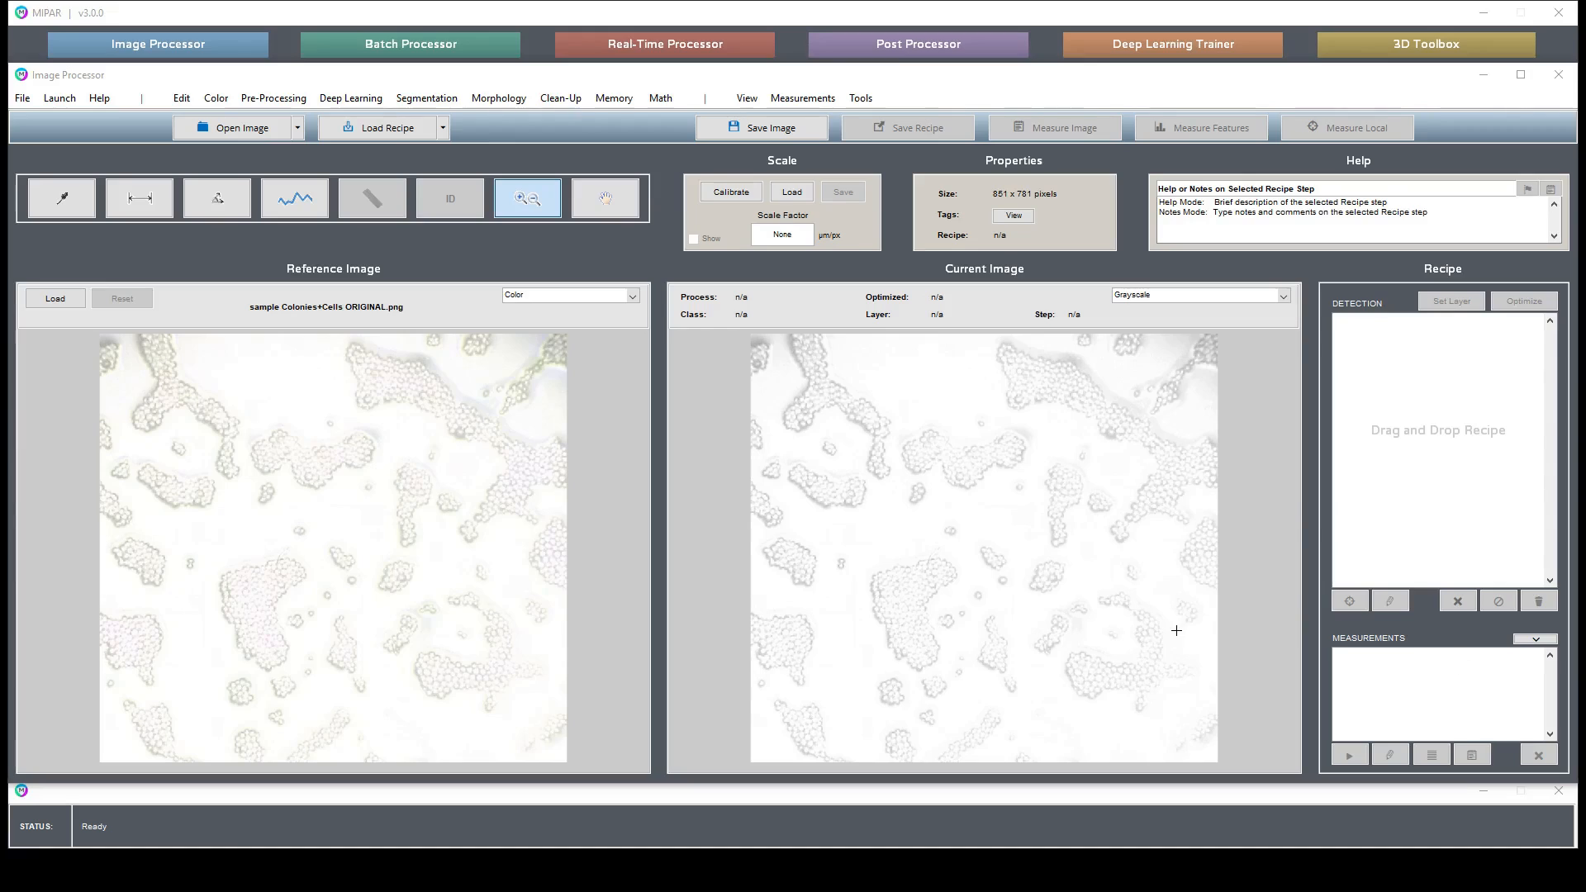
# - Zoom into several areas of the colony image and reset the view to inspect cell detail
pyautogui.moveTo(866, 563); pyautogui.dragTo(1190, 729)
pyautogui.click(857, 521)
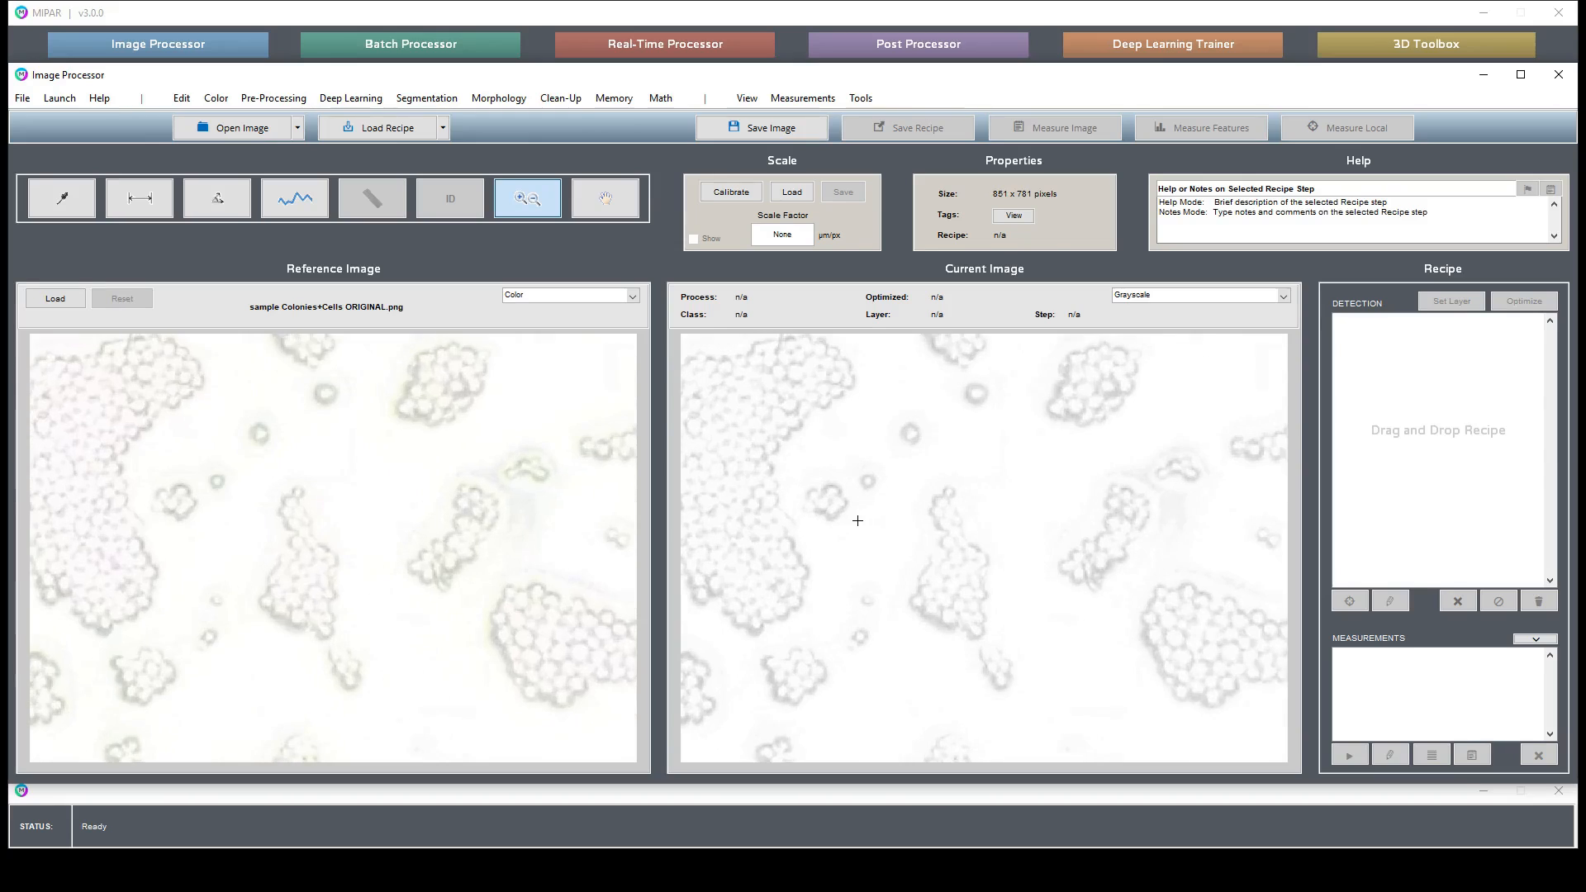
pyautogui.click(721, 462)
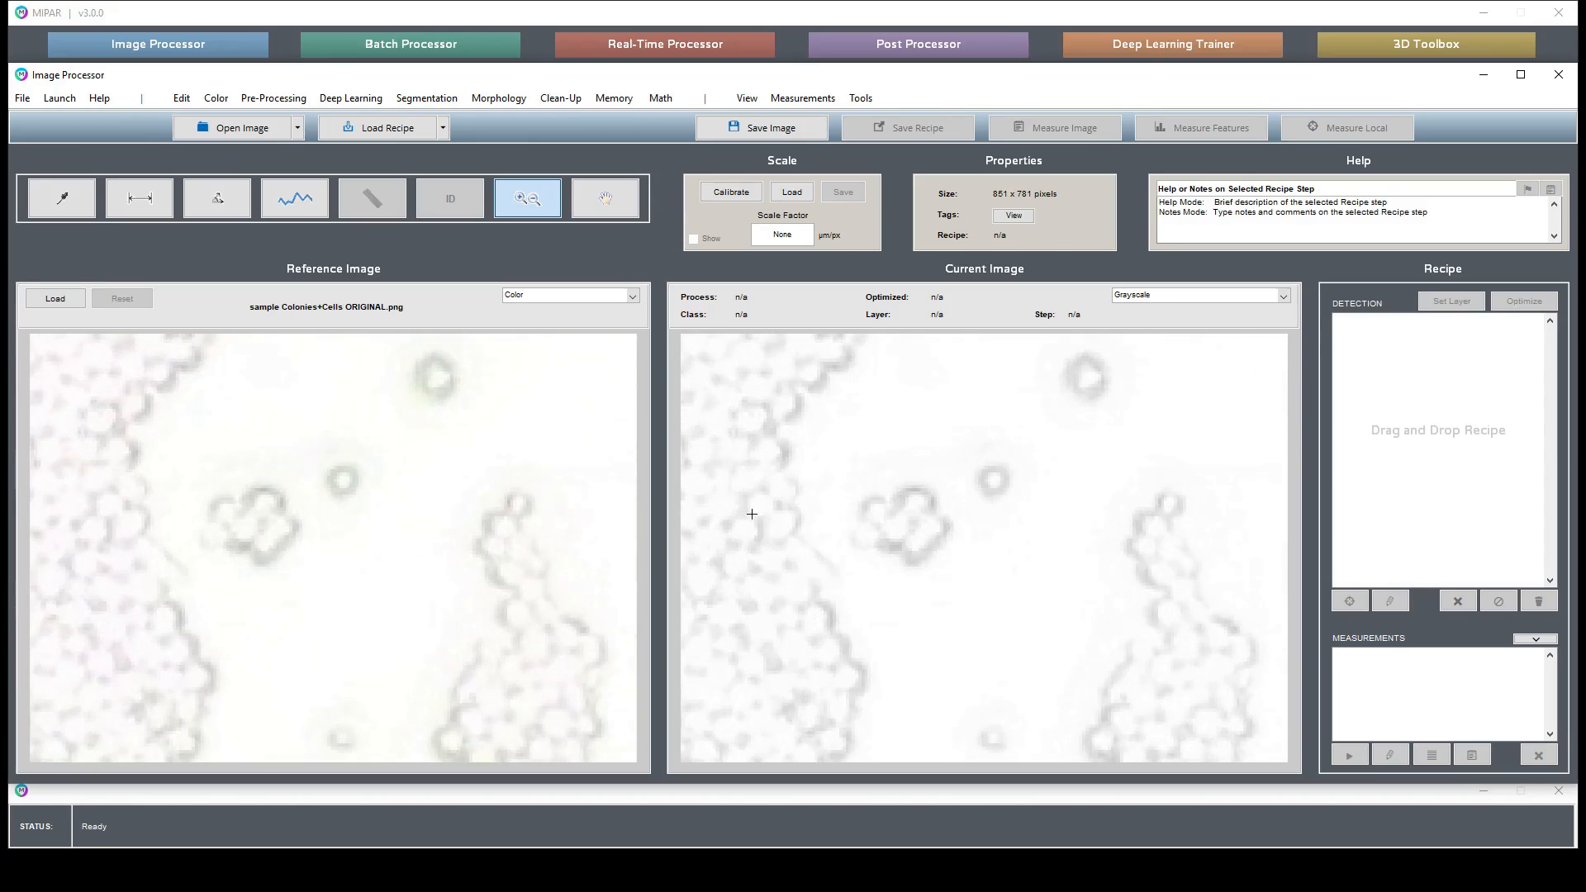
pyautogui.moveTo(853, 633); pyautogui.dragTo(681, 403)
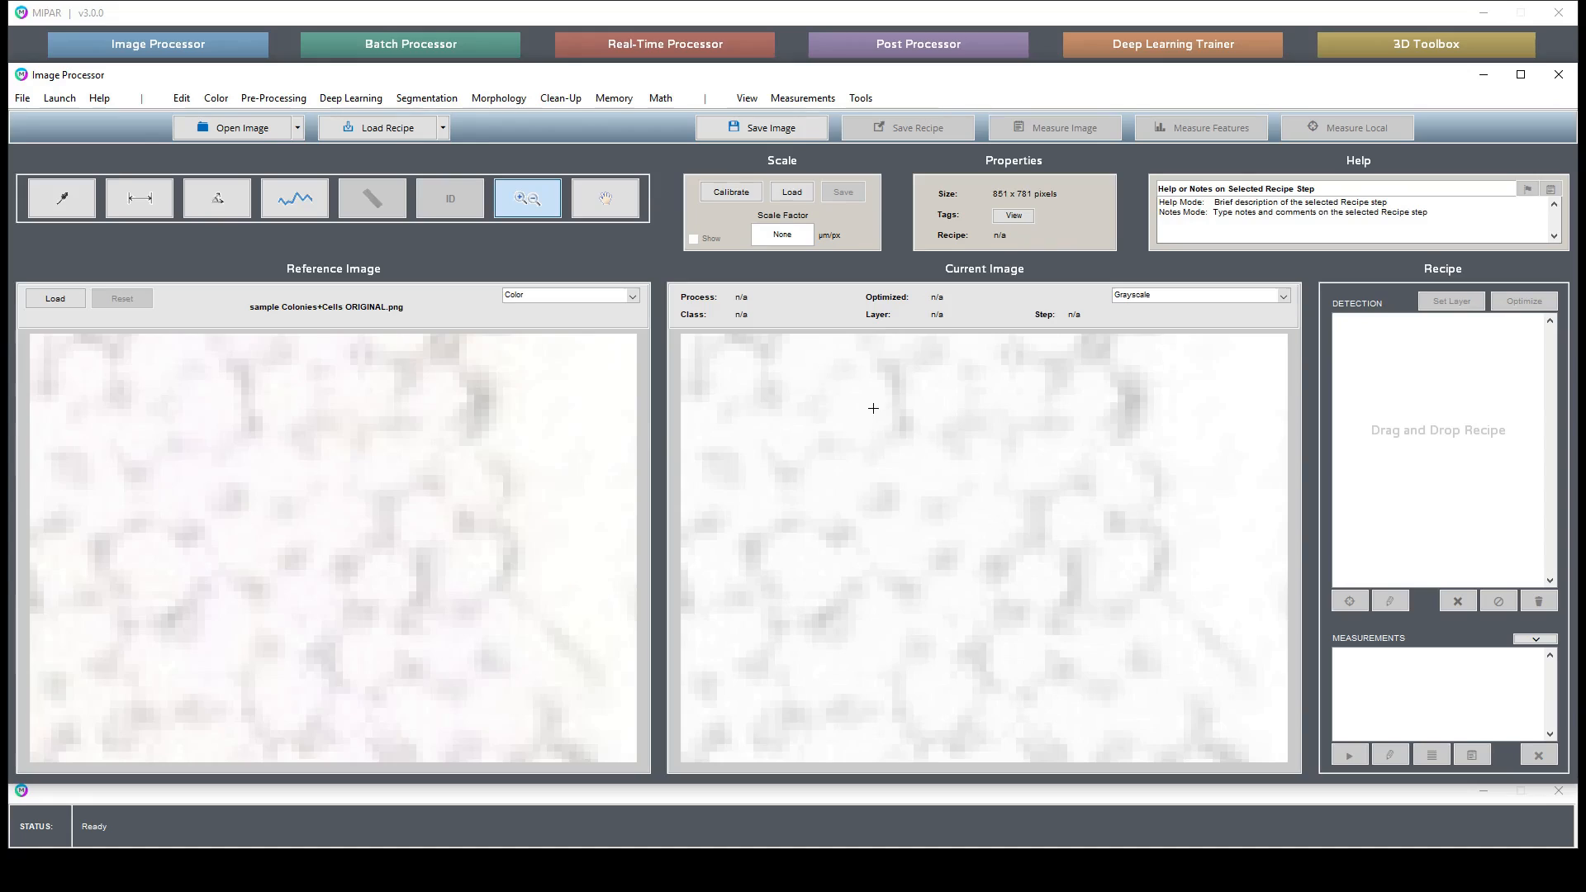
pyautogui.doubleClick(964, 503)
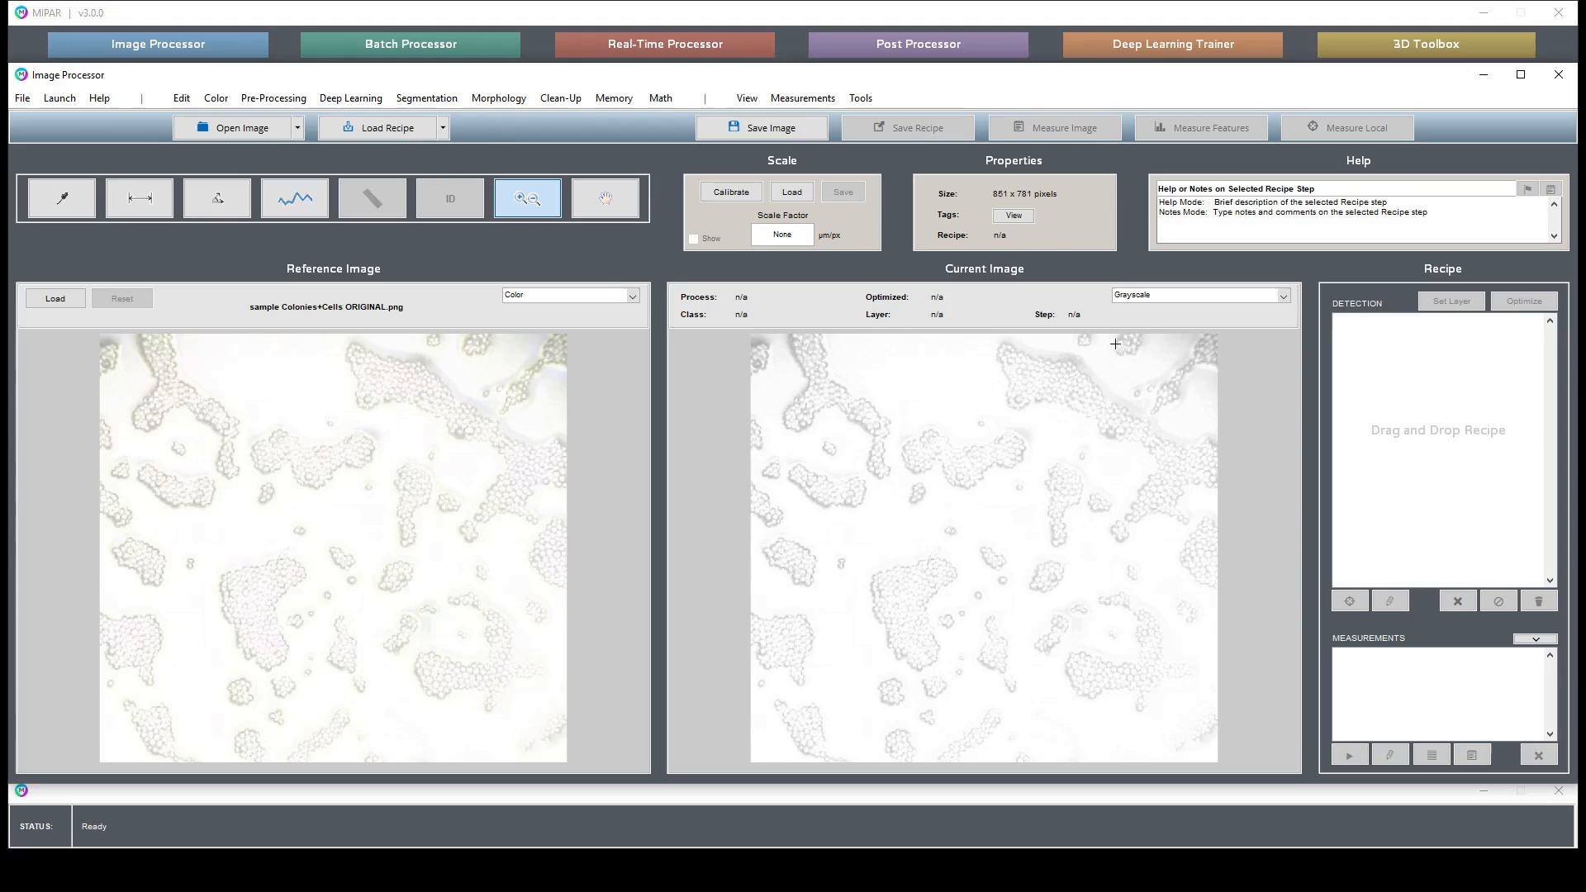
pyautogui.moveTo(1031, 461); pyautogui.dragTo(1287, 334)
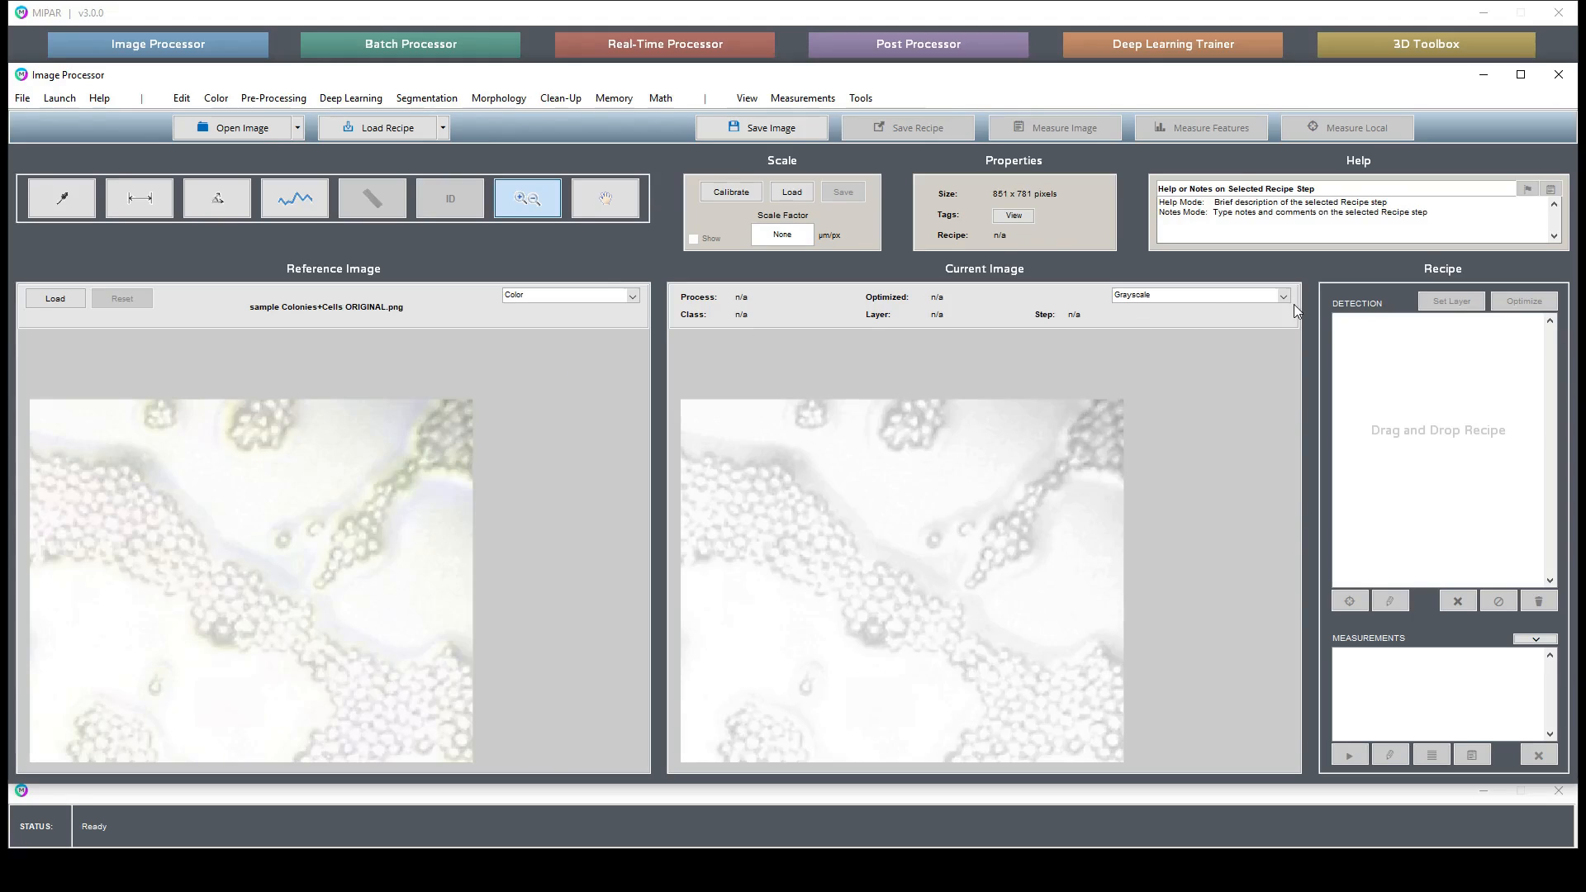
pyautogui.doubleClick(875, 613)
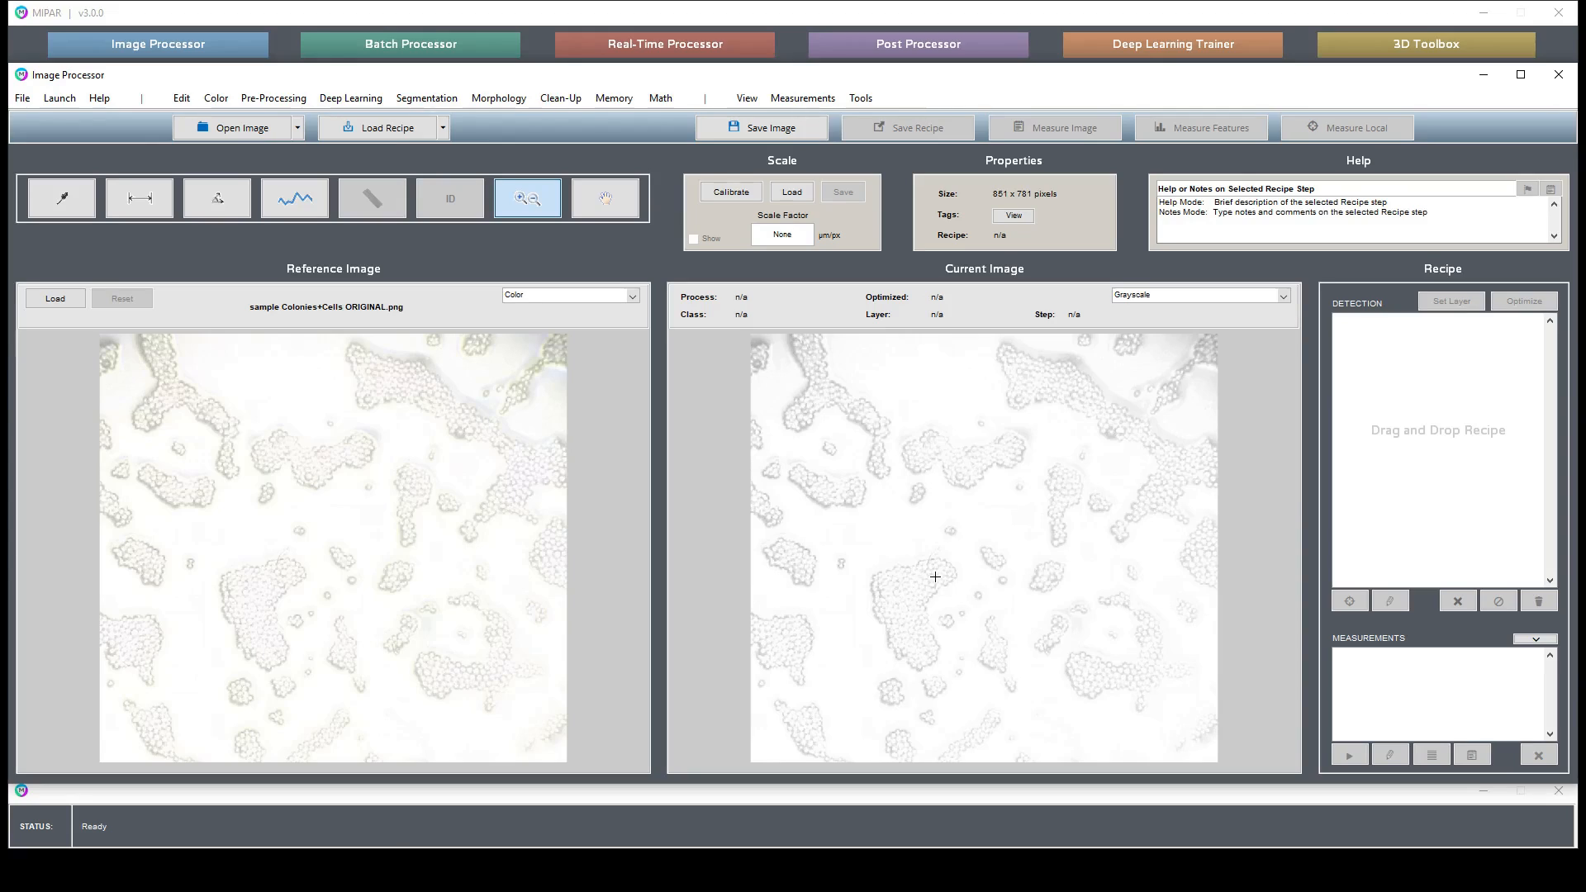
pyautogui.moveTo(876, 573); pyautogui.dragTo(957, 622)
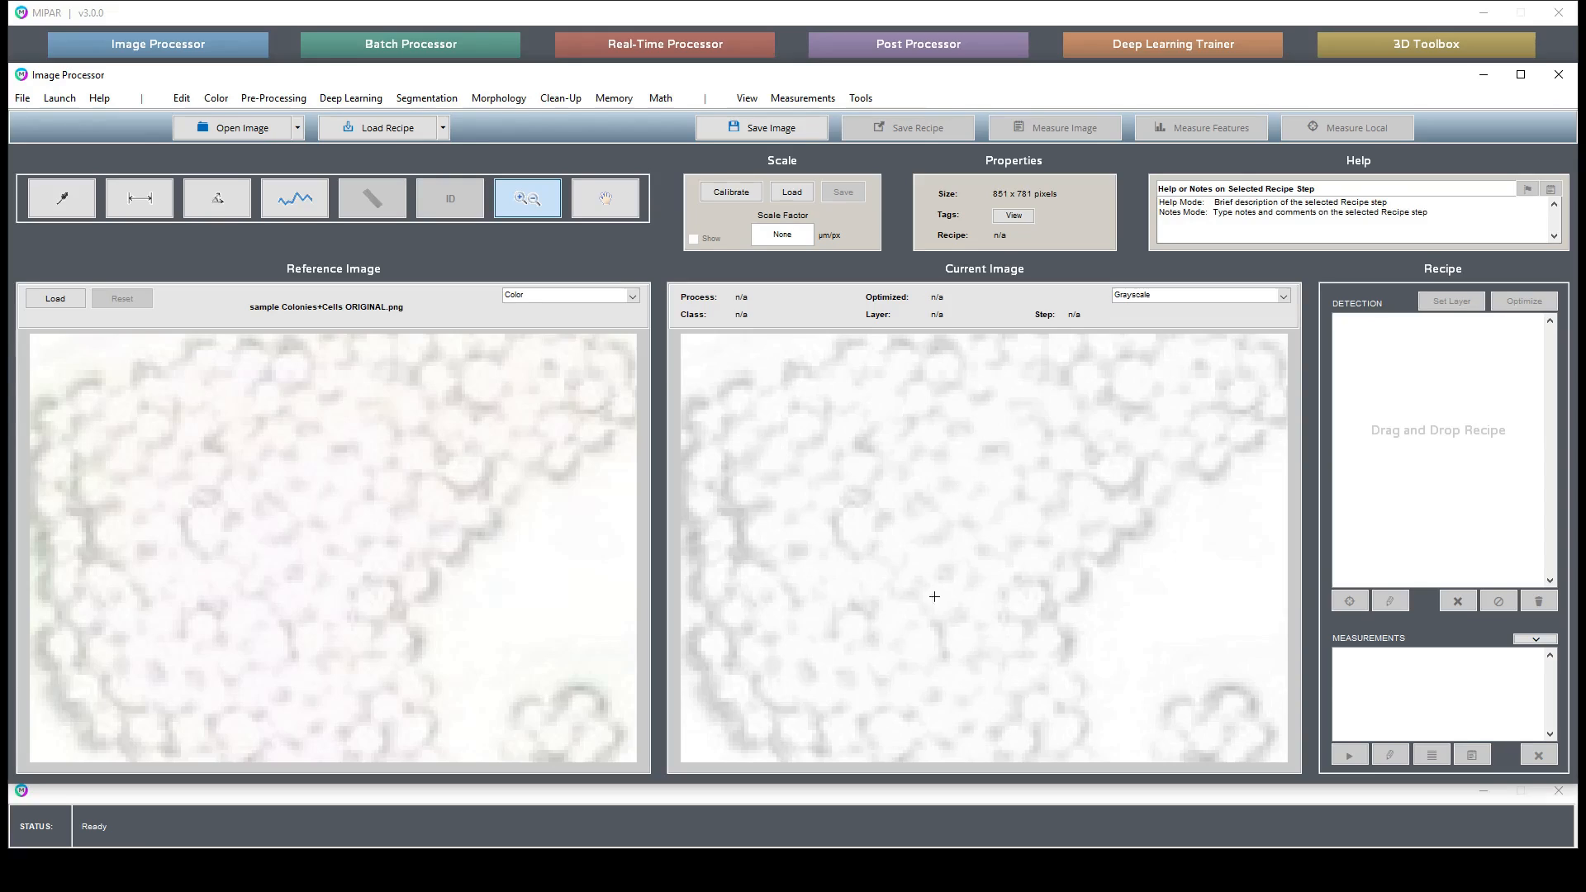
pyautogui.scroll(-1, 931, 638)
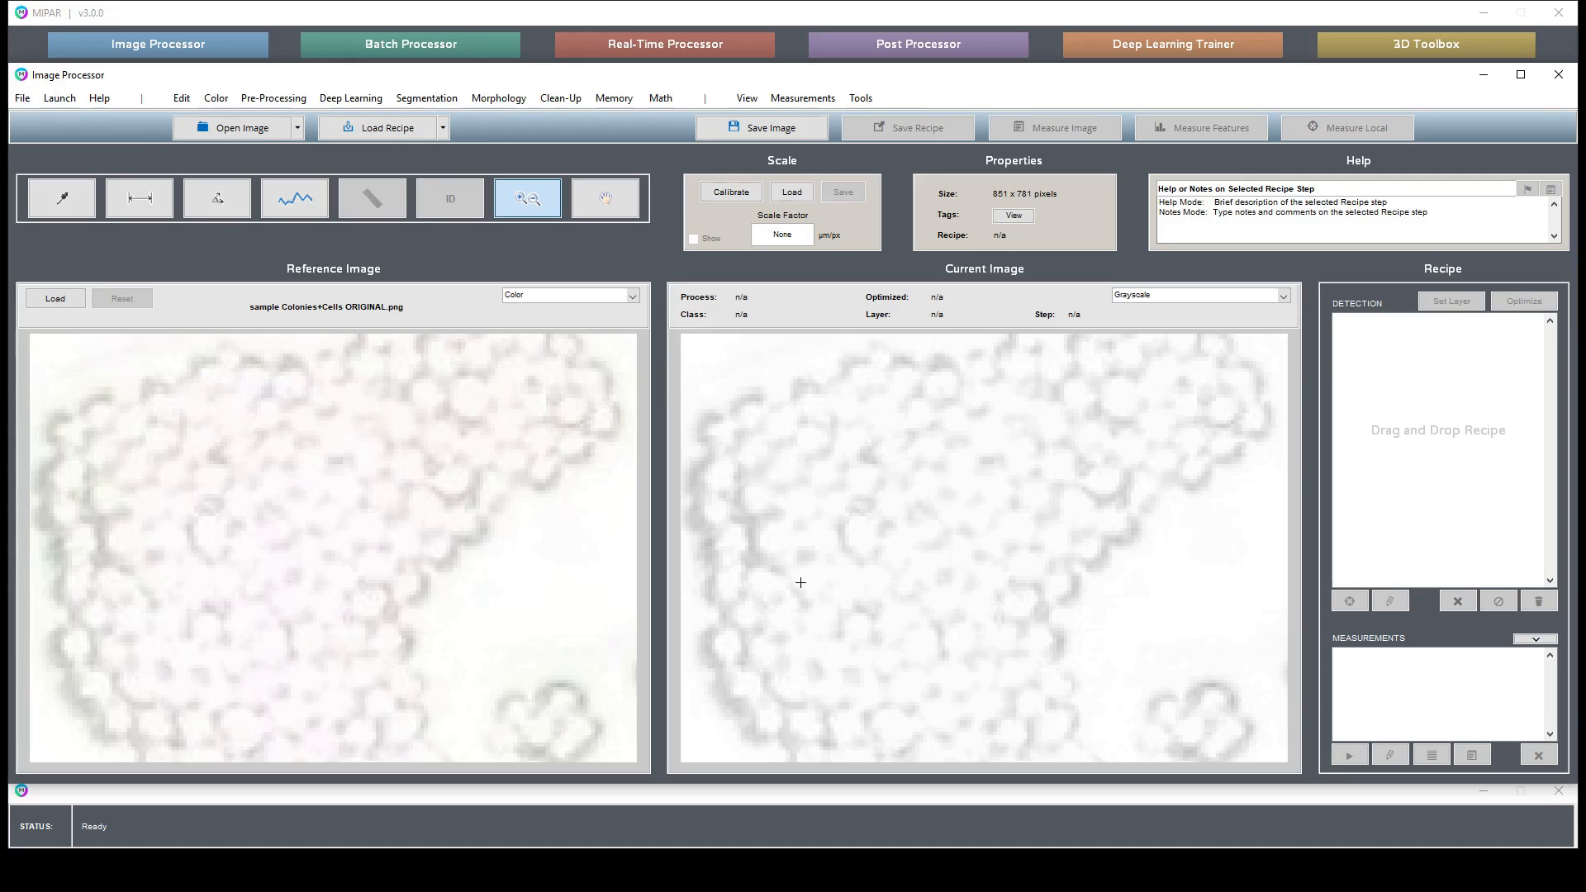
pyautogui.doubleClick(858, 593)
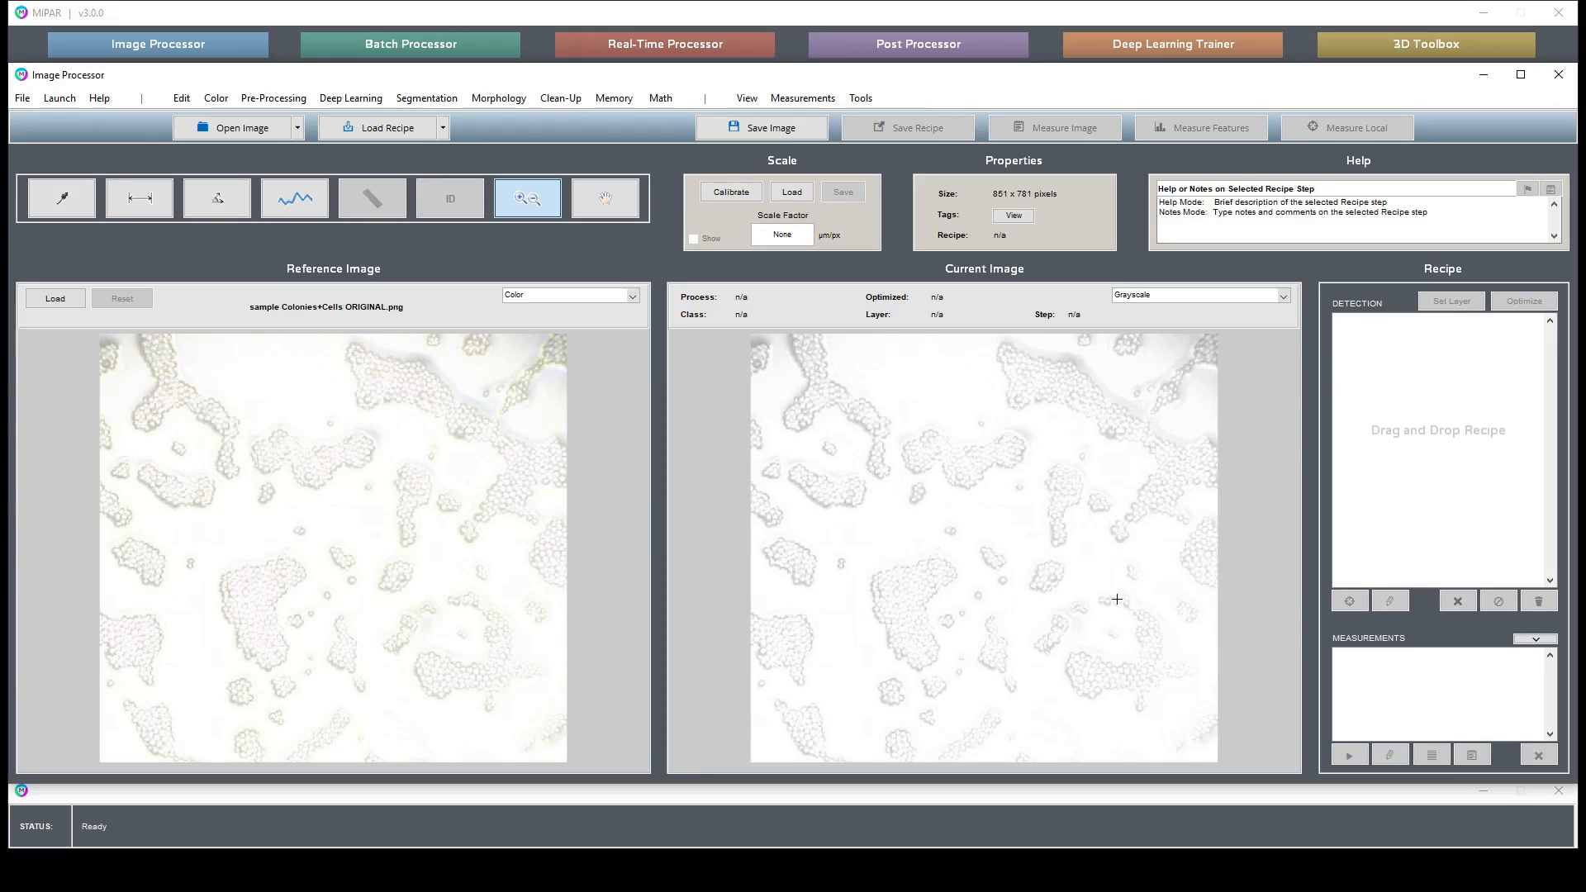
# - Zoom into further colony regions of the current image, resetting to the full view between them
pyautogui.moveTo(1041, 603); pyautogui.dragTo(1231, 738)
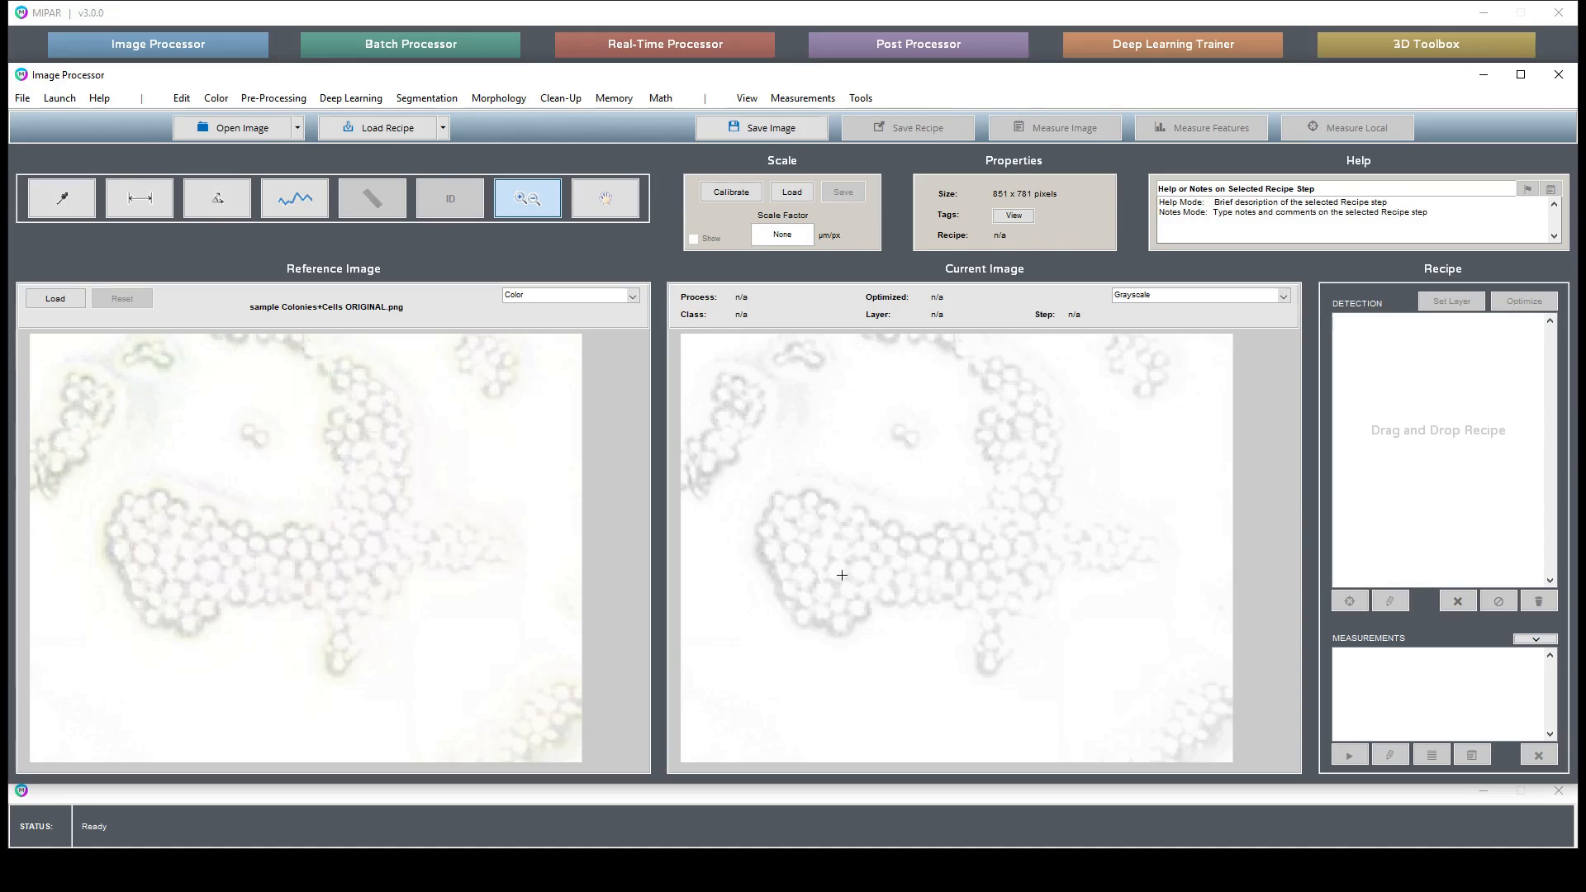
pyautogui.click(985, 541)
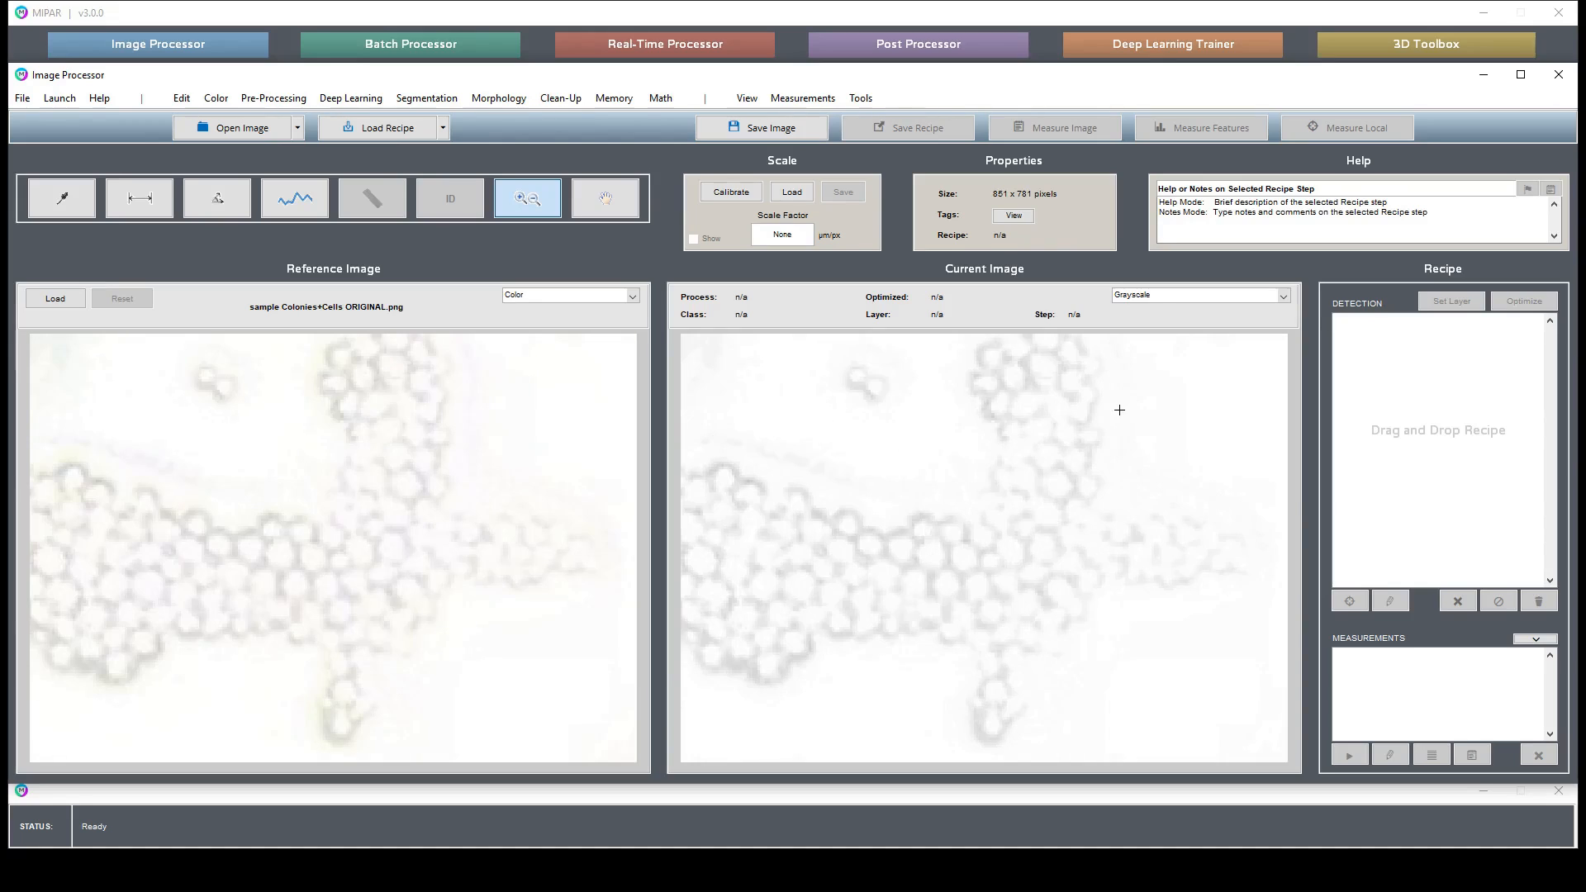
pyautogui.doubleClick(1020, 528)
pyautogui.moveTo(1096, 435); pyautogui.dragTo(1249, 321)
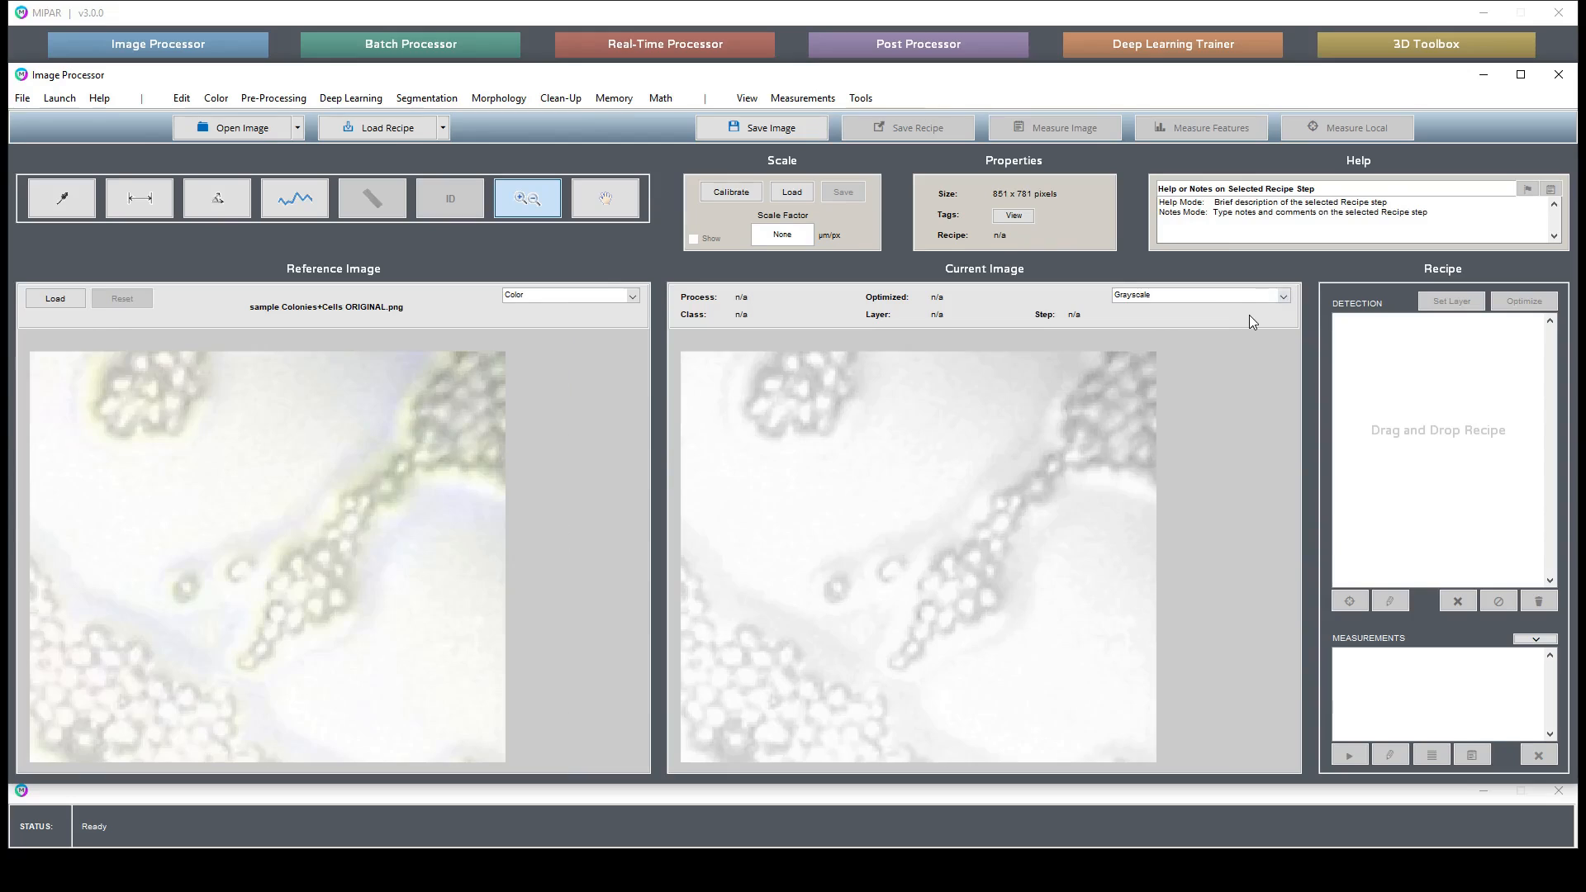
pyautogui.doubleClick(866, 567)
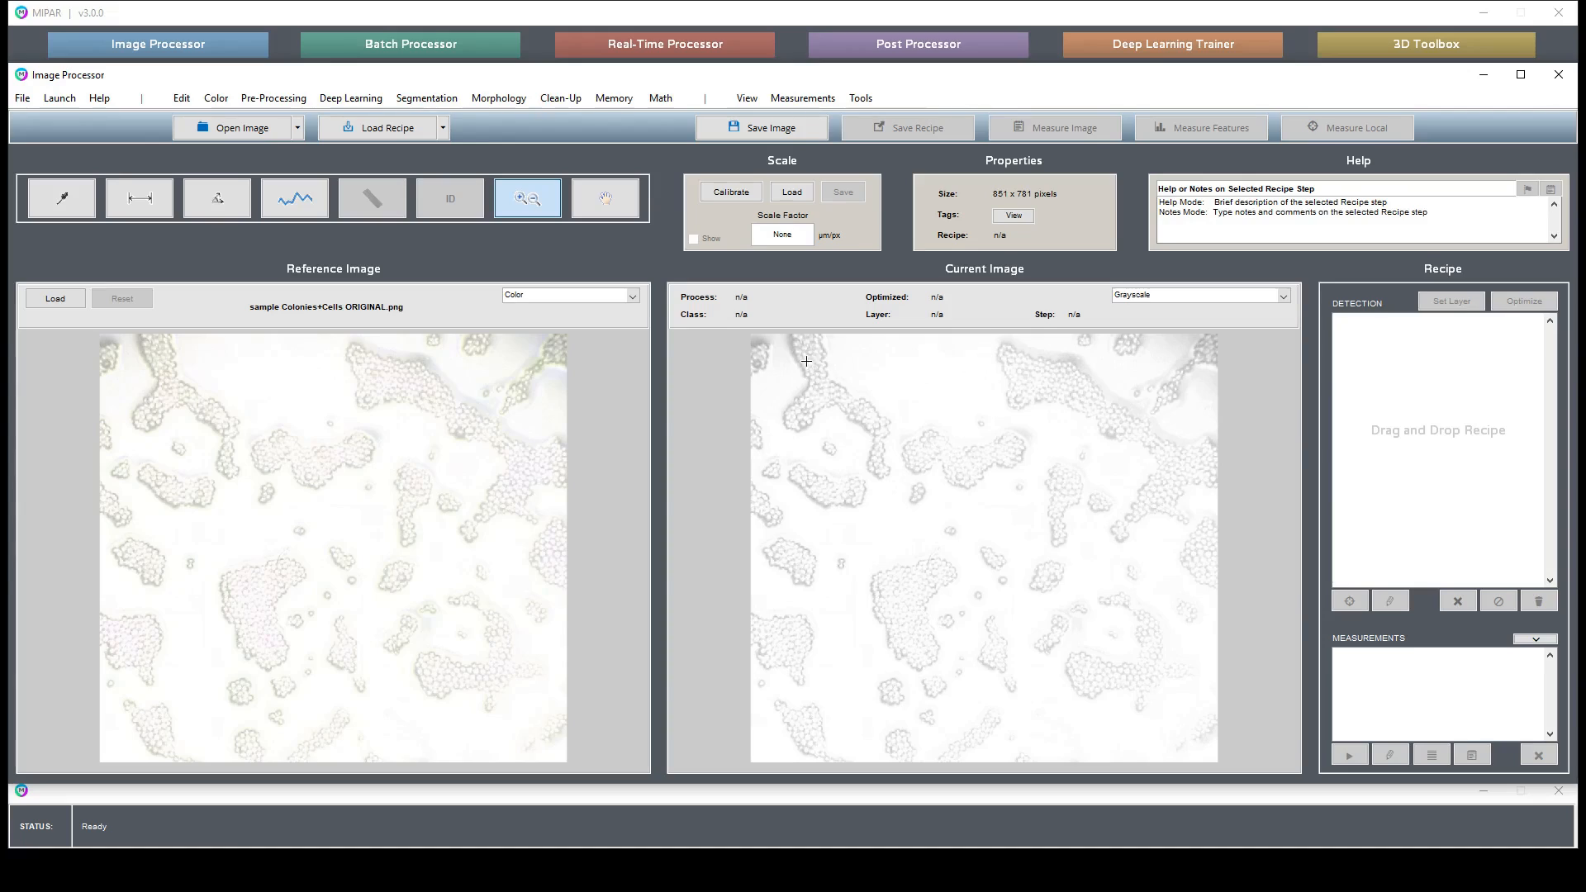
pyautogui.moveTo(785, 345); pyautogui.dragTo(975, 465)
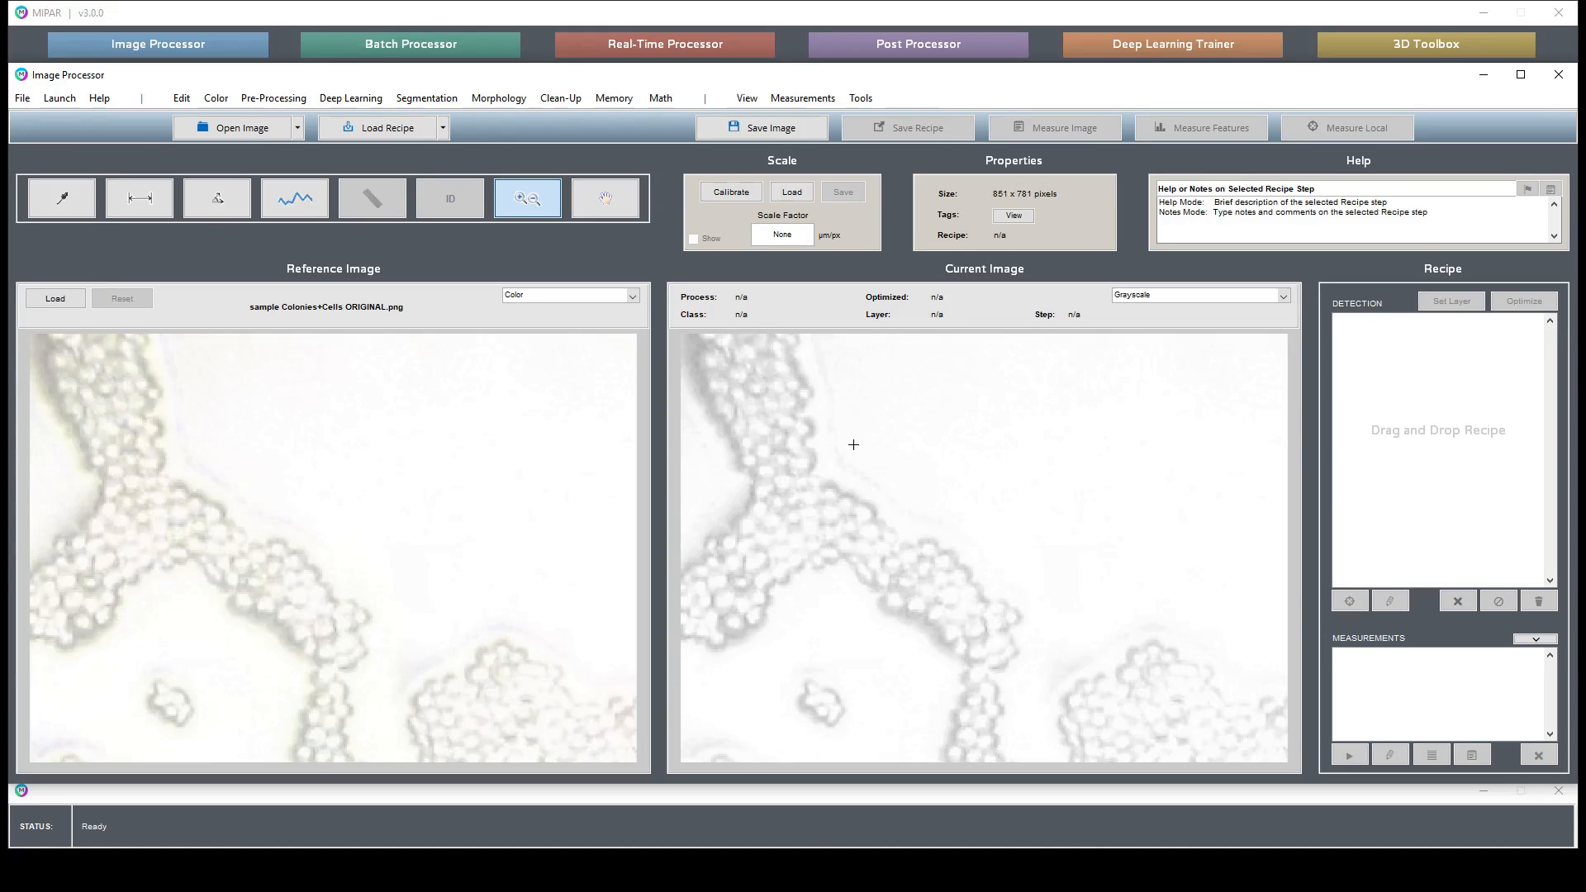
# - Switch to the pan tool and pan around the magnified colonies before resetting to the full image
pyautogui.click(605, 198)
pyautogui.moveTo(1031, 650); pyautogui.dragTo(902, 365)
pyautogui.moveTo(1111, 535); pyautogui.dragTo(914, 637)
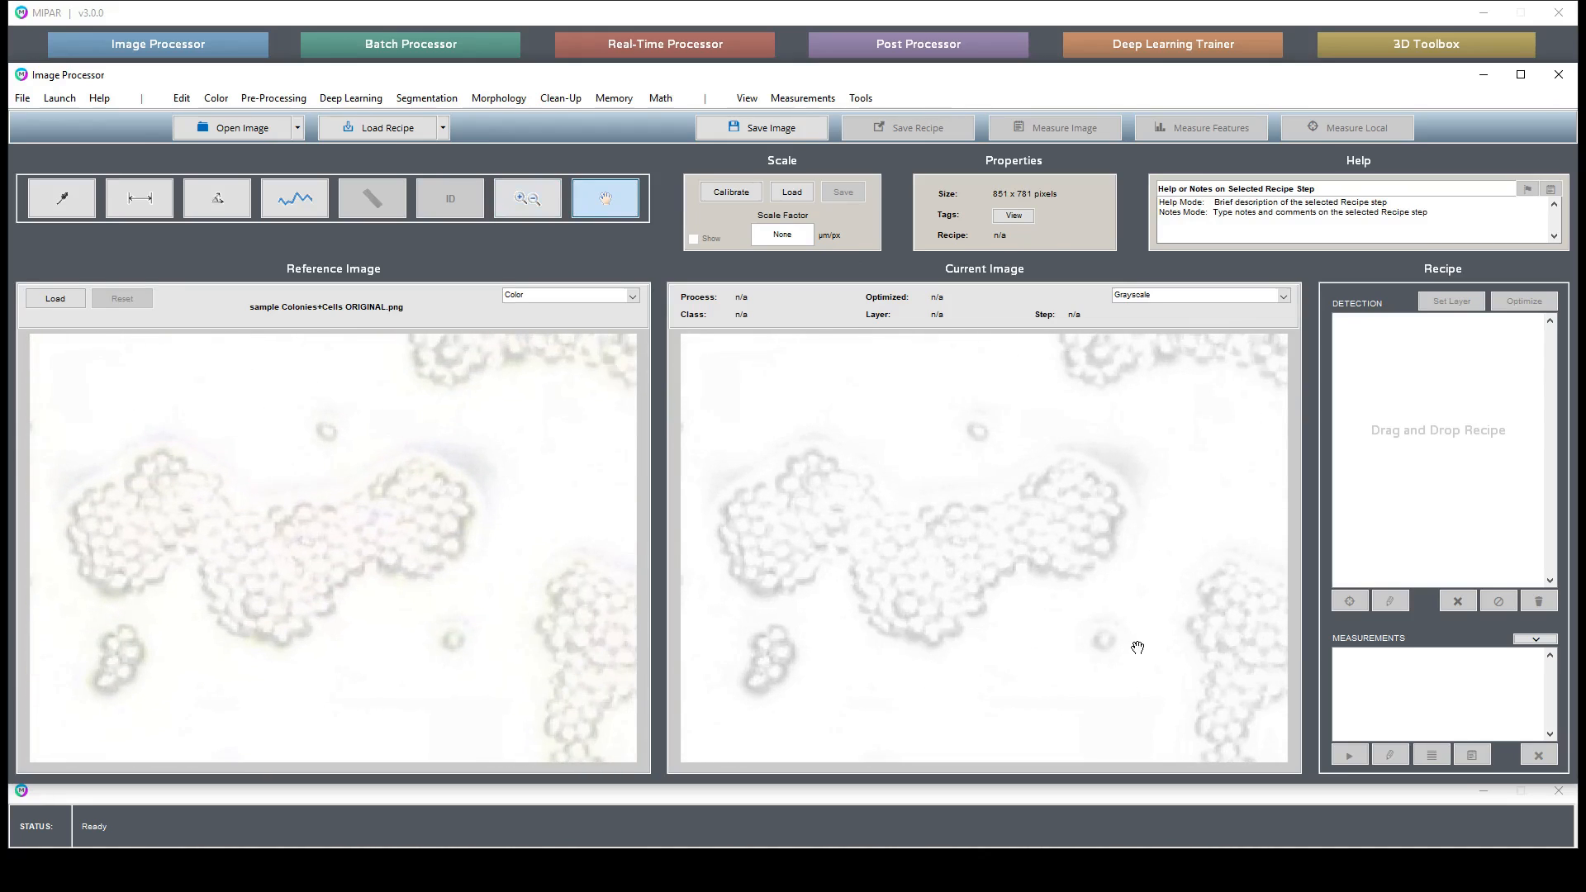
pyautogui.moveTo(1132, 644); pyautogui.dragTo(1173, 450)
pyautogui.doubleClick(1069, 466)
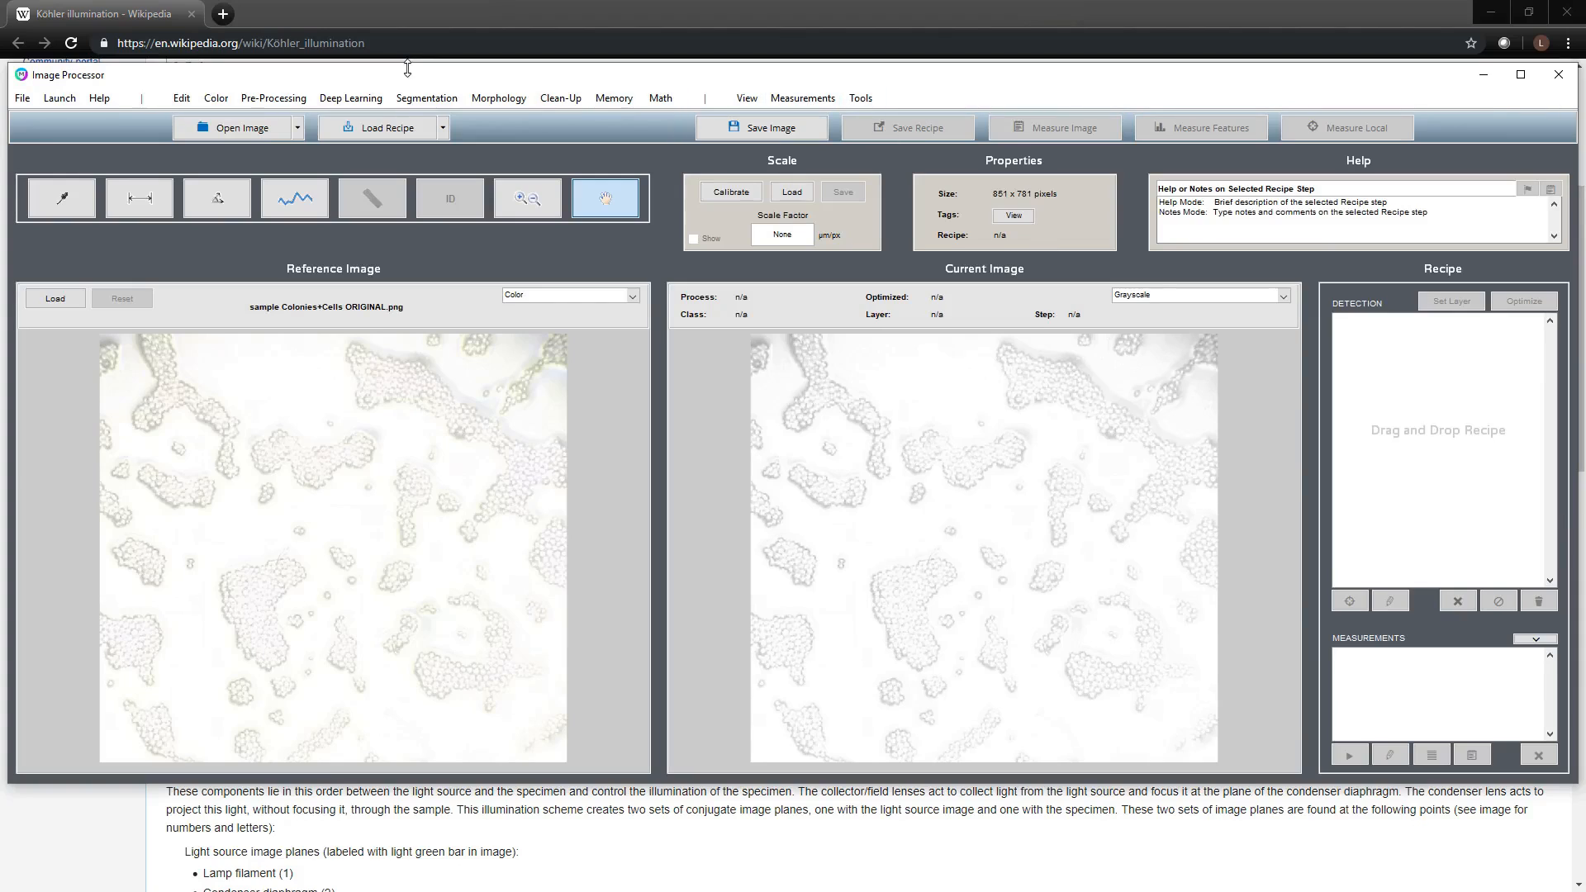
# - Move the Image Processor window aside to view the Köhler illumination article in the browser, then restore it
pyautogui.moveTo(414, 72); pyautogui.dragTo(1005, 90)
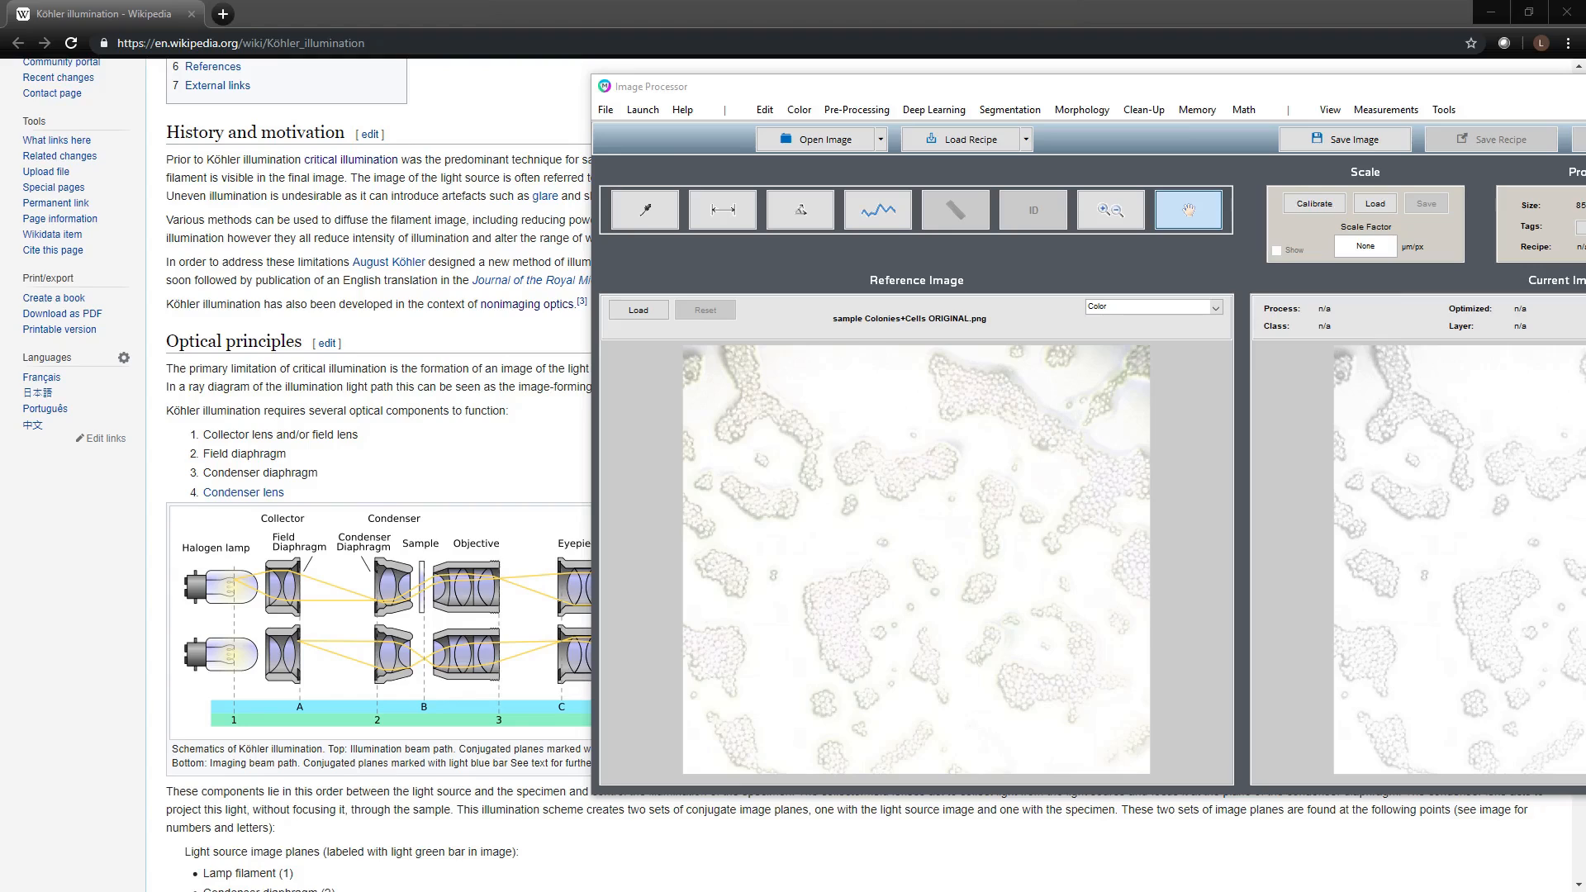
pyautogui.click(1491, 11)
pyautogui.moveTo(1491, 83); pyautogui.dragTo(943, 85)
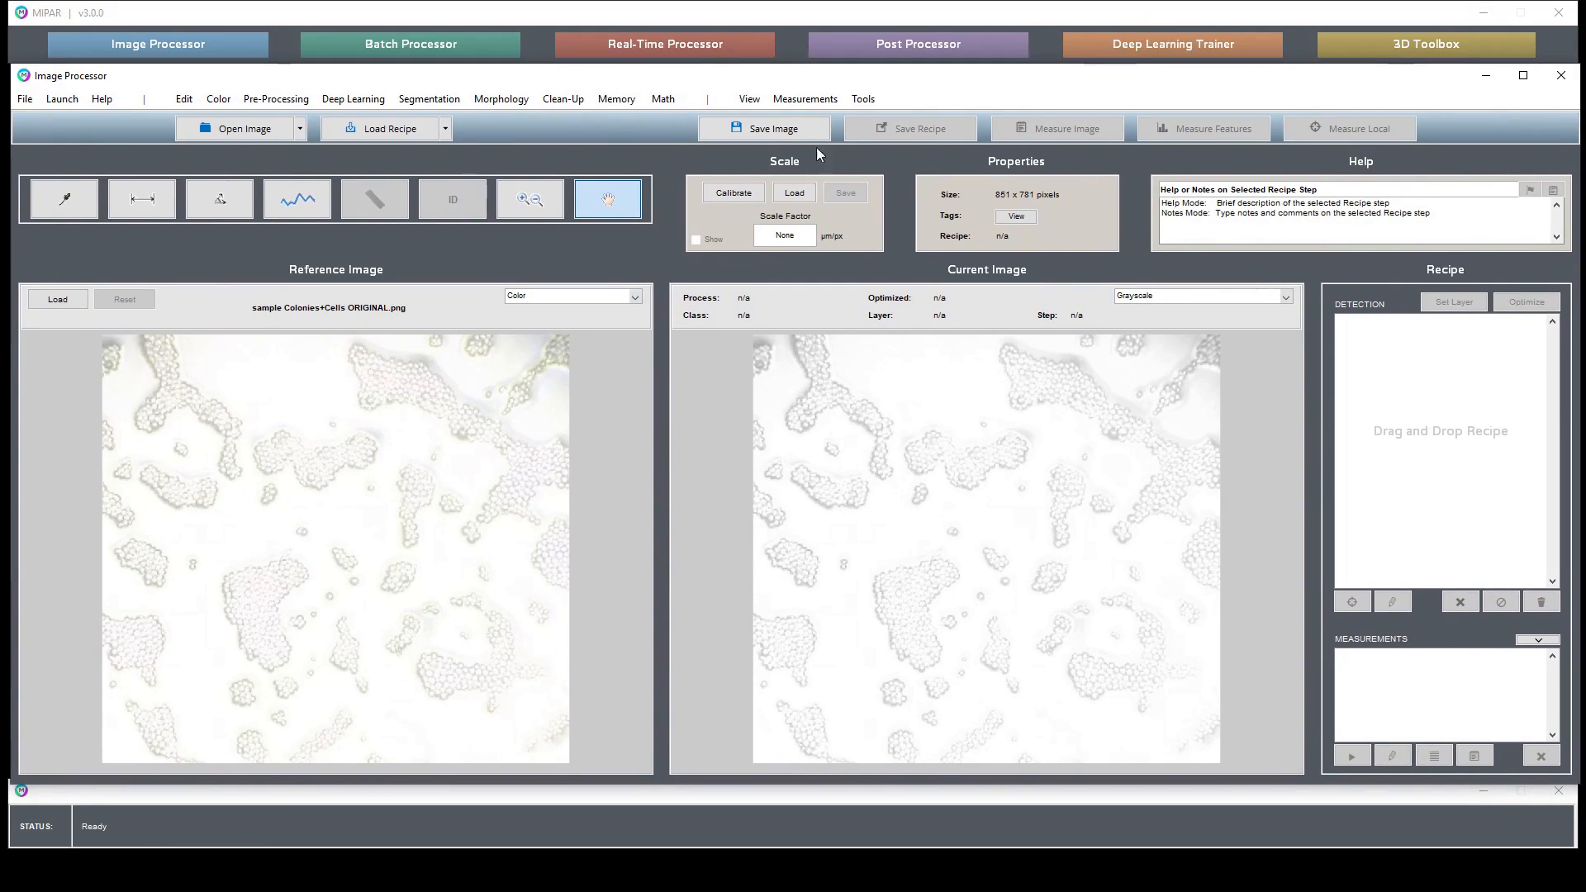
# - Zoom into a colony in the reference image and switch to the pan tool
pyautogui.click(530, 199)
pyautogui.moveTo(319, 355); pyautogui.dragTo(479, 418)
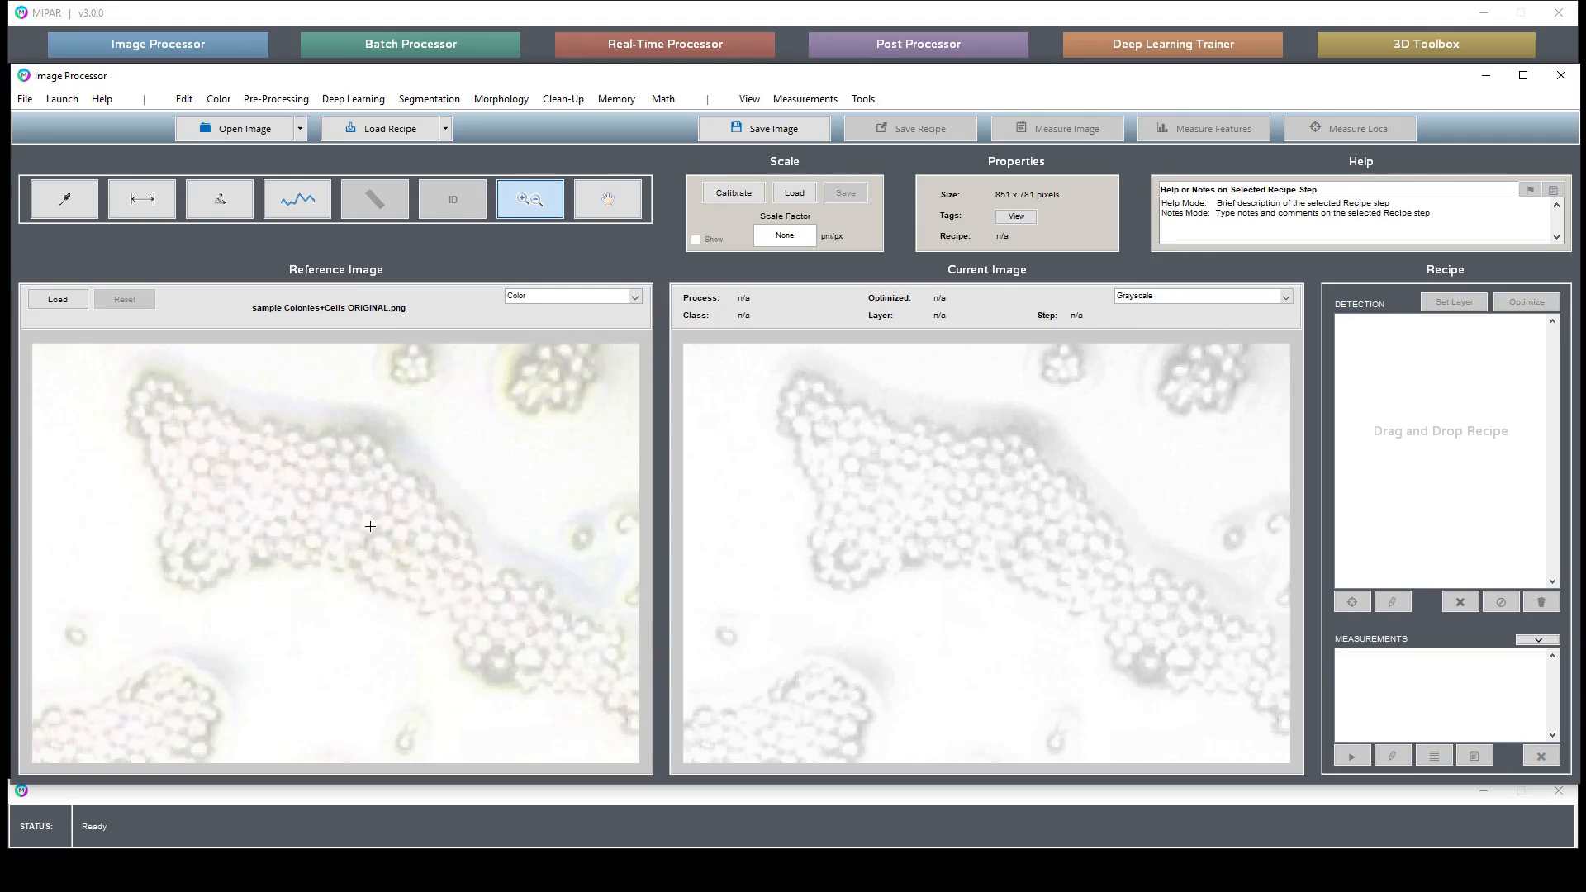
pyautogui.click(370, 526)
pyautogui.click(608, 199)
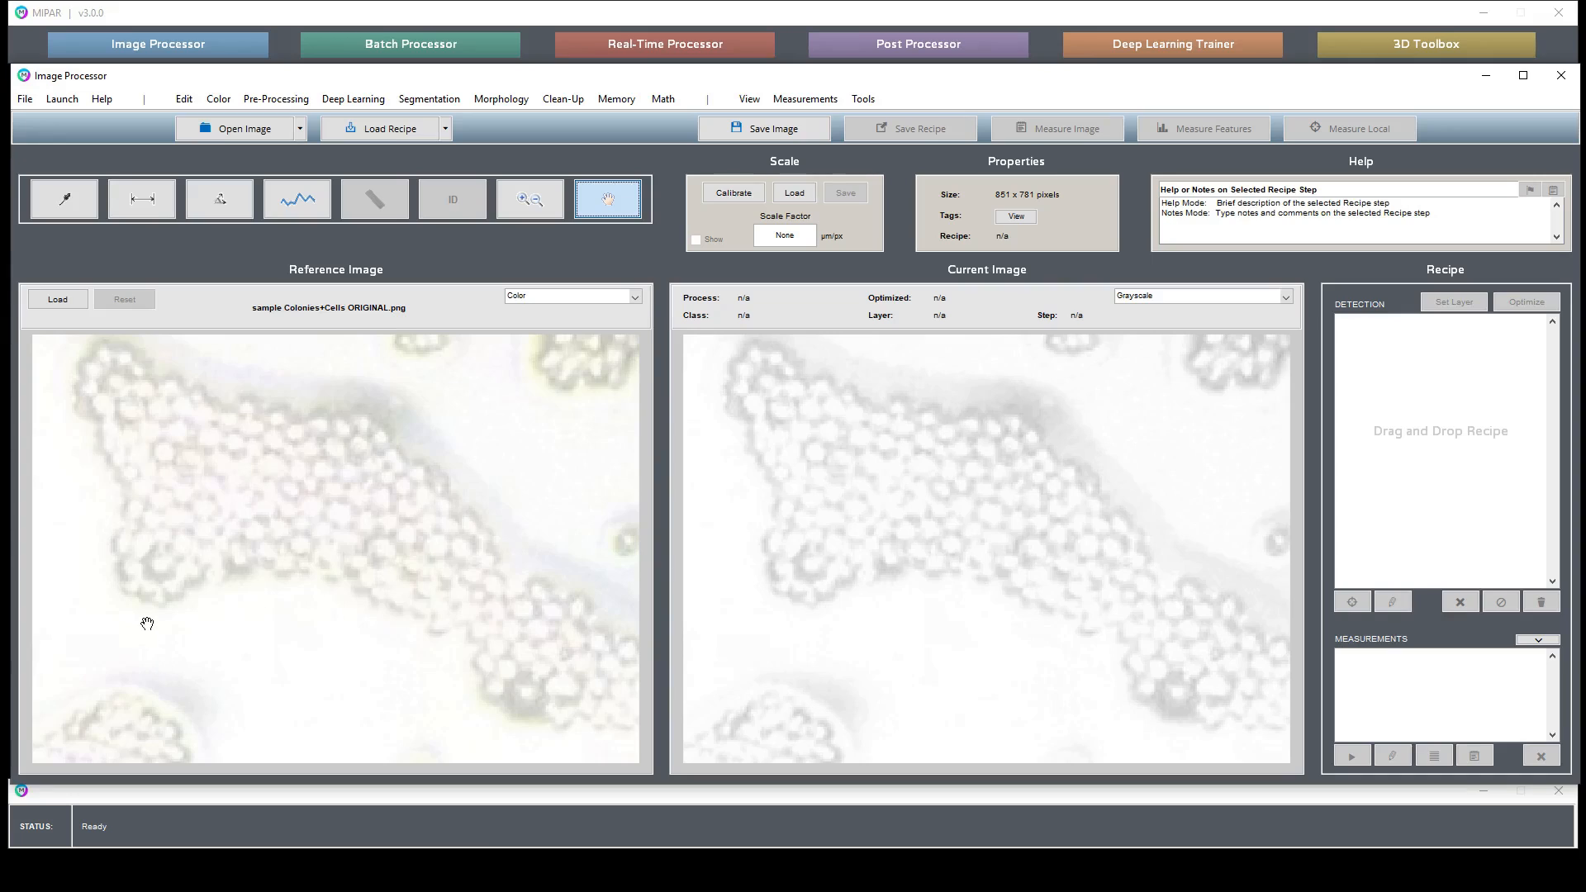
# - Pan across the magnified image to examine neighbouring colonies and isolated cells
pyautogui.moveTo(147, 624); pyautogui.dragTo(344, 492)
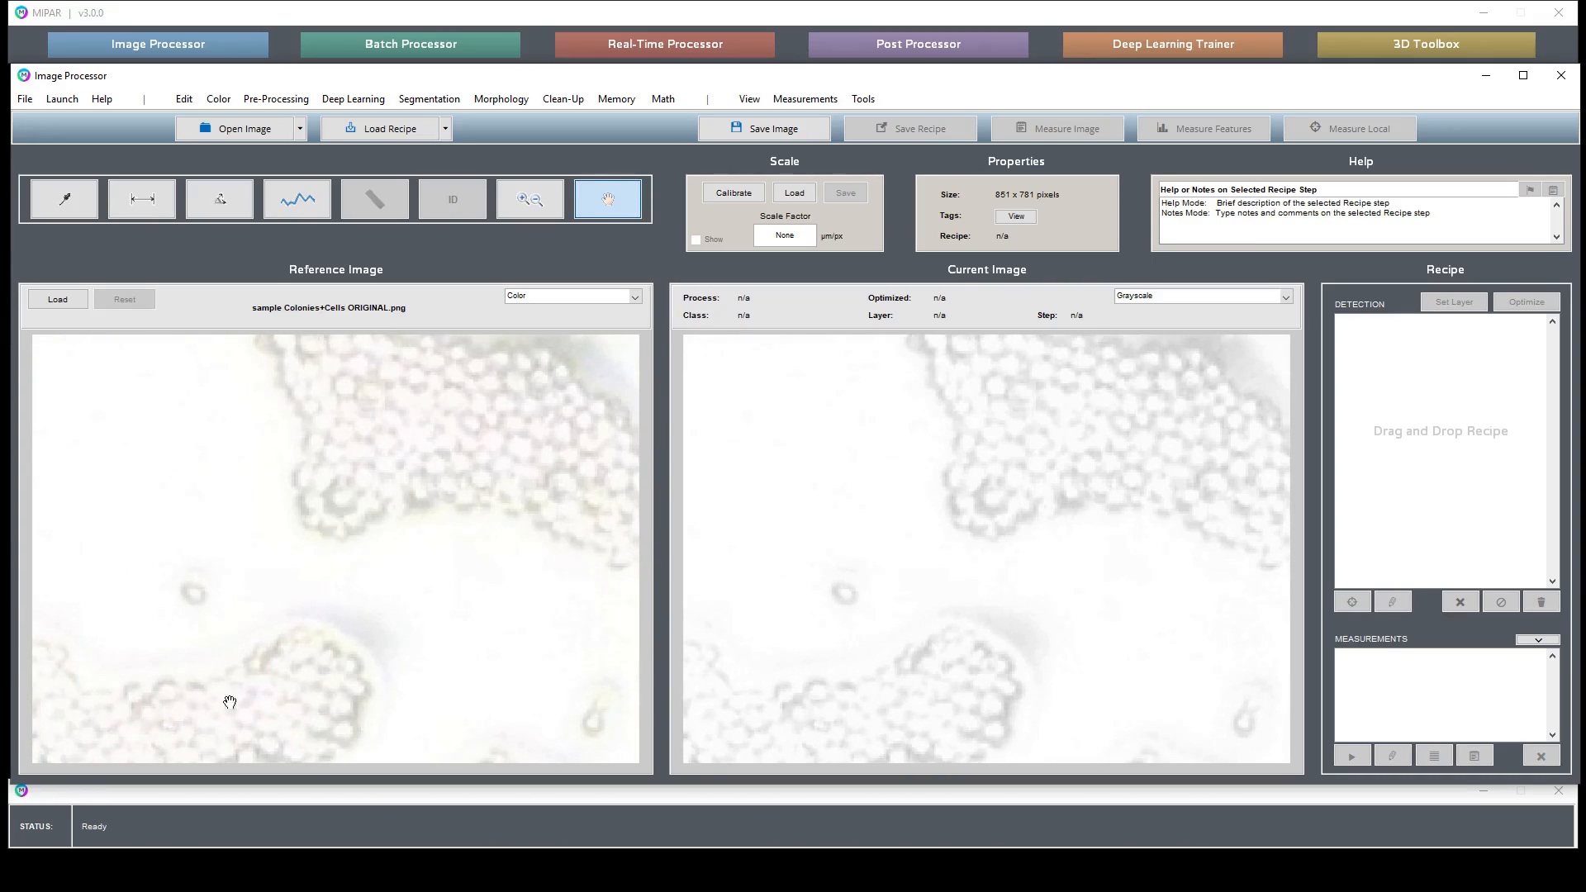
pyautogui.moveTo(230, 702); pyautogui.dragTo(408, 551)
pyautogui.moveTo(195, 621); pyautogui.dragTo(406, 610)
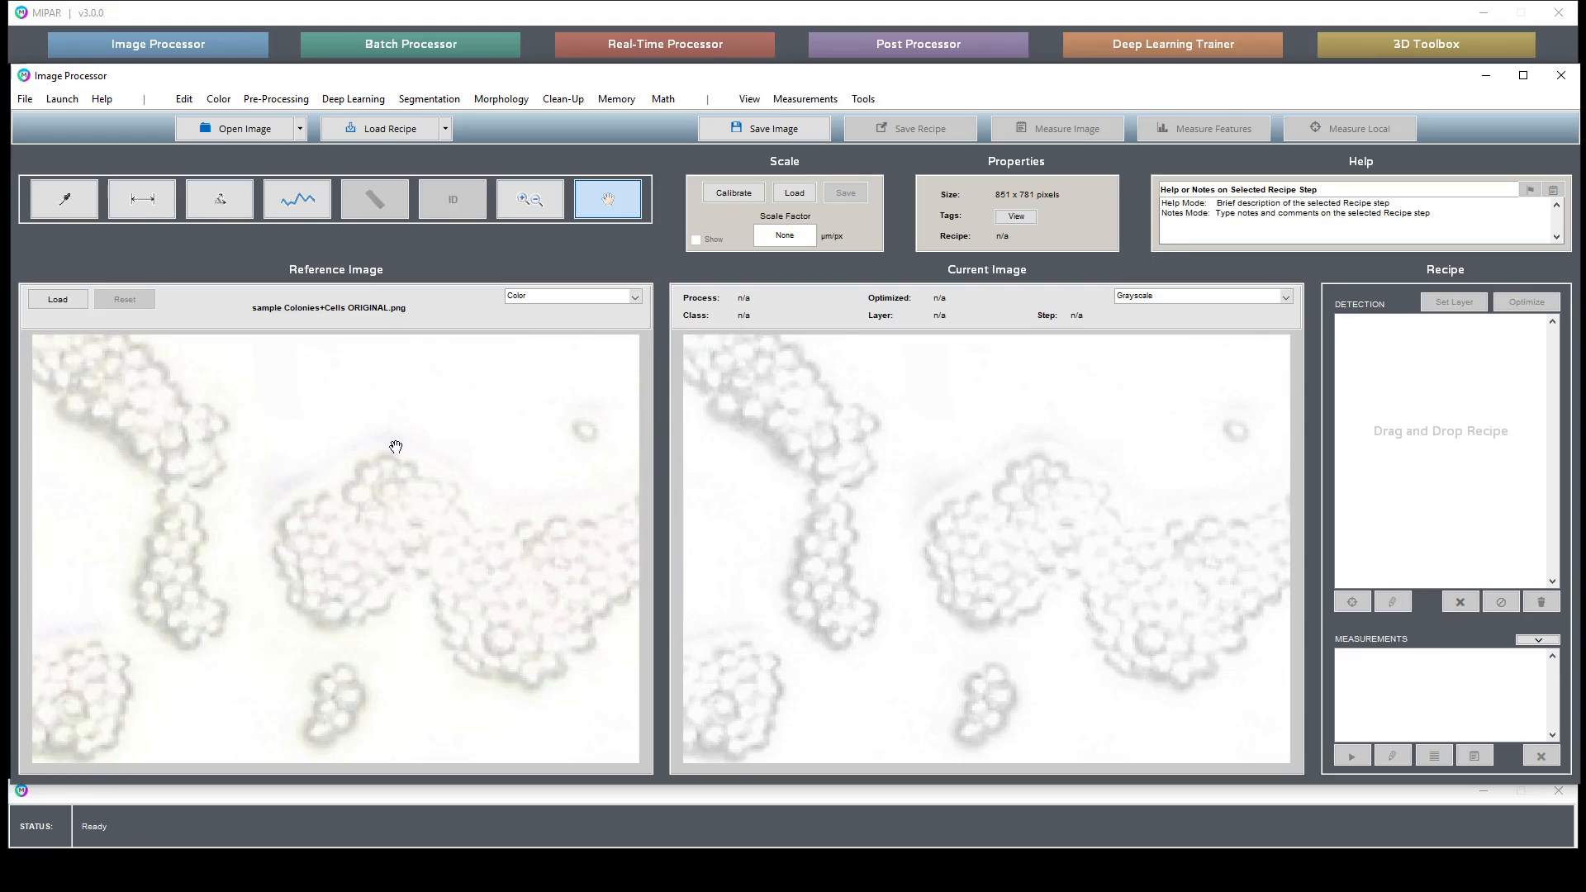
pyautogui.moveTo(310, 488); pyautogui.dragTo(507, 585)
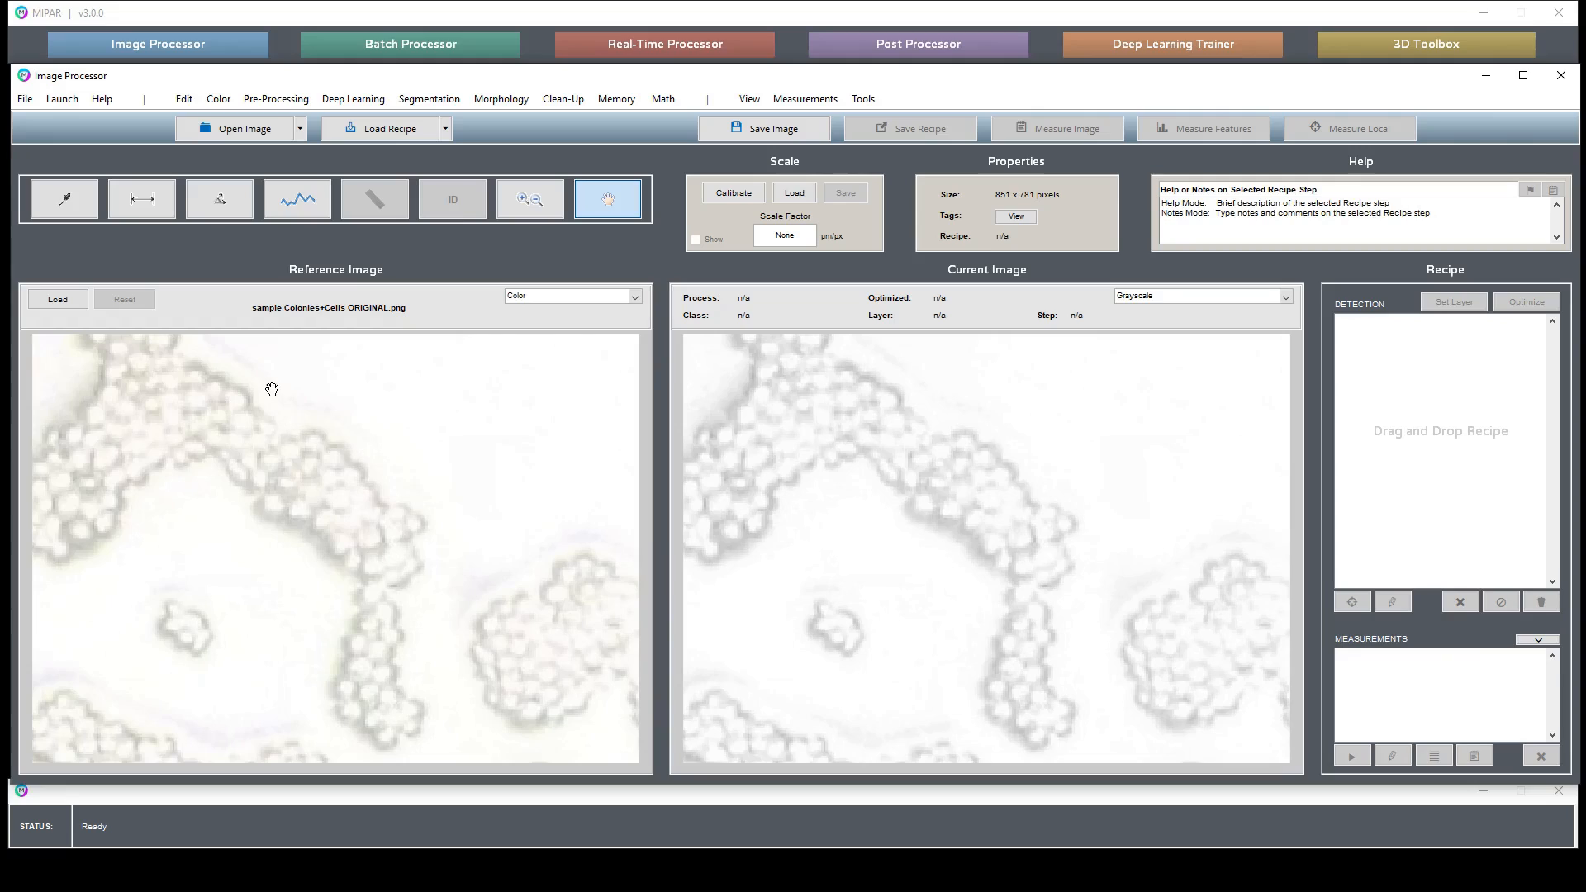
pyautogui.moveTo(272, 388); pyautogui.dragTo(478, 513)
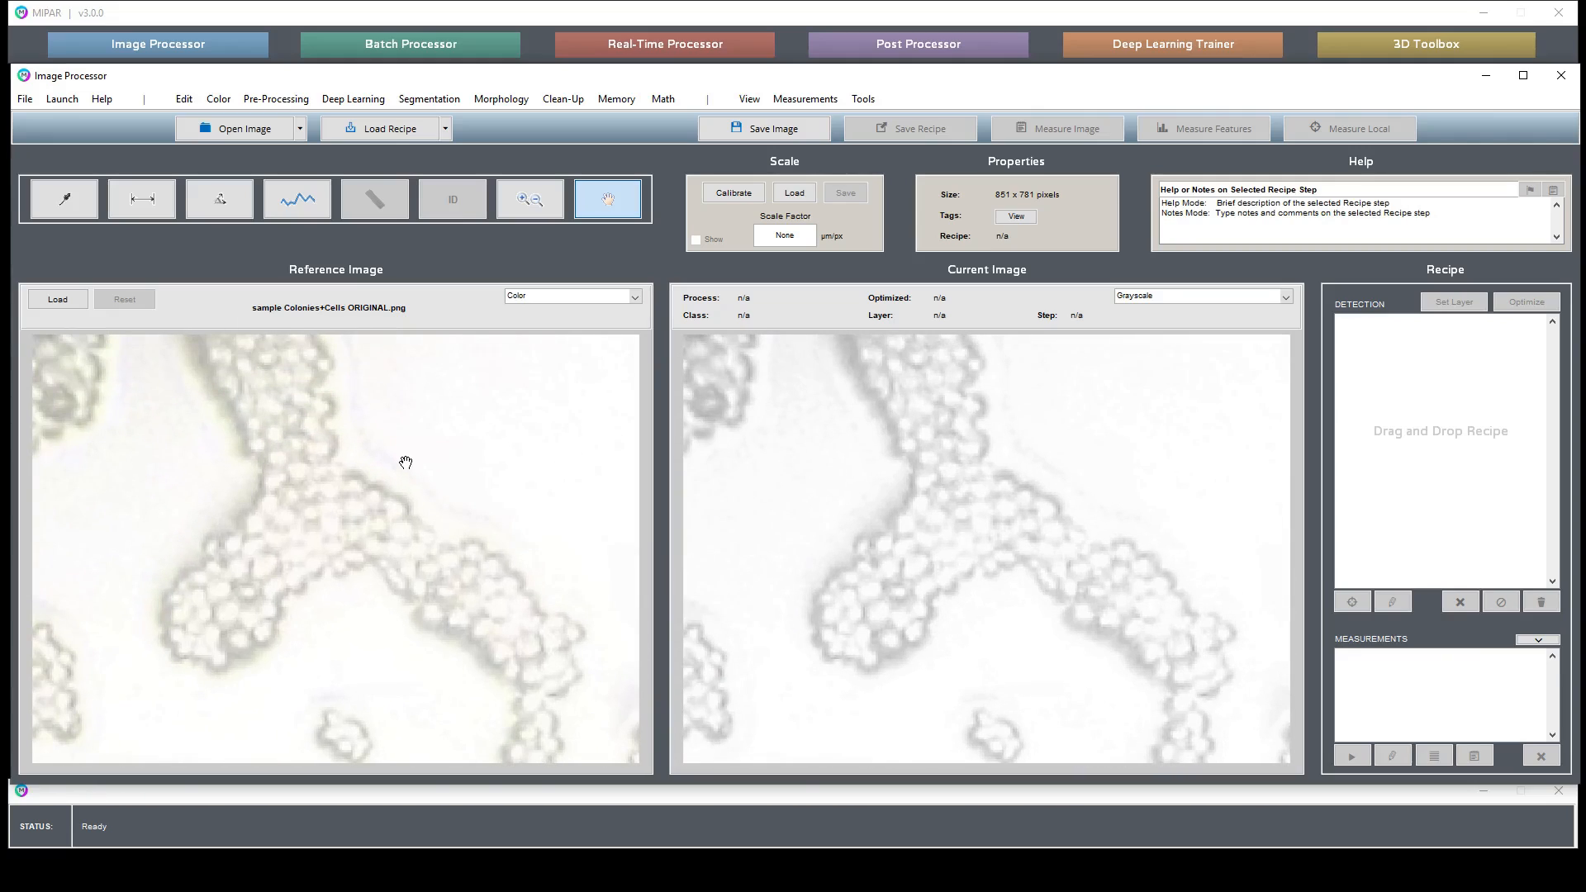
pyautogui.moveTo(540, 652); pyautogui.dragTo(265, 456)
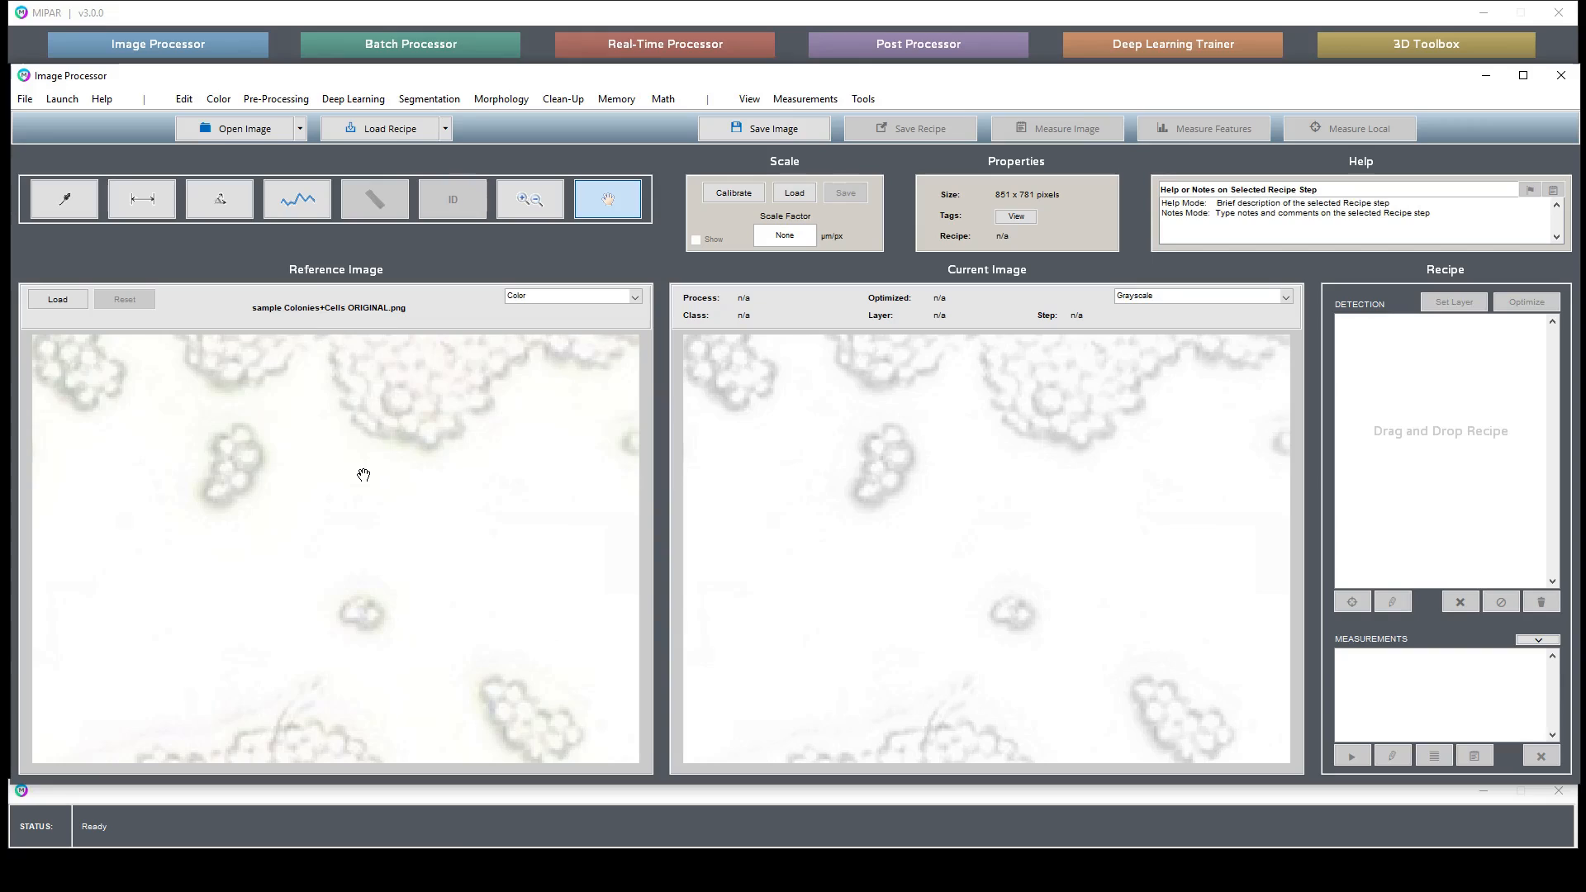
pyautogui.moveTo(372, 468); pyautogui.dragTo(337, 577)
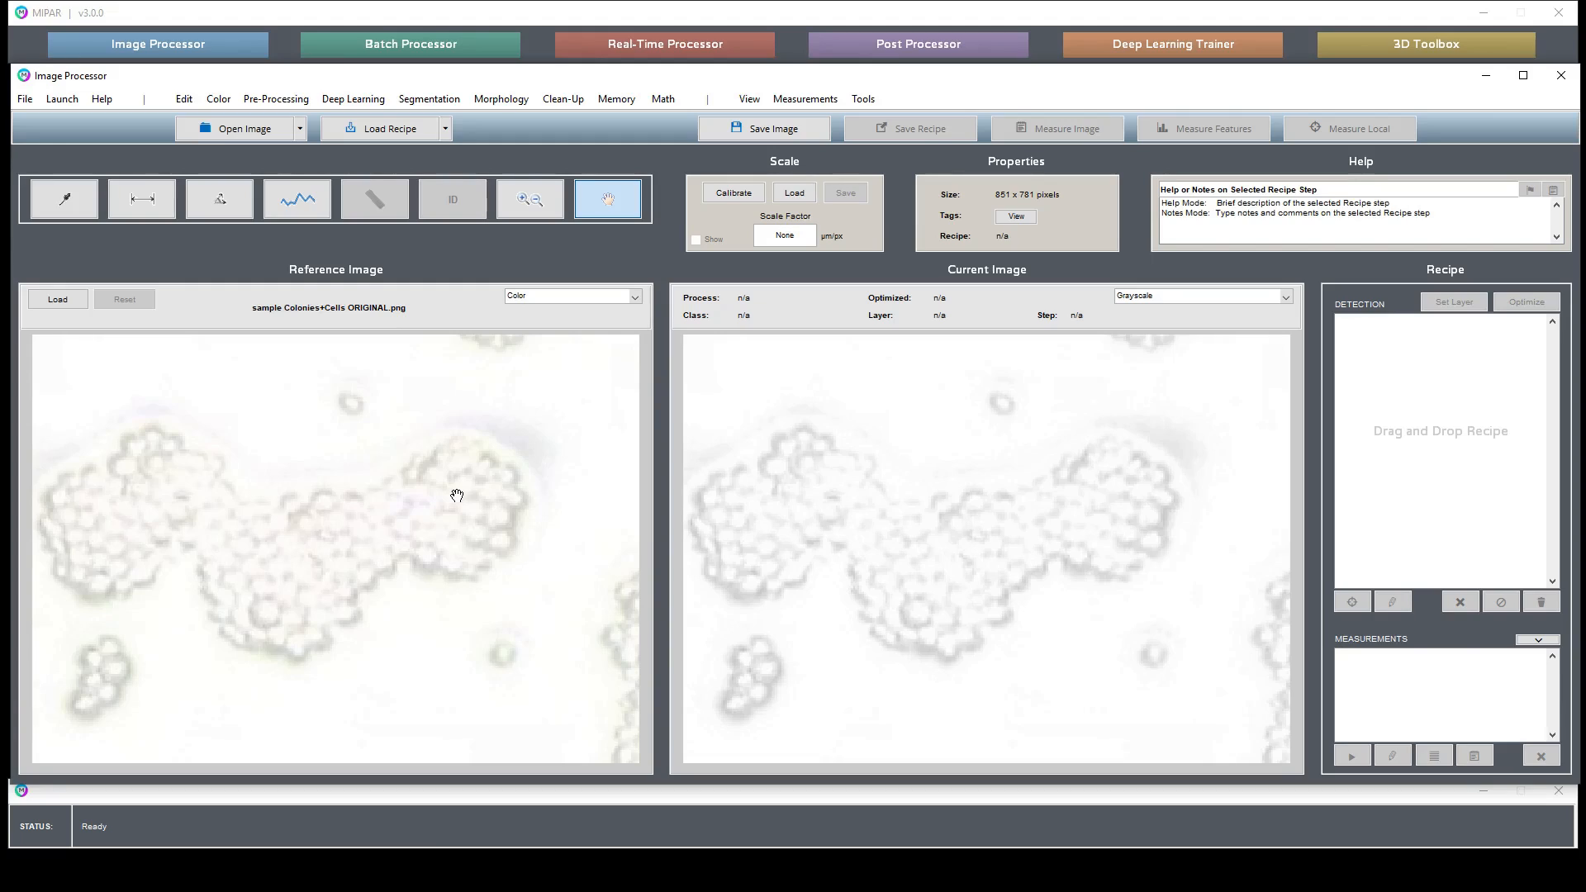
pyautogui.moveTo(261, 620); pyautogui.dragTo(364, 592)
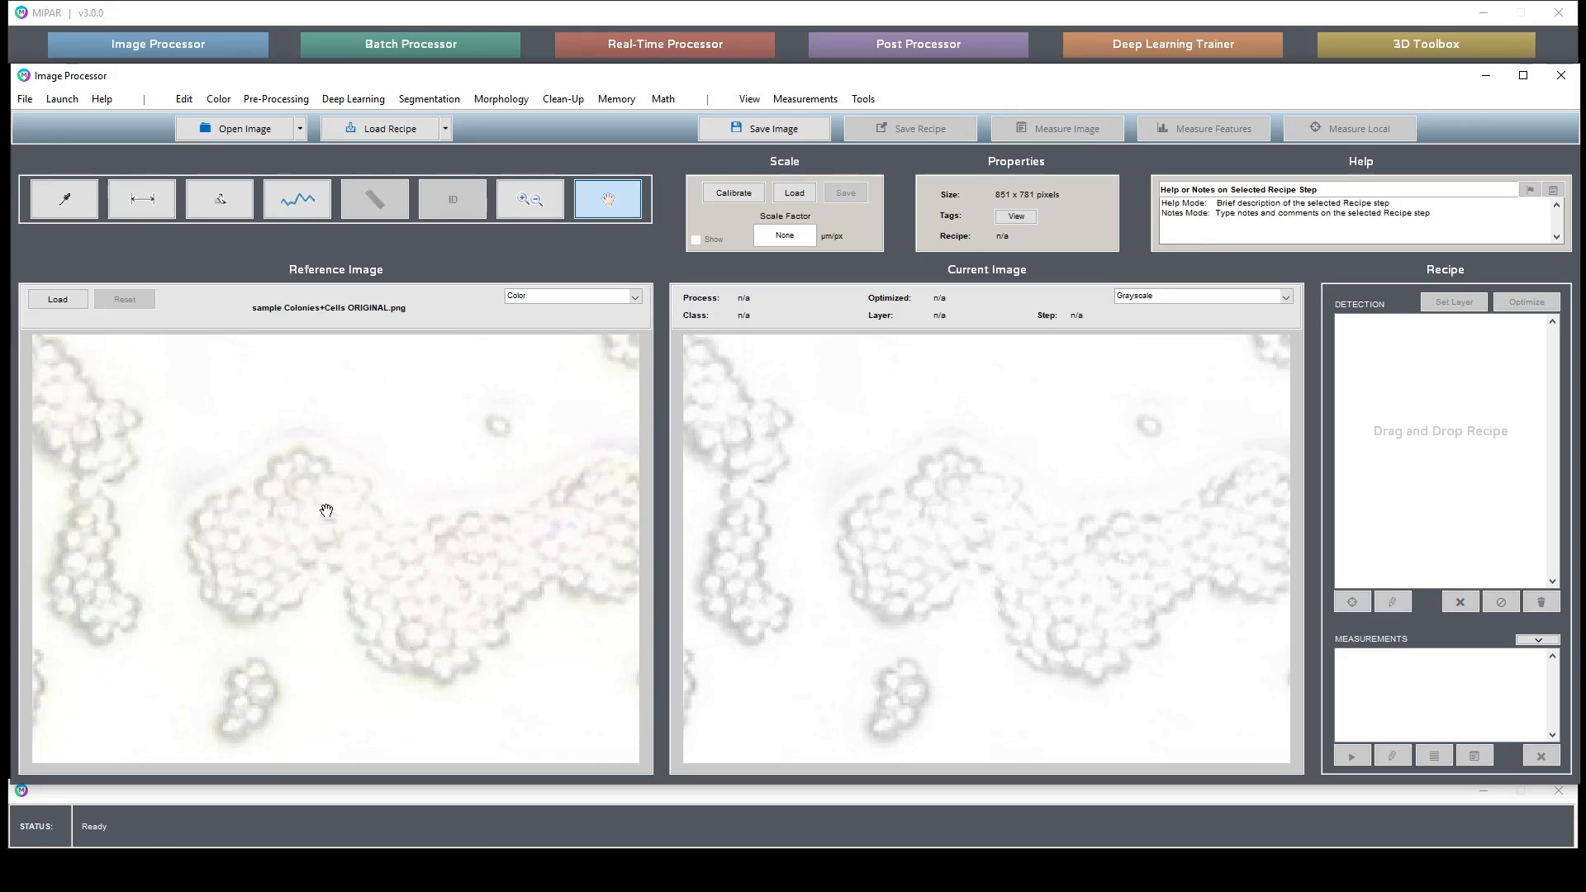
pyautogui.moveTo(456, 543); pyautogui.dragTo(268, 605)
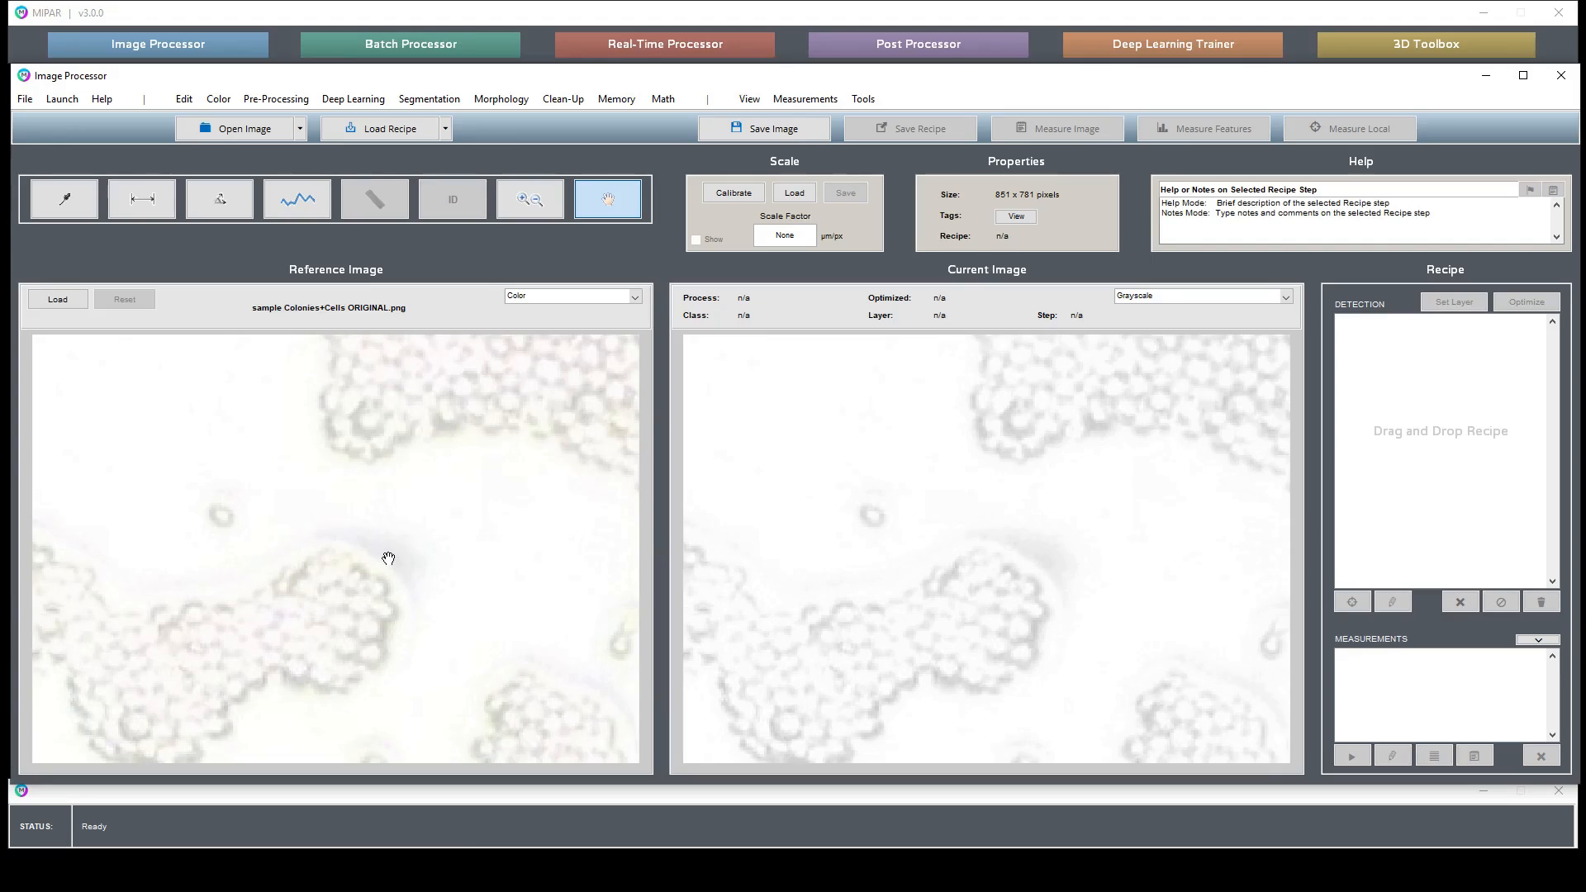
pyautogui.moveTo(388, 560); pyautogui.dragTo(580, 410)
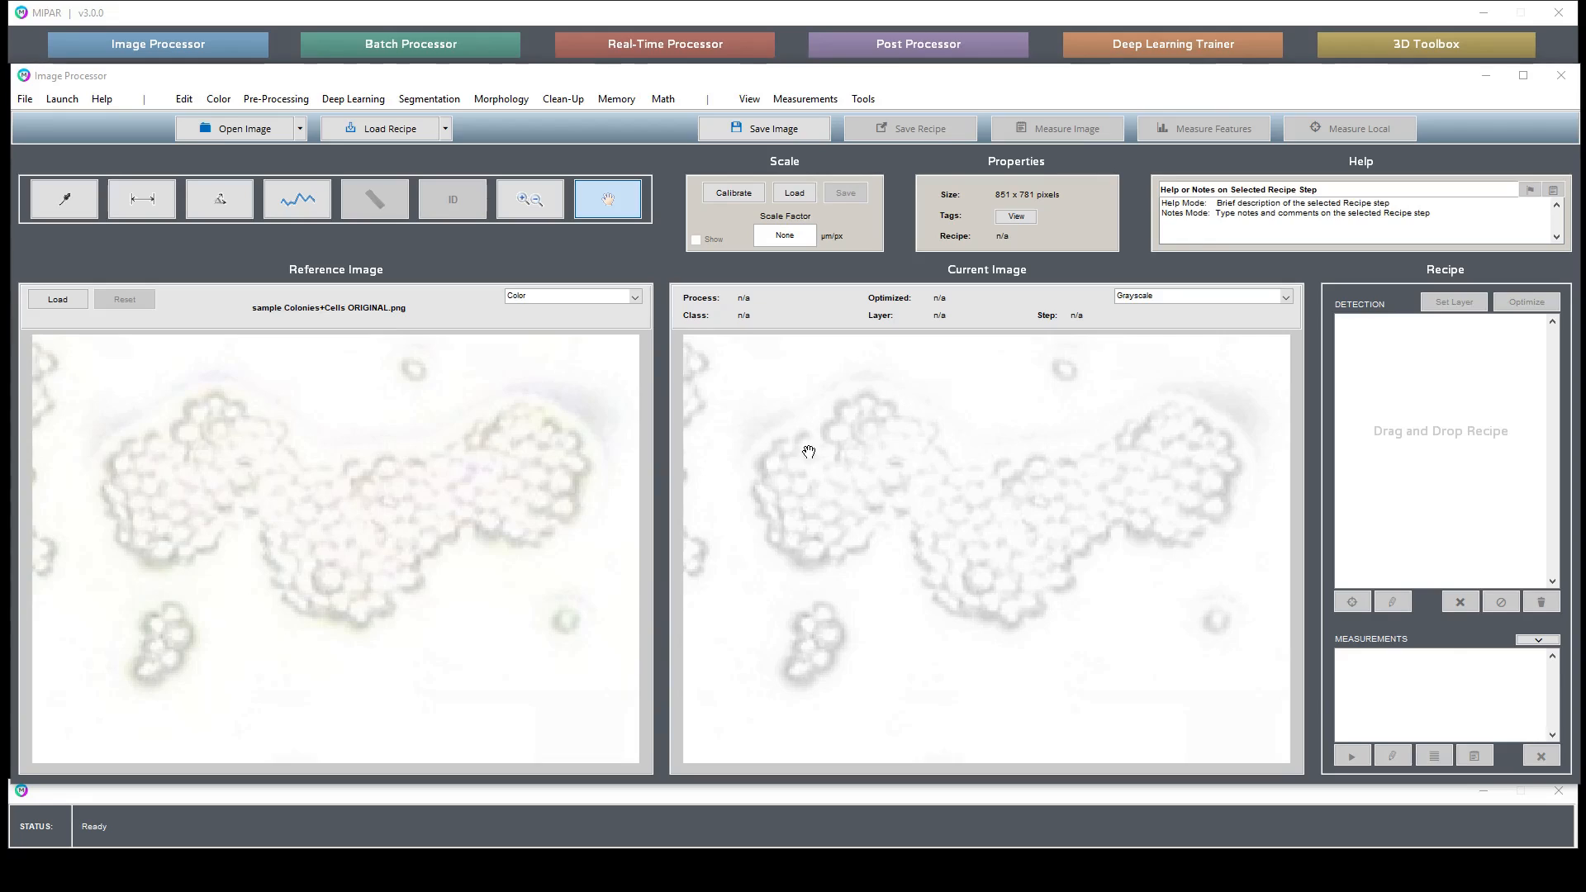
# - Adjust the magnification and keep panning across the colony clusters
pyautogui.scroll(2, 814, 458)
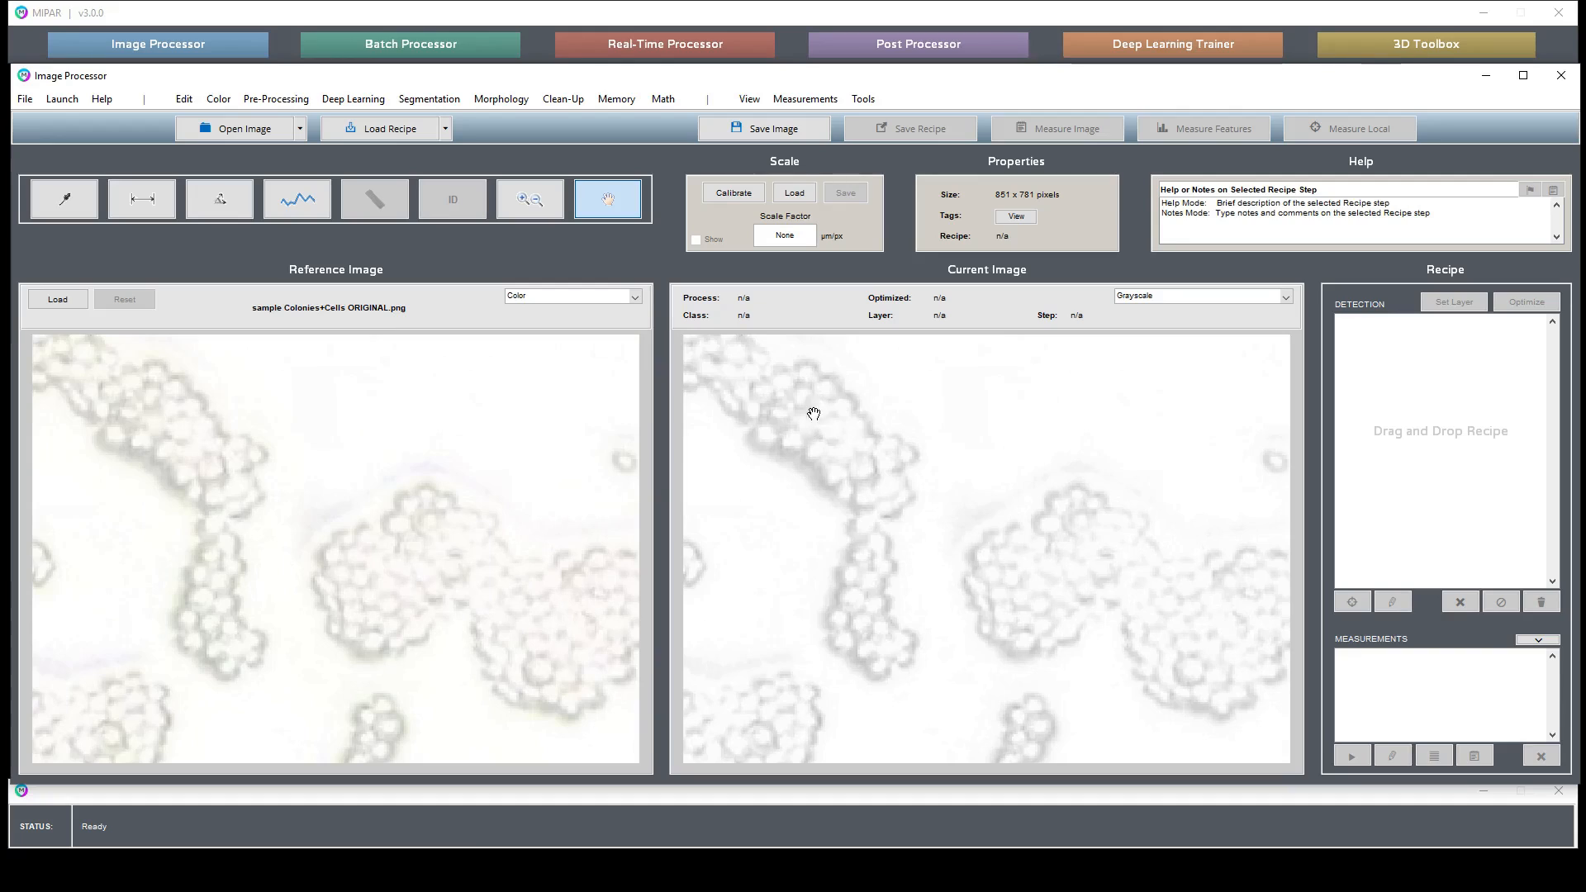
pyautogui.scroll(2, 772, 410)
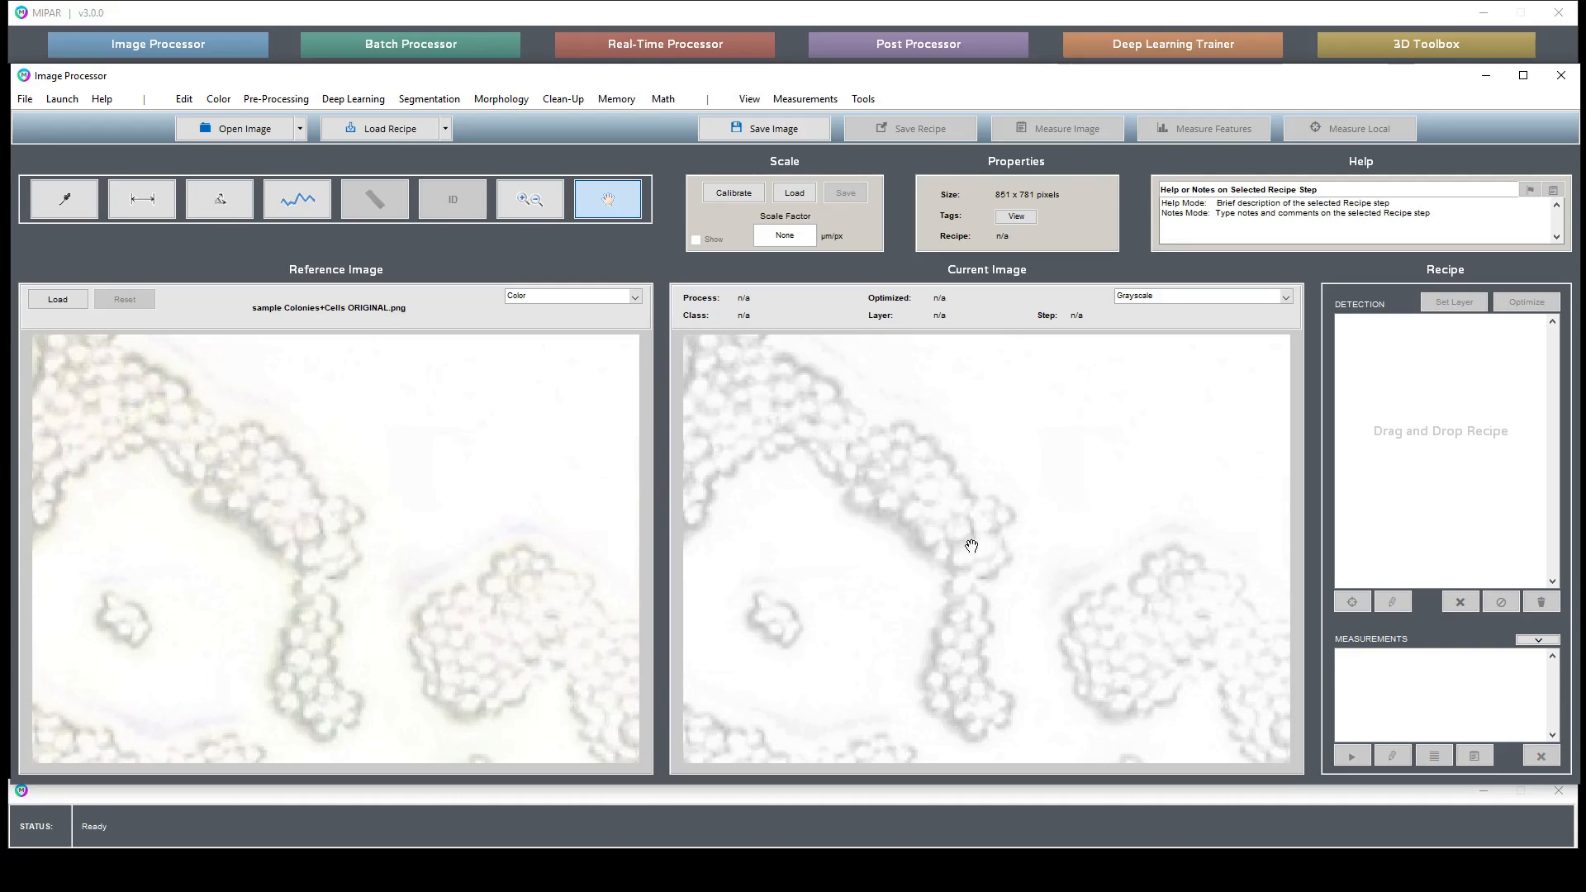
pyautogui.moveTo(970, 590); pyautogui.dragTo(960, 425)
pyautogui.moveTo(1096, 421); pyautogui.dragTo(902, 482)
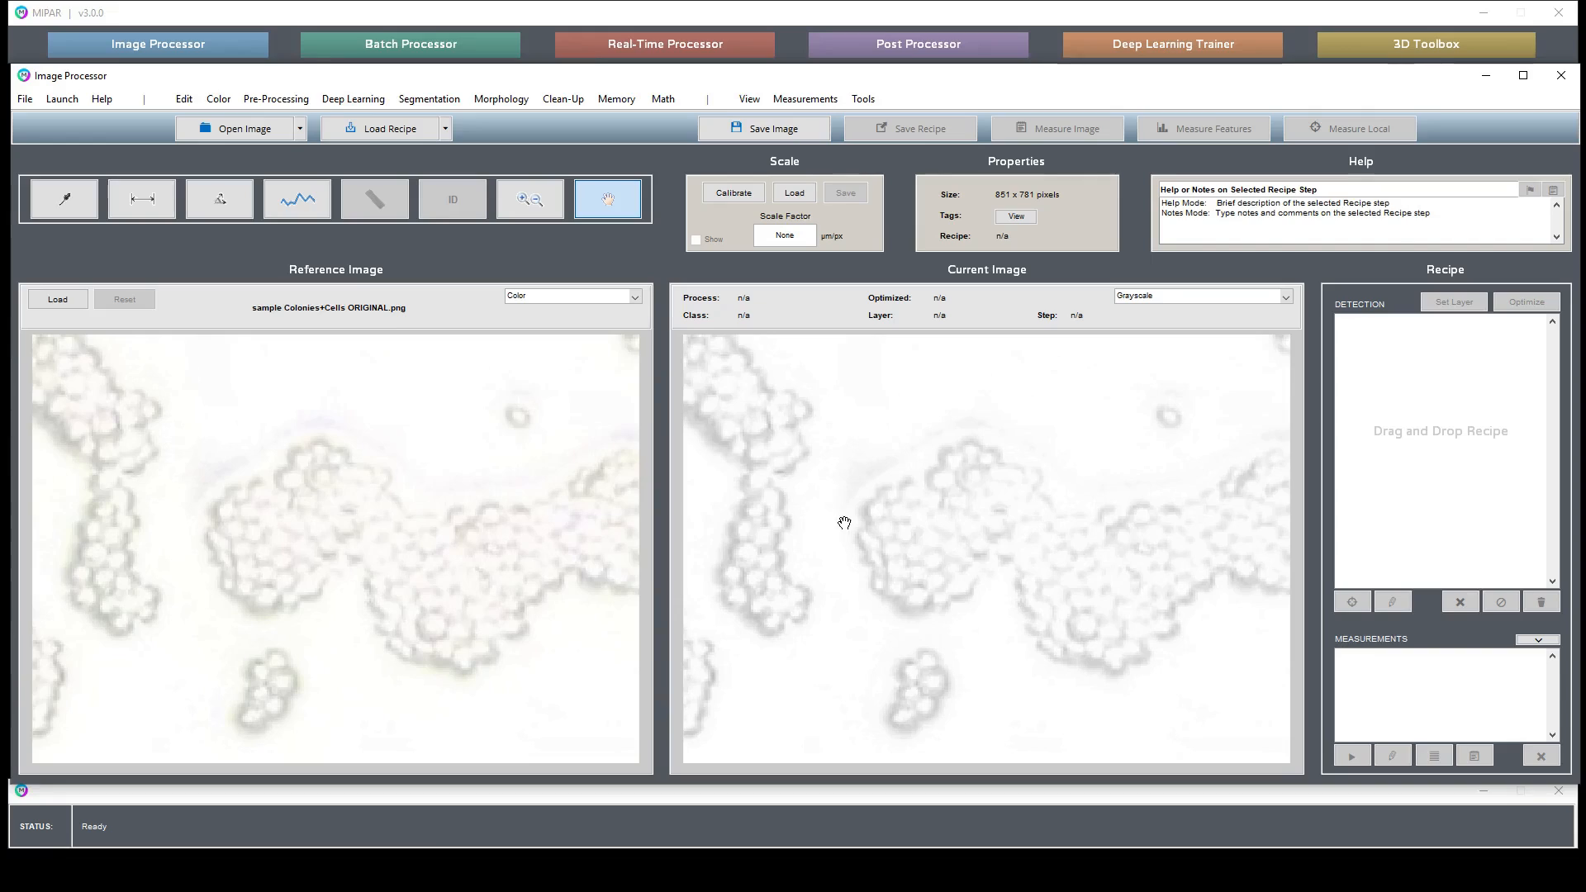
# - Zoom in to pixel level on a colony edge and pan around it
pyautogui.click(562, 199)
pyautogui.moveTo(812, 428); pyautogui.dragTo(950, 526)
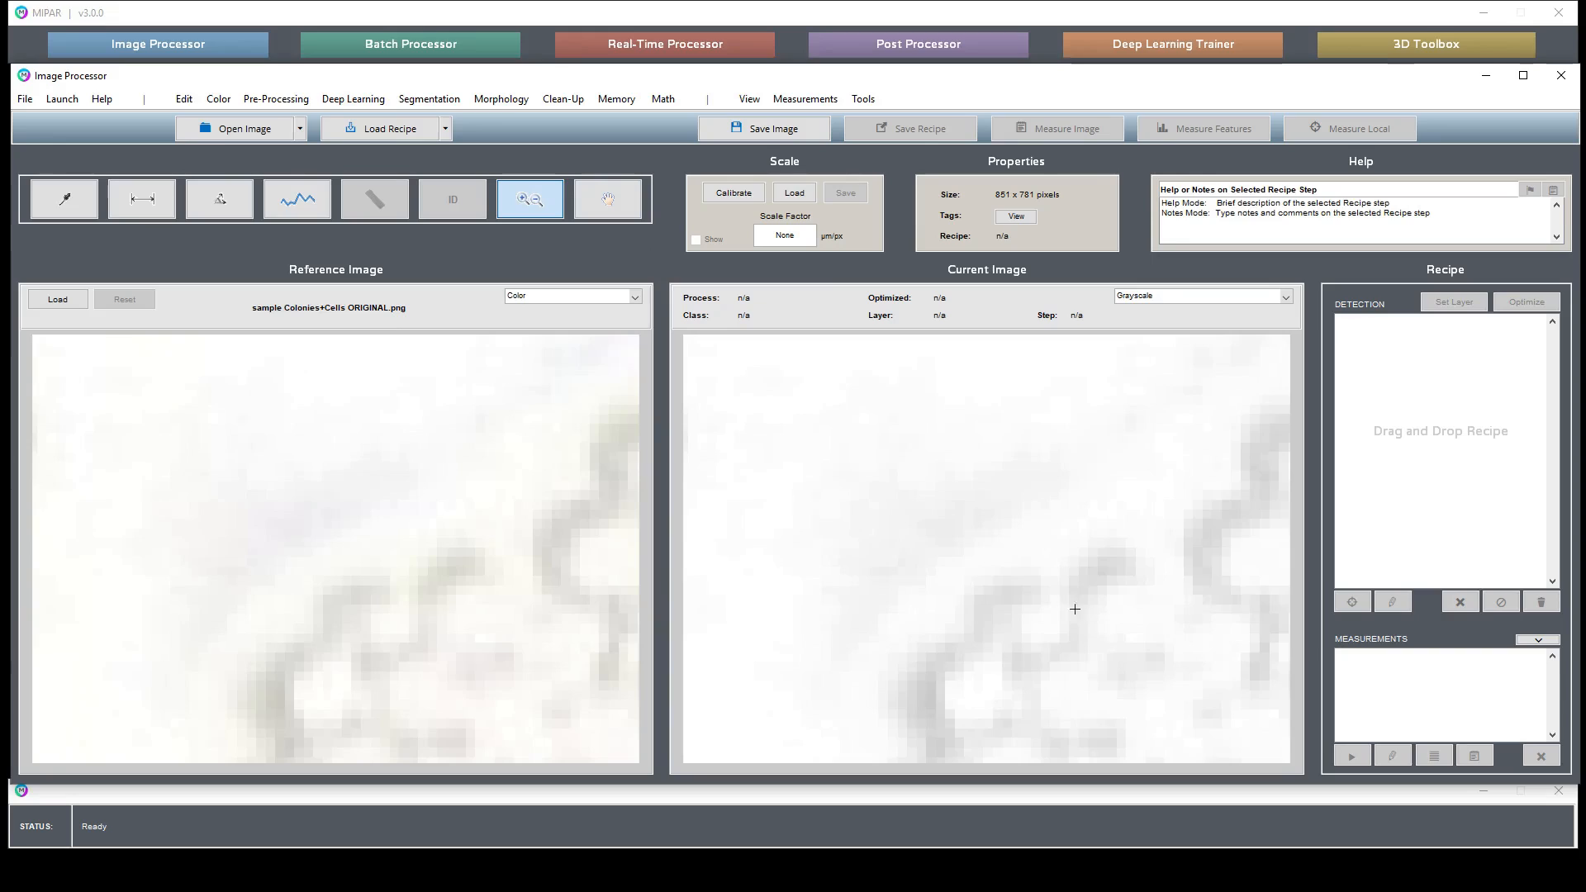
pyautogui.click(608, 199)
pyautogui.moveTo(1115, 592); pyautogui.dragTo(1040, 547)
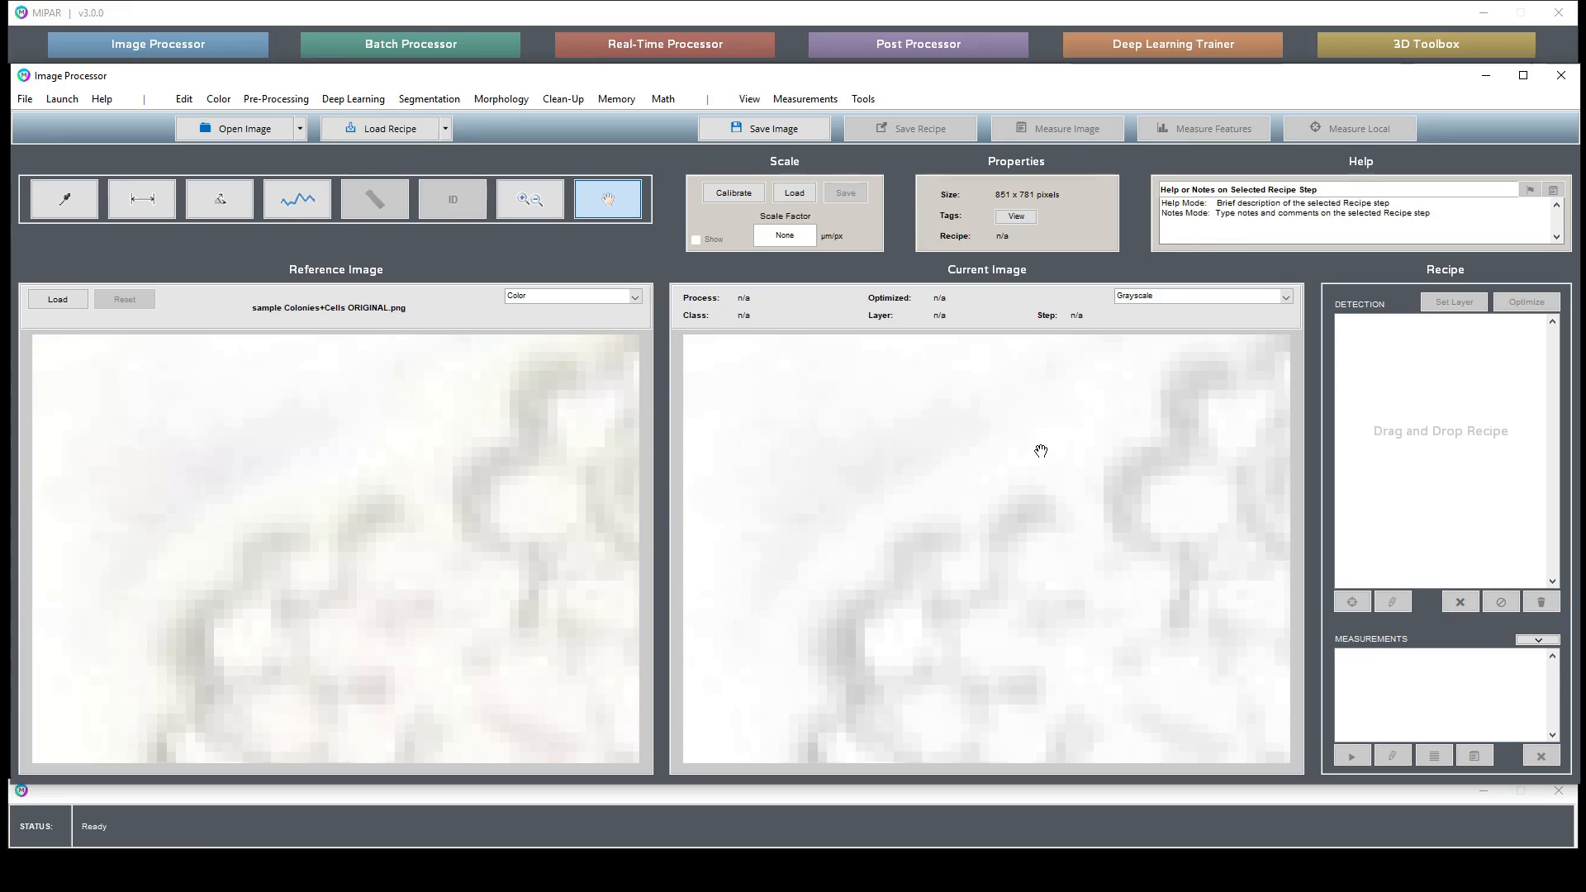
pyautogui.moveTo(1122, 386); pyautogui.dragTo(963, 513)
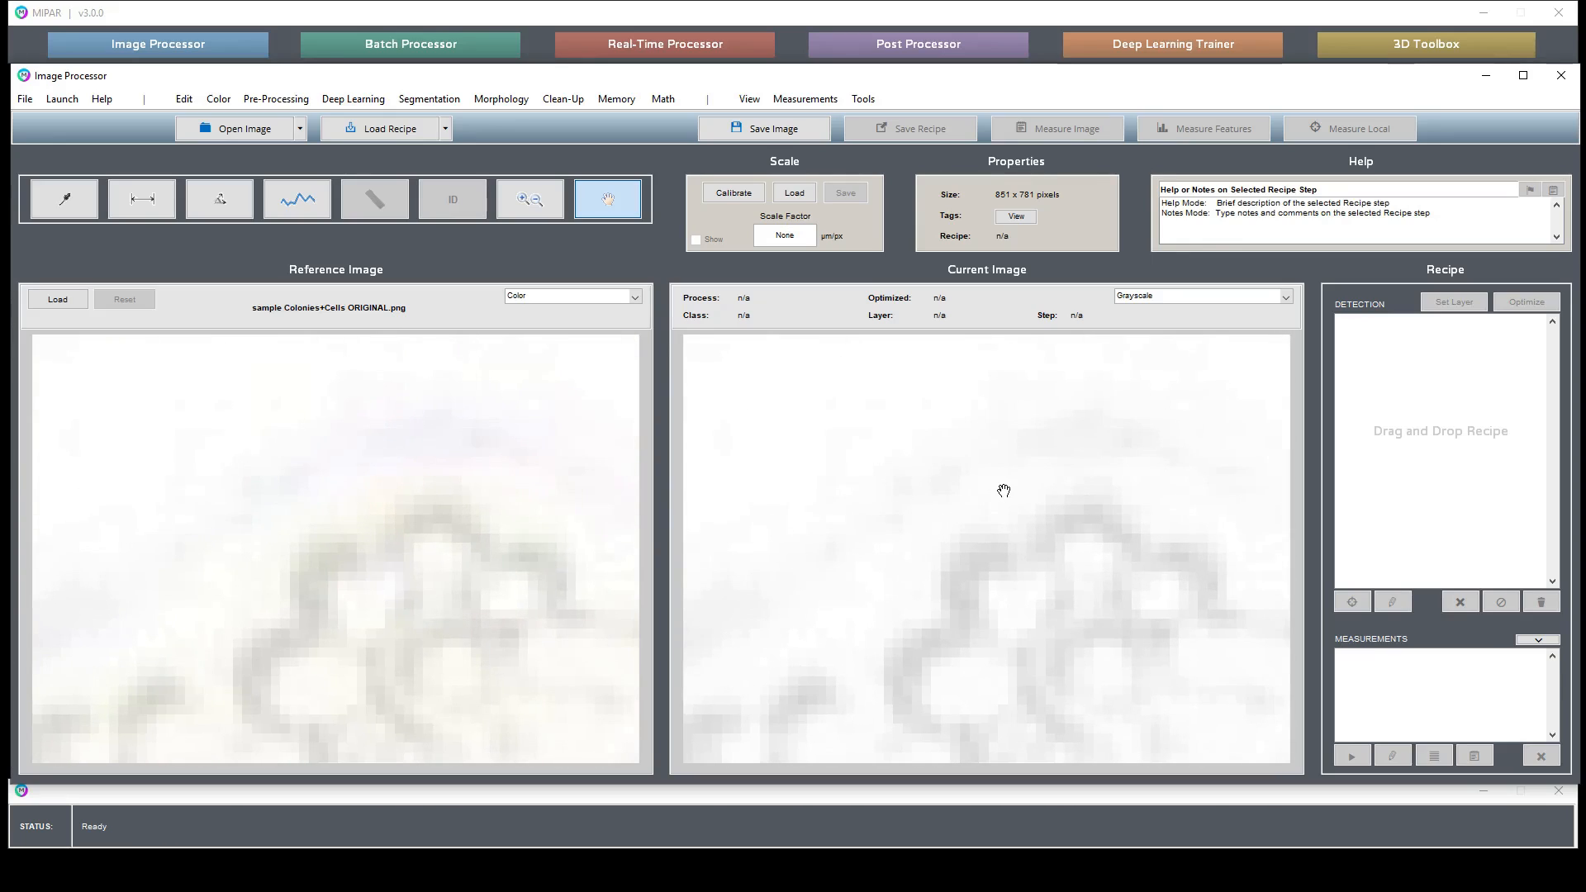
# - Reset the view to the whole image, zoom into a colony, and pan across the magnified area
pyautogui.click(531, 199)
pyautogui.doubleClick(935, 493)
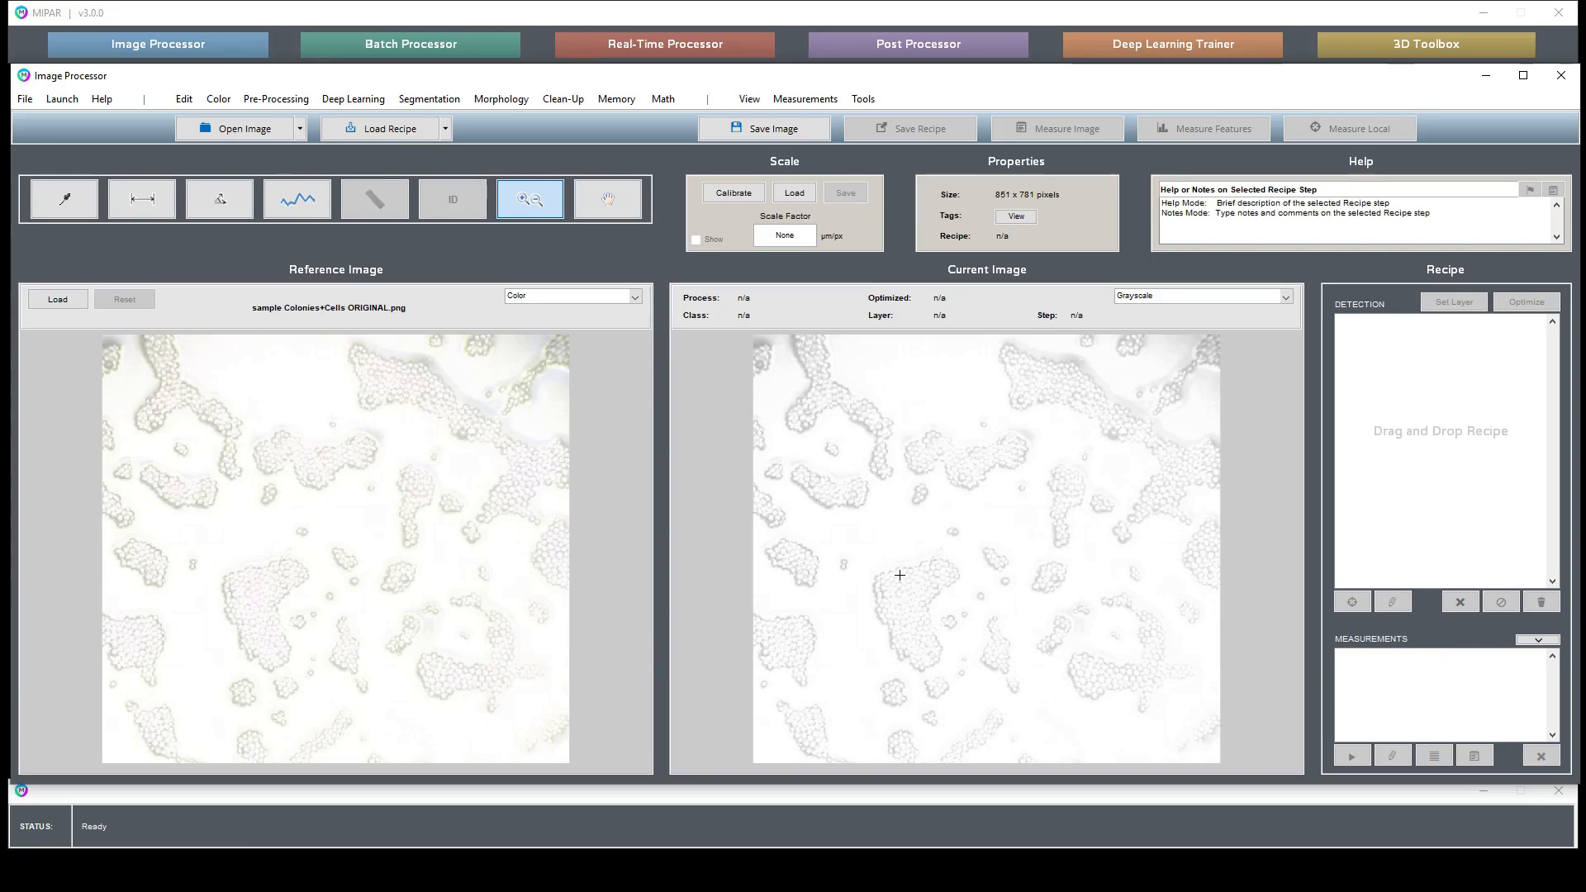
pyautogui.moveTo(887, 526); pyautogui.dragTo(989, 609)
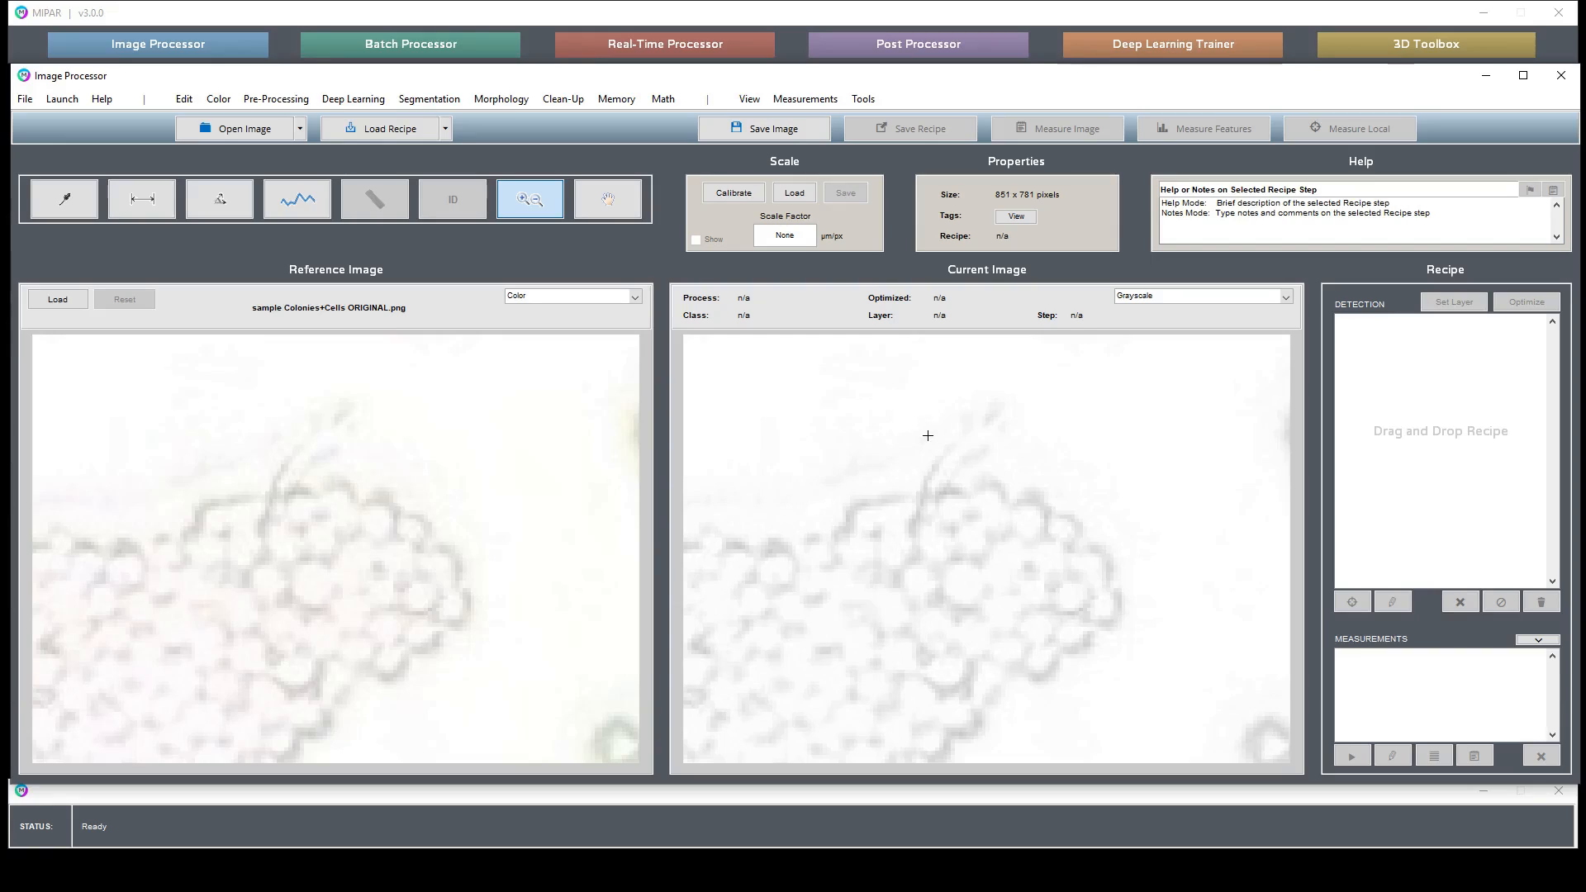
pyautogui.click(607, 198)
pyautogui.moveTo(826, 478); pyautogui.dragTo(1088, 557)
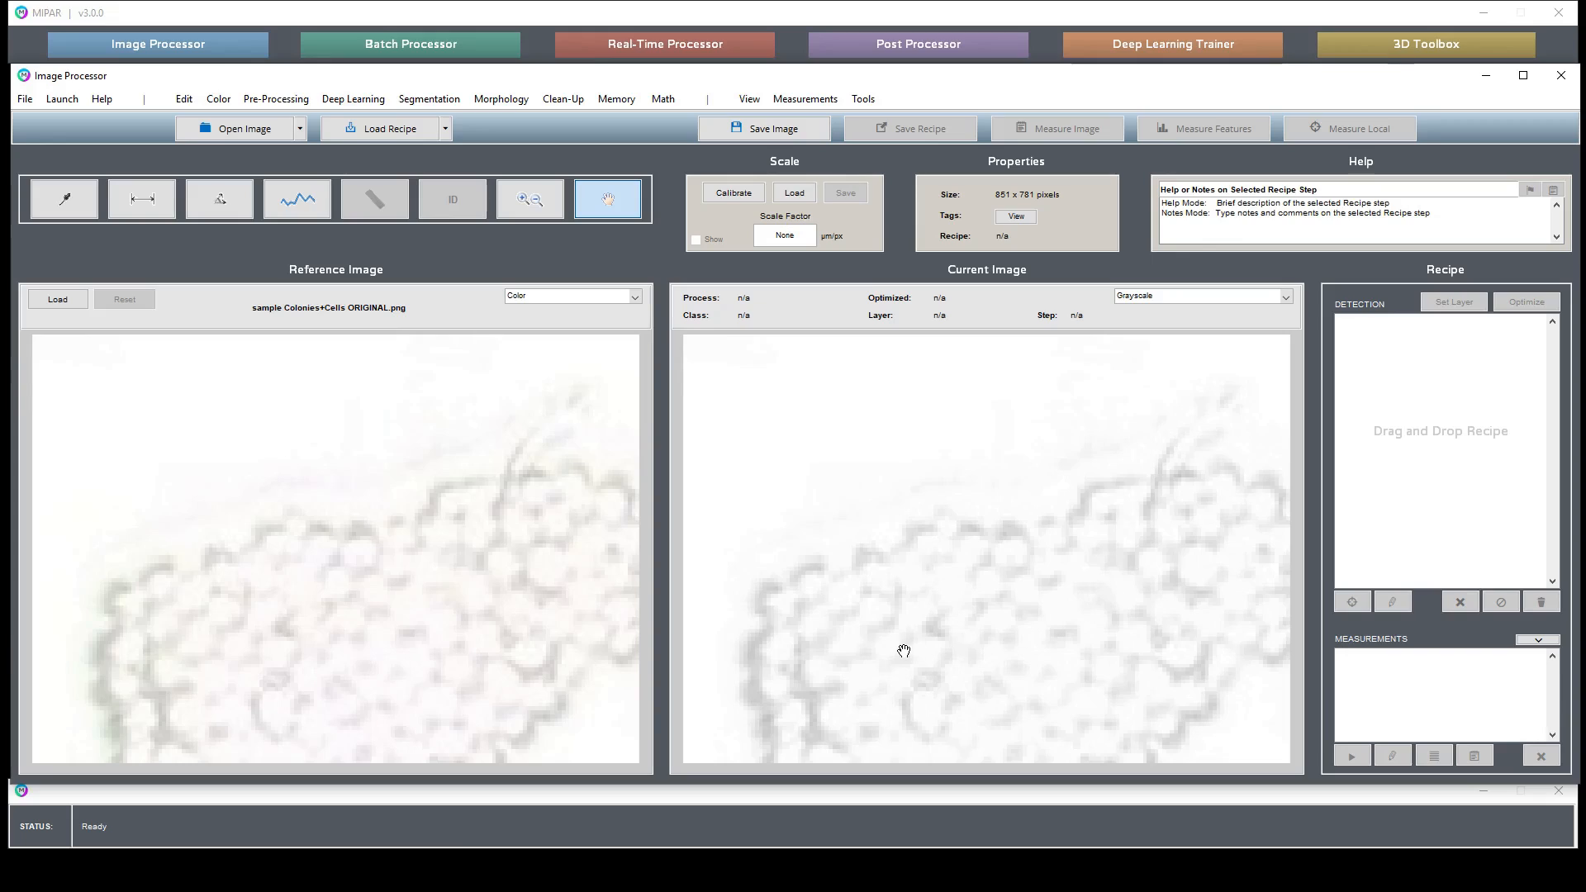
pyautogui.moveTo(903, 648); pyautogui.dragTo(892, 535)
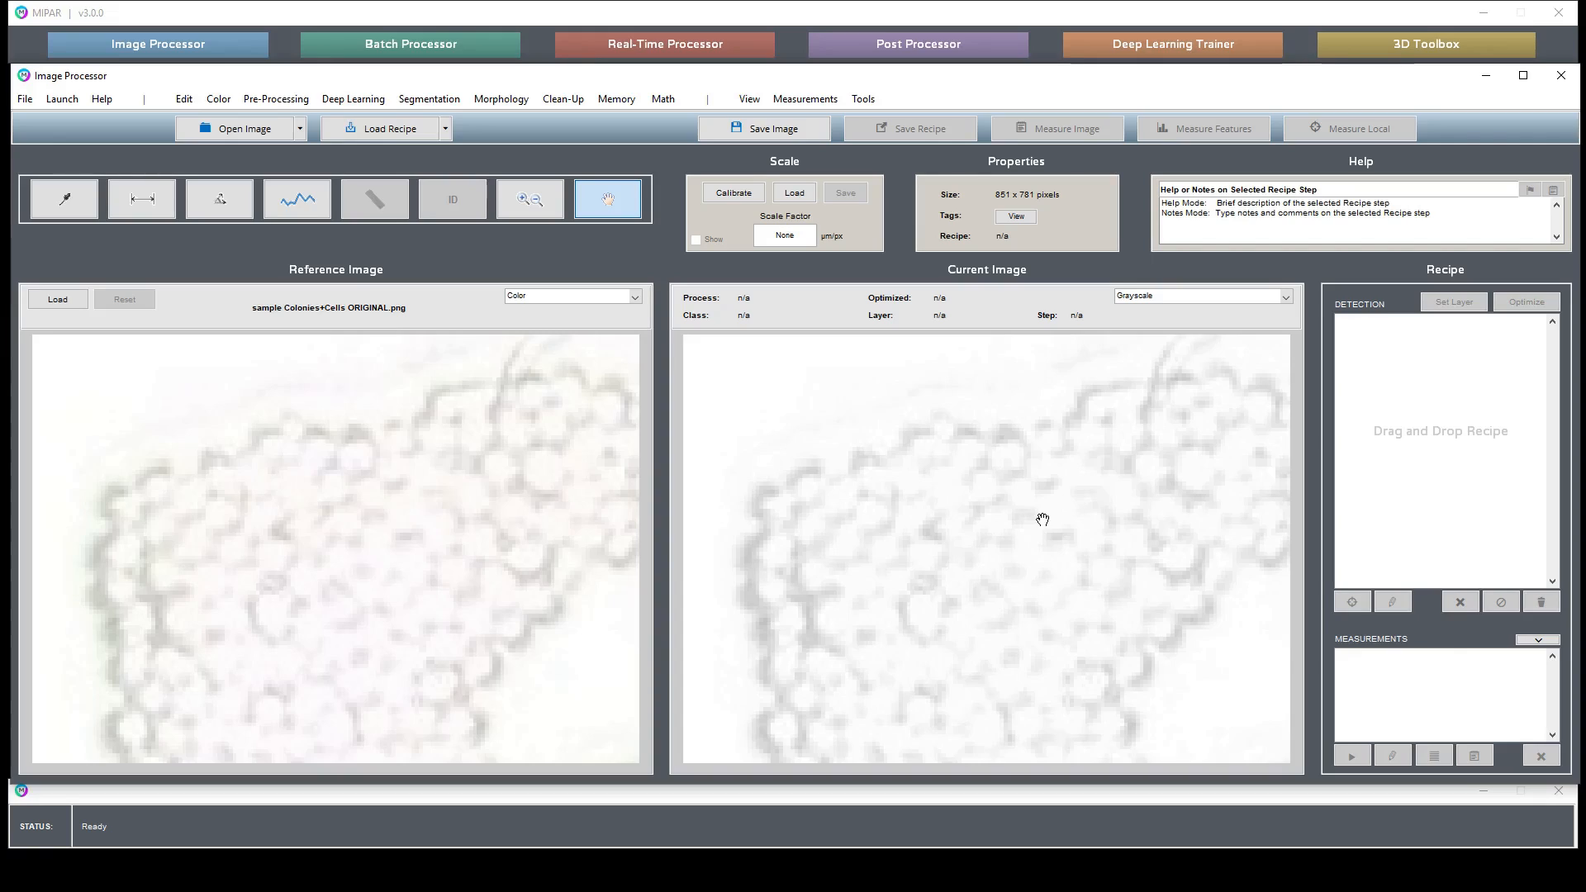
# - Restore the full image view and open the Bright Texture pre-processing filter
pyautogui.click(544, 200)
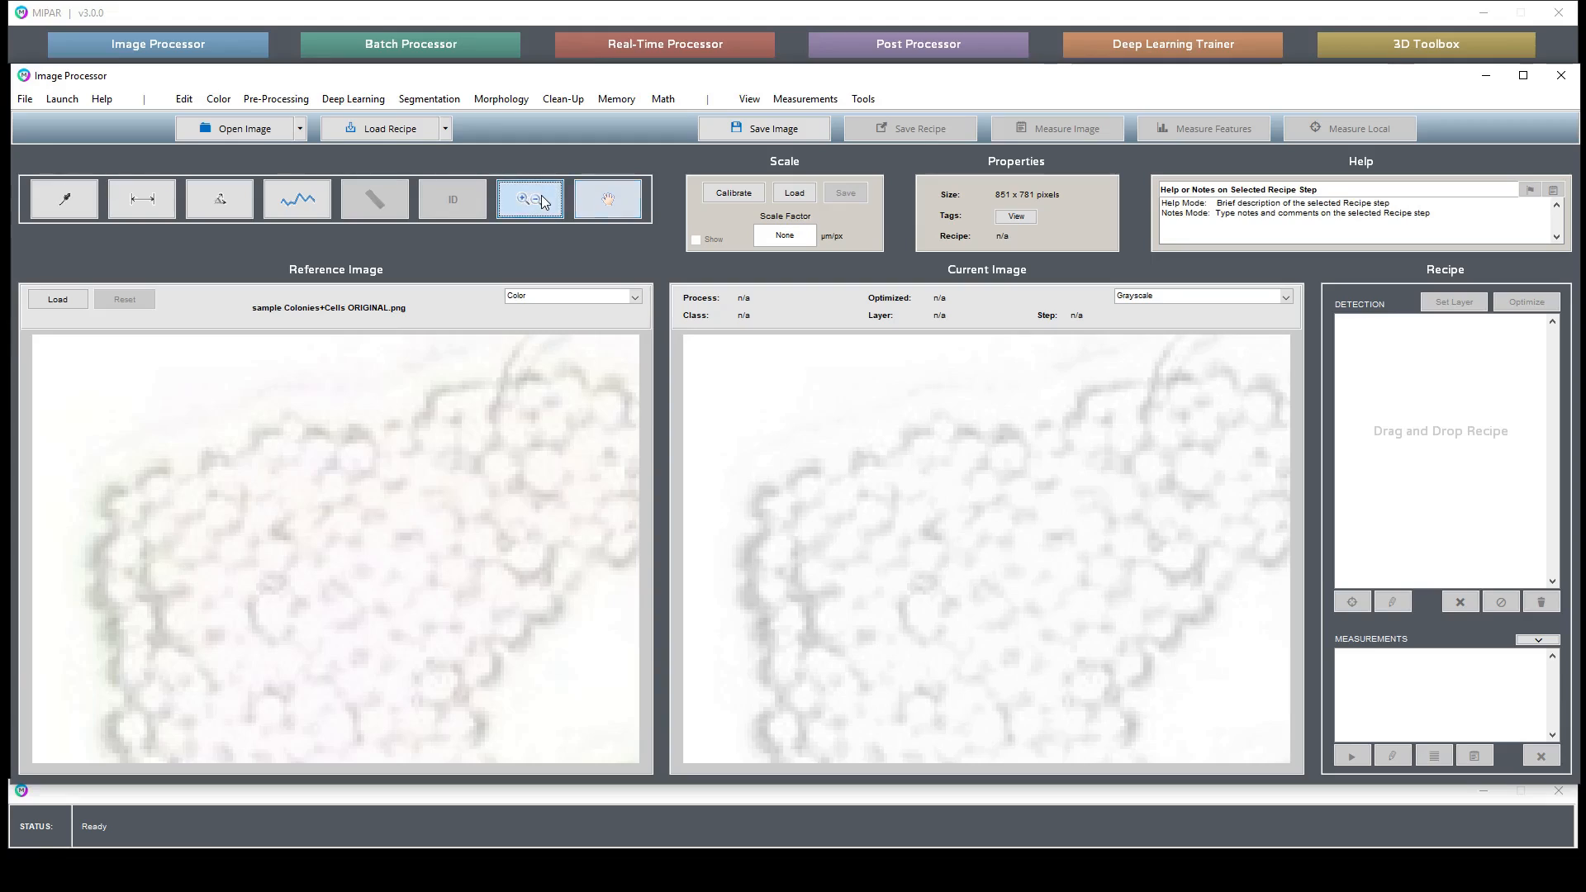
pyautogui.doubleClick(893, 524)
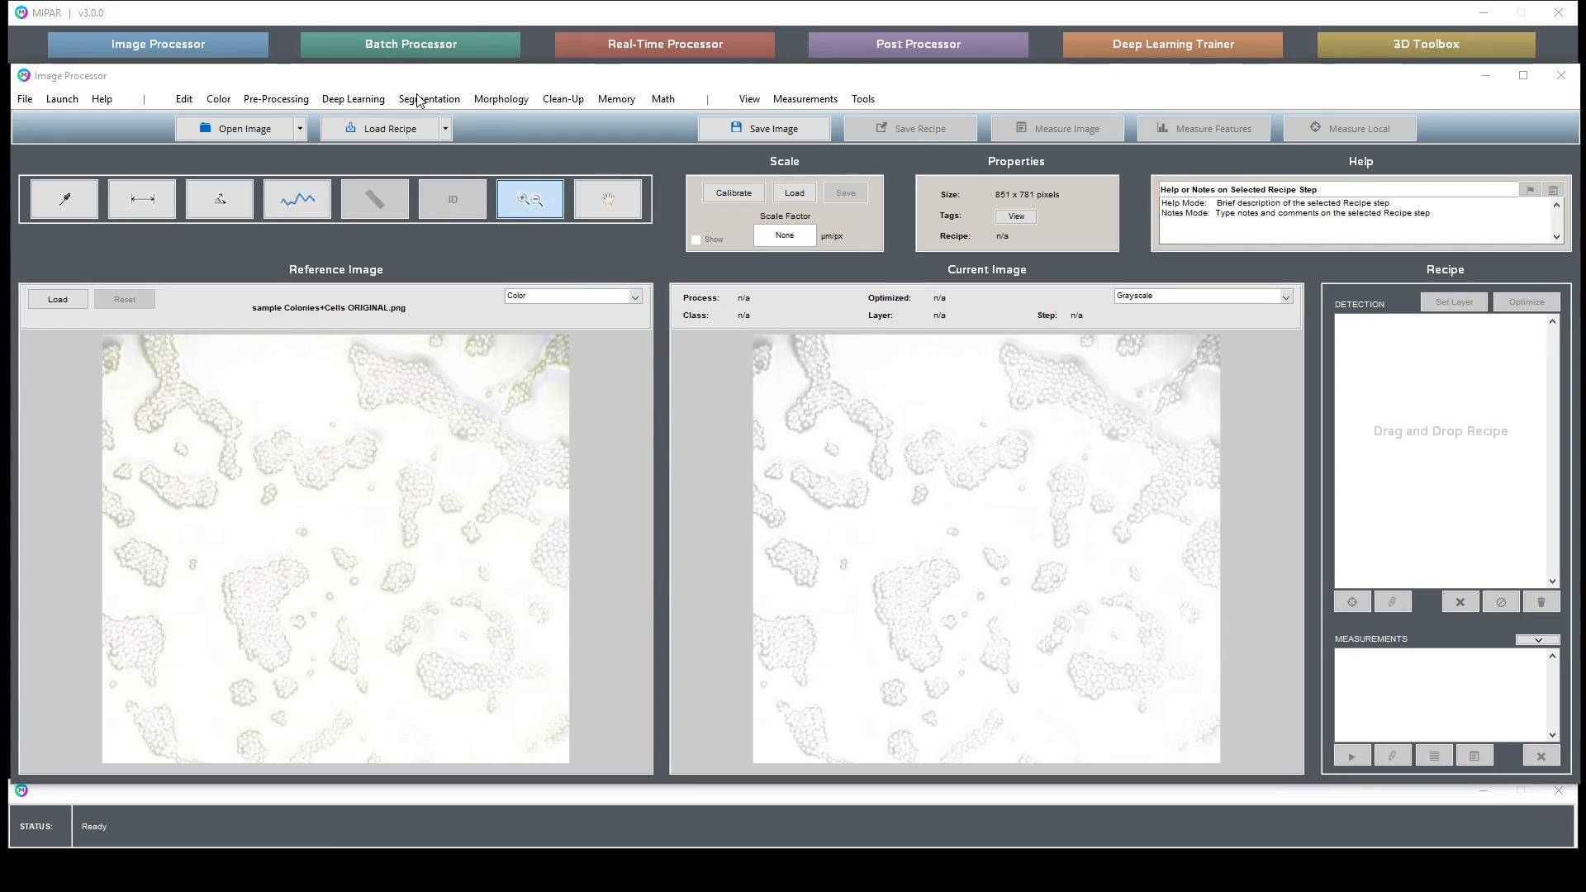
pyautogui.click(275, 100)
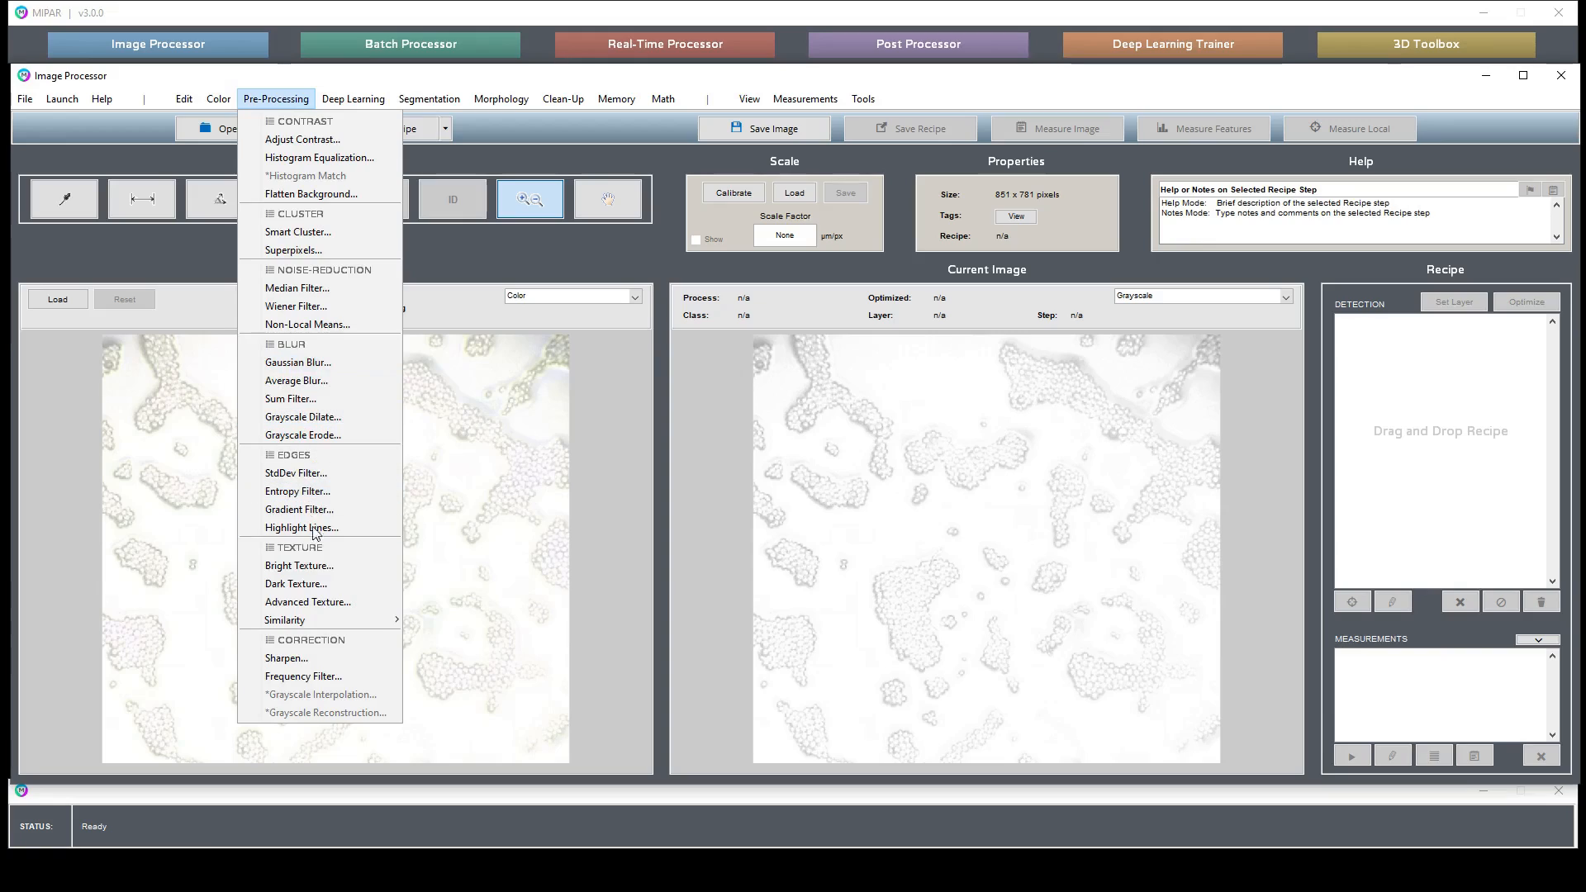
pyautogui.click(325, 572)
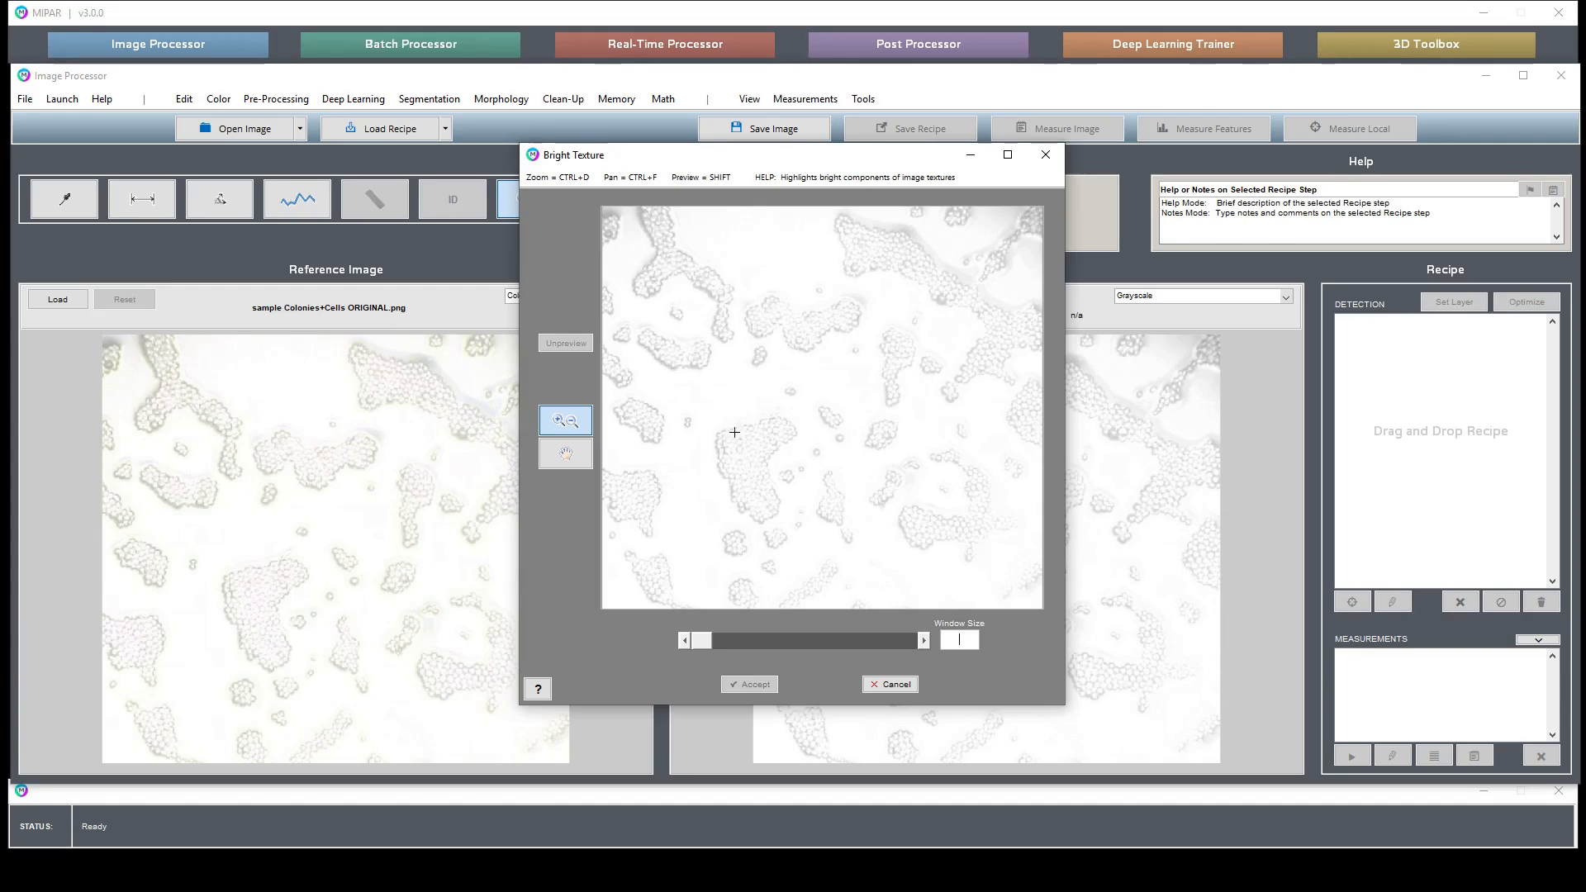
# - Zoom the filter preview into a colony and set the Bright Texture window size to 3
pyautogui.moveTo(696, 409); pyautogui.dragTo(817, 469)
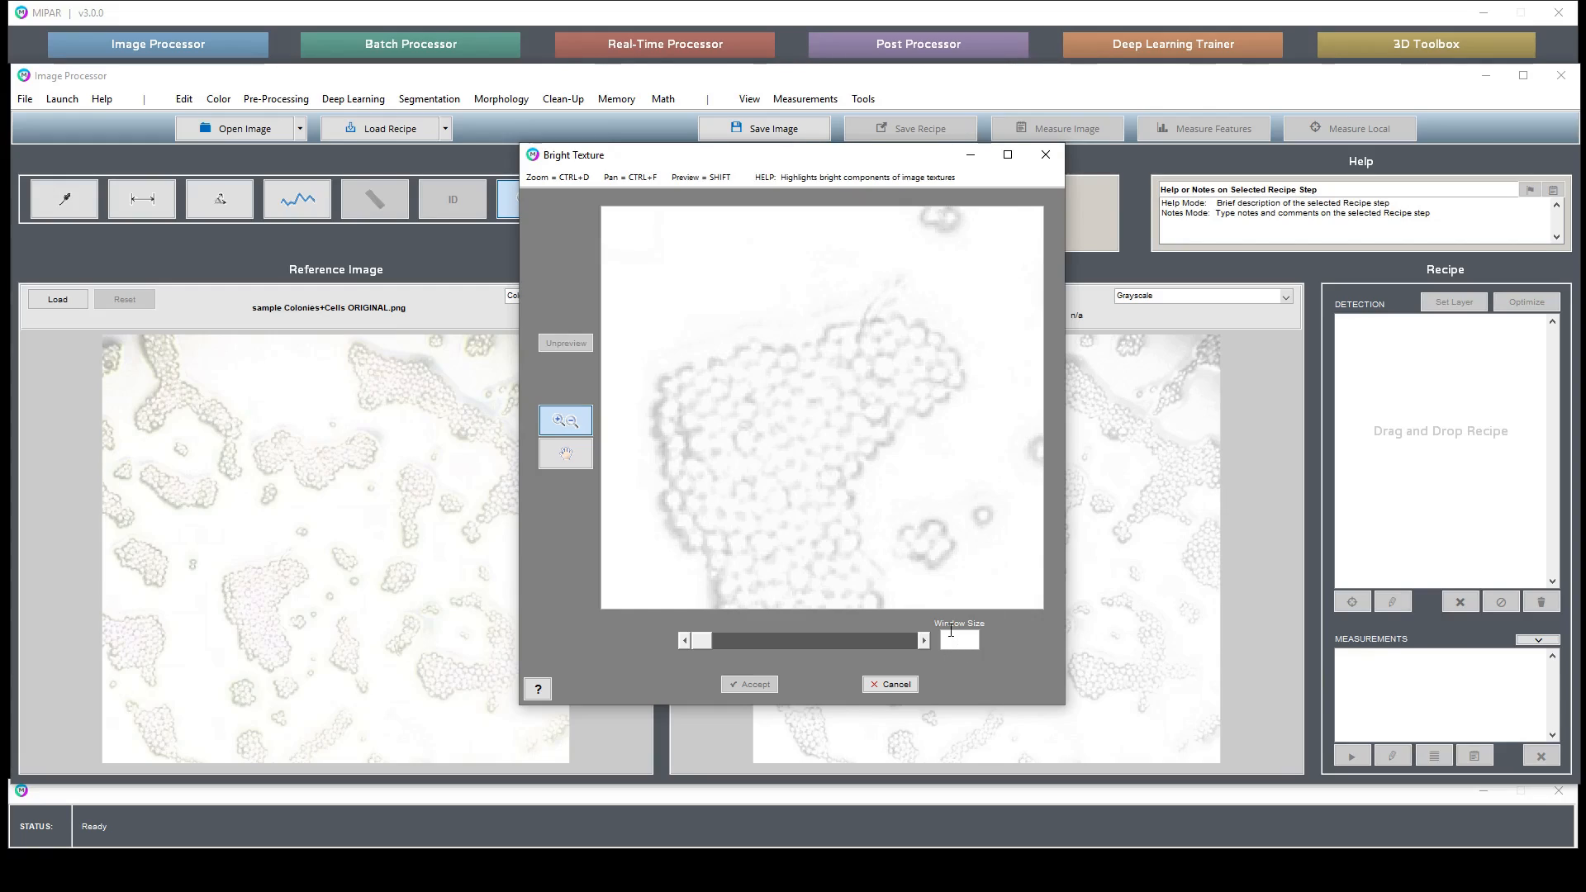
pyautogui.write('3')
pyautogui.press('Return')
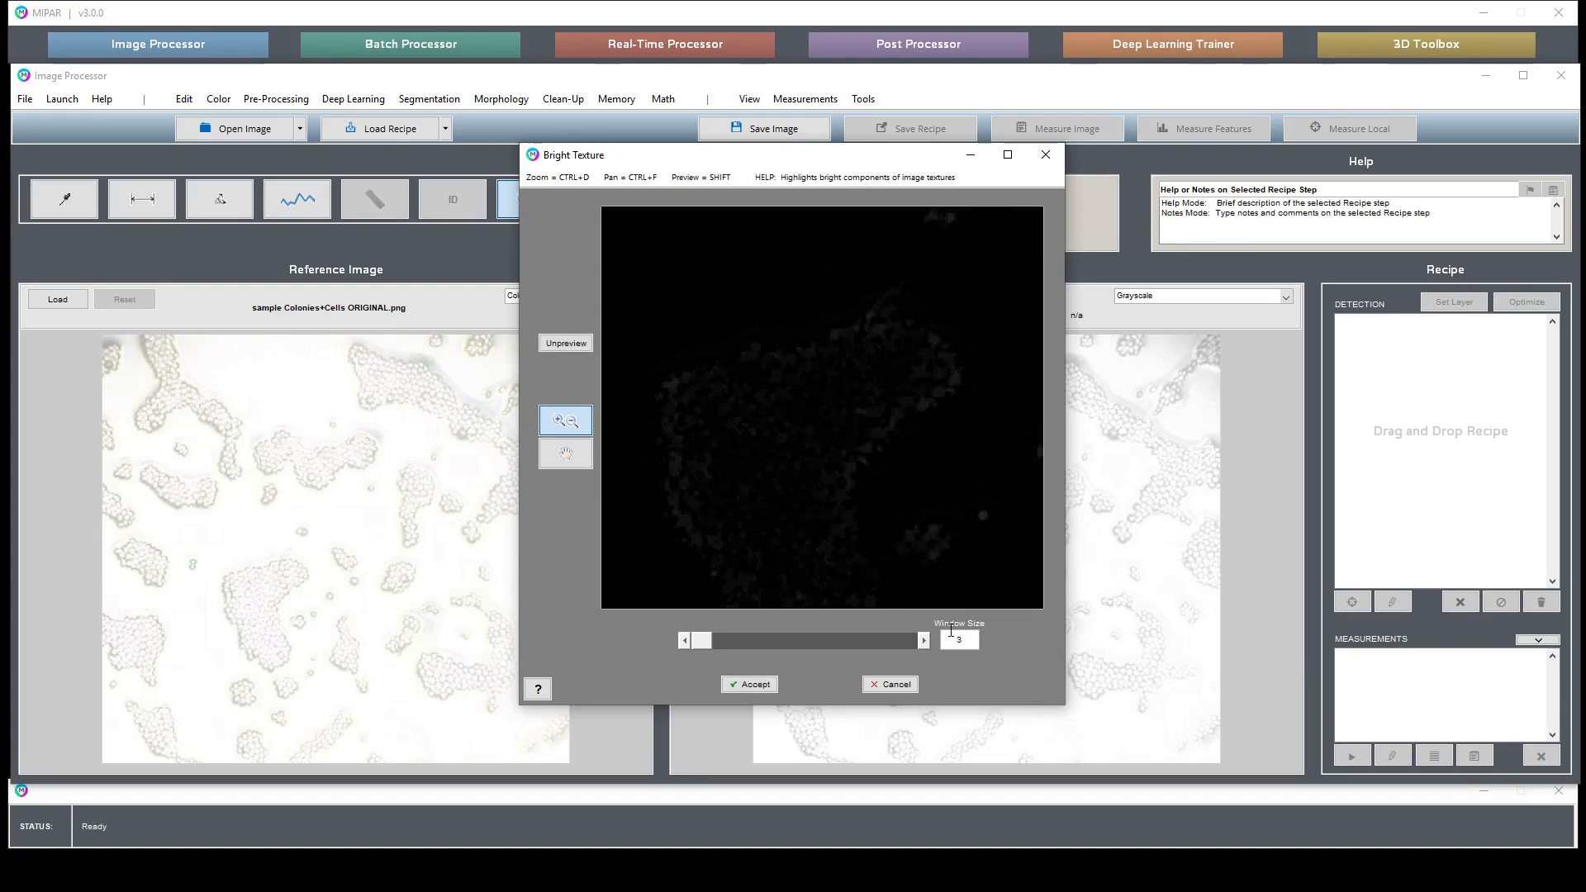
# - Zoom the preview further and toggle the preview to compare the filtered result with the original
pyautogui.doubleClick(951, 632)
pyautogui.moveTo(946, 486); pyautogui.dragTo(1011, 540)
pyautogui.scroll(-3, 943, 511)
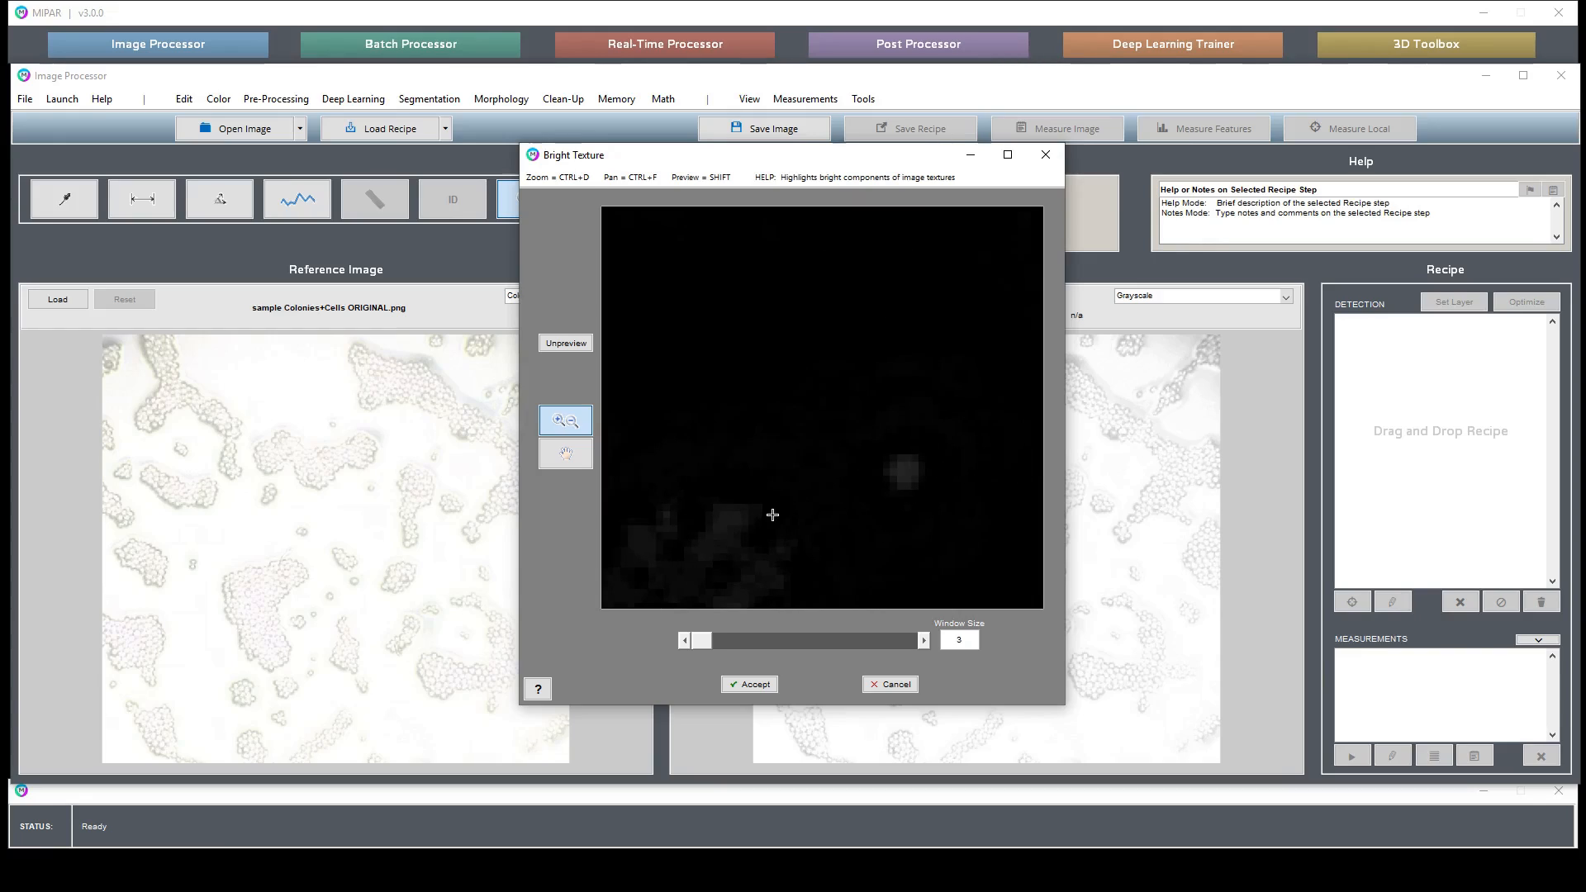
pyautogui.scroll(-2, 827, 488)
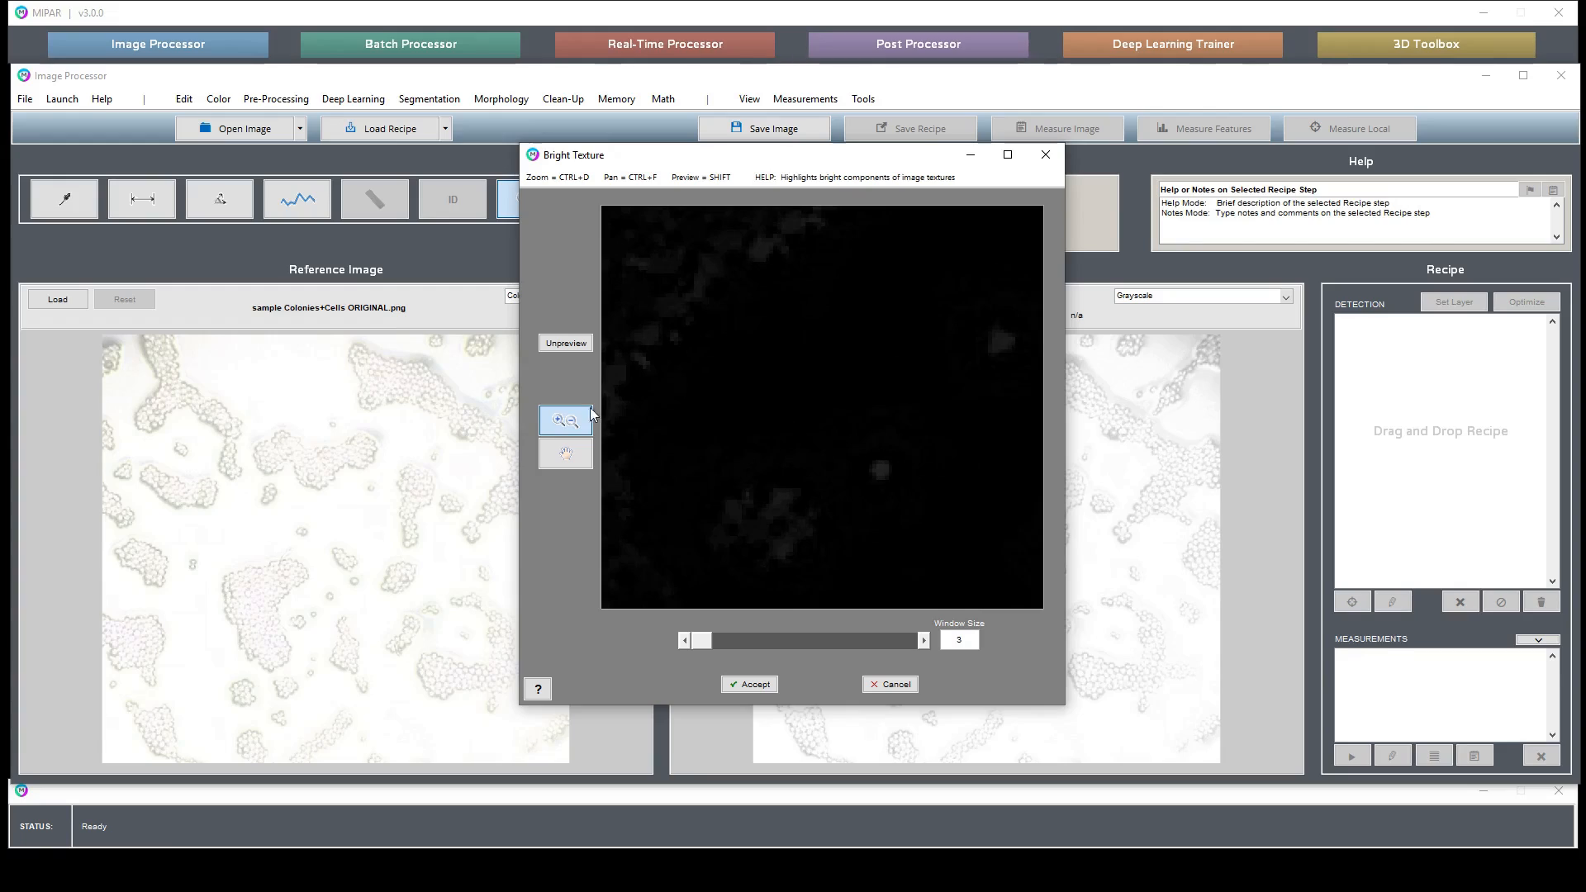
pyautogui.click(563, 344)
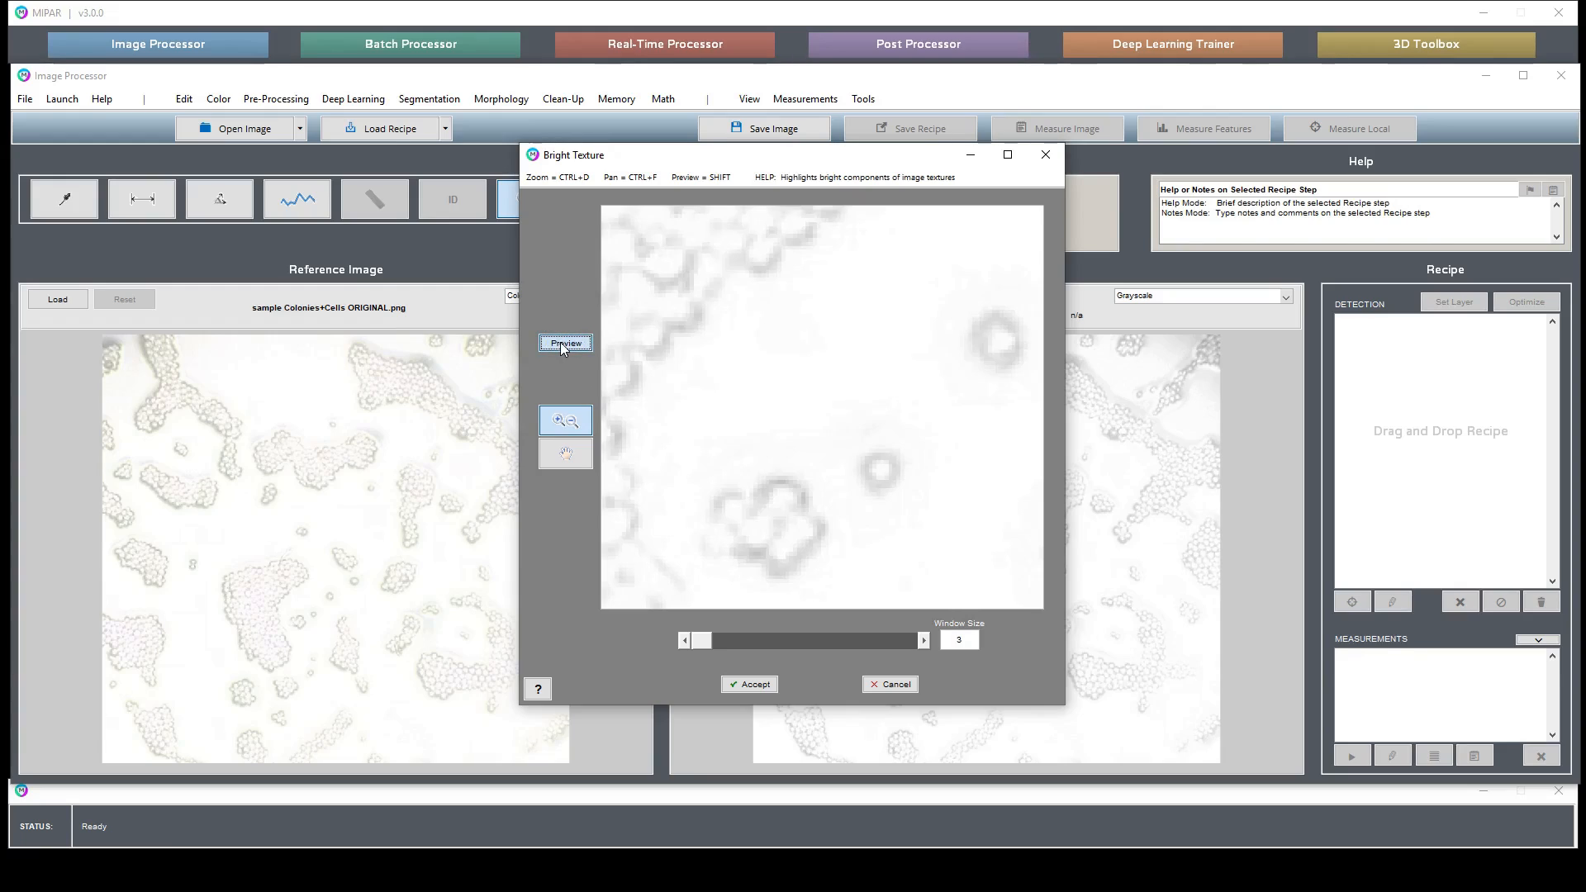
pyautogui.click(564, 344)
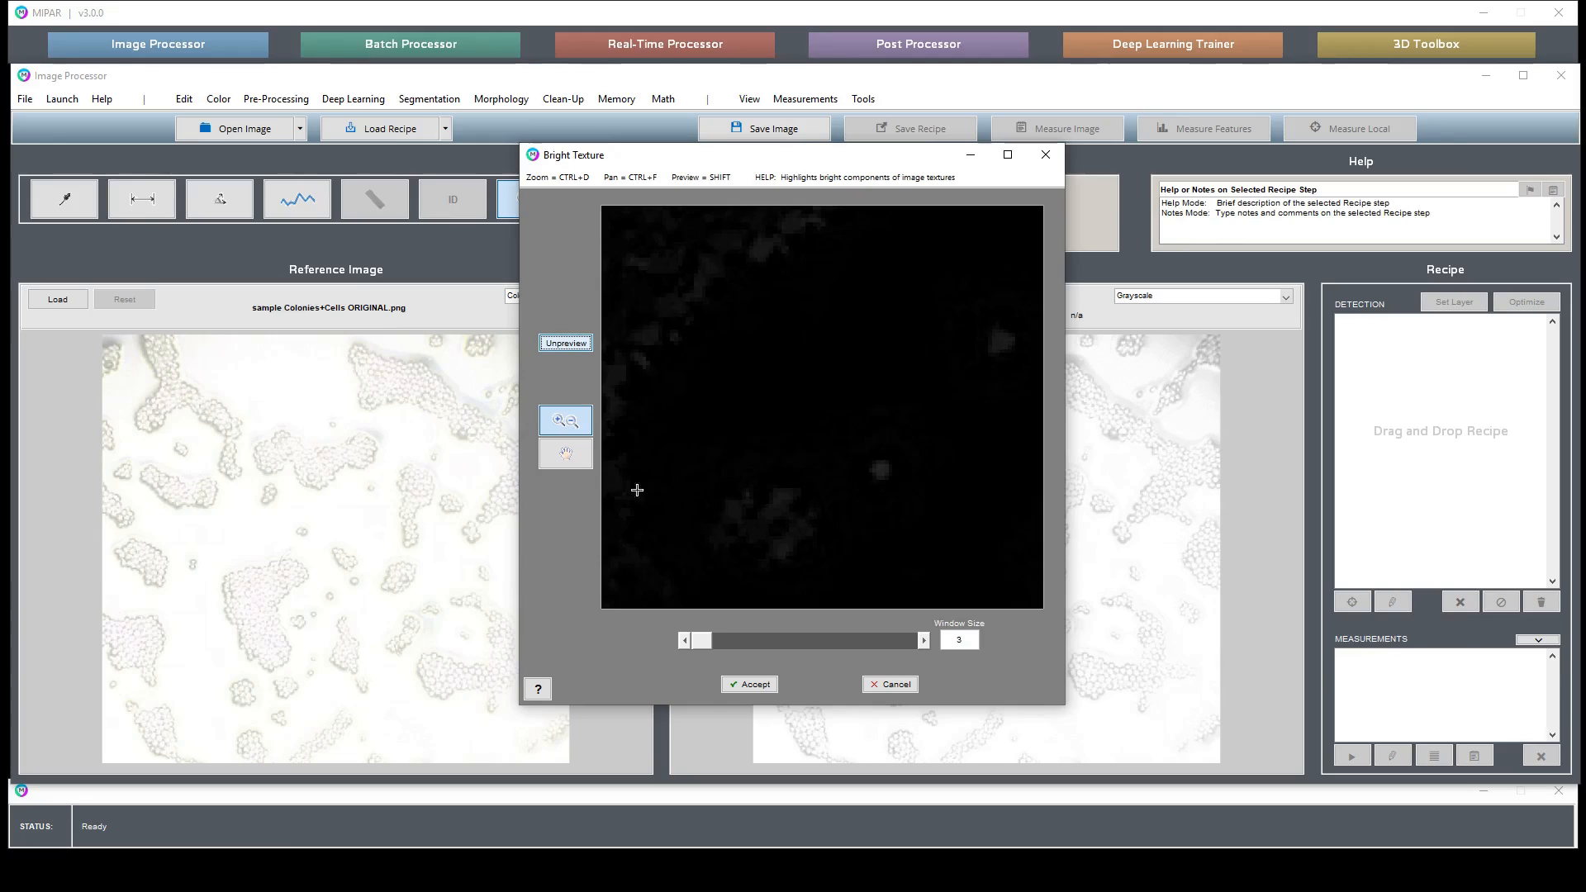
# - Switch the preview to panning and pan around the filtered colony
pyautogui.hotkey('ctrl', 'f')
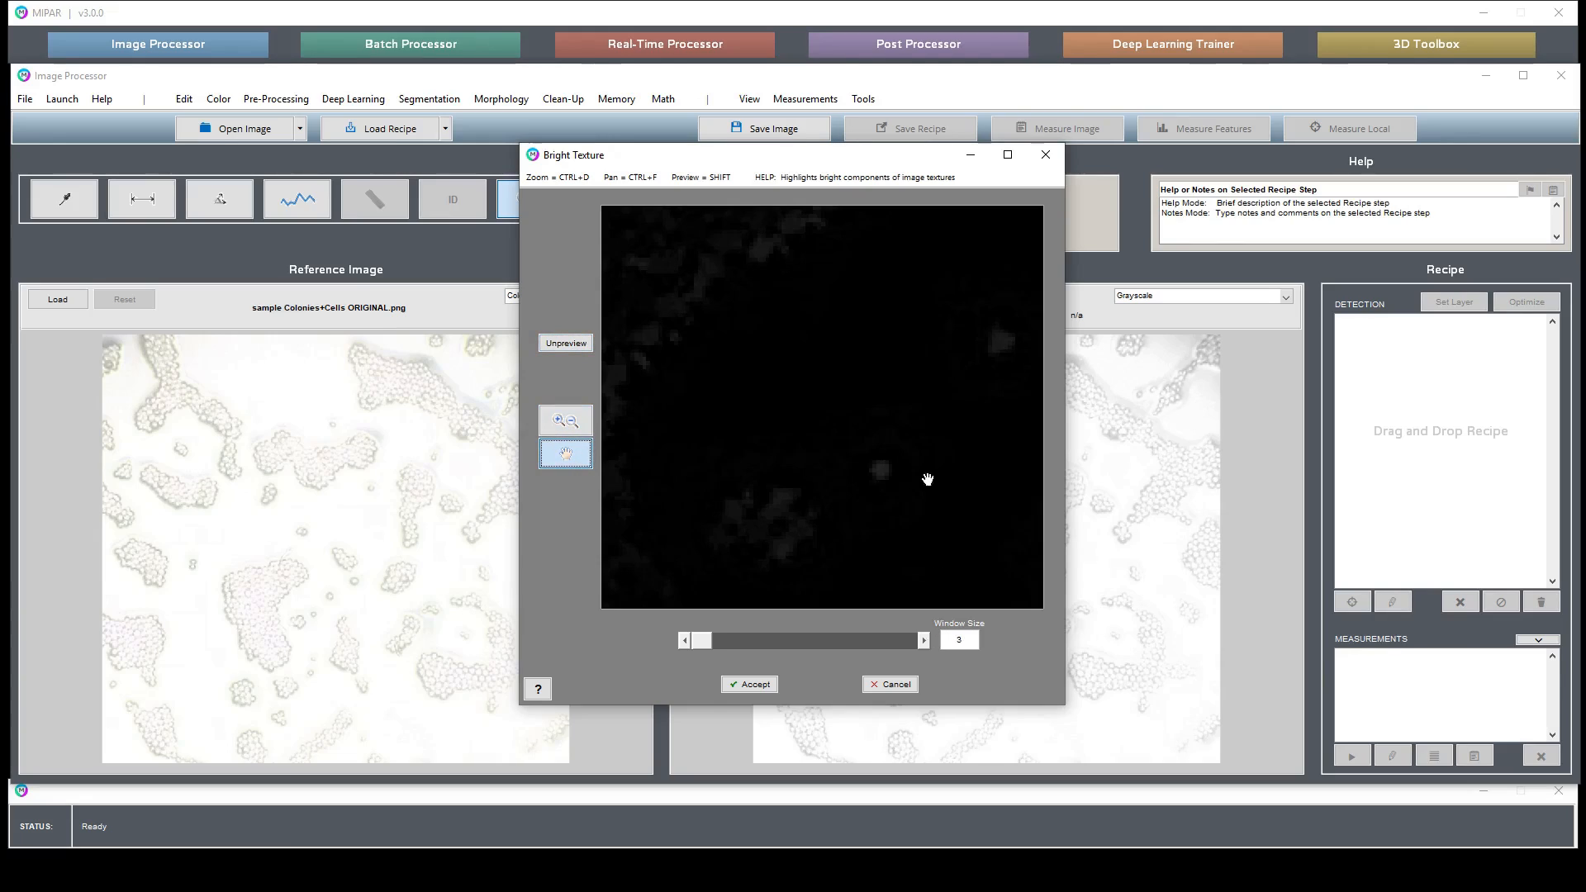
pyautogui.moveTo(924, 474); pyautogui.dragTo(824, 430)
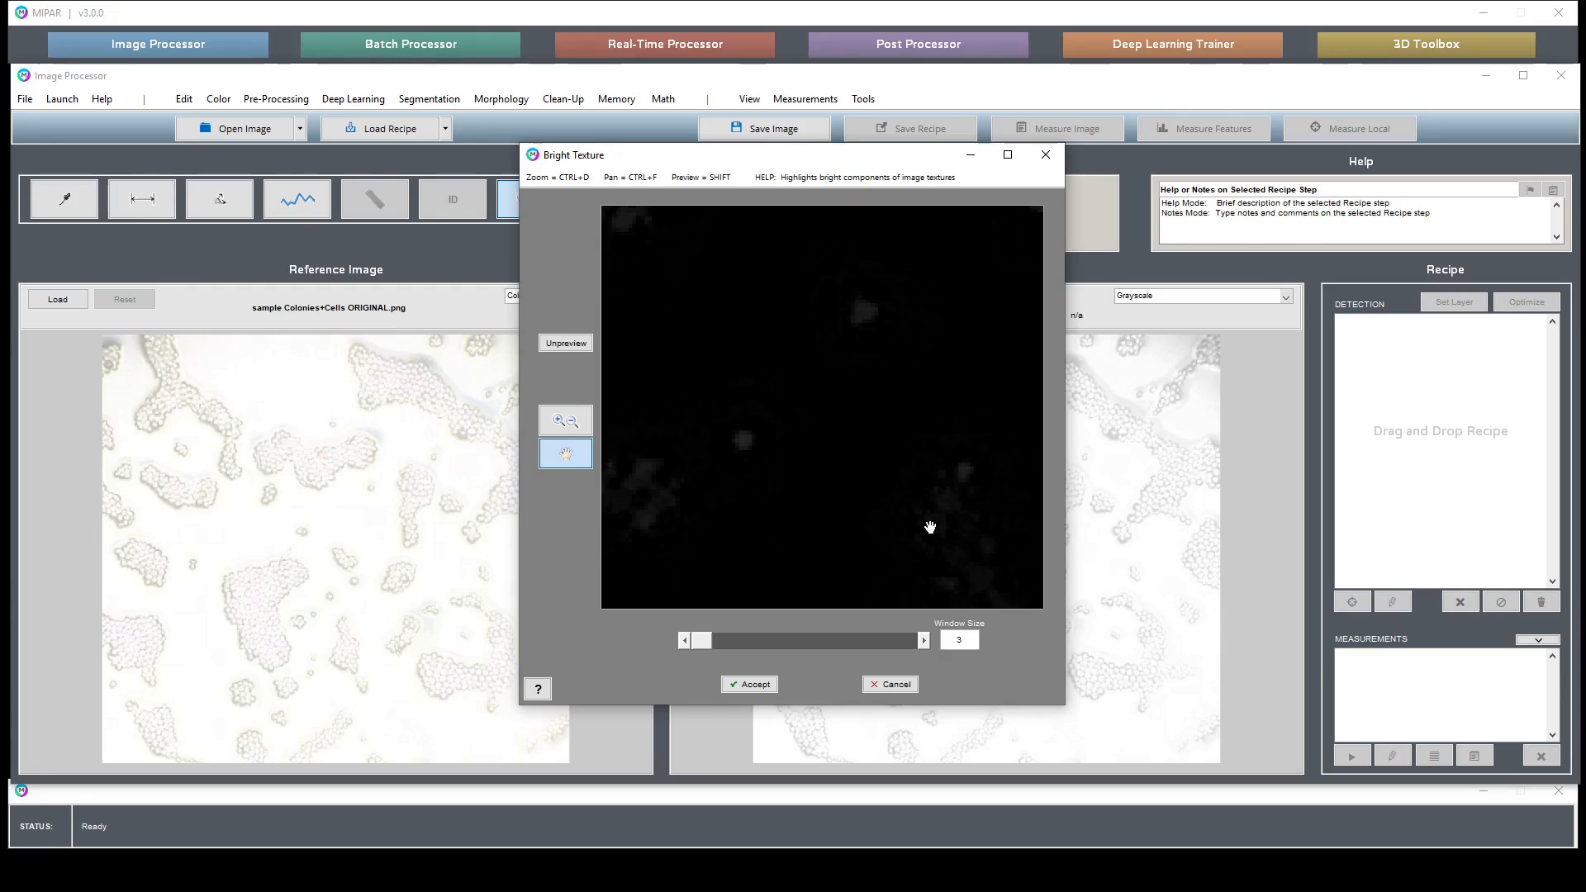
pyautogui.moveTo(950, 532); pyautogui.dragTo(888, 508)
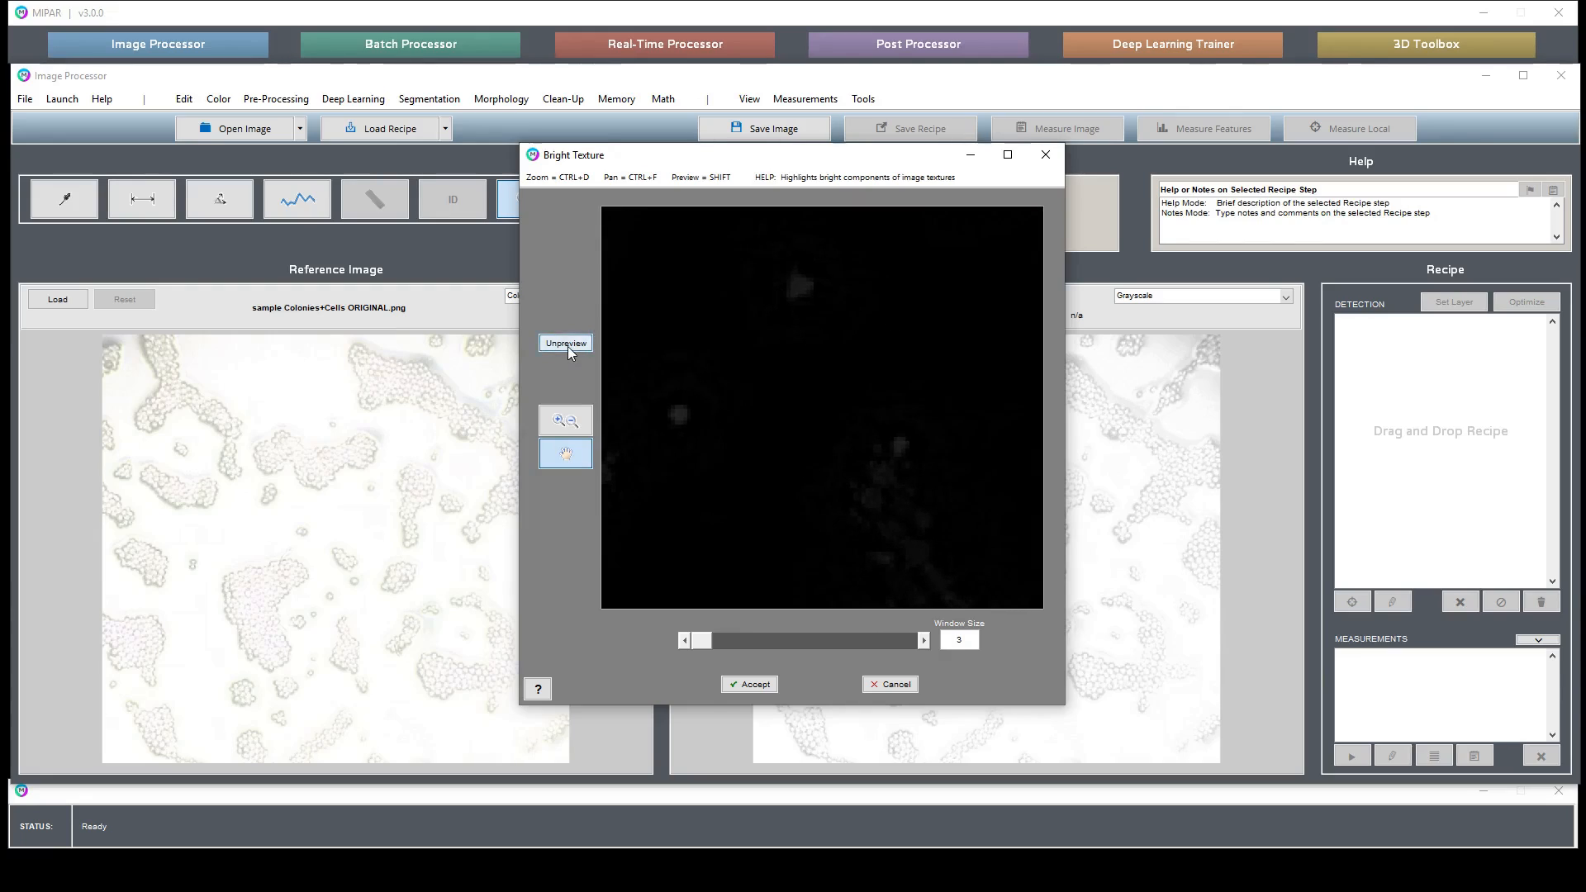
pyautogui.moveTo(568, 345); pyautogui.dragTo(567, 345)
pyautogui.moveTo(656, 492); pyautogui.dragTo(885, 485)
pyautogui.moveTo(794, 438); pyautogui.dragTo(966, 398)
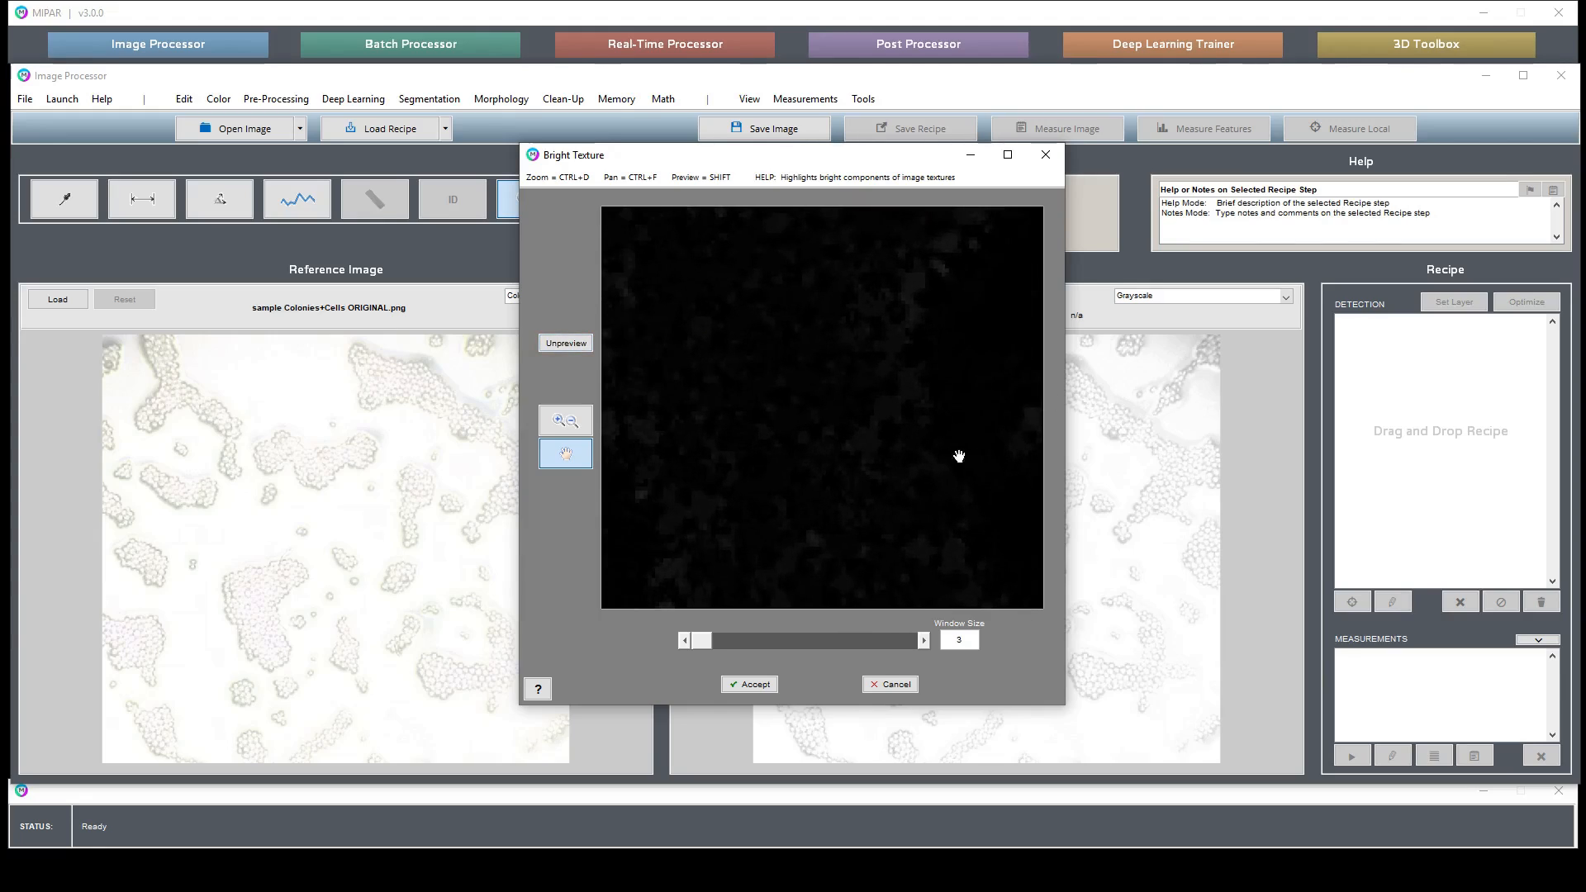
# - Raise the Bright Texture window size to 9
pyautogui.click(922, 641)
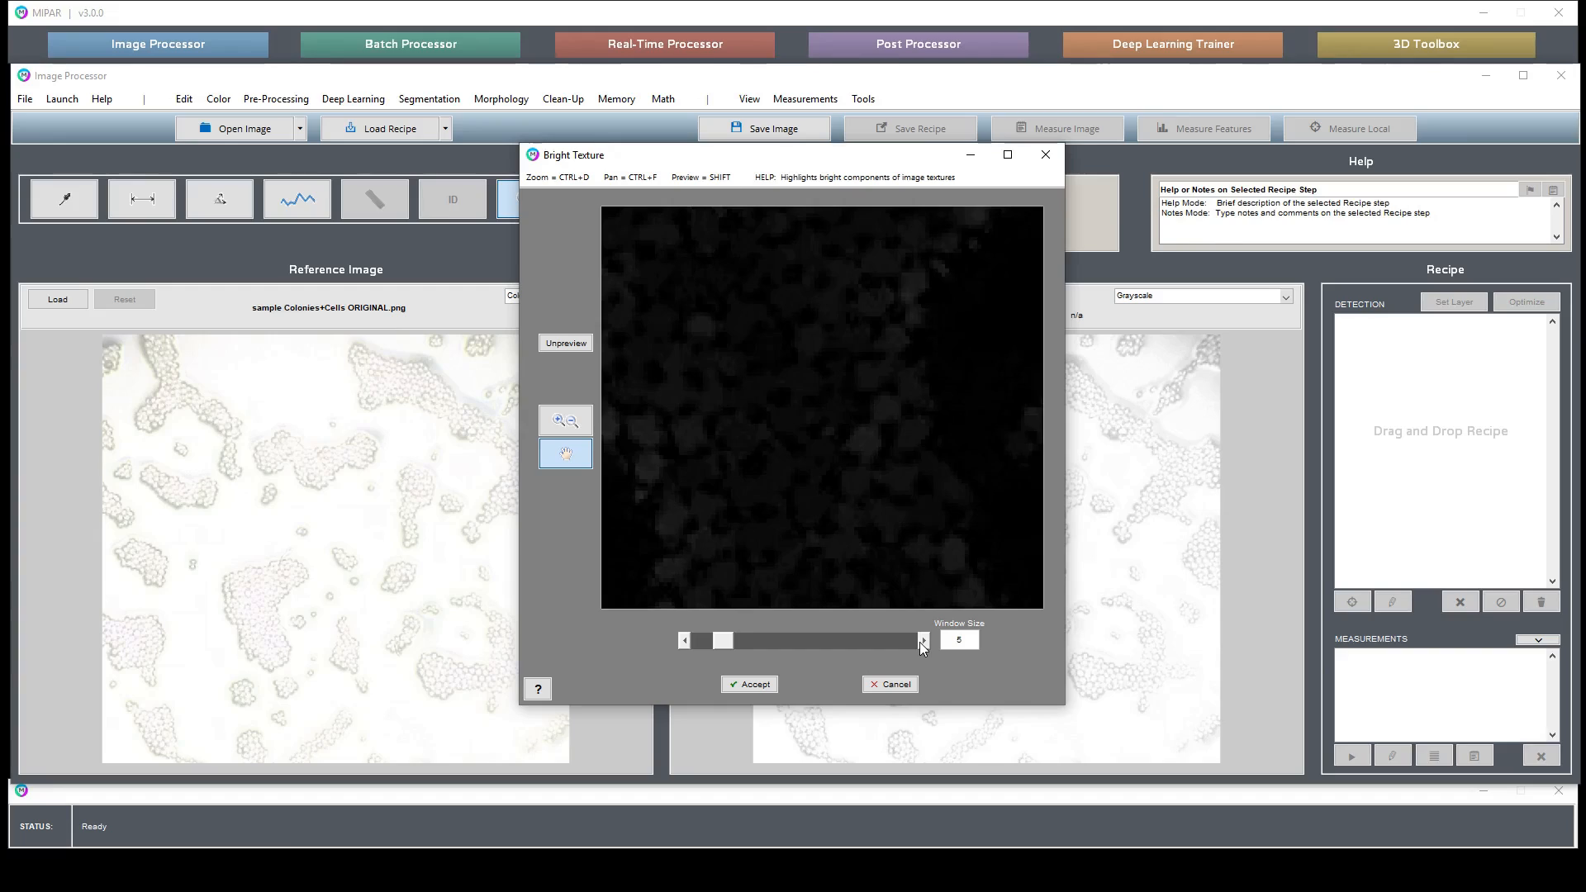
pyautogui.click(923, 641)
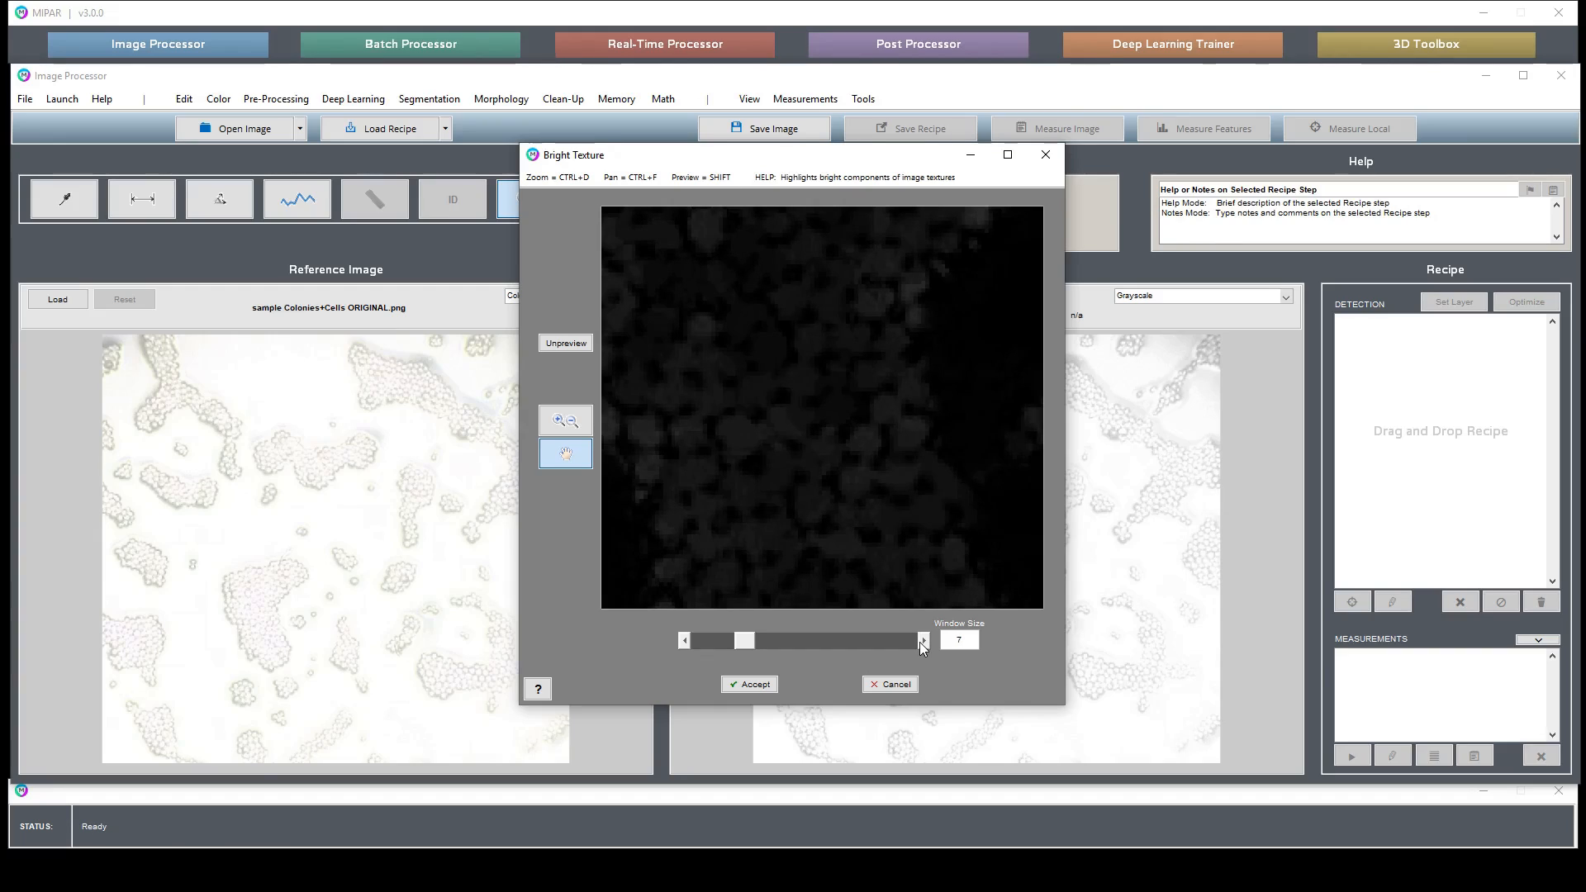
pyautogui.click(923, 641)
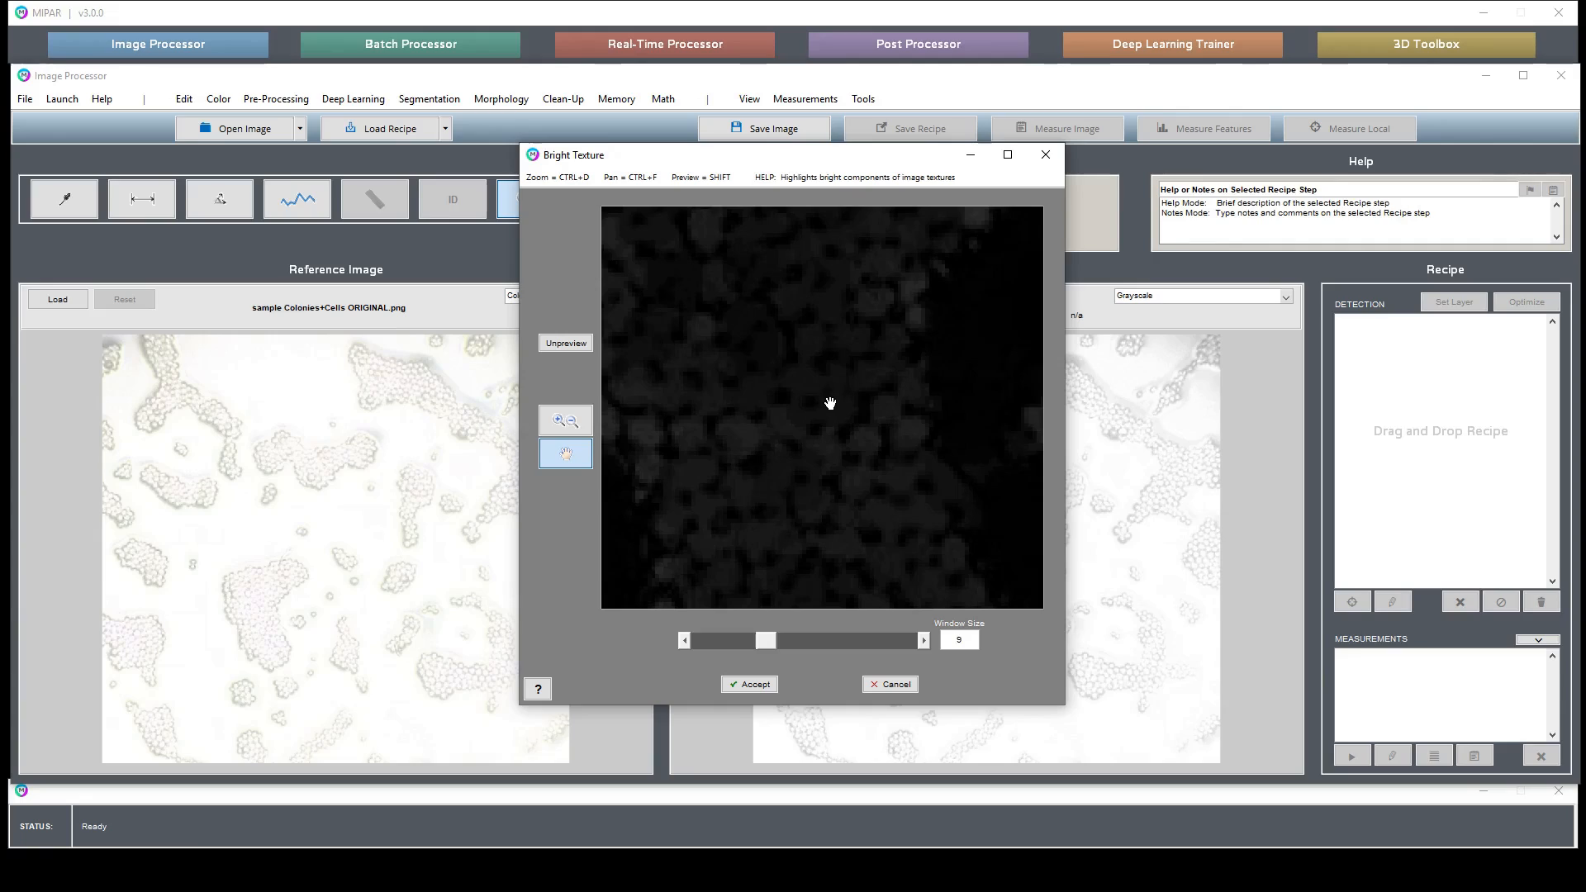
# - Pan the preview and toggle between the filtered and original views to compare them
pyautogui.click(568, 344)
pyautogui.click(568, 343)
pyautogui.moveTo(793, 295); pyautogui.dragTo(799, 429)
pyautogui.click(569, 346)
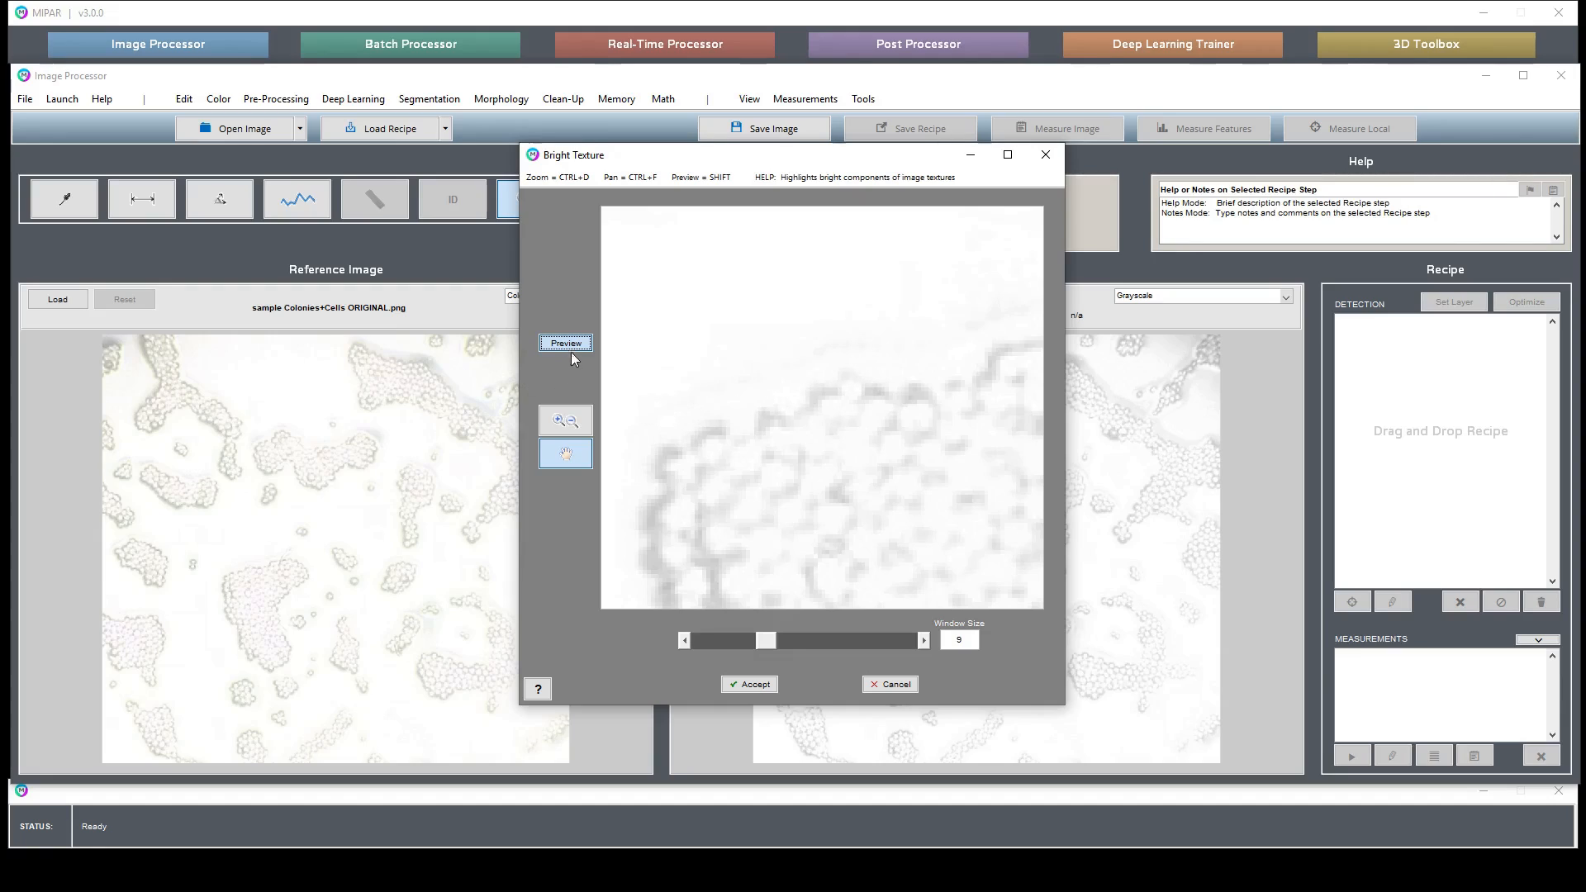
pyautogui.click(572, 344)
# - Step the window size down and then up to 21
pyautogui.click(682, 639)
pyautogui.click(683, 640)
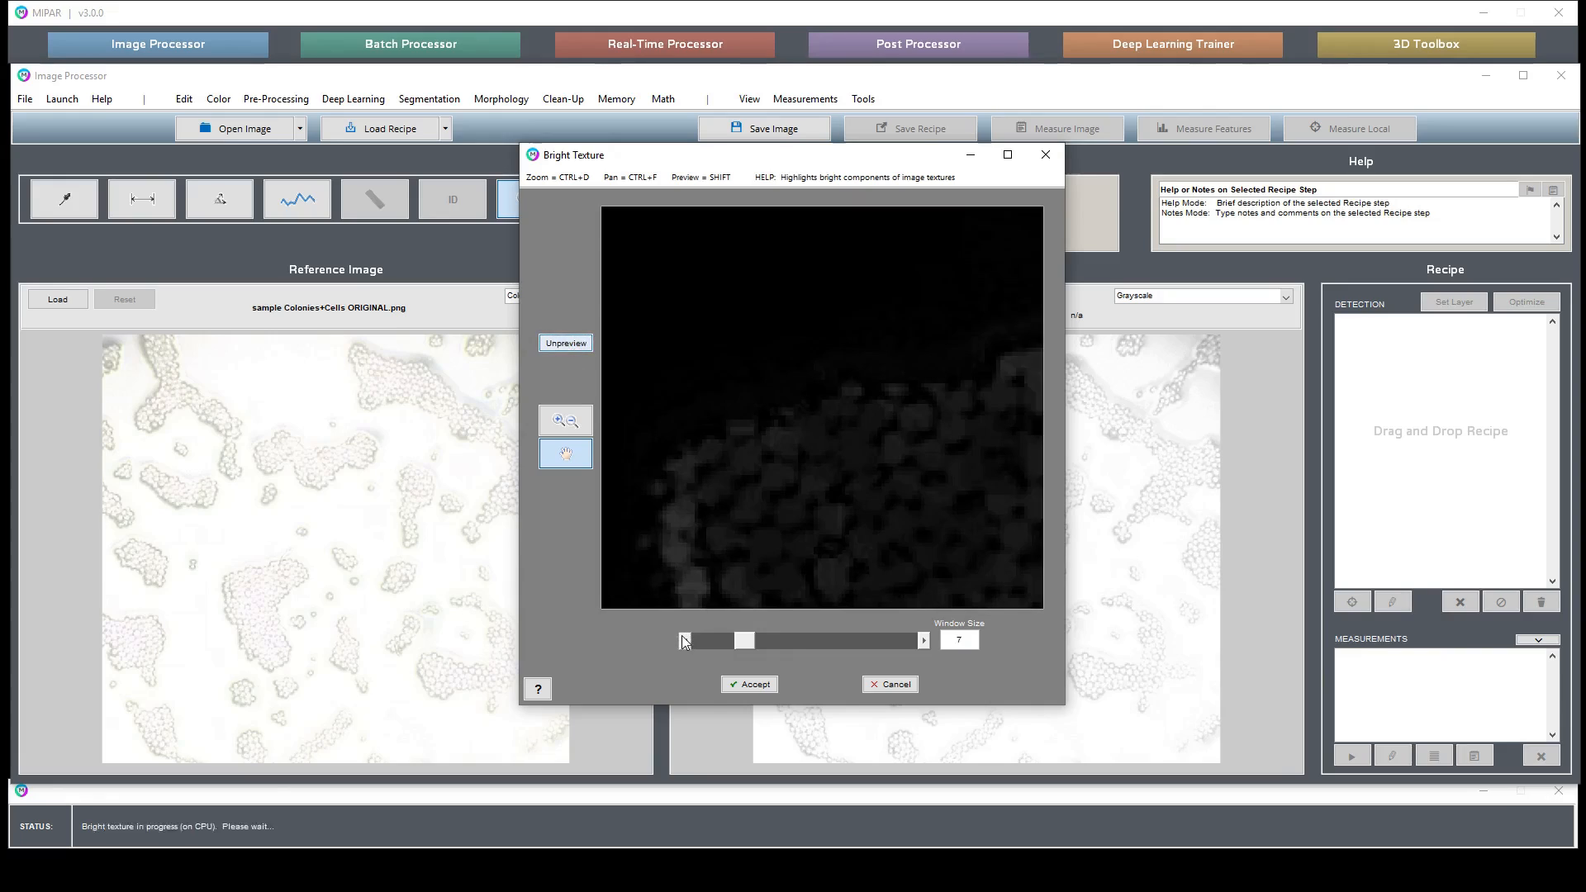
pyautogui.click(683, 639)
pyautogui.click(682, 640)
pyautogui.click(926, 640)
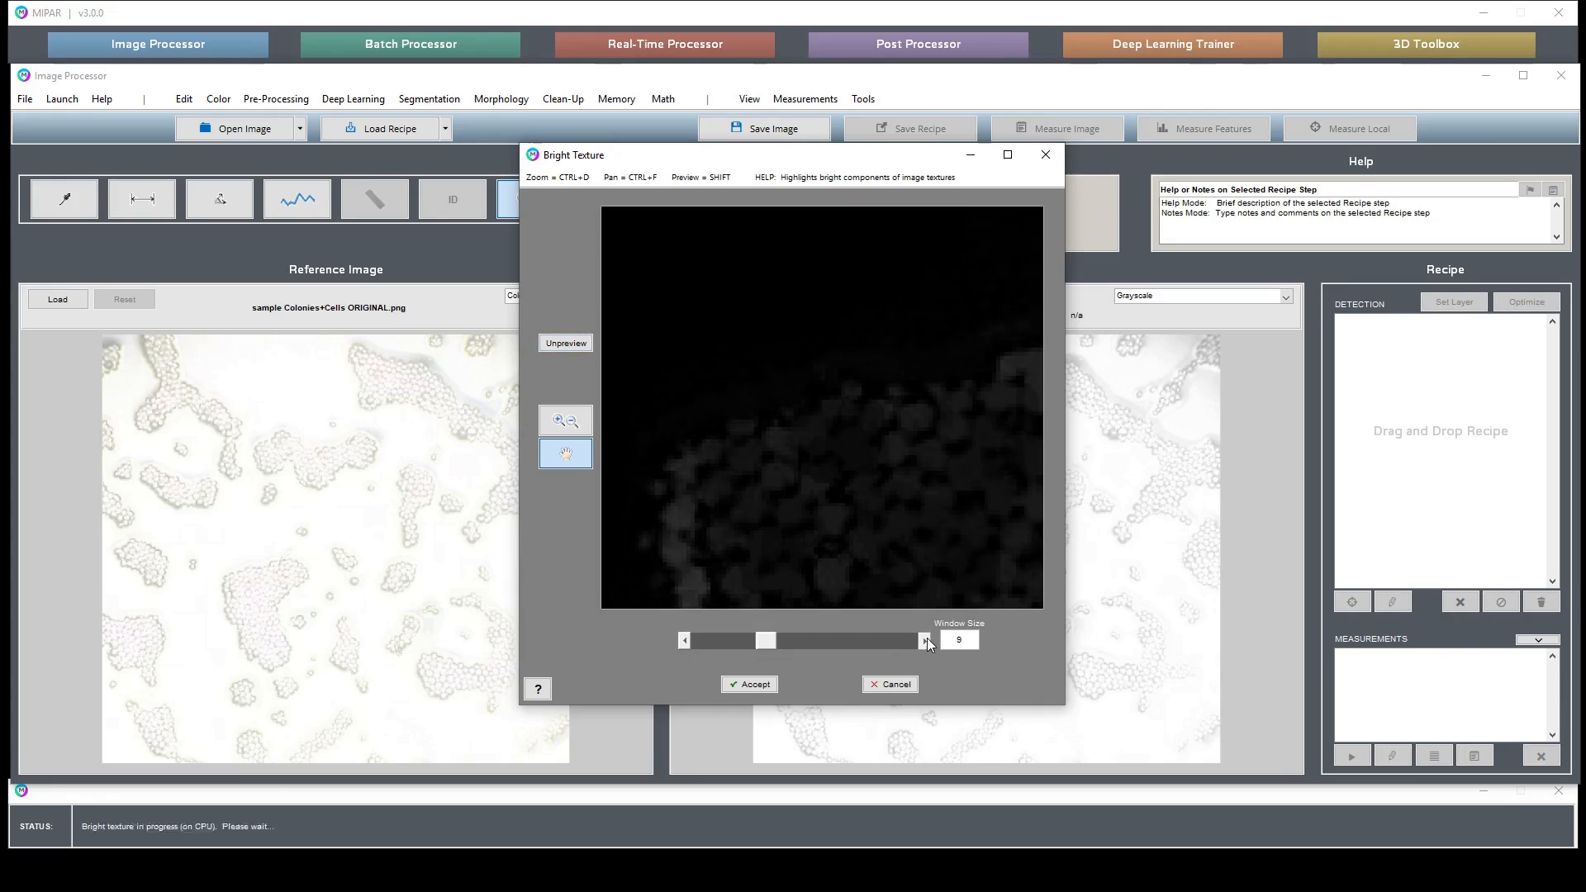
pyautogui.click(925, 640)
pyautogui.click(925, 640)
pyautogui.click(925, 640)
pyautogui.click(926, 641)
pyautogui.click(926, 641)
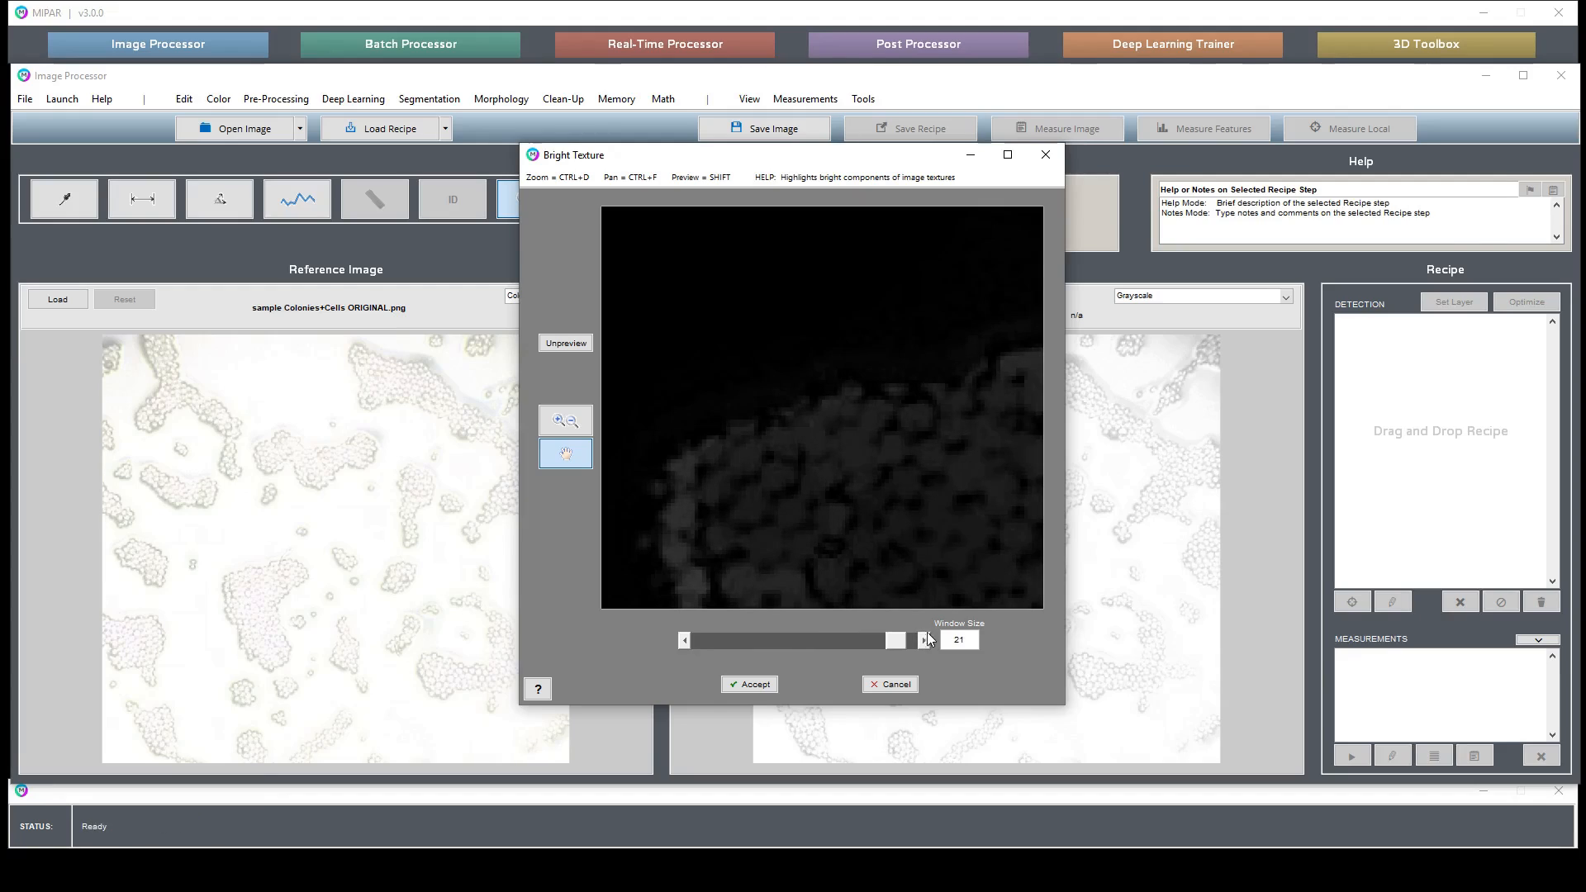
# - Pan around the filtered preview to inspect the colony at window size 21
pyautogui.moveTo(998, 442); pyautogui.dragTo(793, 507)
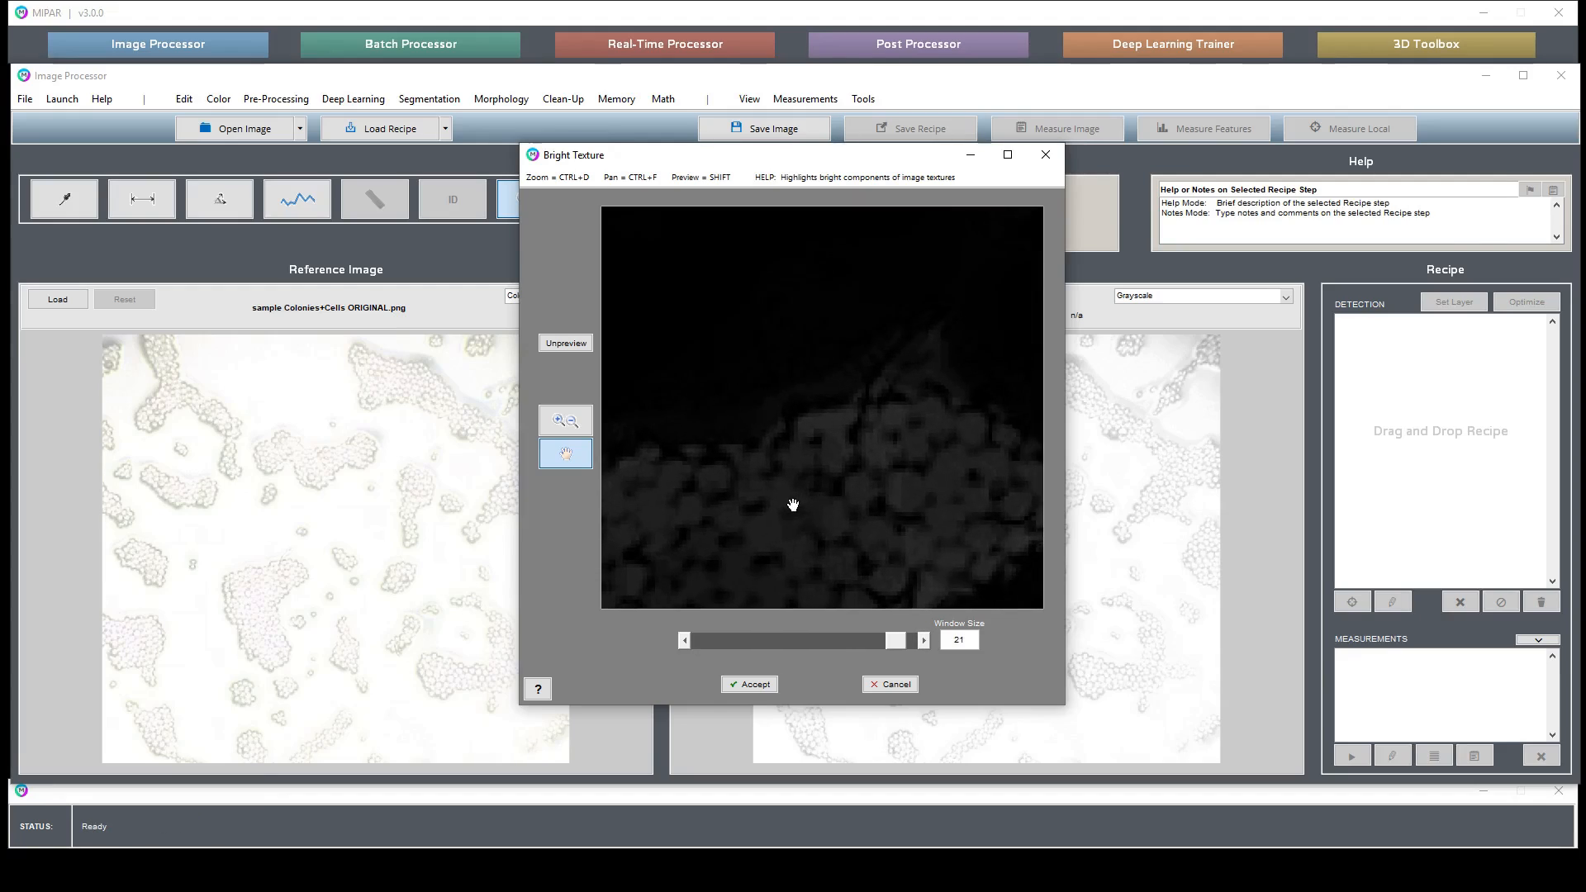
pyautogui.moveTo(913, 330); pyautogui.dragTo(846, 392)
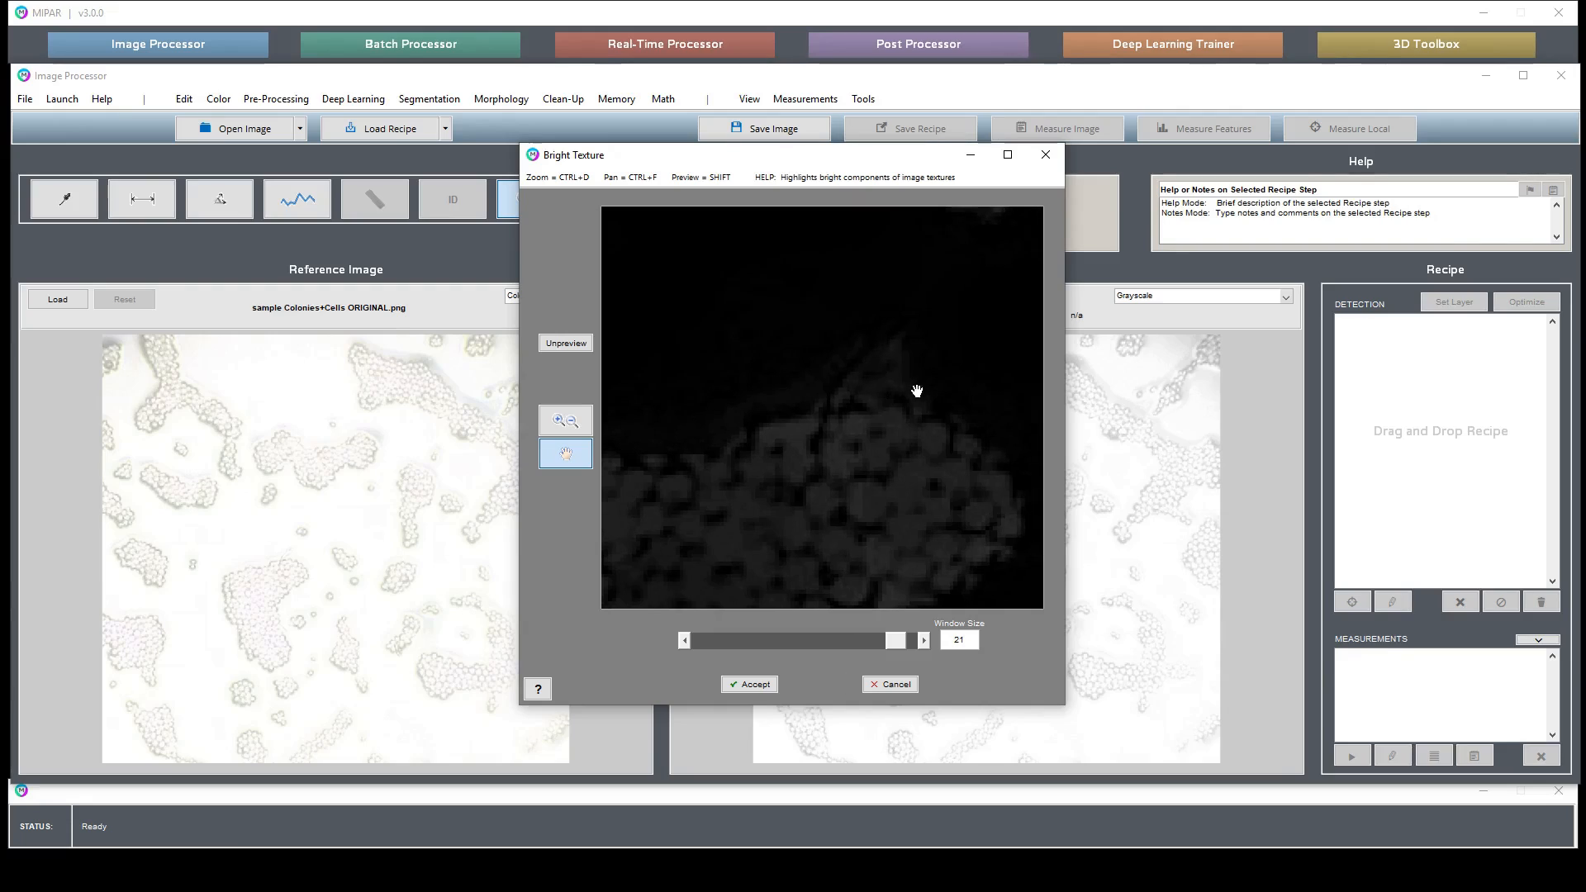
pyautogui.moveTo(818, 457); pyautogui.dragTo(907, 380)
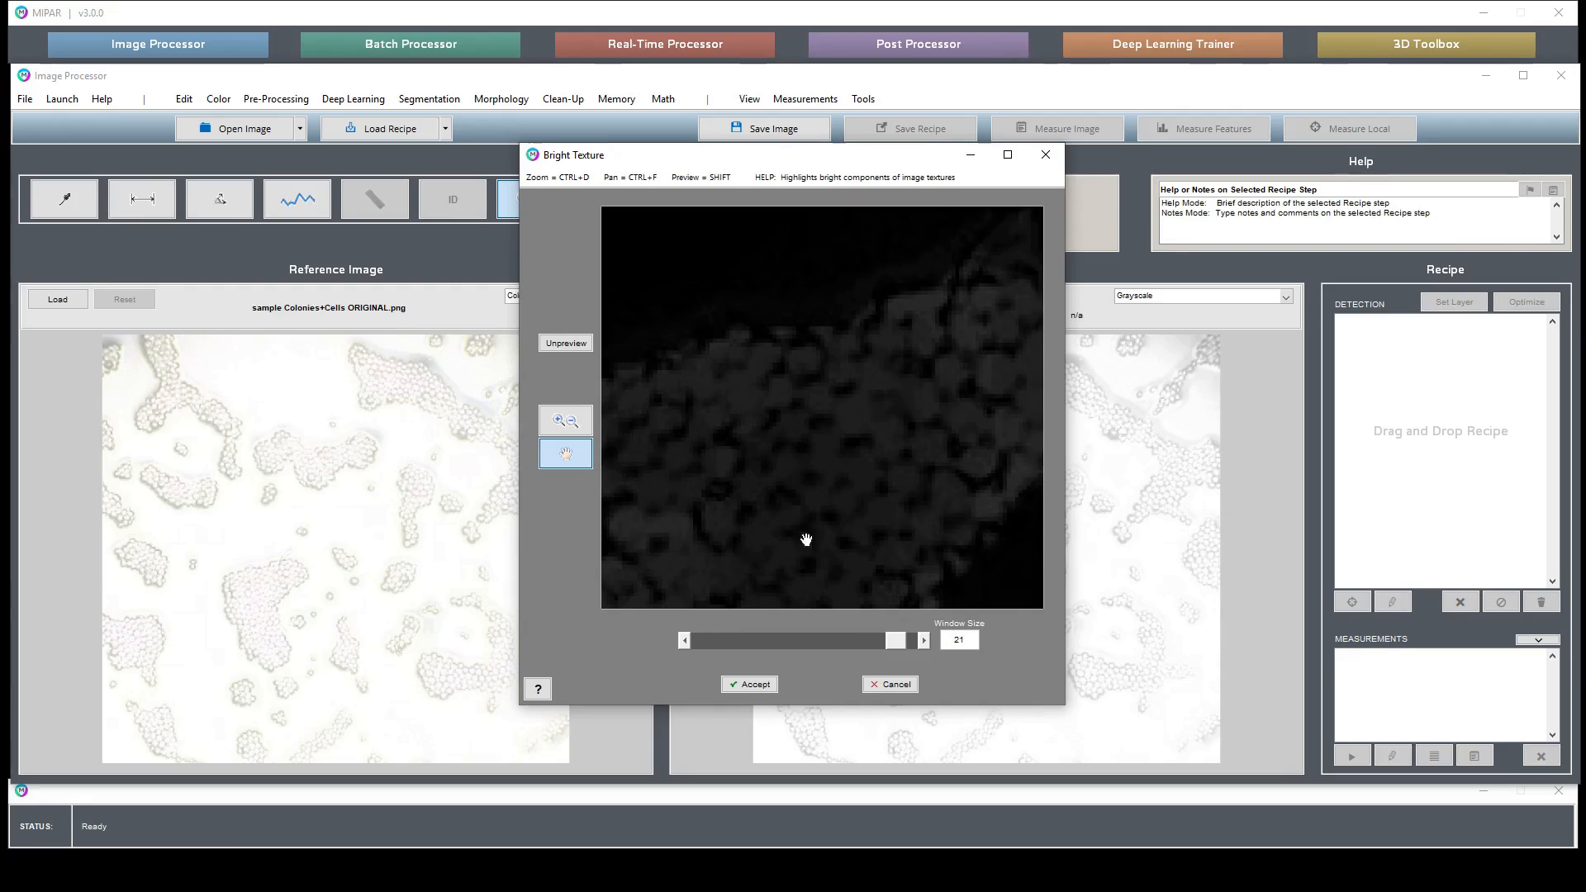
# - Lower the Bright Texture window size back to 3
pyautogui.click(684, 641)
pyautogui.click(684, 641)
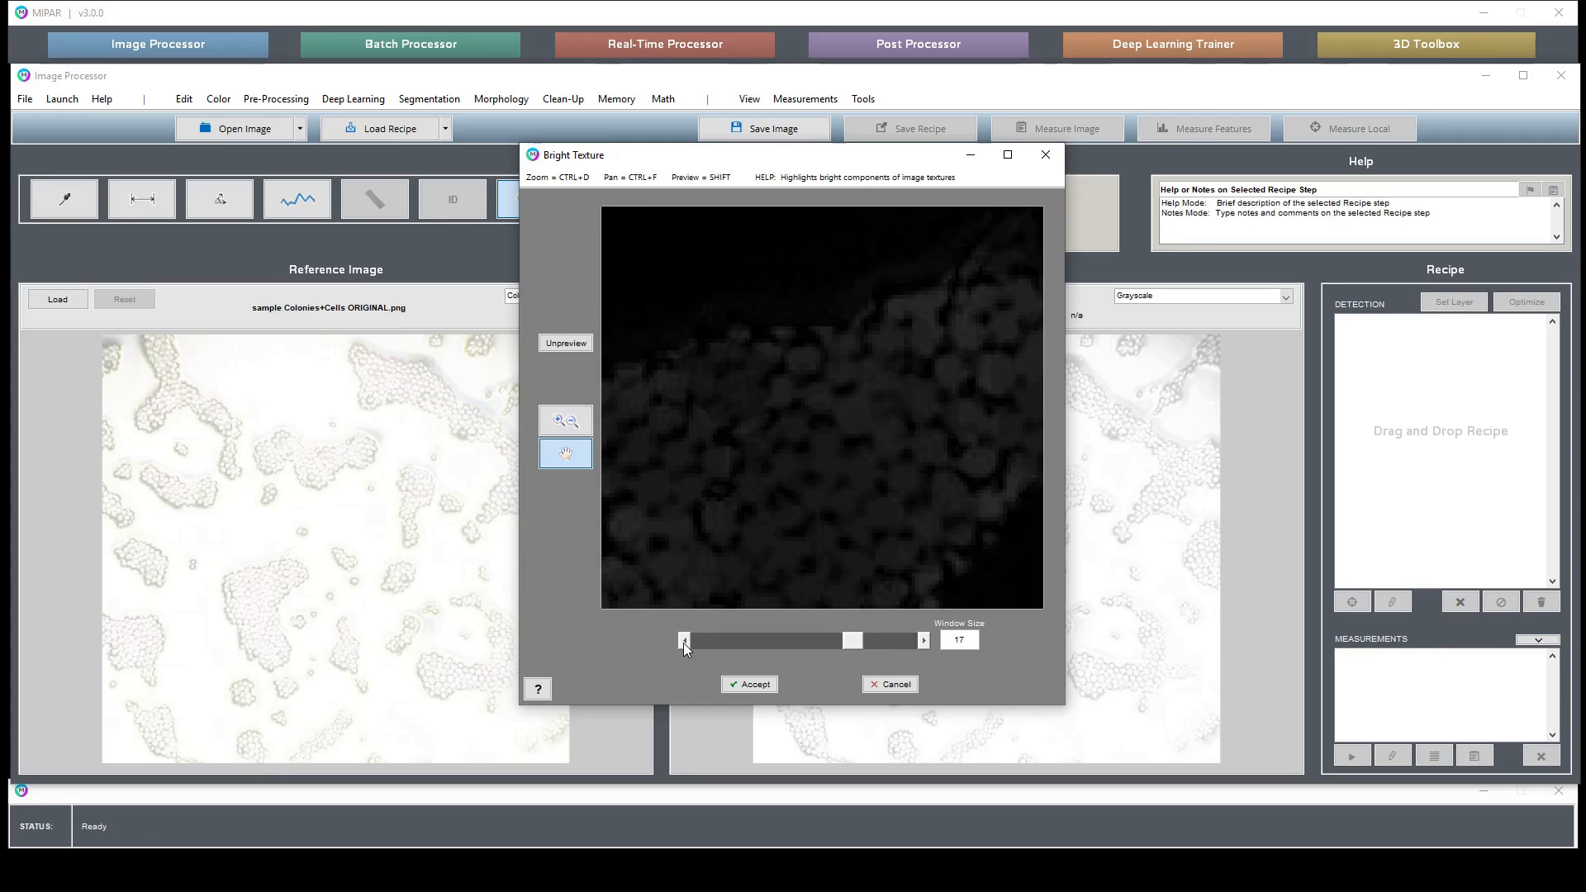
pyautogui.click(684, 641)
pyautogui.click(684, 641)
pyautogui.click(684, 641)
pyautogui.click(685, 641)
pyautogui.click(684, 641)
pyautogui.click(684, 641)
pyautogui.click(684, 641)
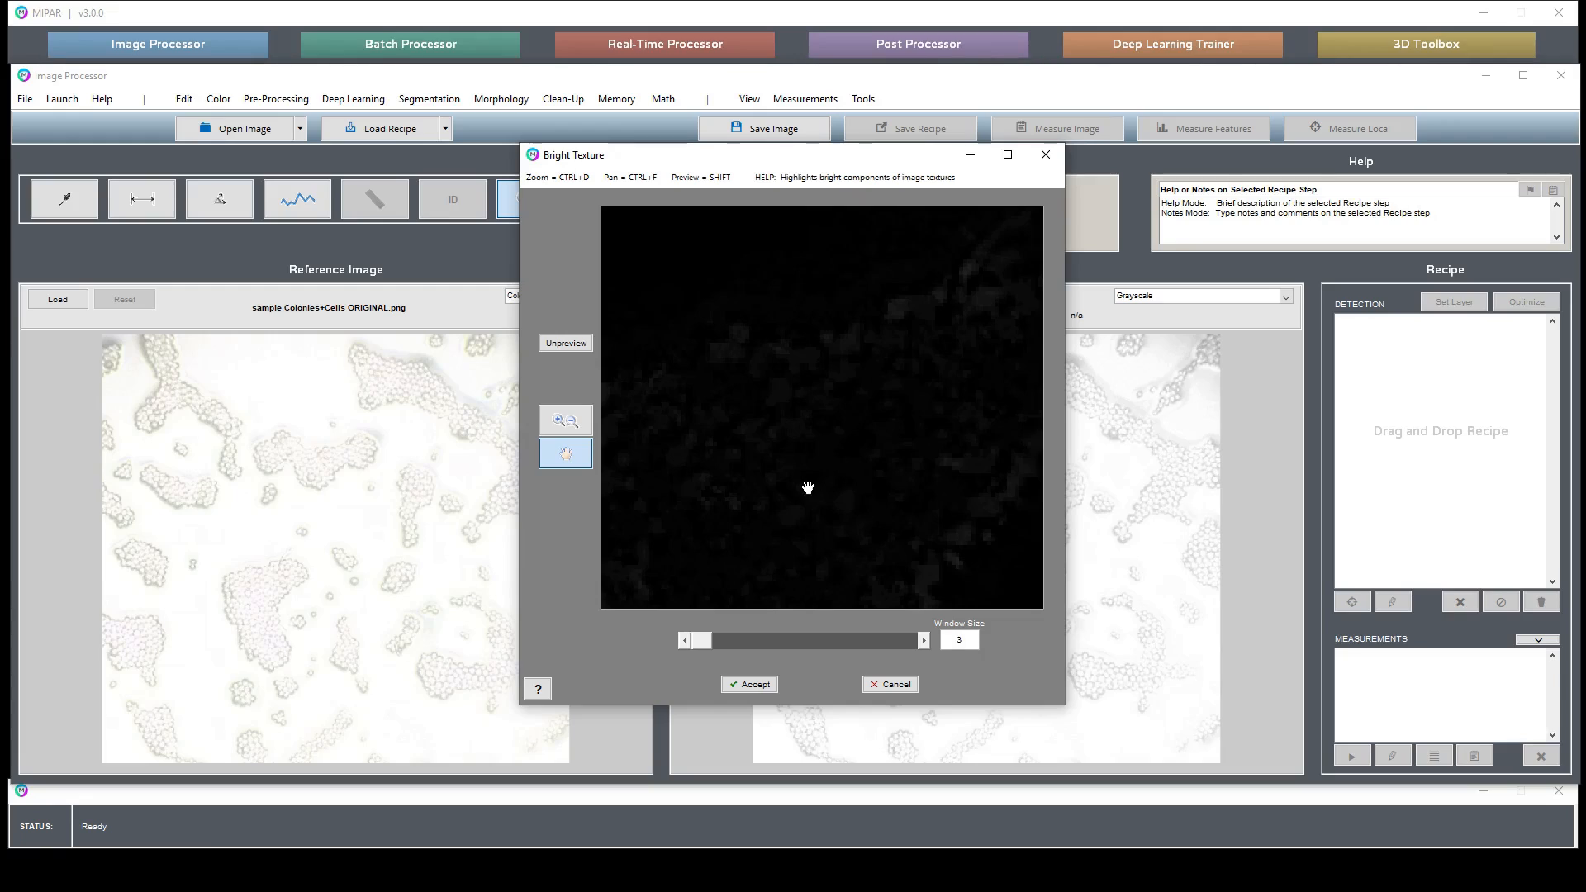
# - Pan the preview and increase the window size to 15
pyautogui.moveTo(811, 485); pyautogui.dragTo(914, 573)
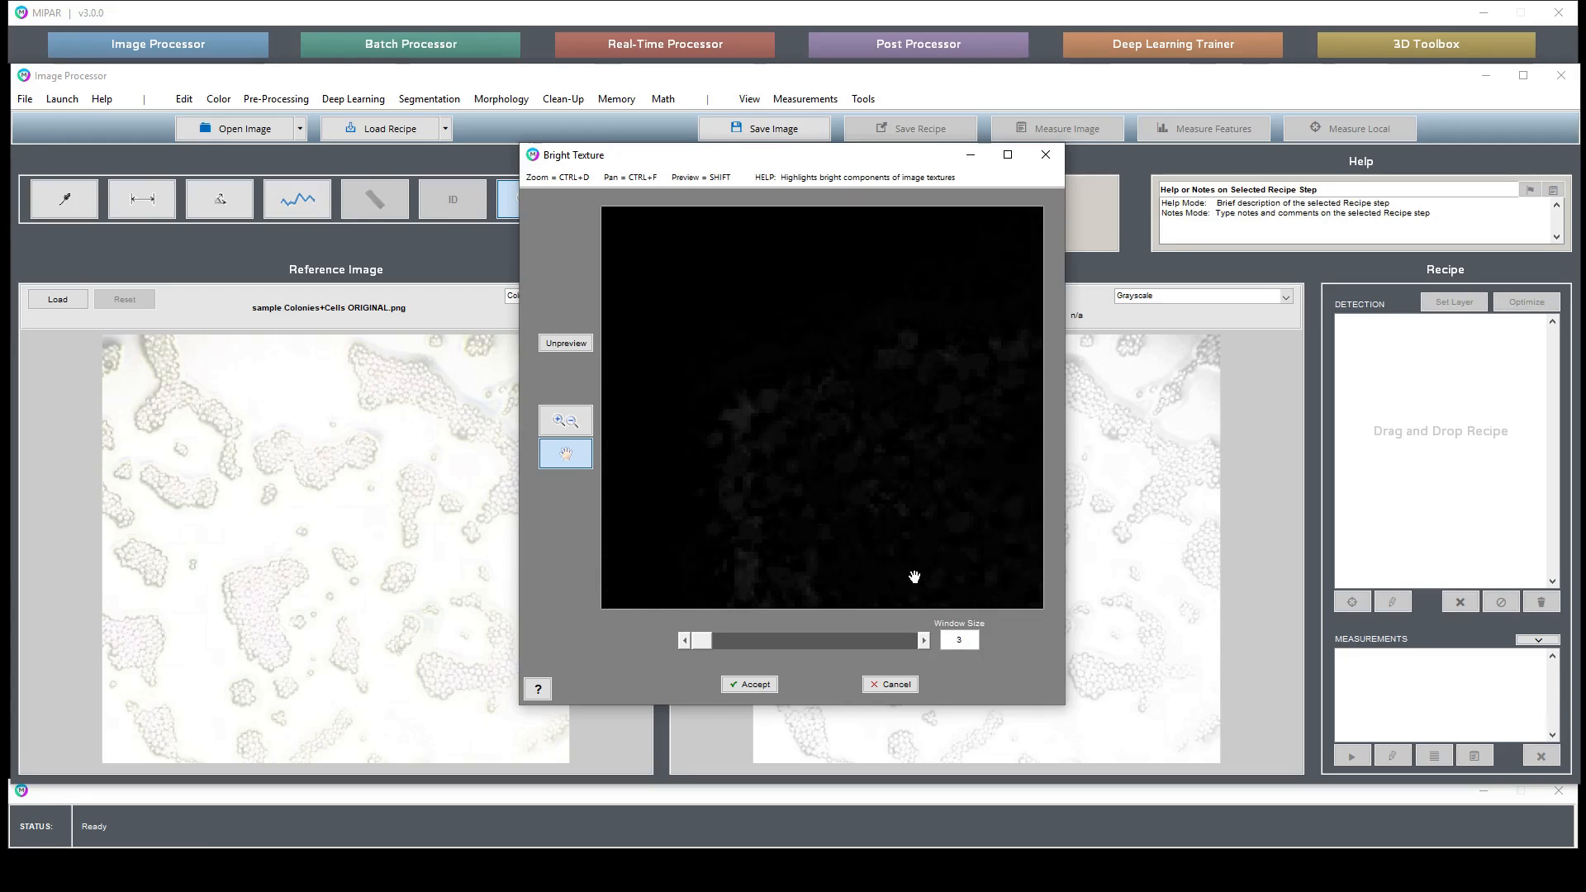
pyautogui.click(925, 642)
pyautogui.click(925, 642)
pyautogui.click(924, 642)
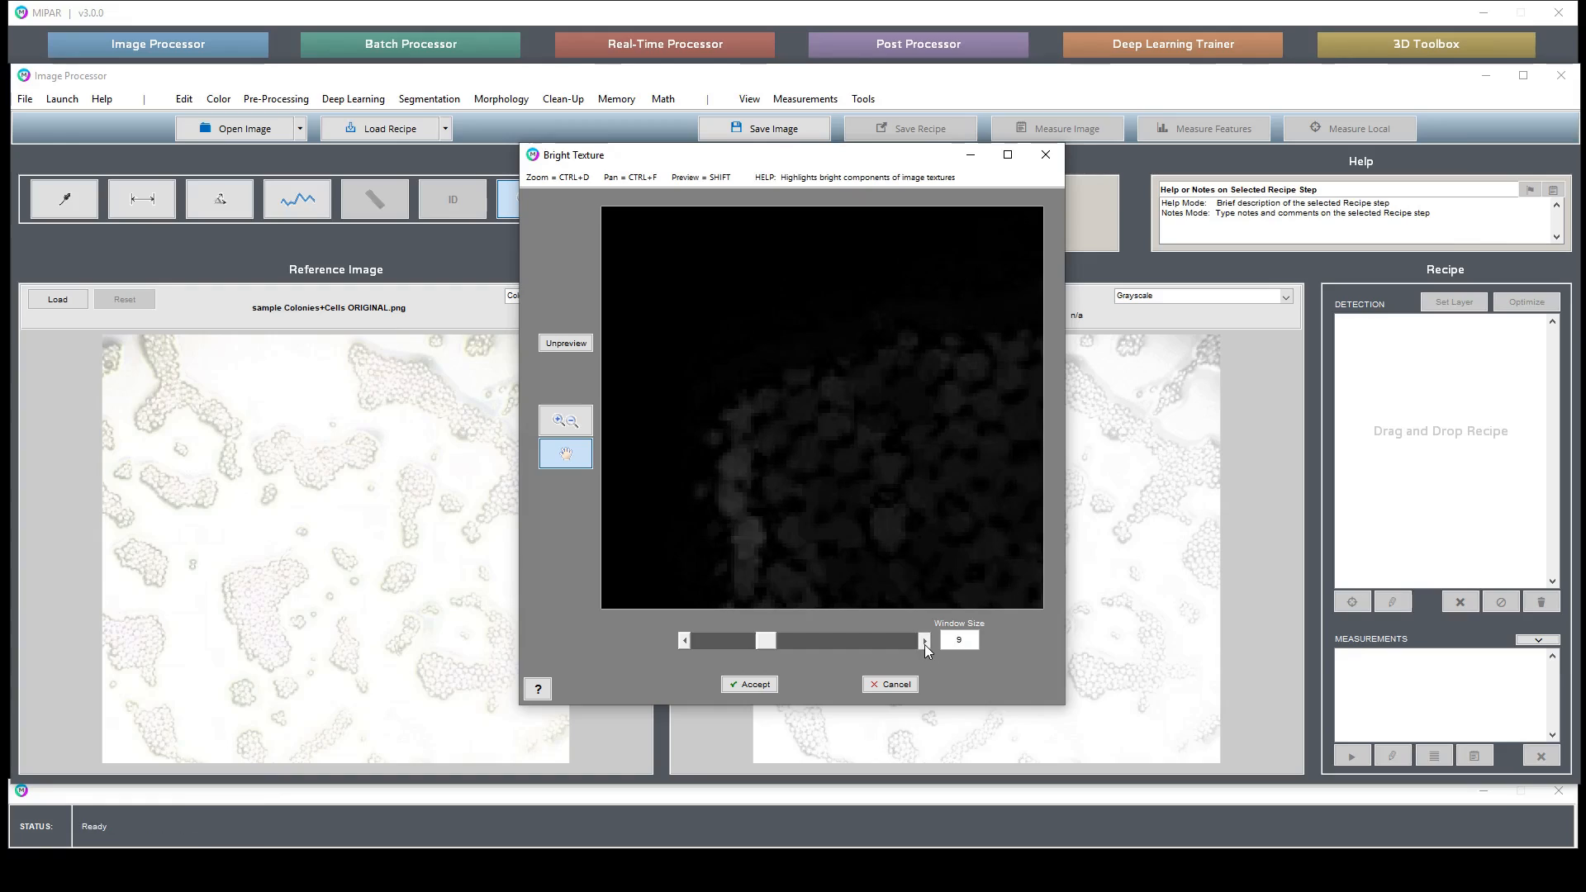
pyautogui.click(924, 642)
pyautogui.click(925, 642)
pyautogui.click(924, 642)
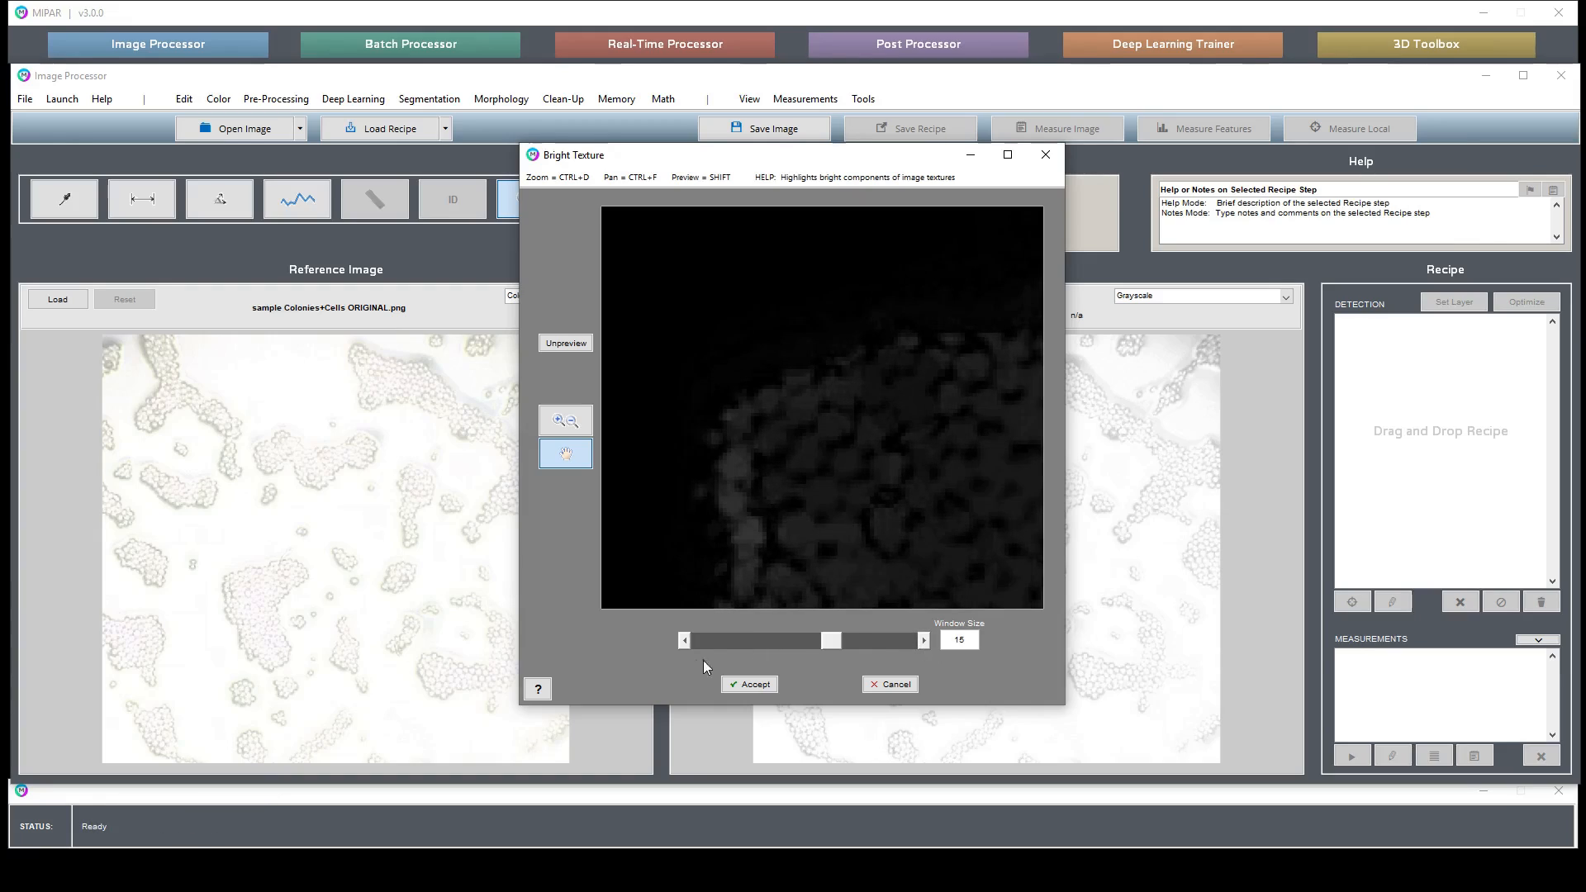
# - Decrease the window size by two steps, pan the preview, and accept the Bright Texture filter
pyautogui.click(684, 640)
pyautogui.click(684, 640)
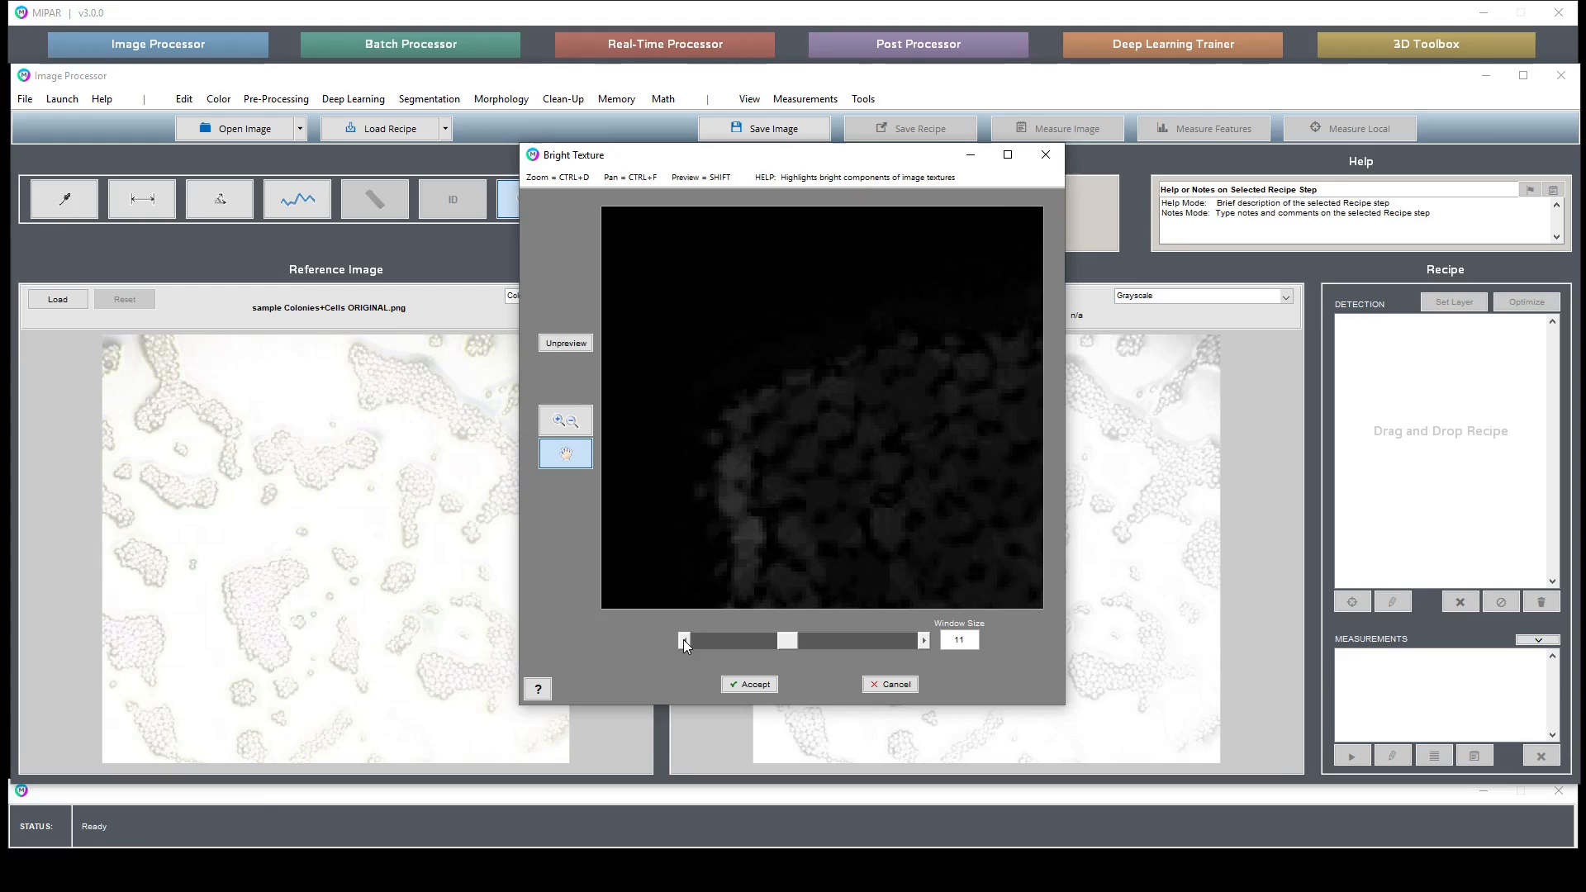
pyautogui.click(684, 641)
pyautogui.moveTo(858, 526); pyautogui.dragTo(783, 421)
pyautogui.click(752, 686)
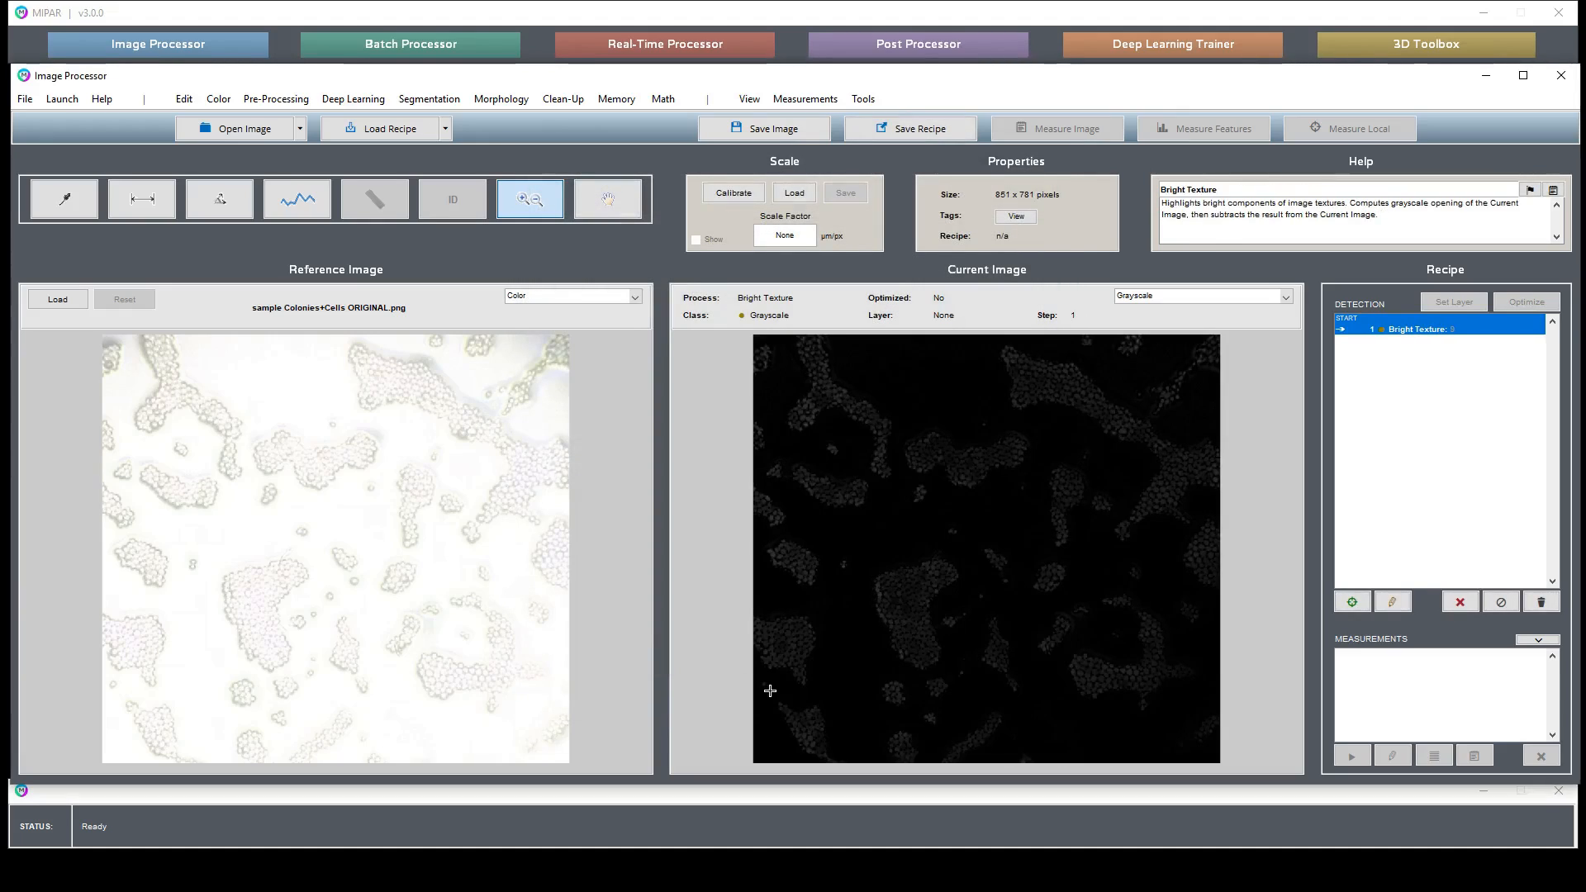
# - Apply a Basic Threshold in Auto mode selecting the Bright pixels
pyautogui.click(441, 103)
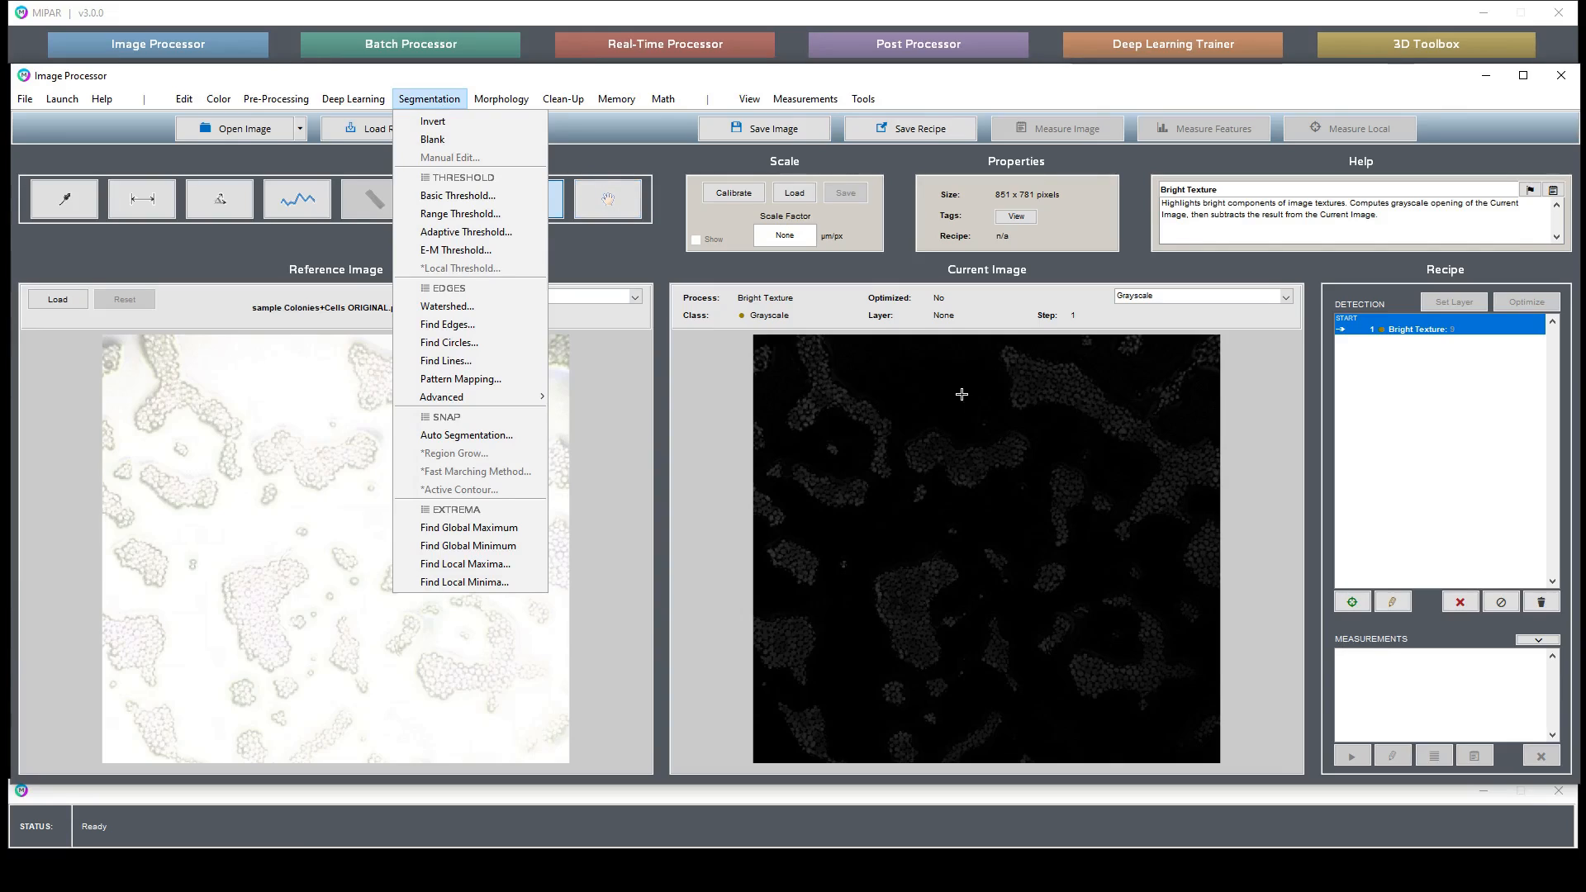
pyautogui.click(478, 197)
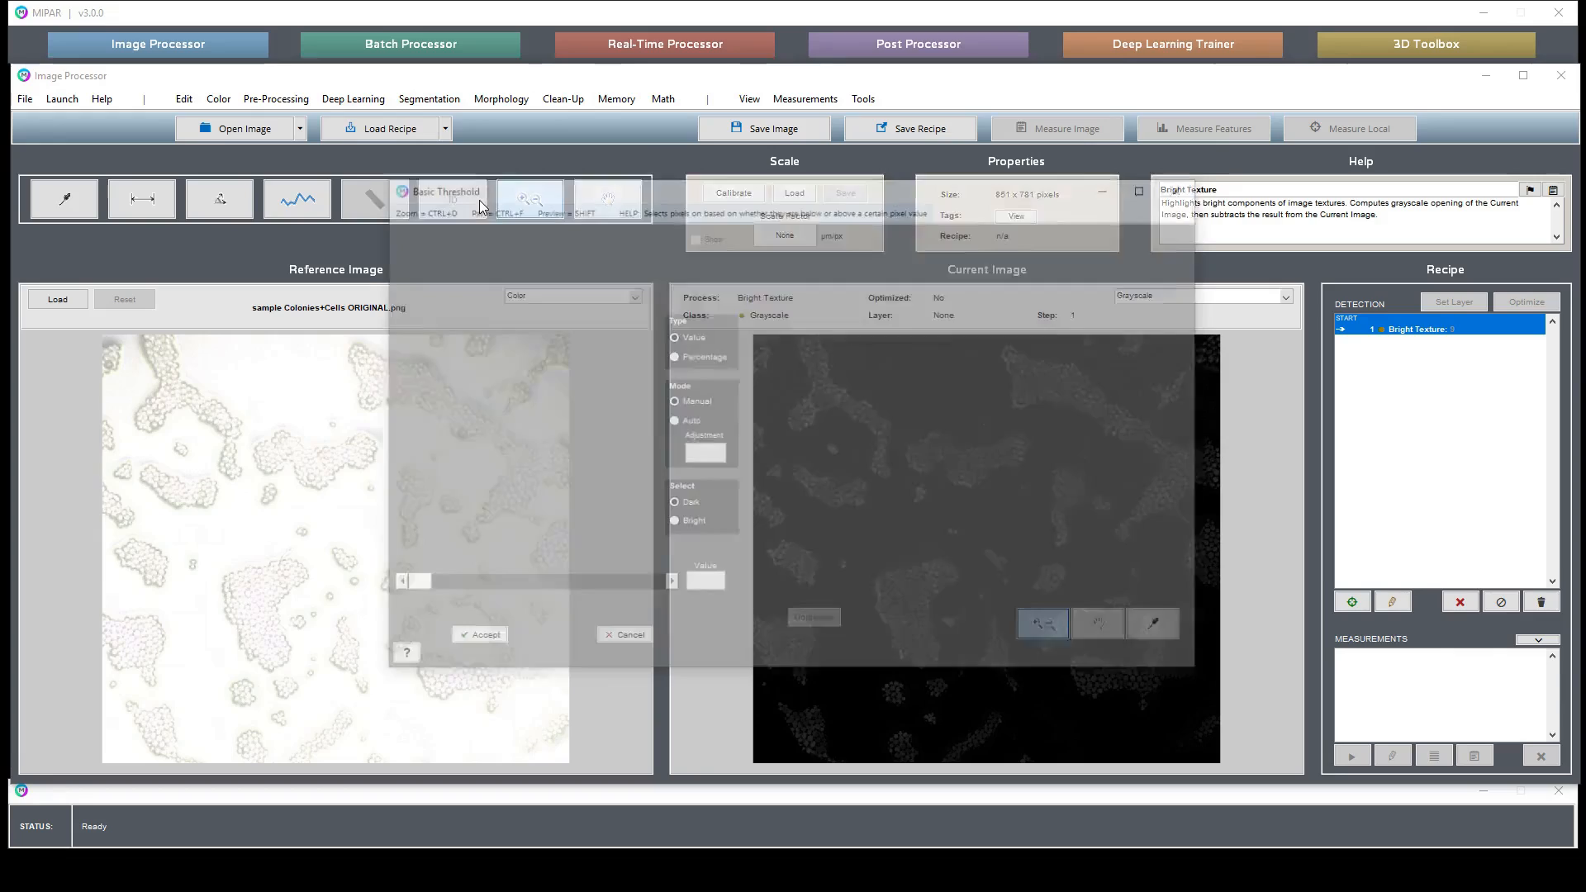
pyautogui.click(679, 422)
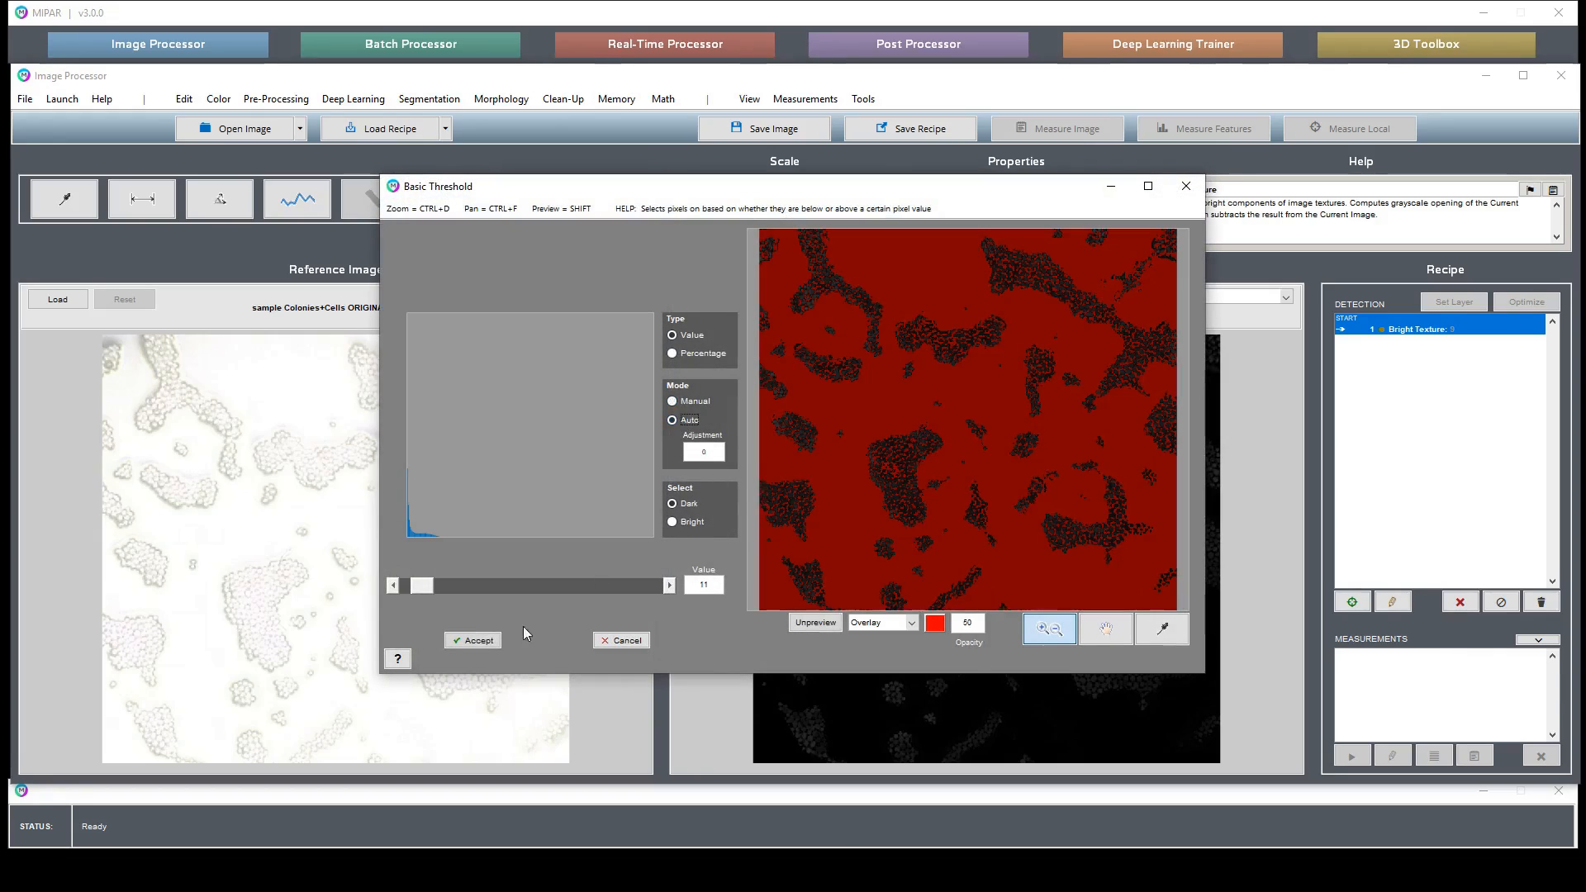
pyautogui.click(684, 520)
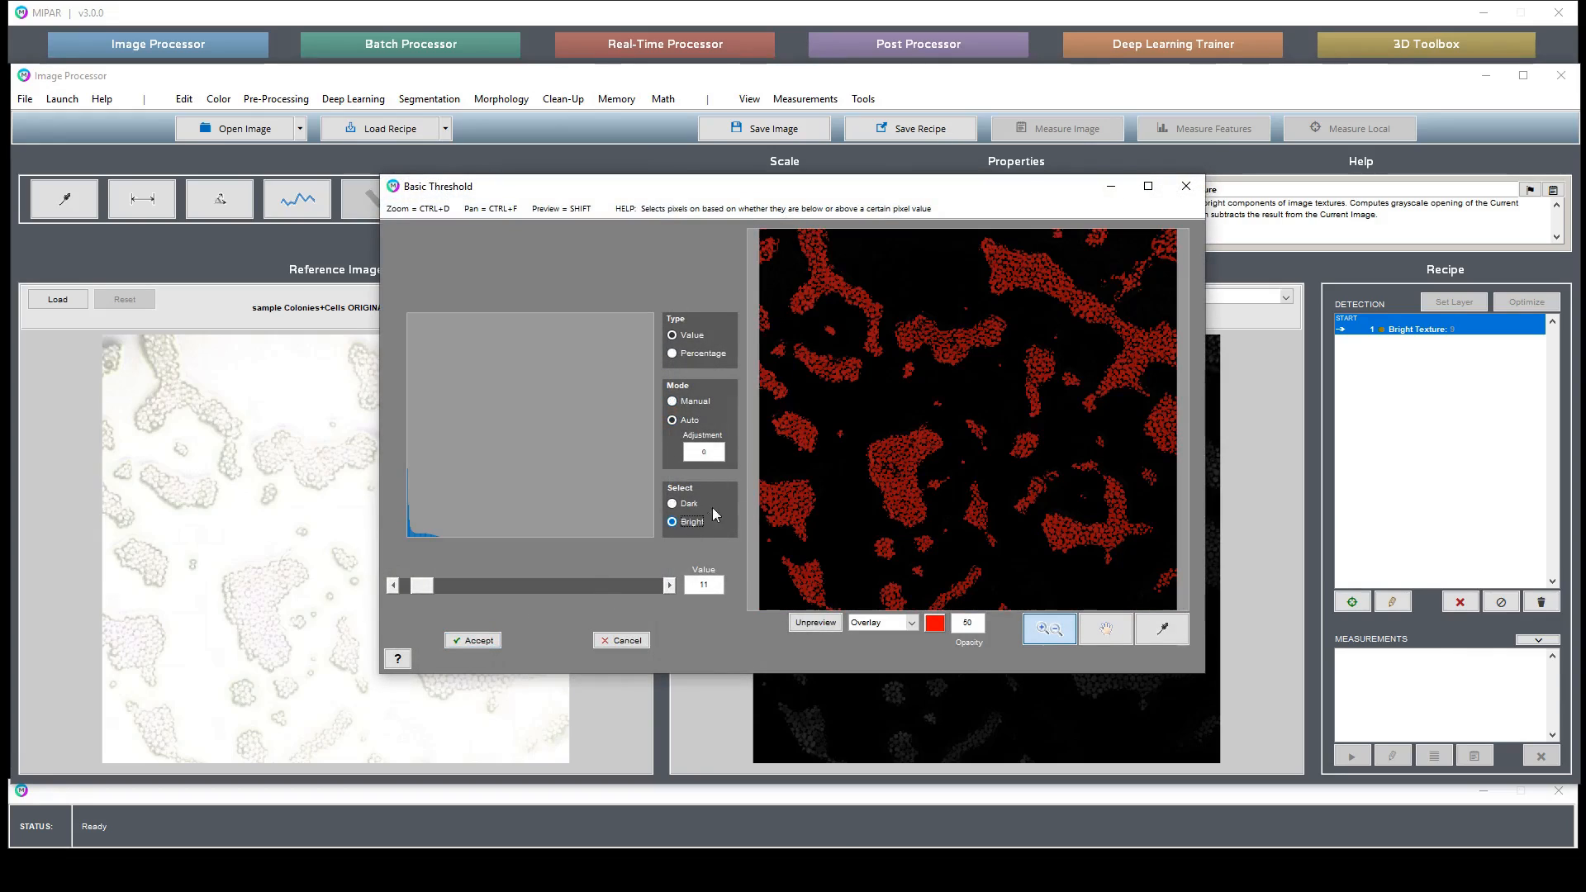
pyautogui.click(476, 641)
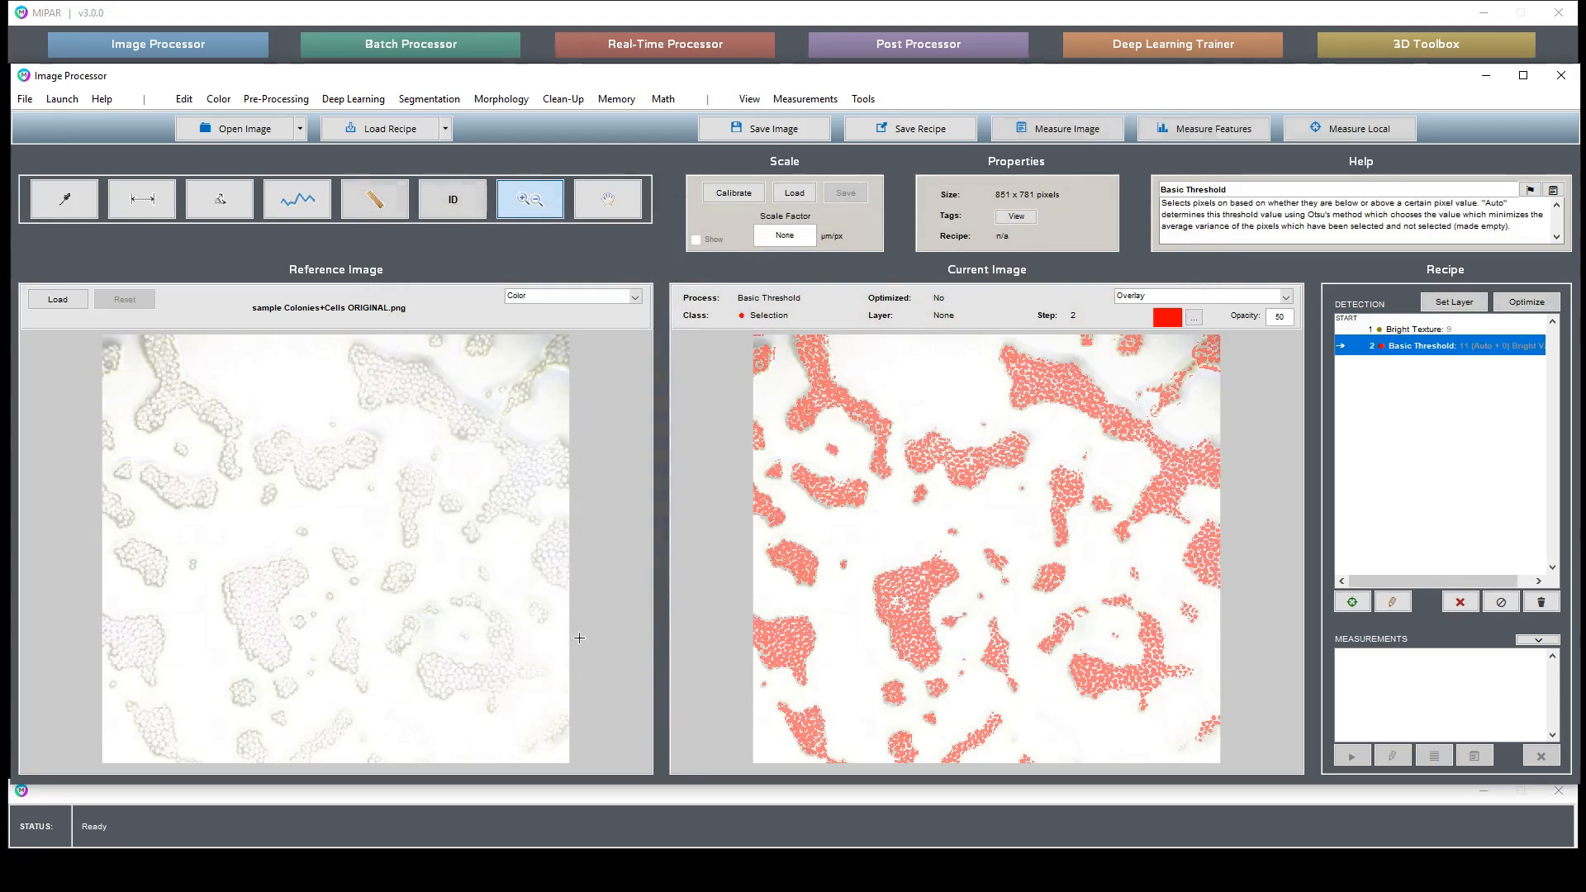
# - Reject features with an area below 5 px from the thresholded selection
pyautogui.moveTo(967, 405); pyautogui.dragTo(1070, 476)
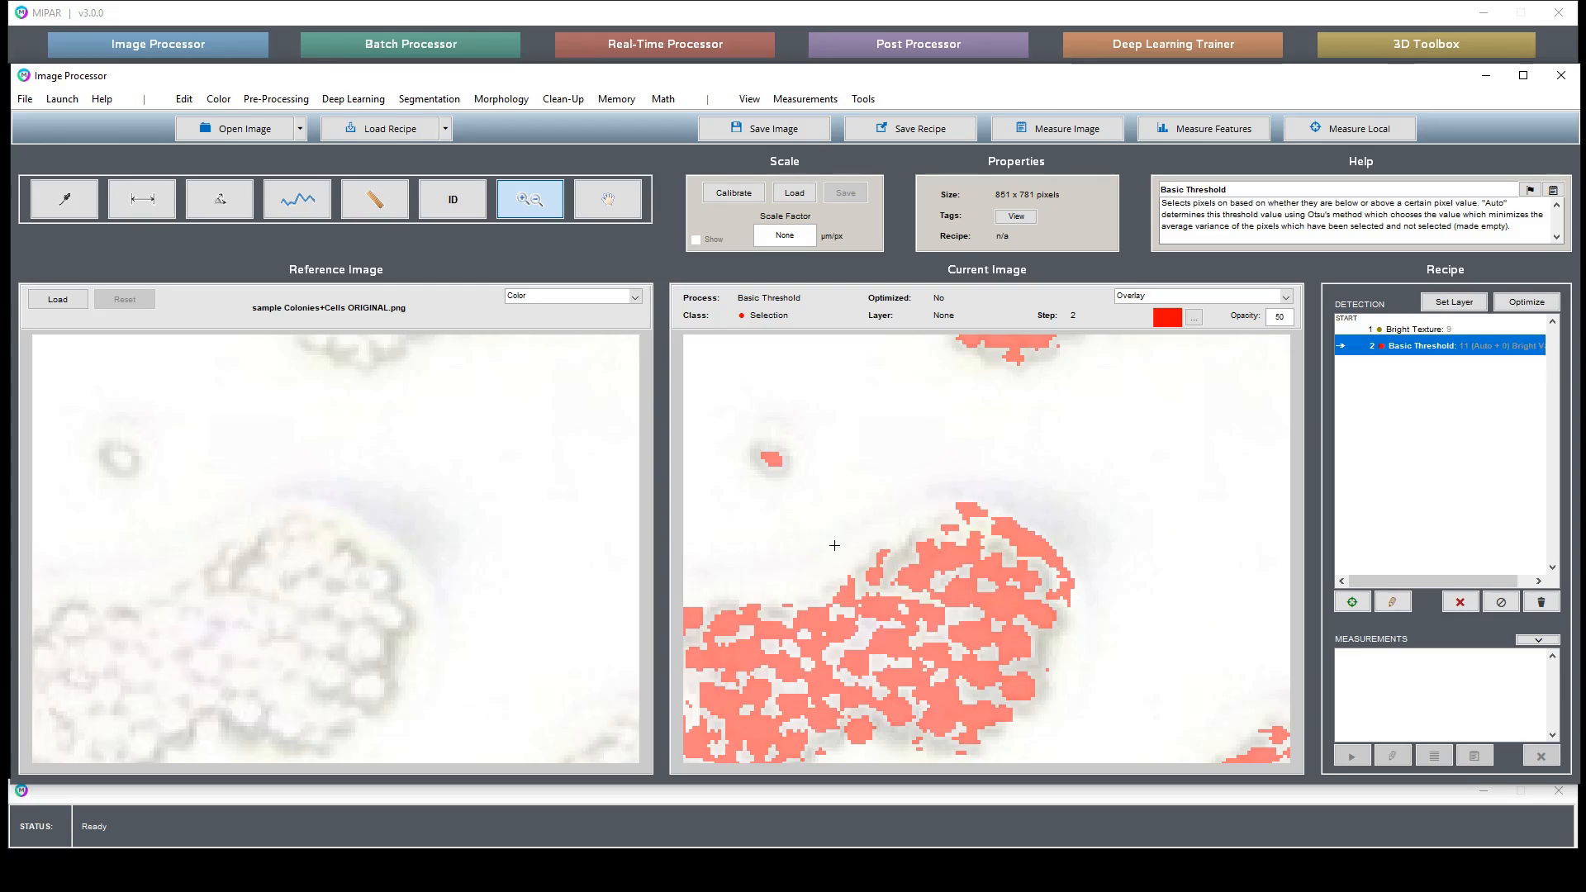
pyautogui.doubleClick(1018, 542)
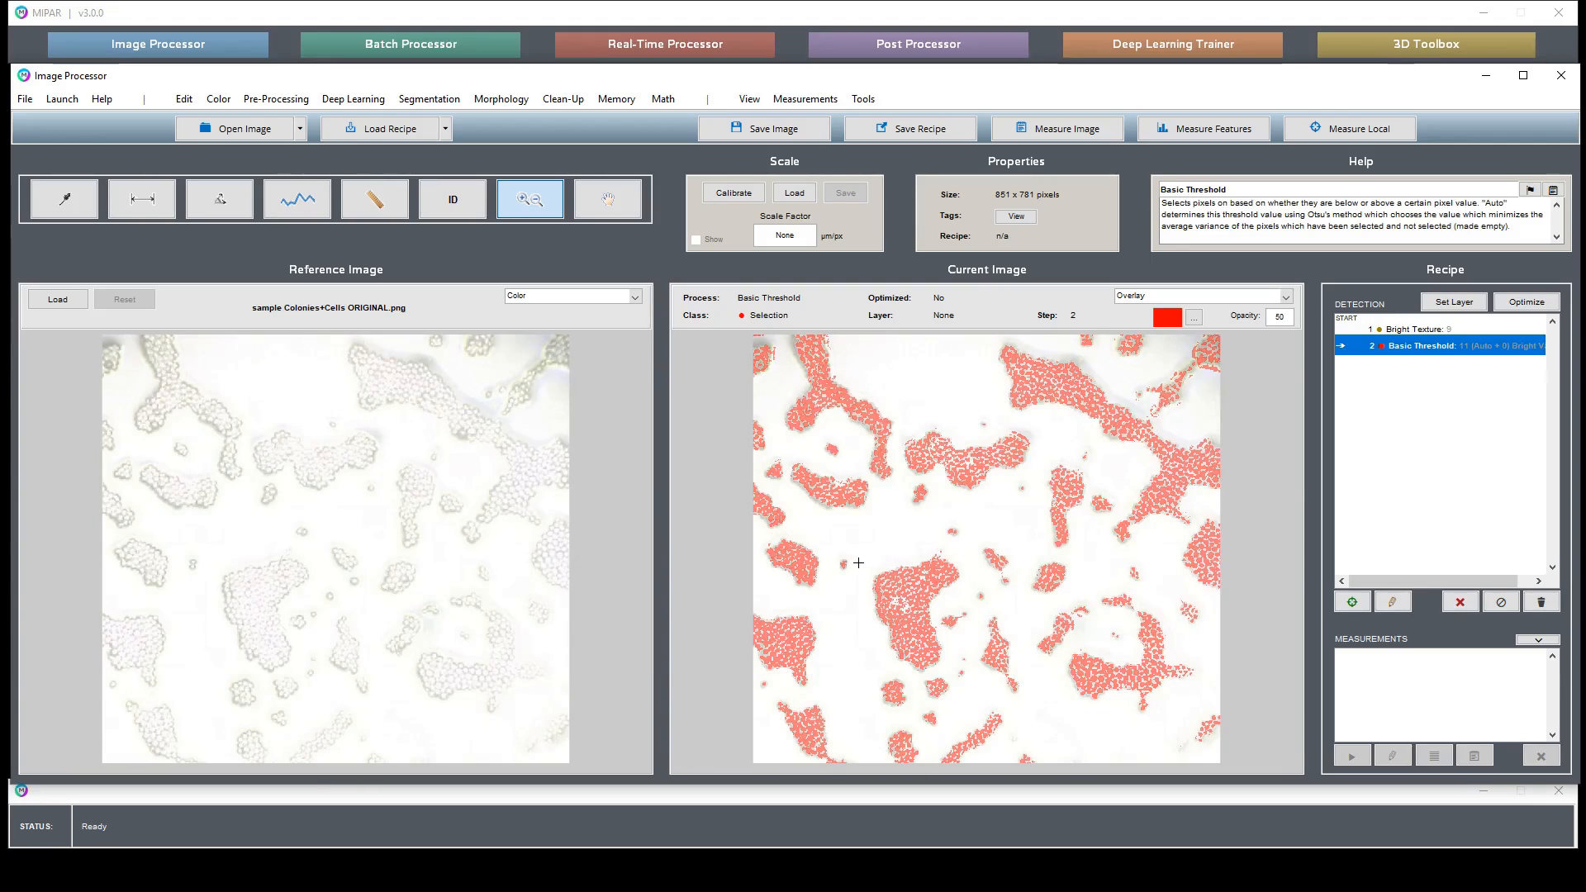
pyautogui.click(563, 98)
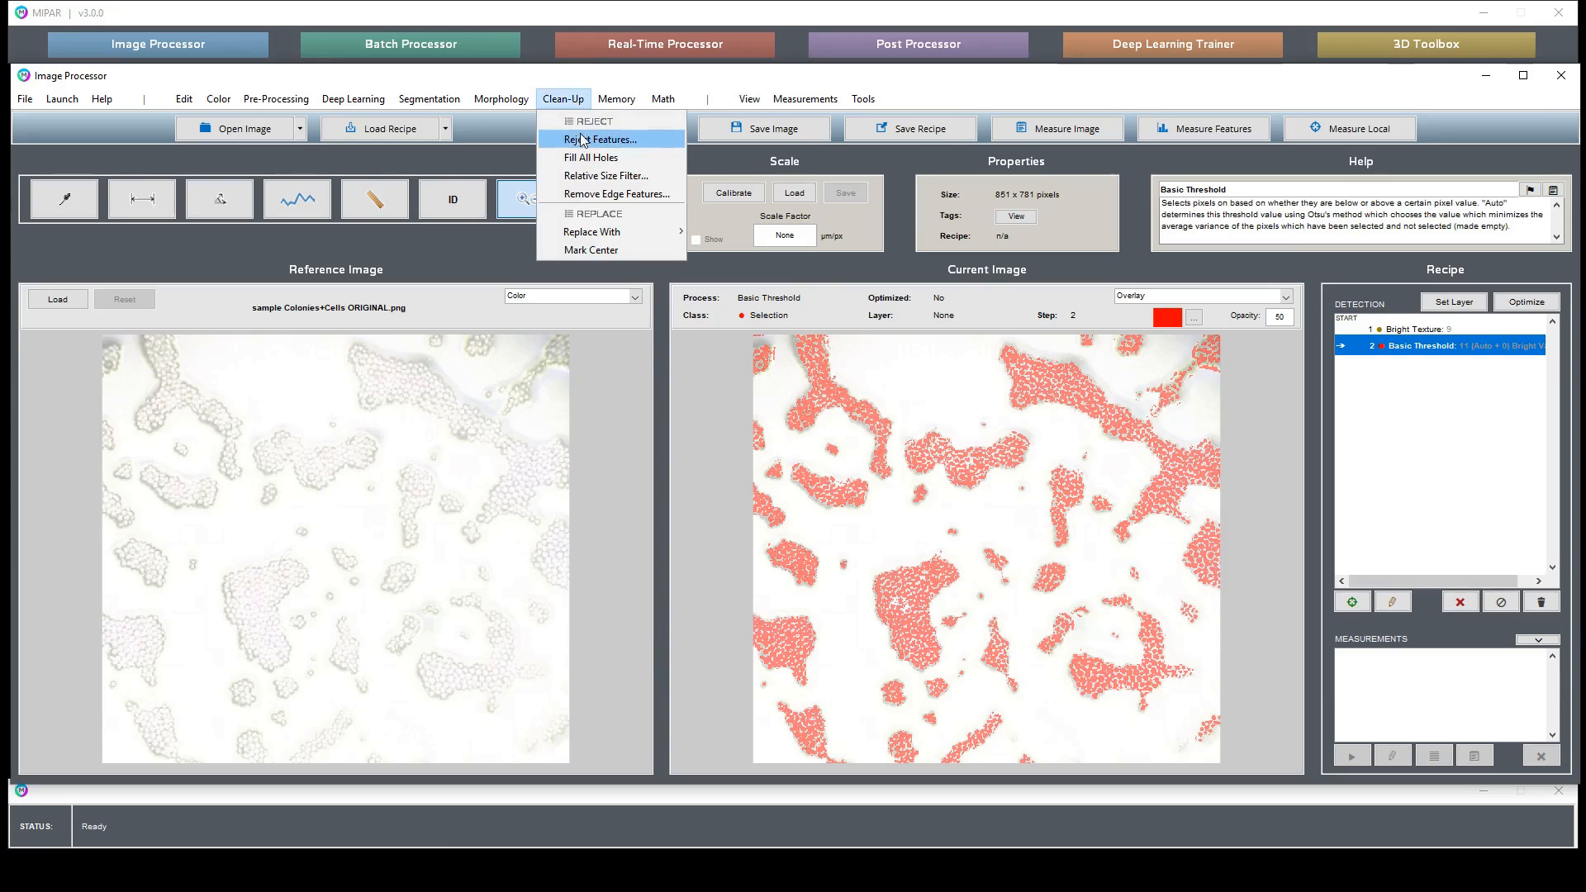
pyautogui.click(583, 139)
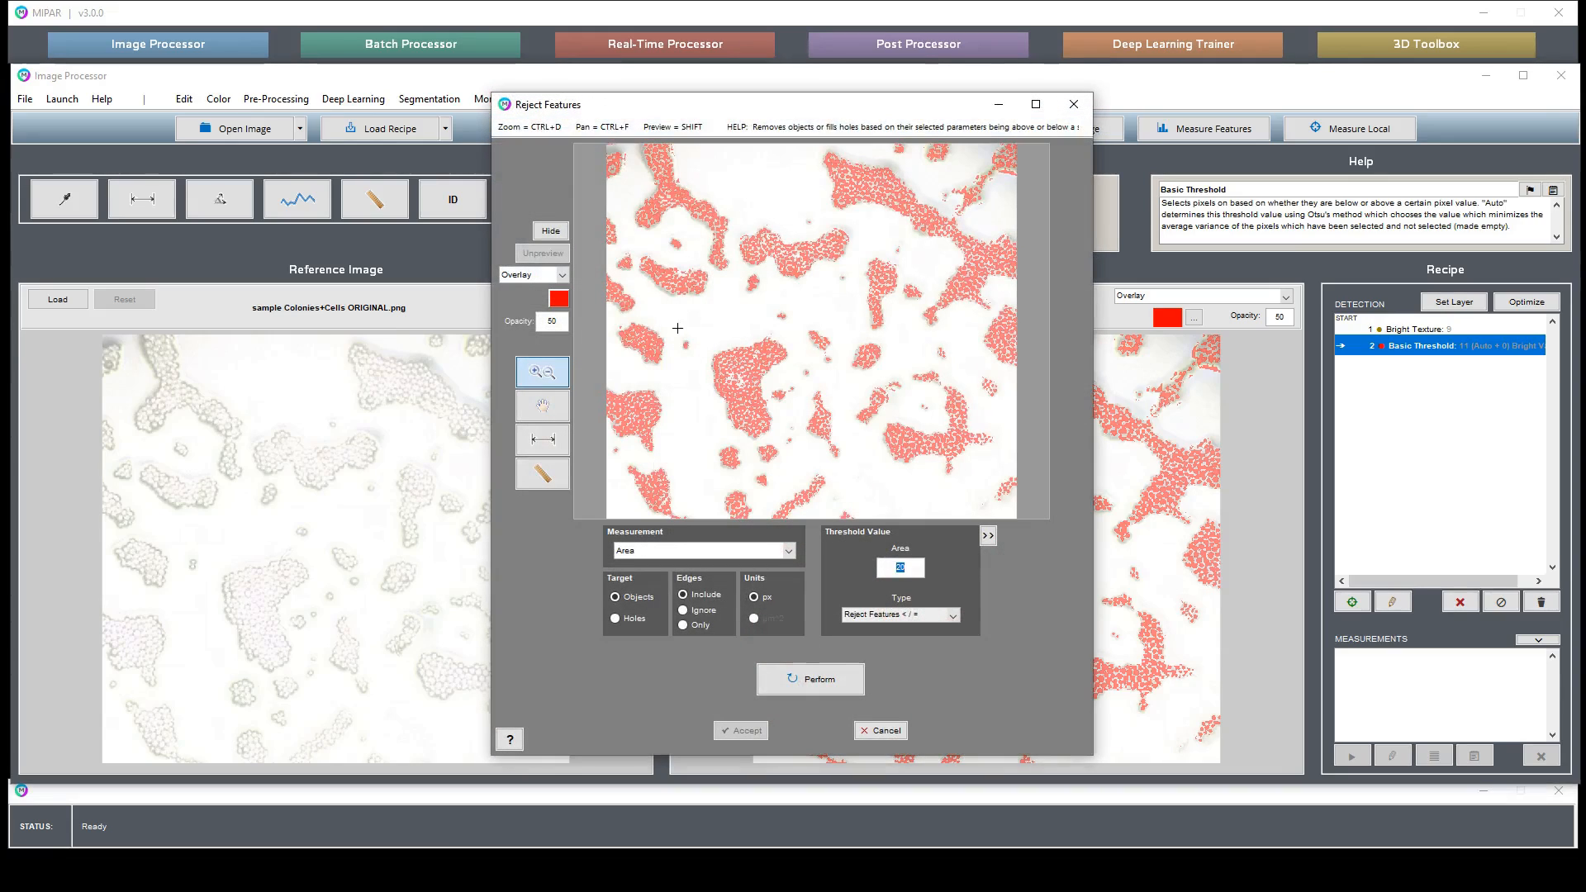
pyautogui.moveTo(677, 328); pyautogui.dragTo(788, 402)
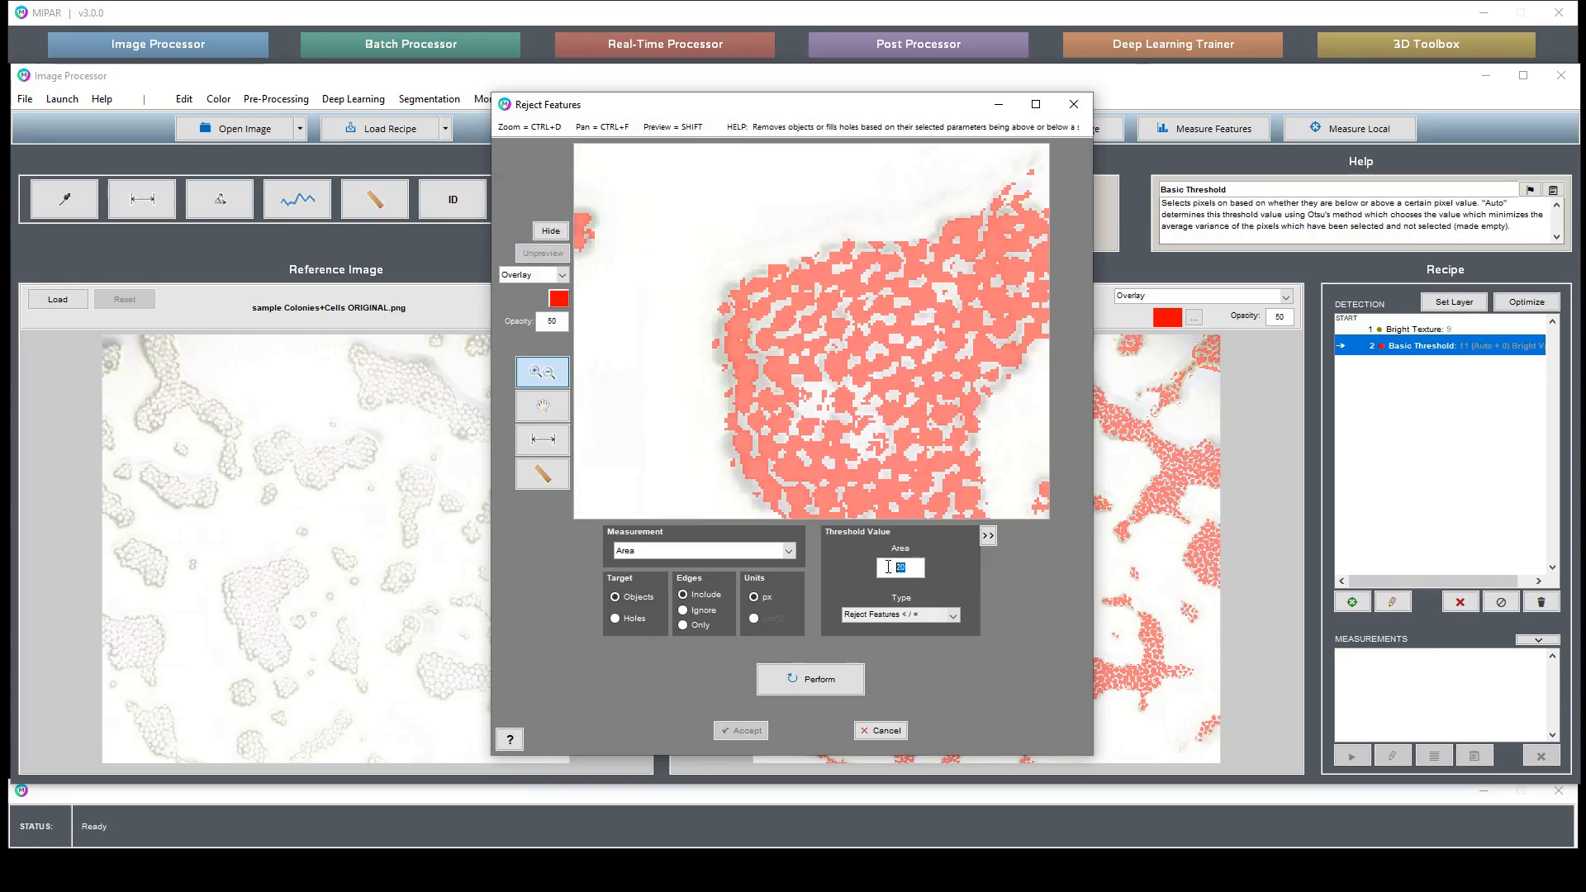
pyautogui.write('5')
pyautogui.press('Return')
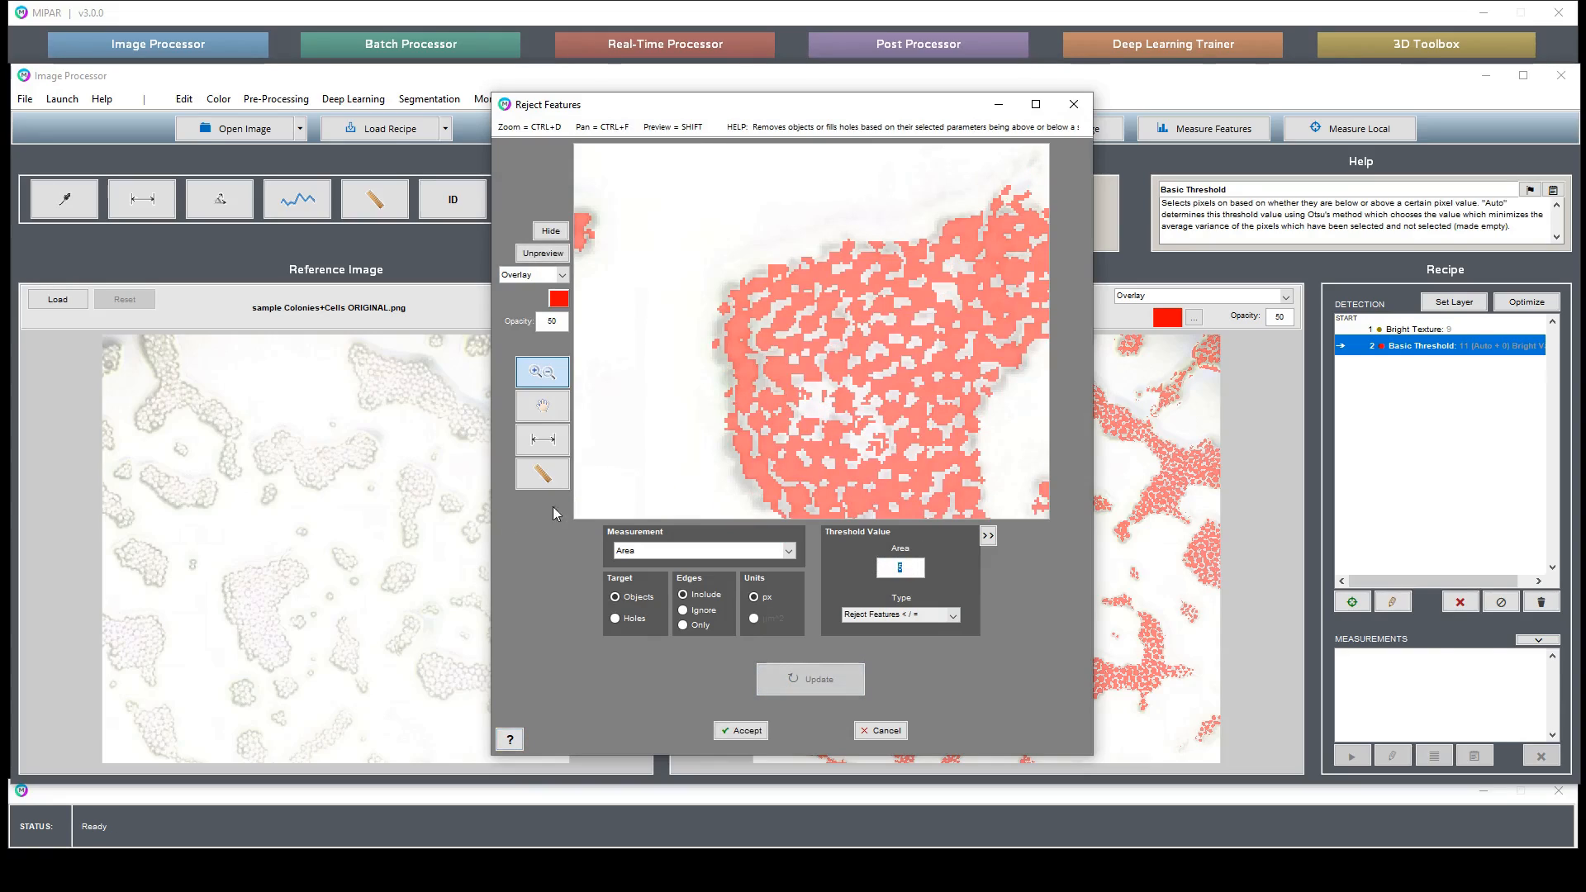
pyautogui.click(542, 406)
pyautogui.moveTo(942, 252); pyautogui.dragTo(827, 361)
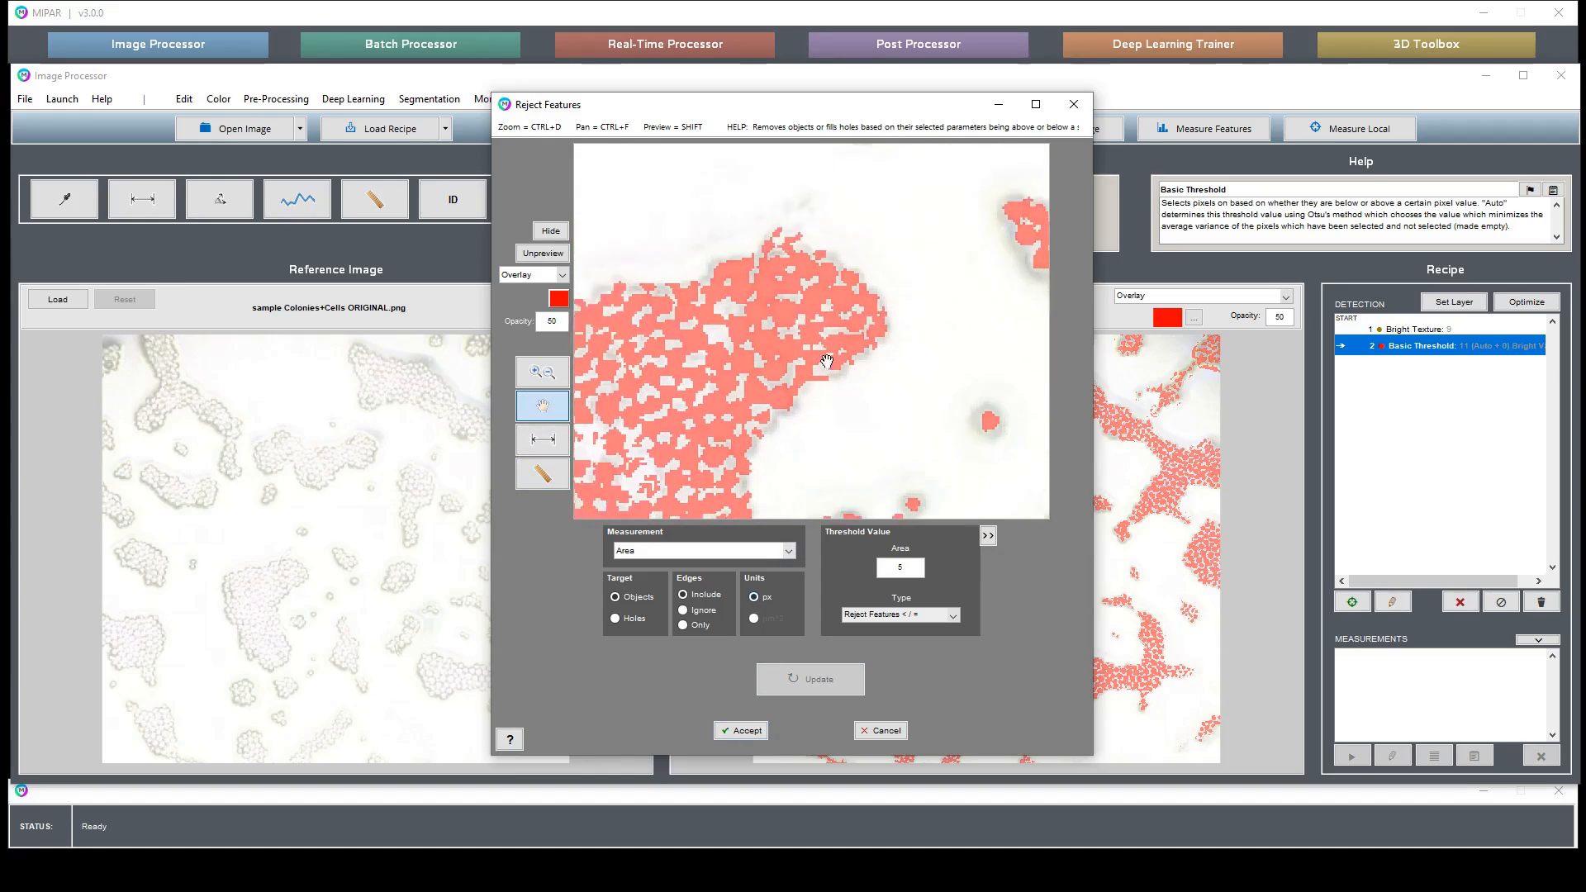
pyautogui.scroll(-3, 827, 361)
pyautogui.click(766, 729)
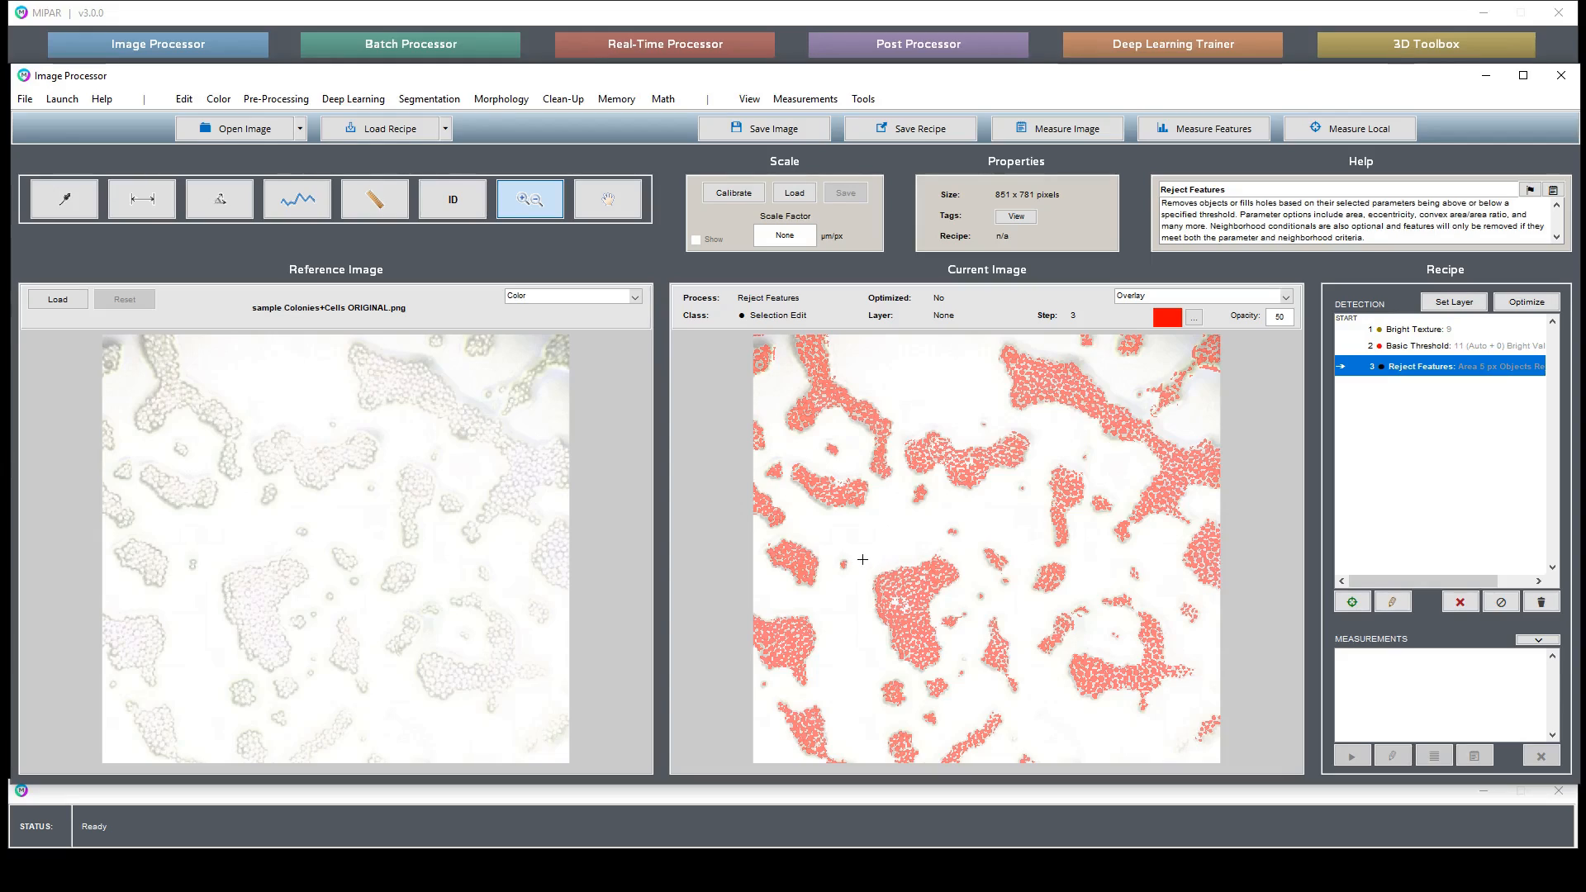
# - Apply a Uniform Dilation to the selection with a depth of 5
pyautogui.moveTo(867, 556); pyautogui.dragTo(913, 589)
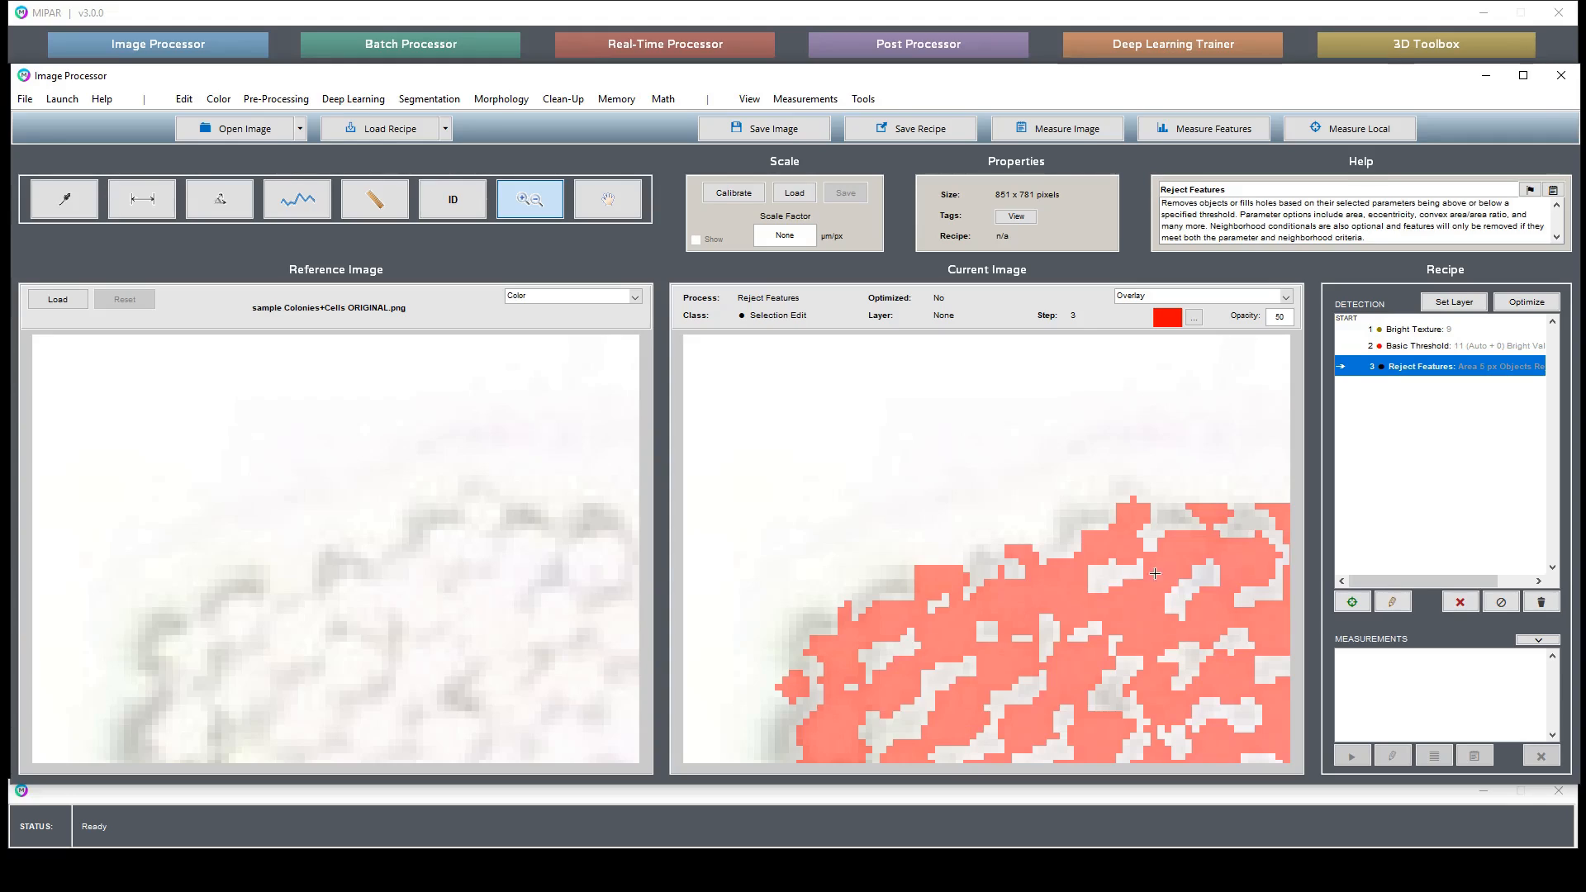
pyautogui.scroll(-5, 1140, 605)
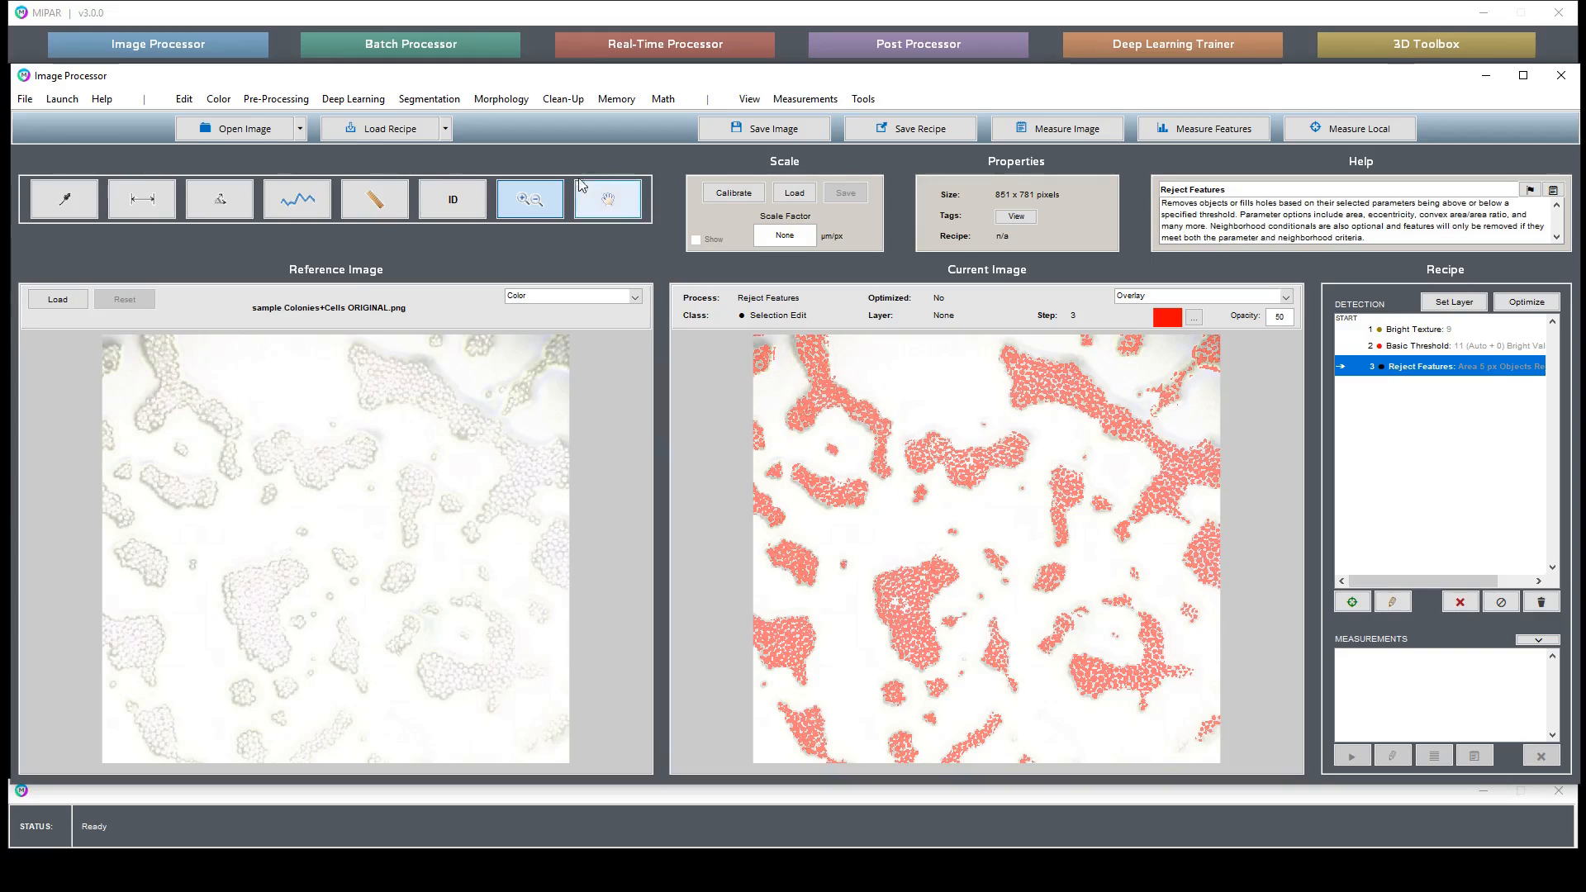
pyautogui.click(512, 100)
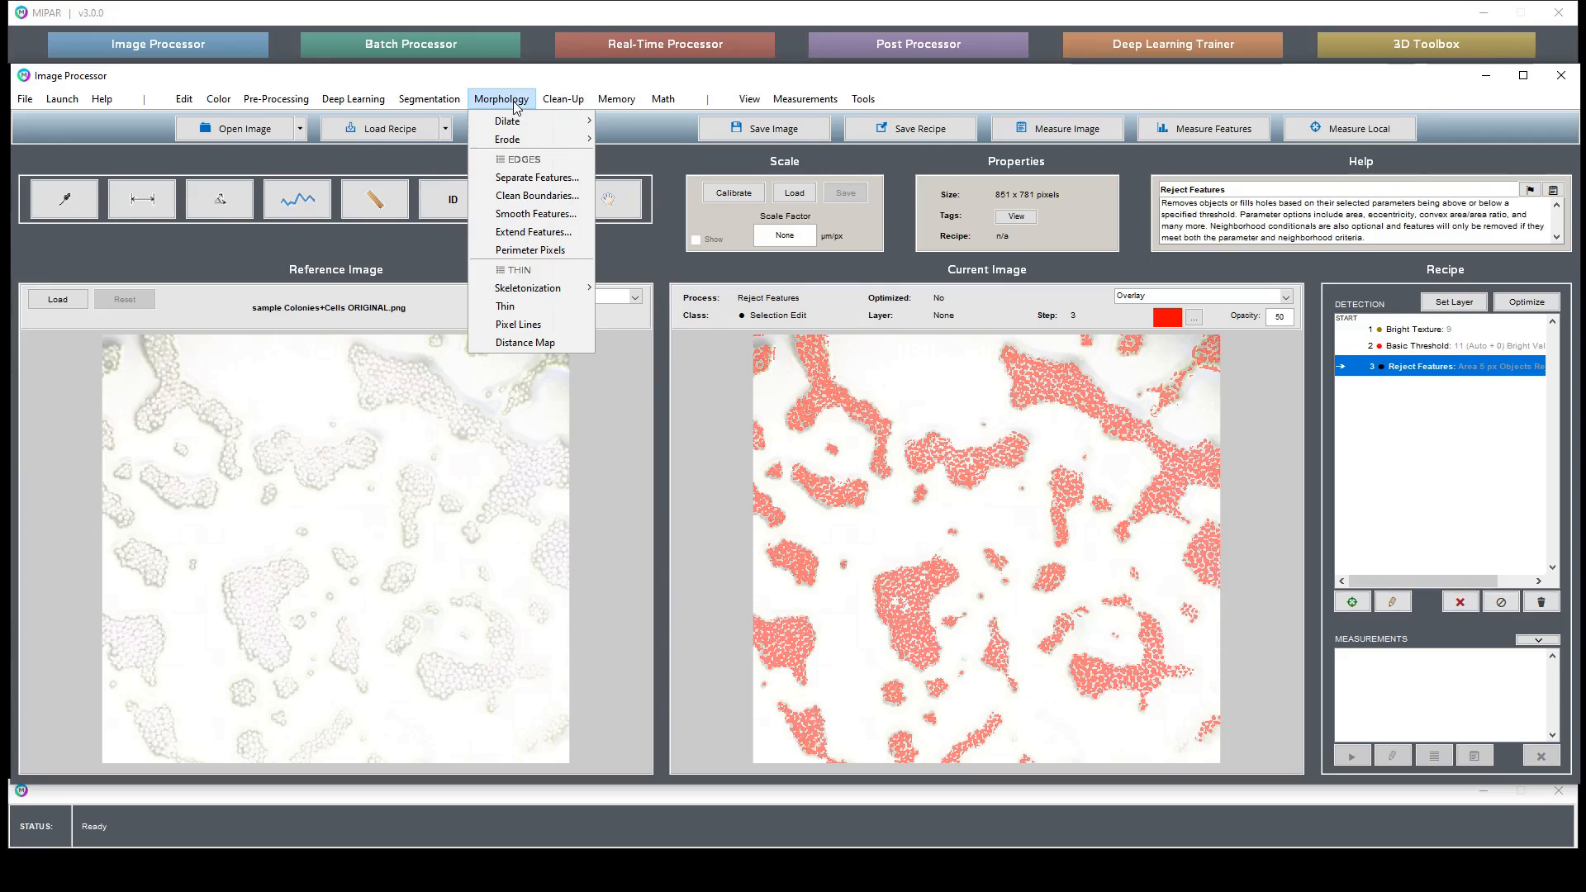
pyautogui.moveTo(563, 101)
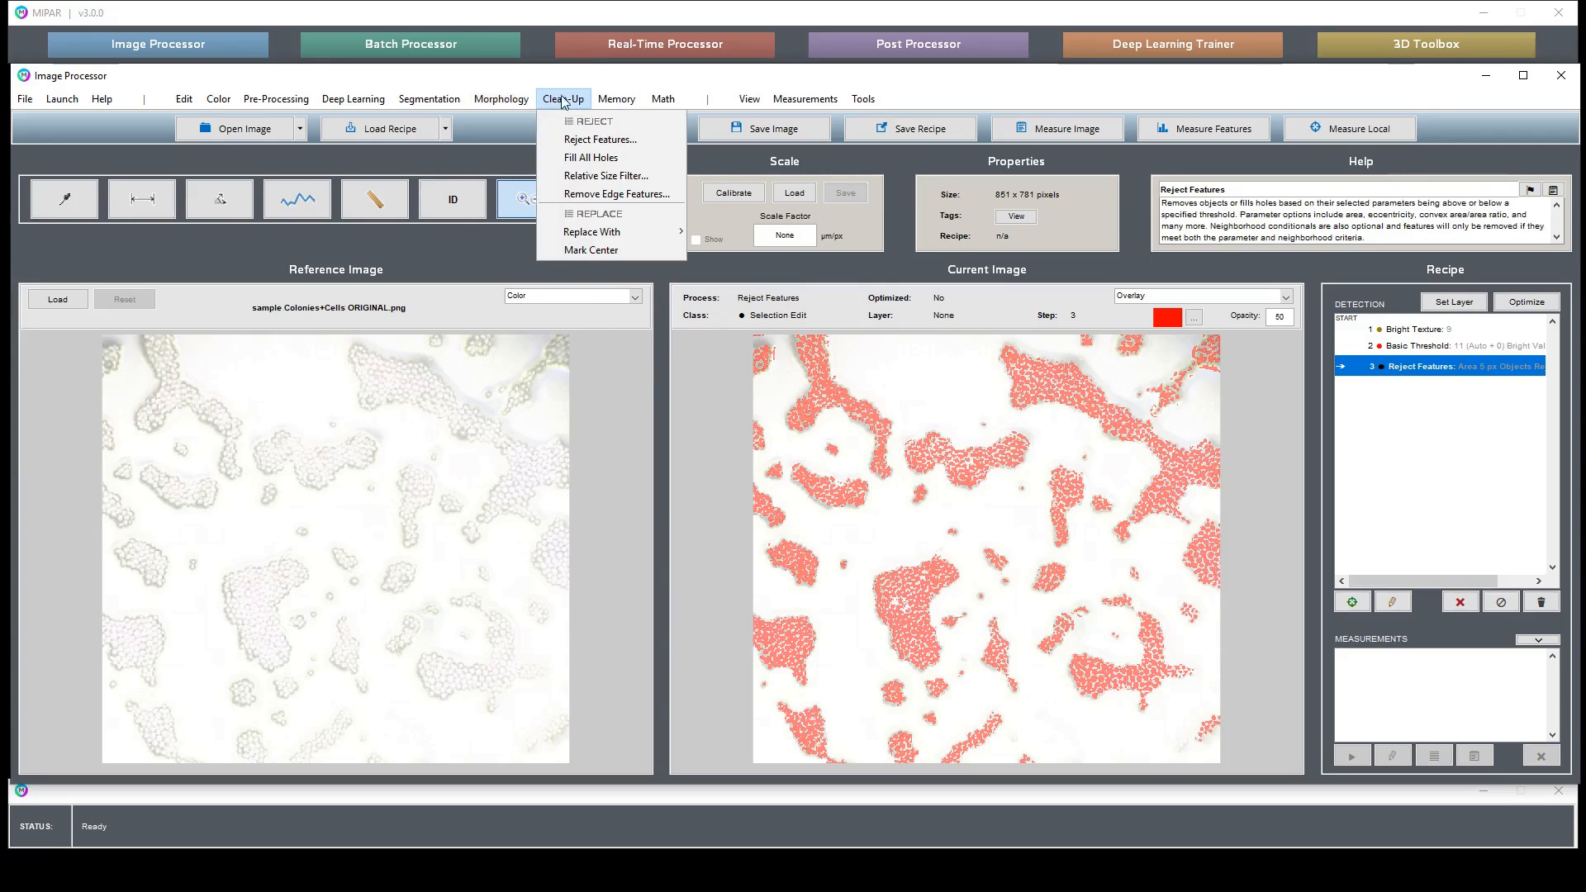
pyautogui.moveTo(510, 124)
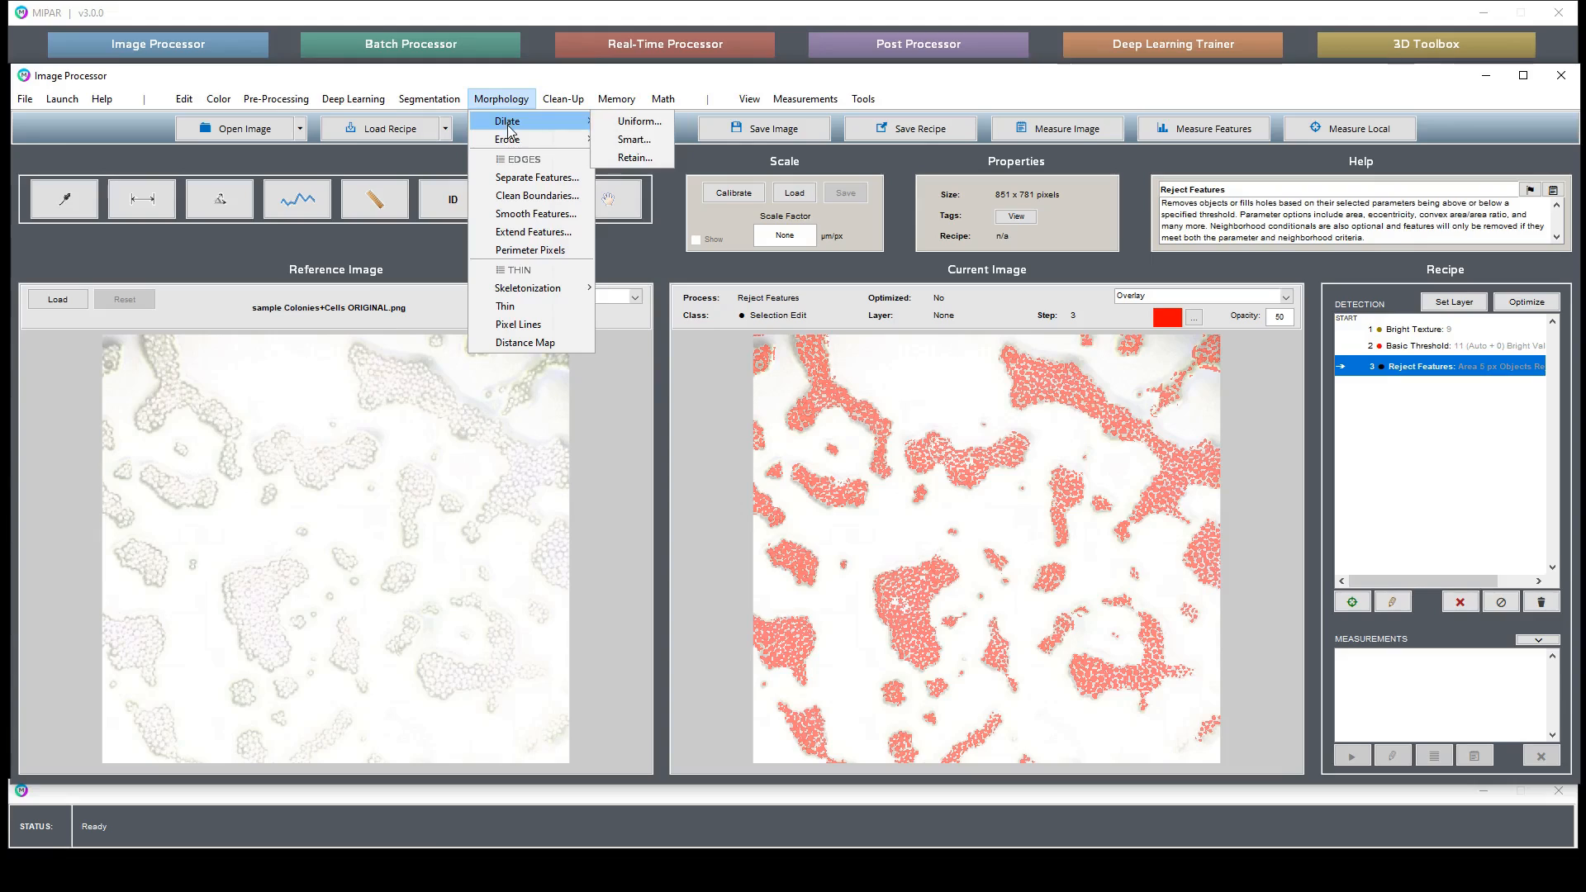
pyautogui.click(616, 122)
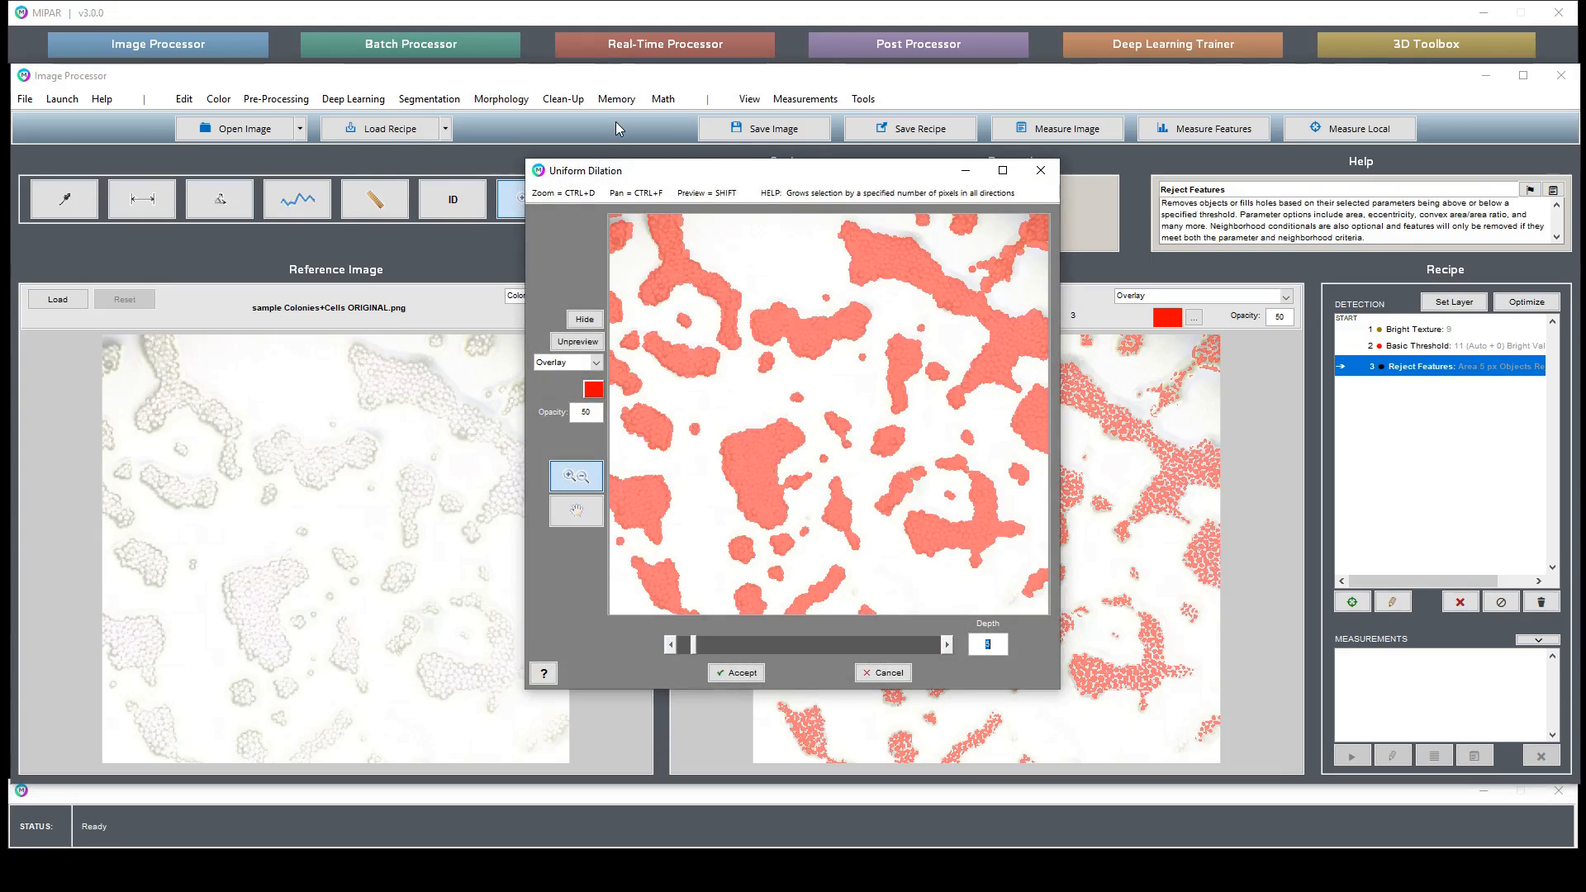
pyautogui.press('Return')
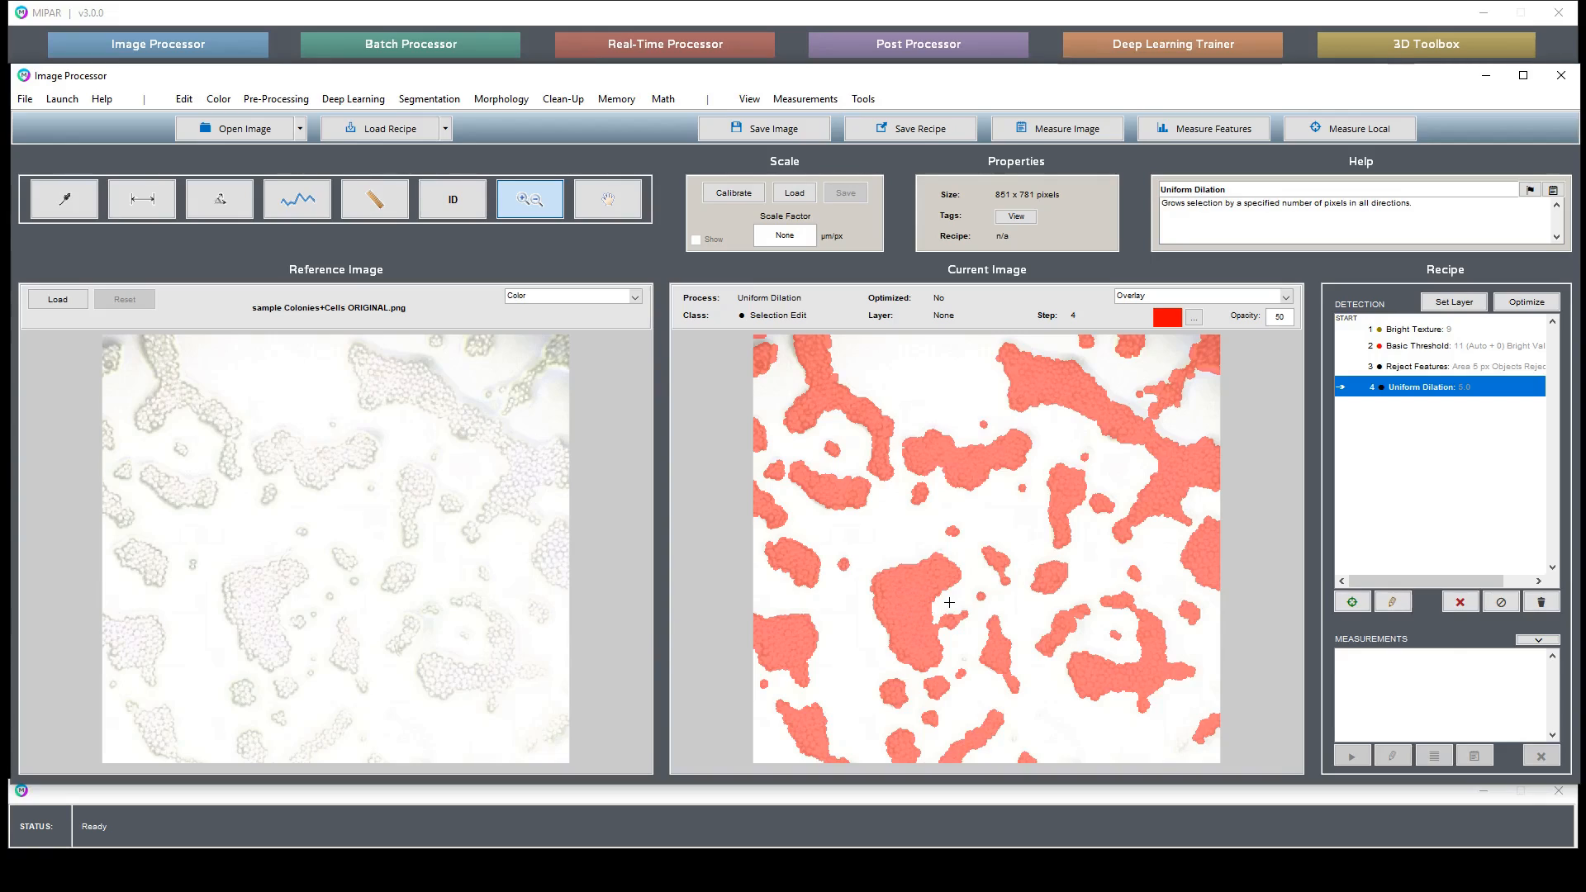
# - Open Uniform Erosion and set its depth to 3
pyautogui.click(949, 603)
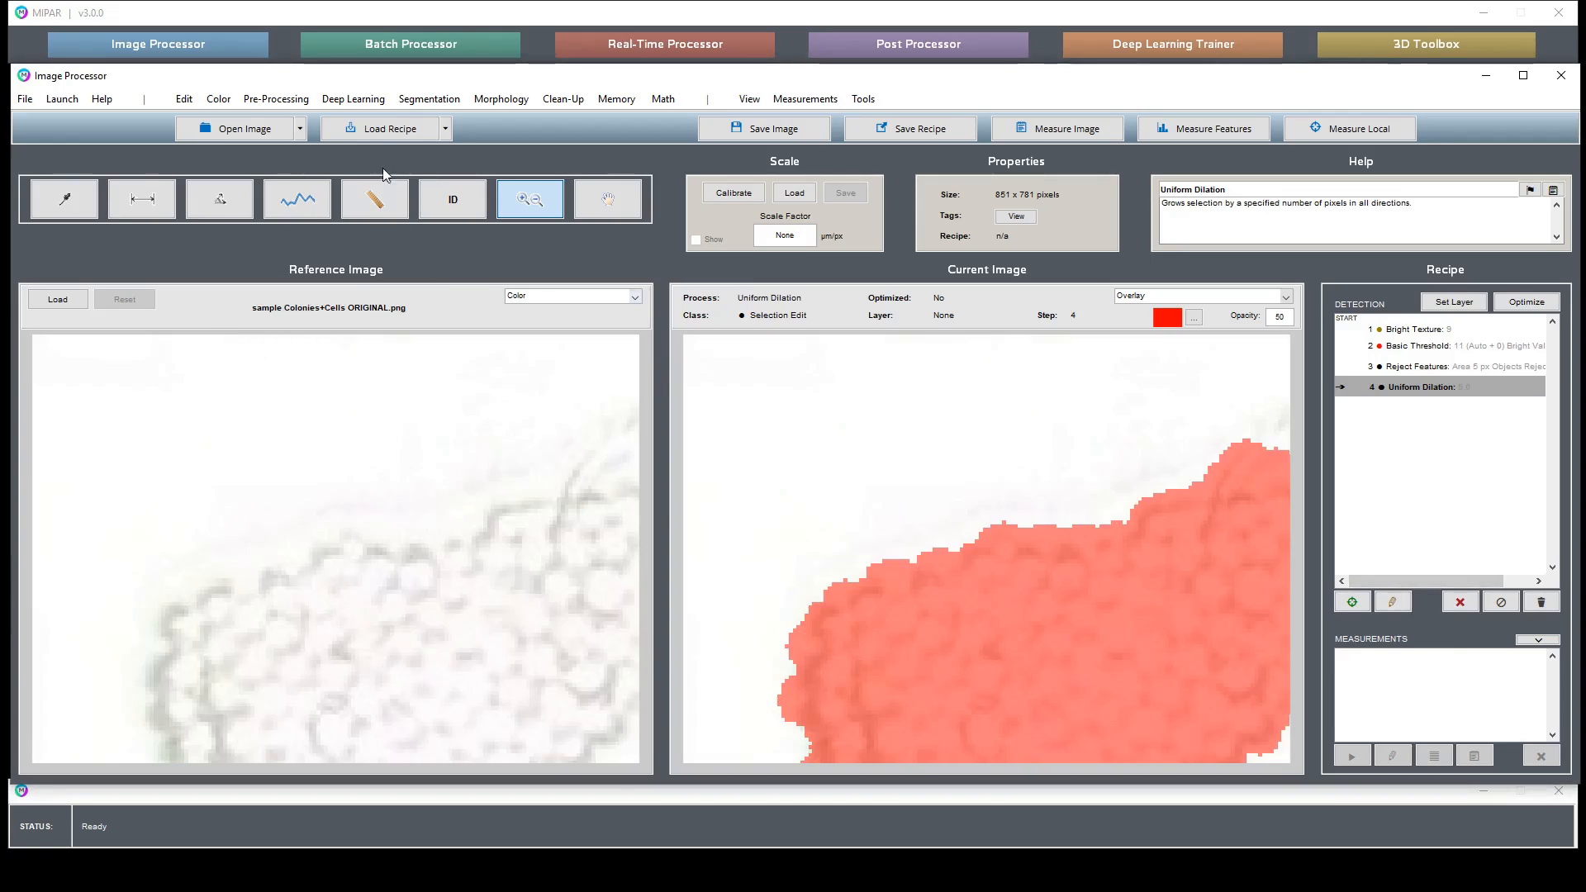
pyautogui.click(425, 100)
pyautogui.moveTo(502, 101)
pyautogui.moveTo(546, 139)
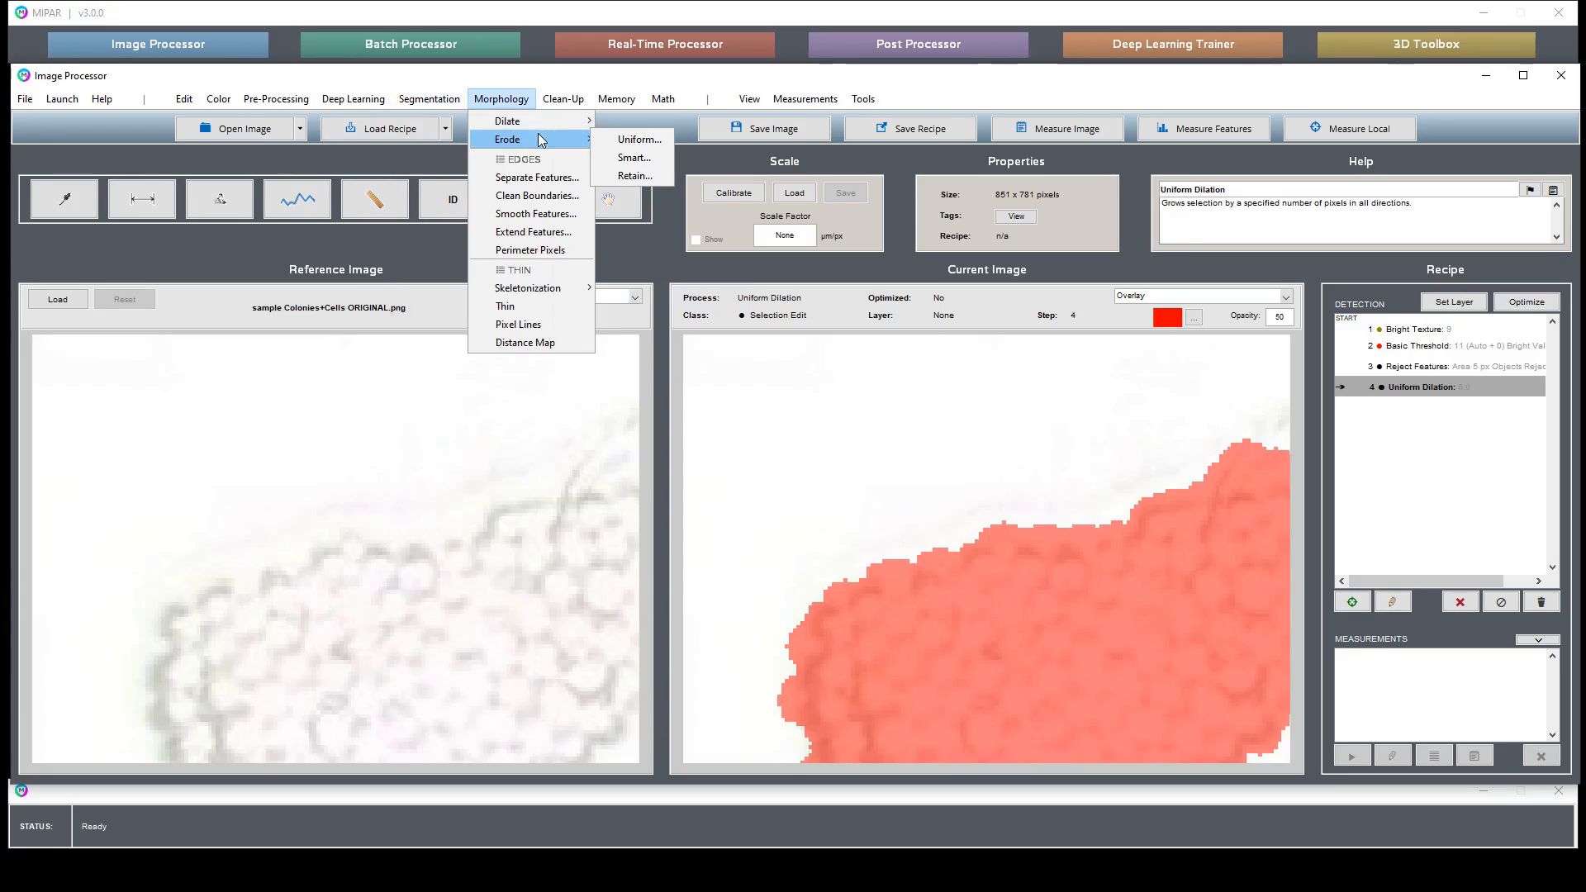
pyautogui.click(638, 135)
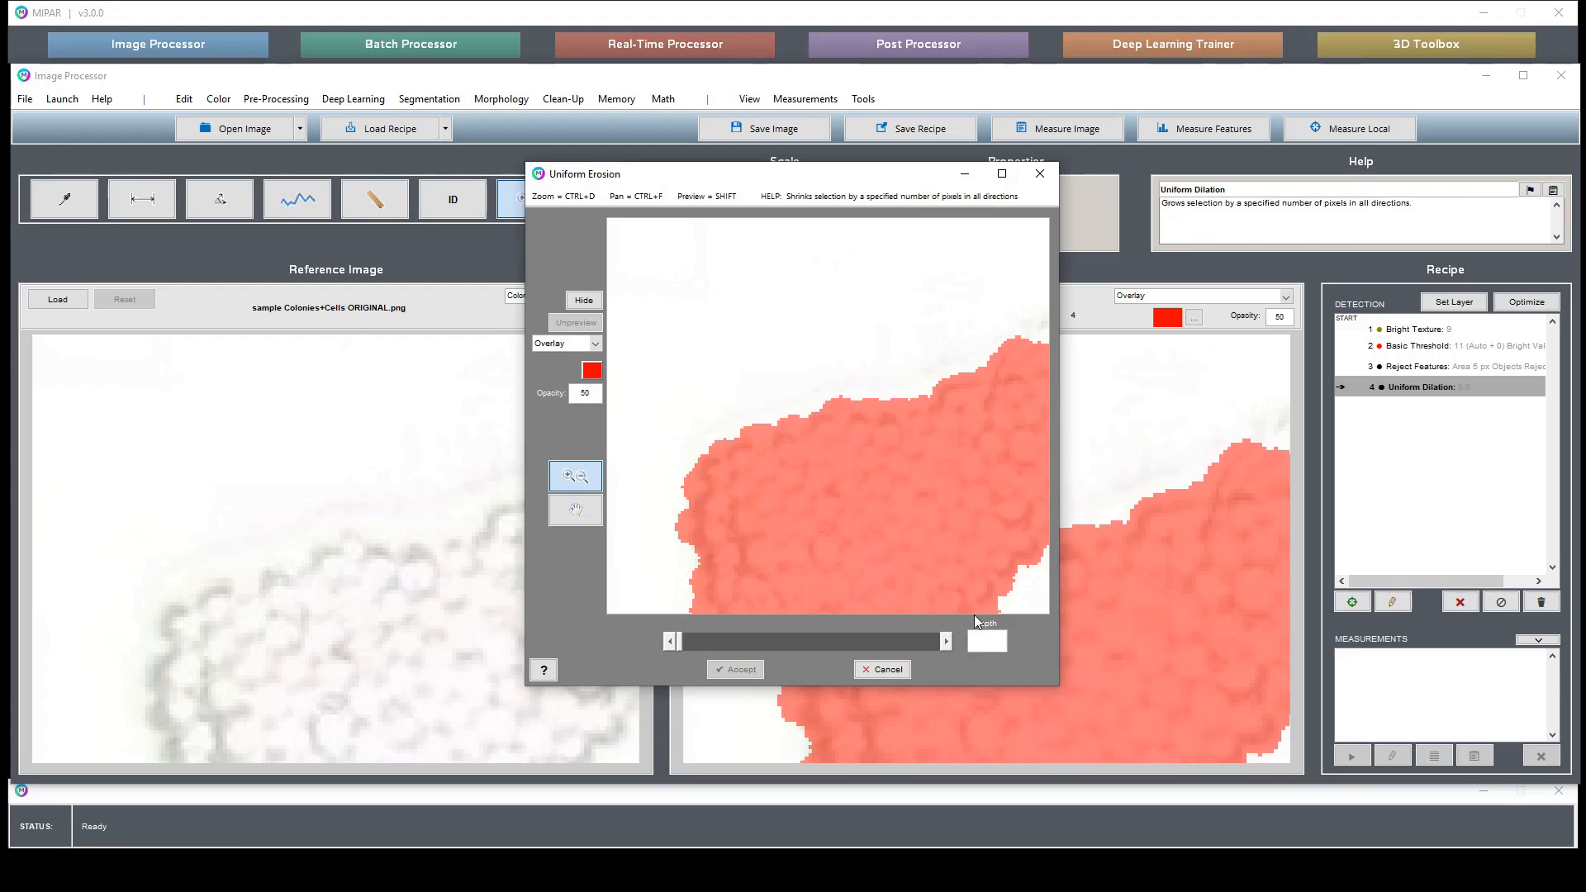
pyautogui.click(947, 643)
pyautogui.click(947, 643)
pyautogui.click(946, 642)
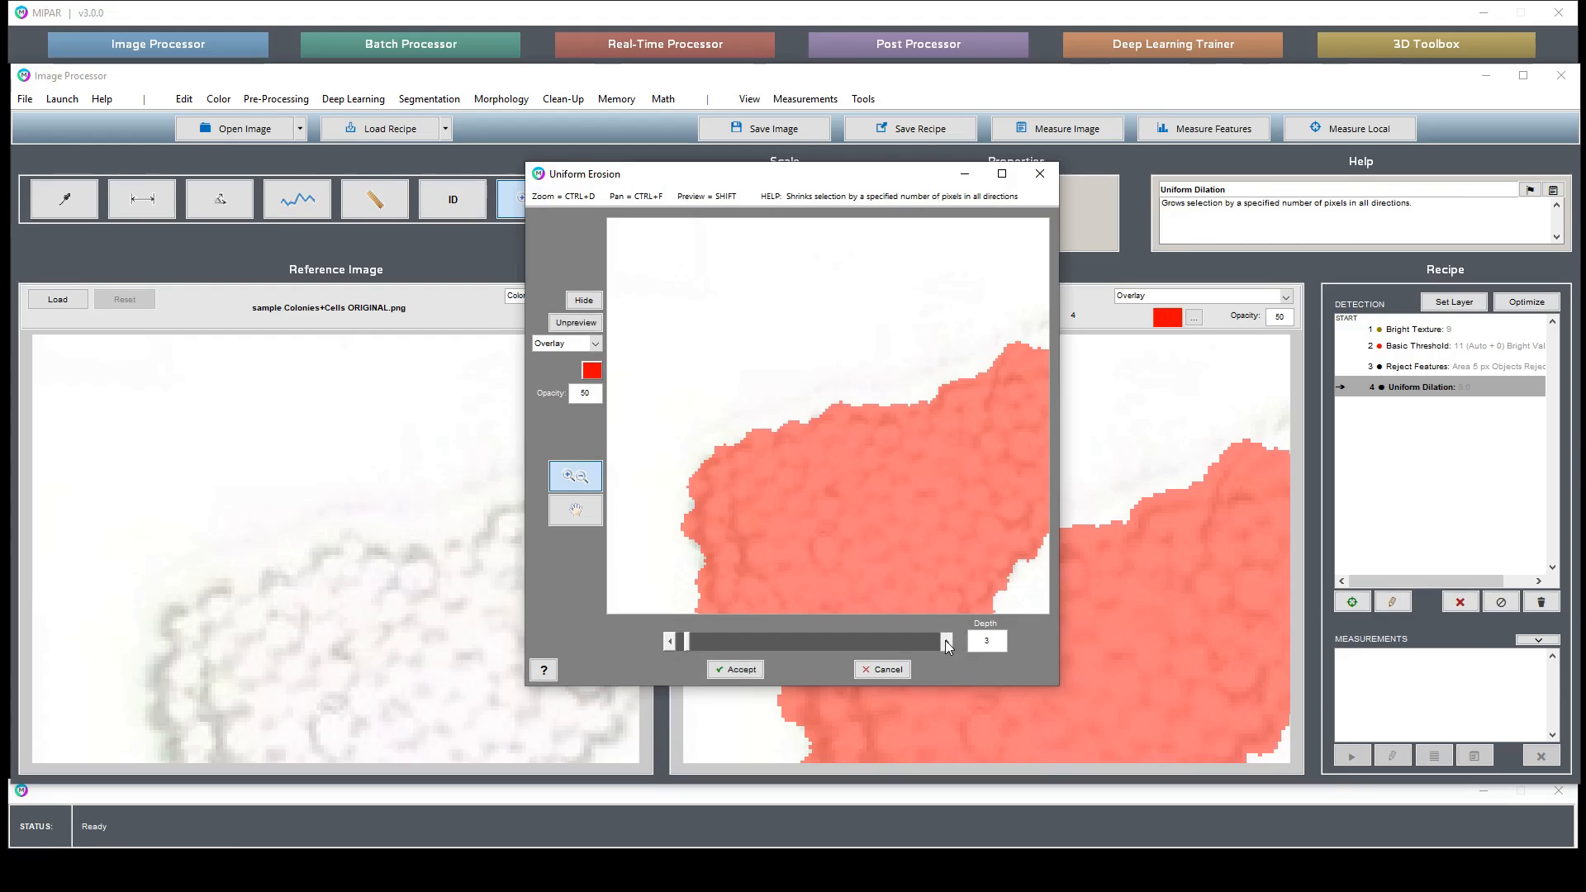
# - Toggle the erosion preview overlay to compare against the image, and accept the Uniform Erosion
pyautogui.doubleClick(750, 508)
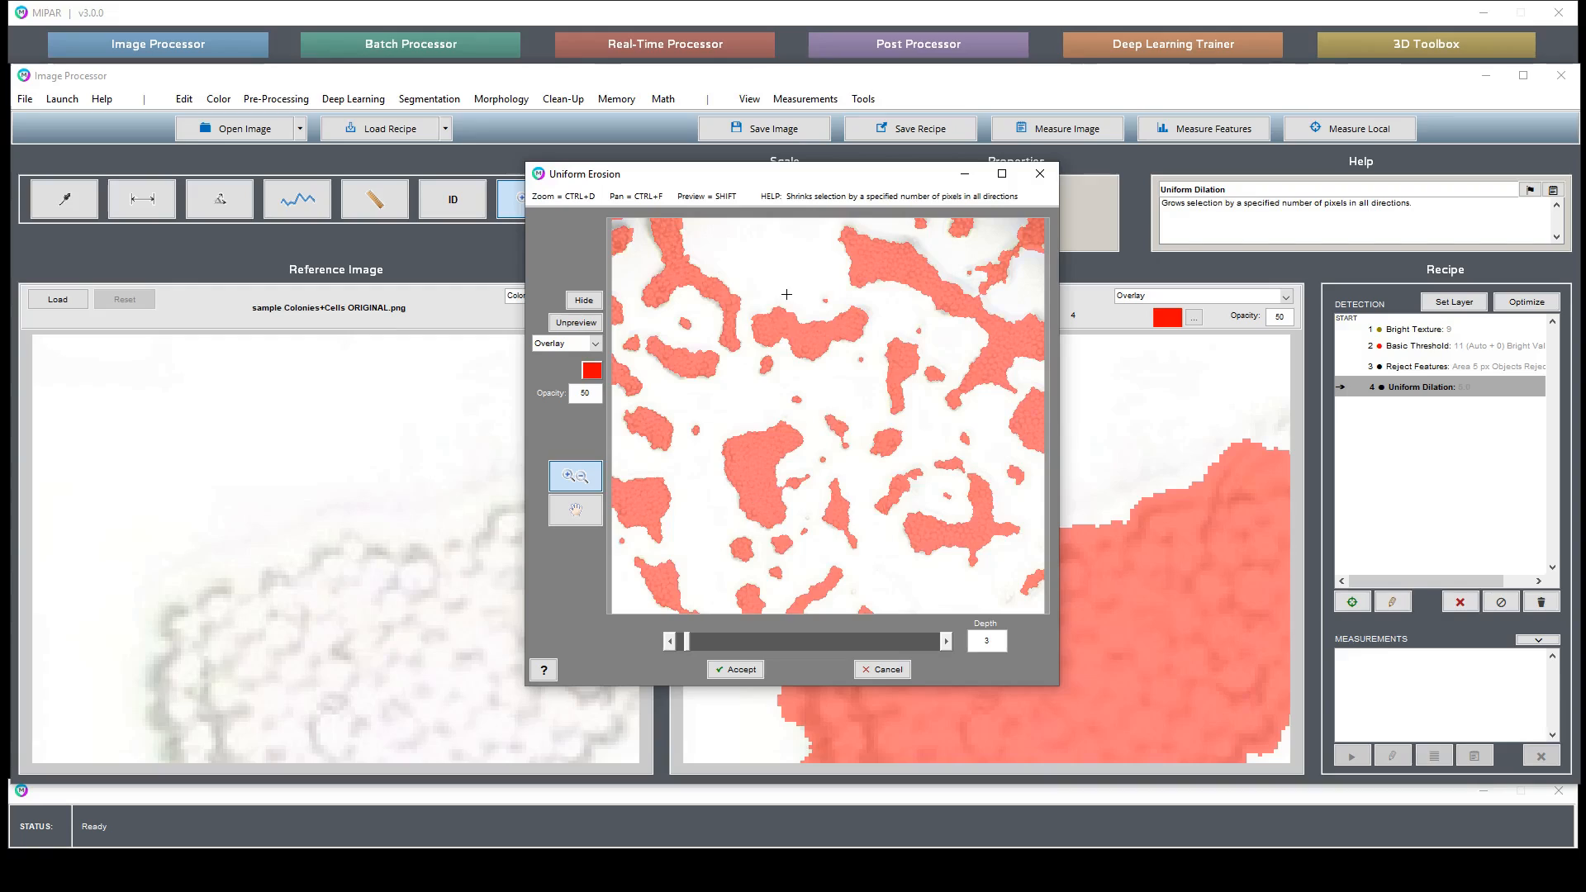
pyautogui.click(811, 352)
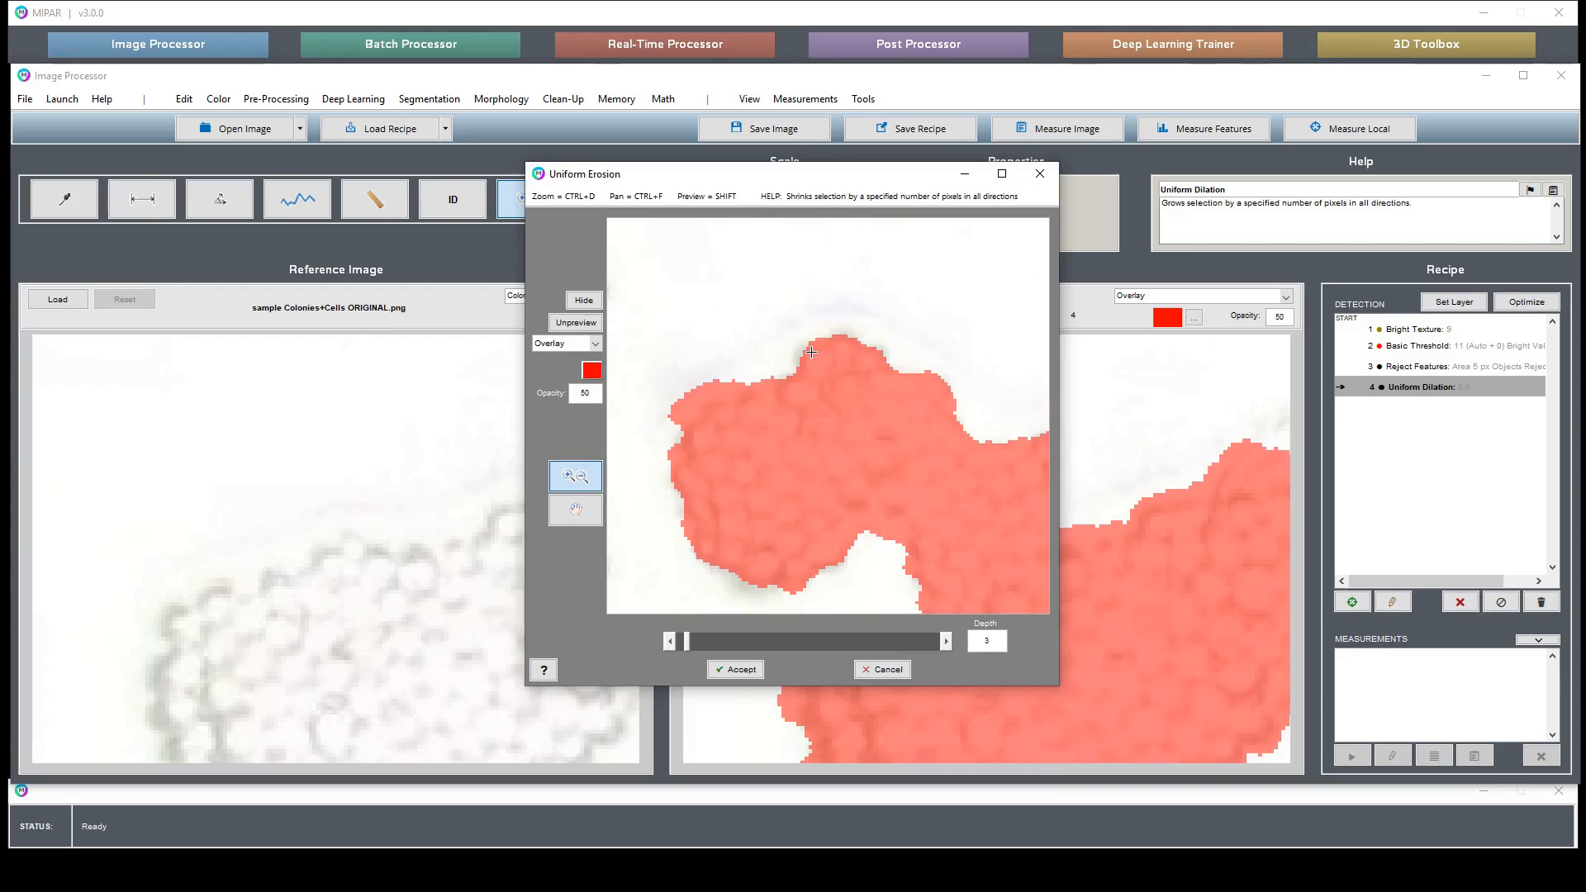
pyautogui.click(581, 325)
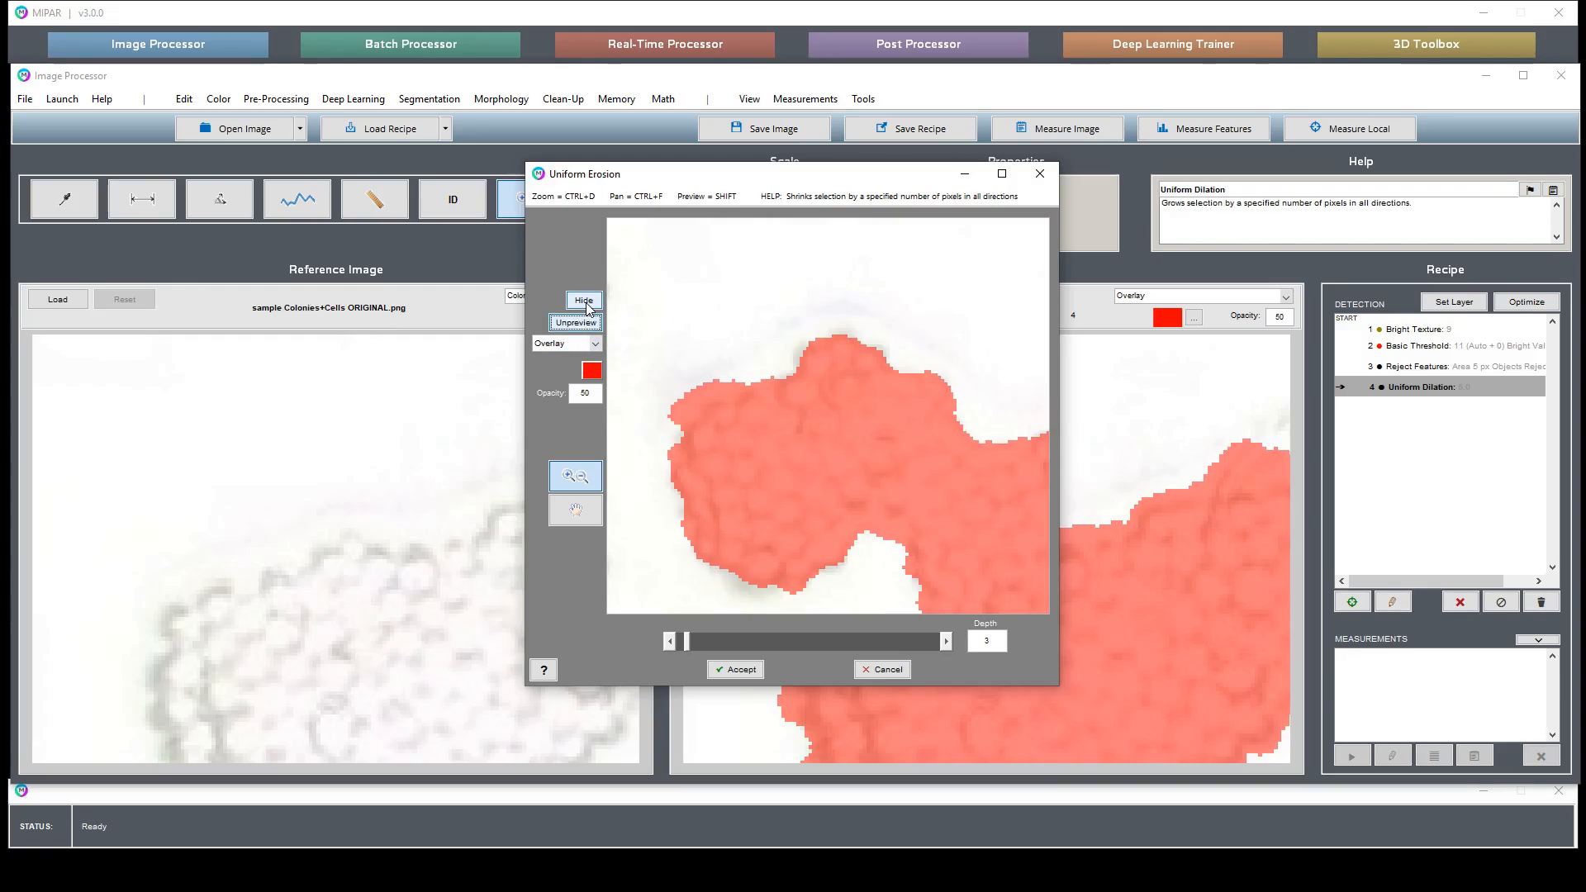
pyautogui.click(585, 302)
pyautogui.click(585, 301)
pyautogui.click(584, 302)
pyautogui.click(585, 301)
pyautogui.click(741, 670)
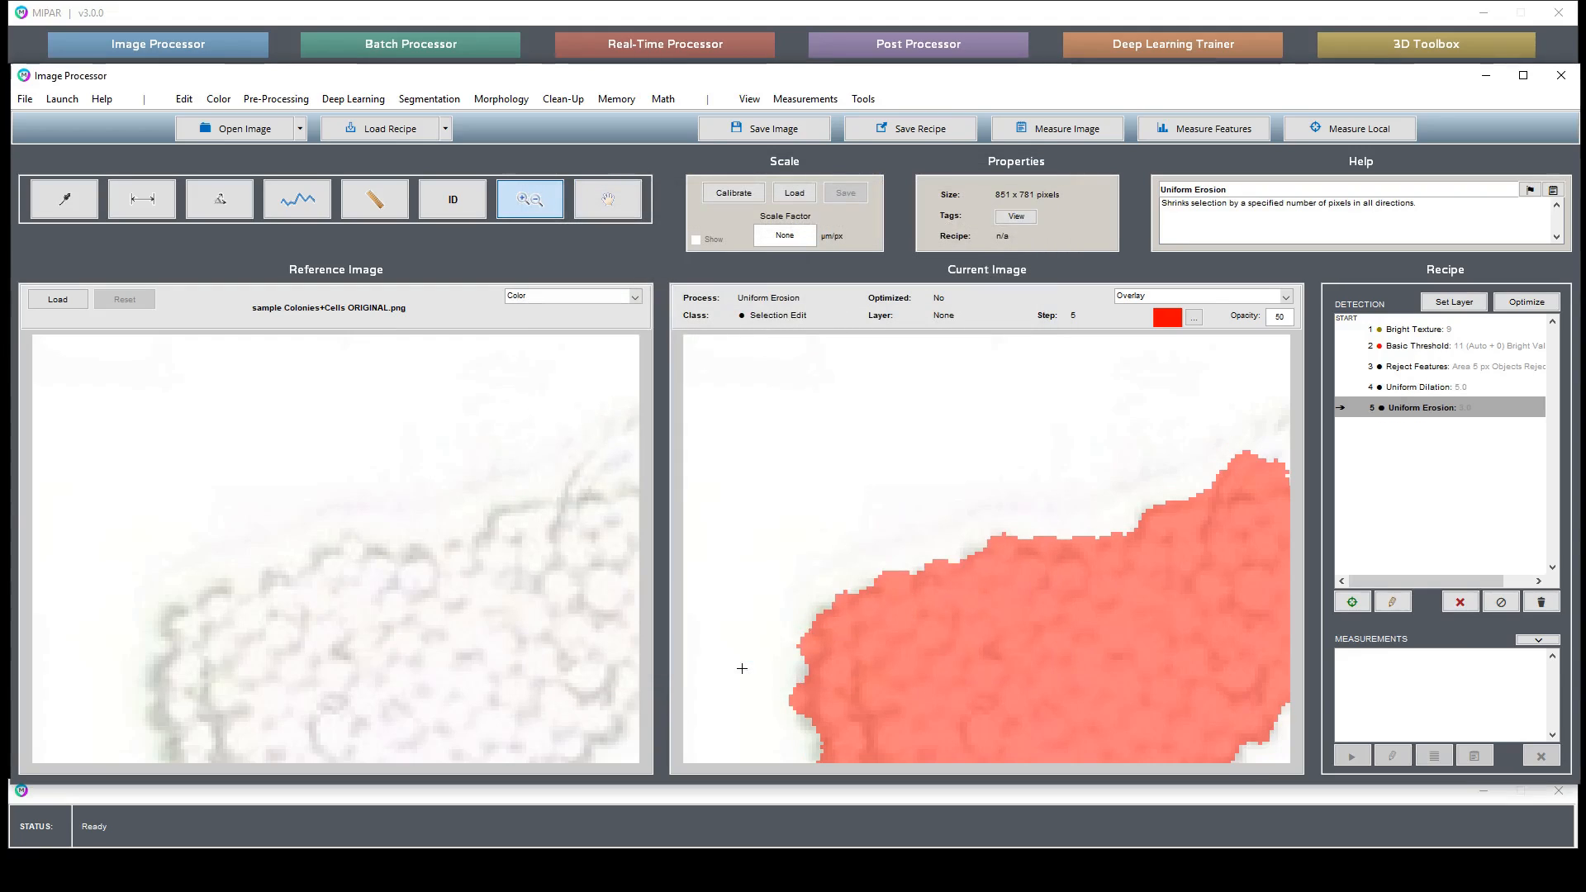
# - Store the current selection as the companion image and recall the original image
pyautogui.click(616, 100)
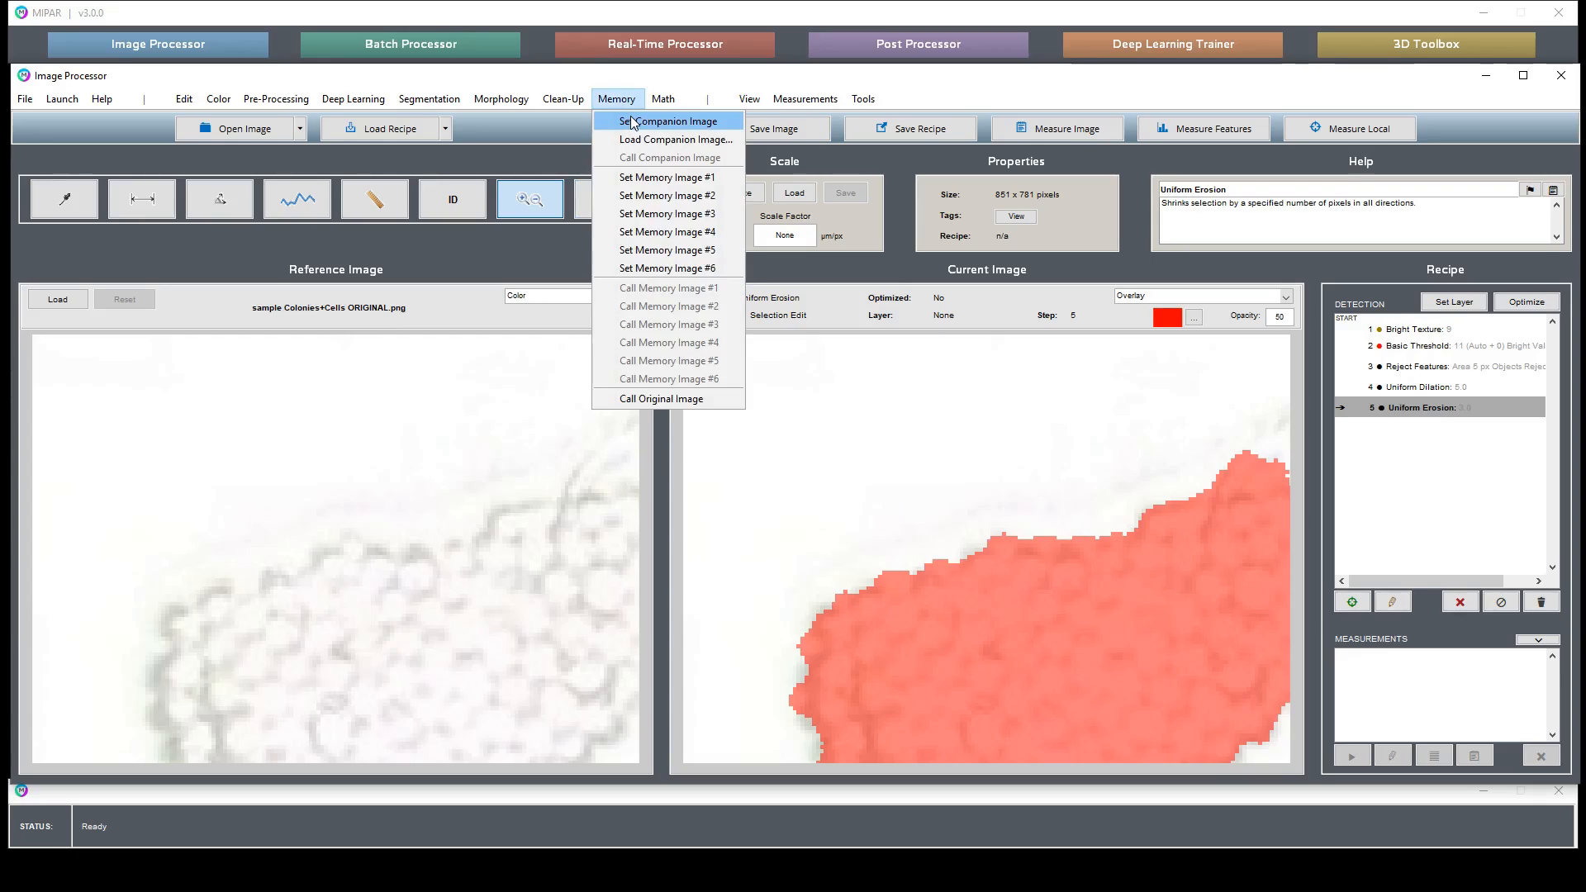
pyautogui.click(632, 120)
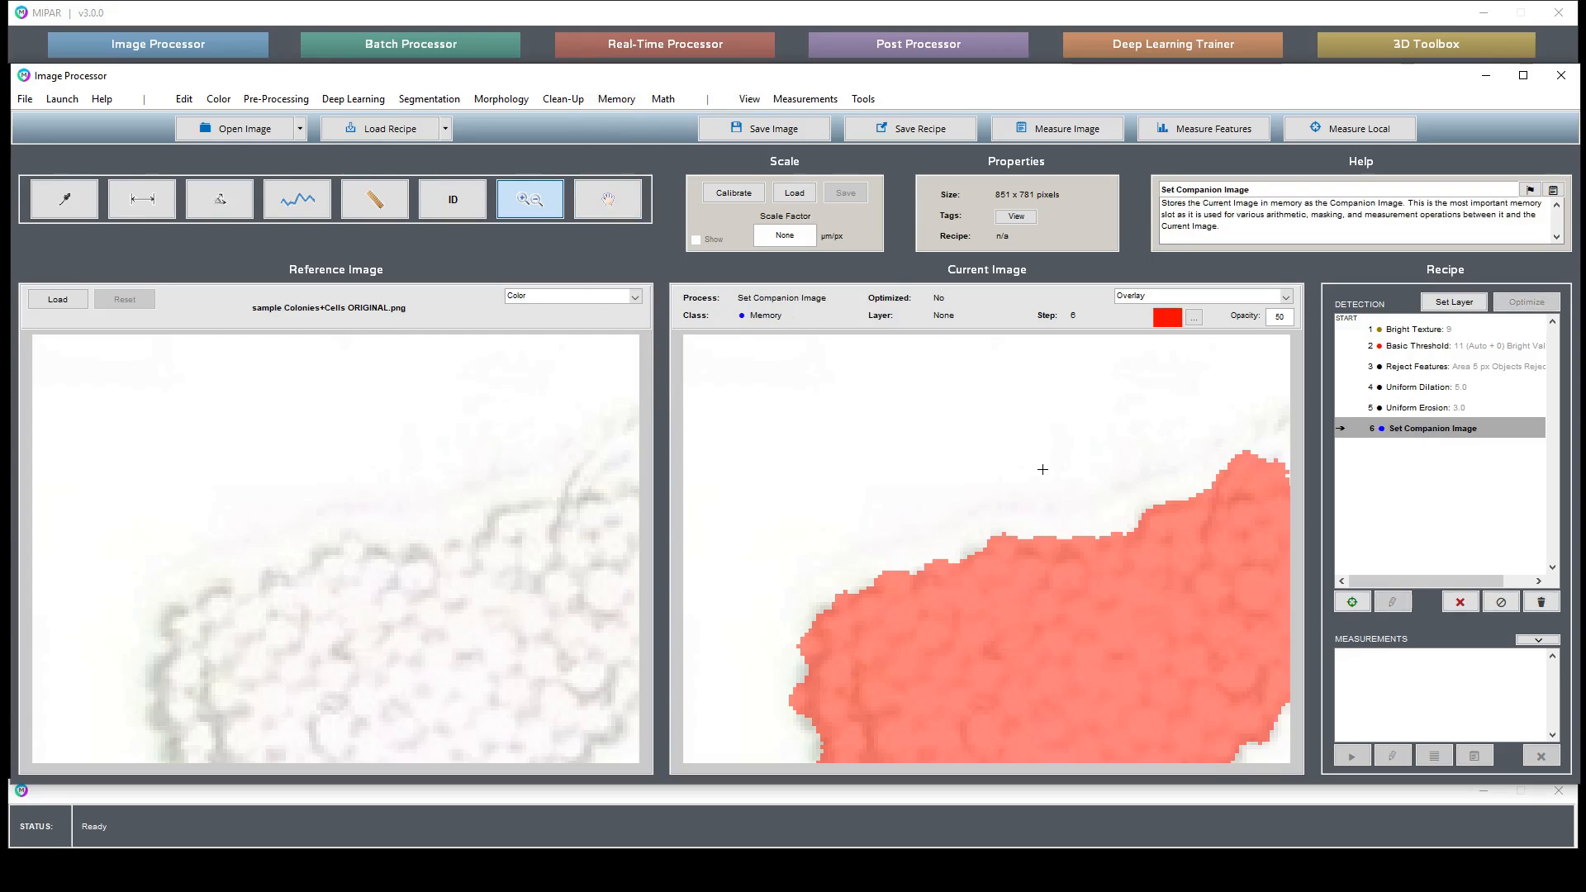
pyautogui.click(616, 99)
pyautogui.click(671, 399)
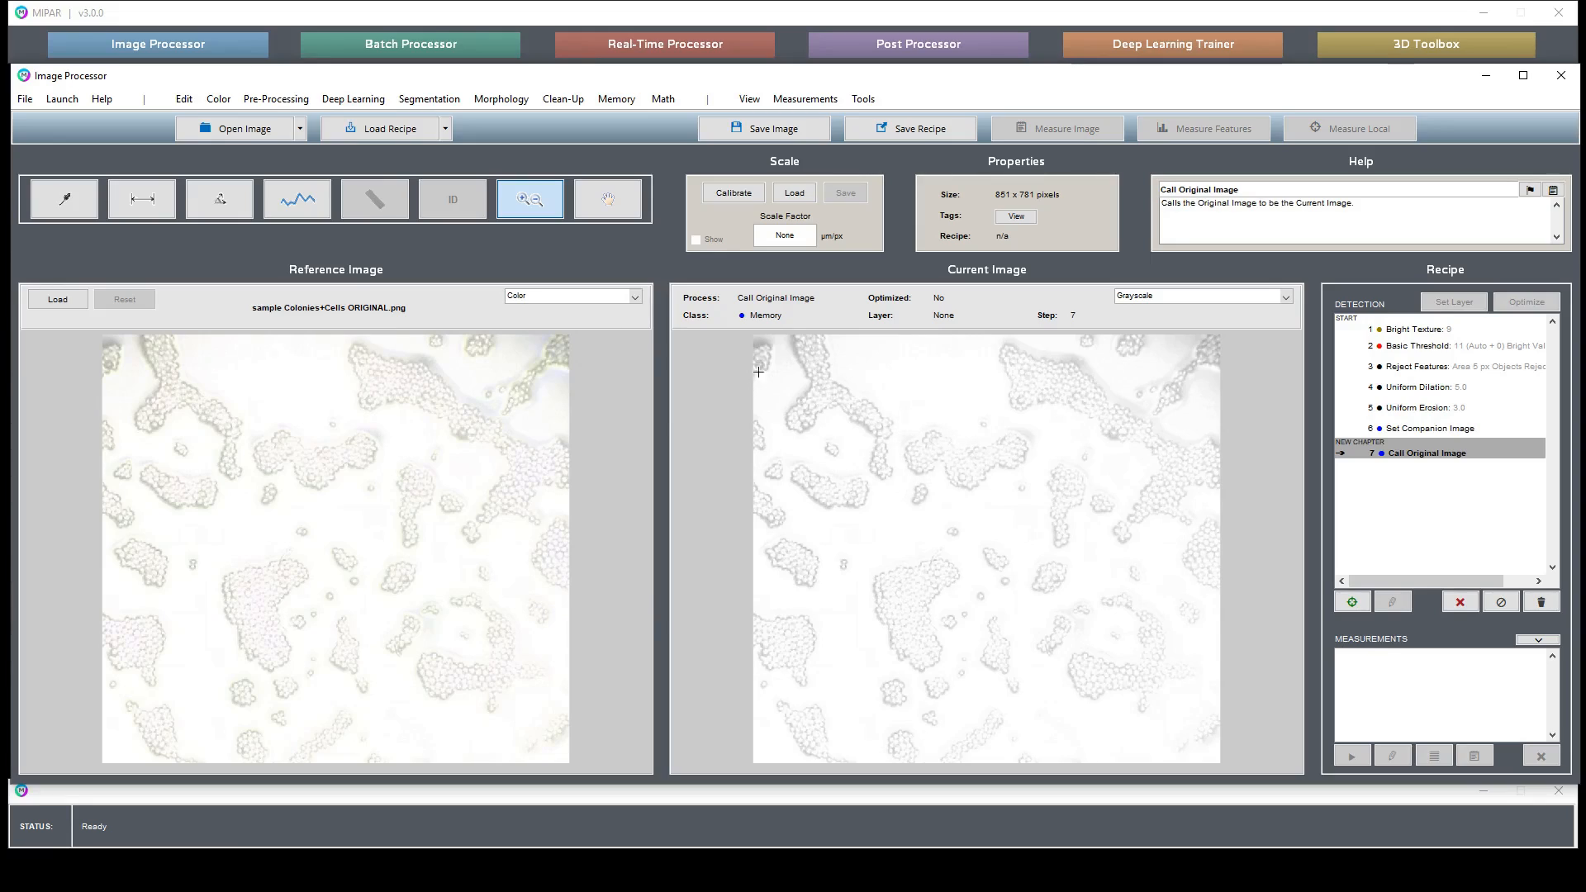
# - Open the Dark Texture filter and zoom its preview into a colony
pyautogui.click(276, 99)
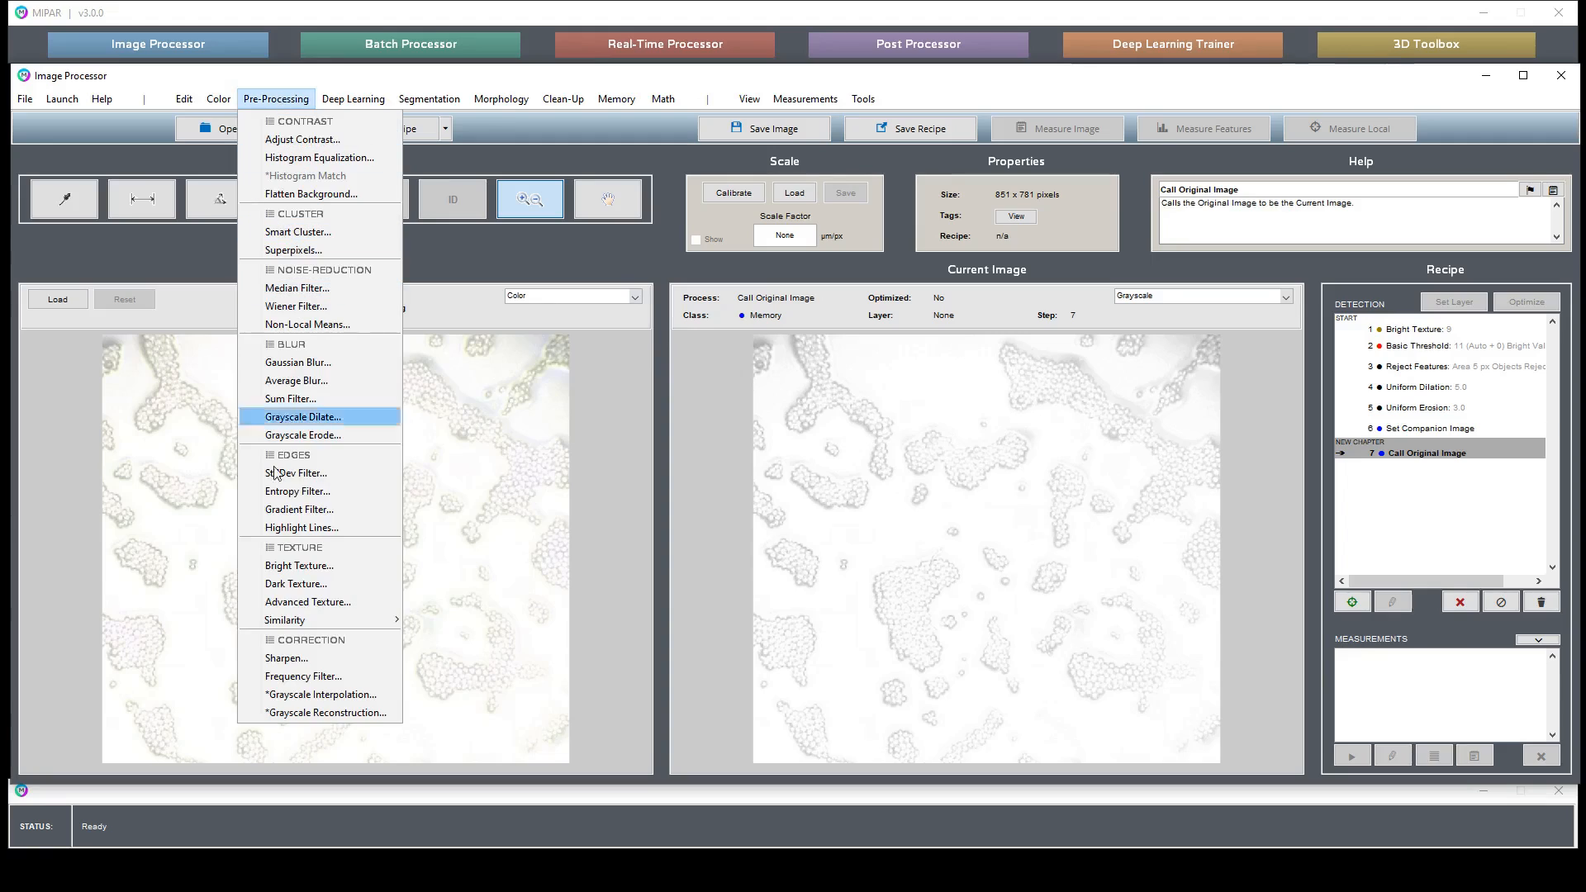
pyautogui.click(296, 584)
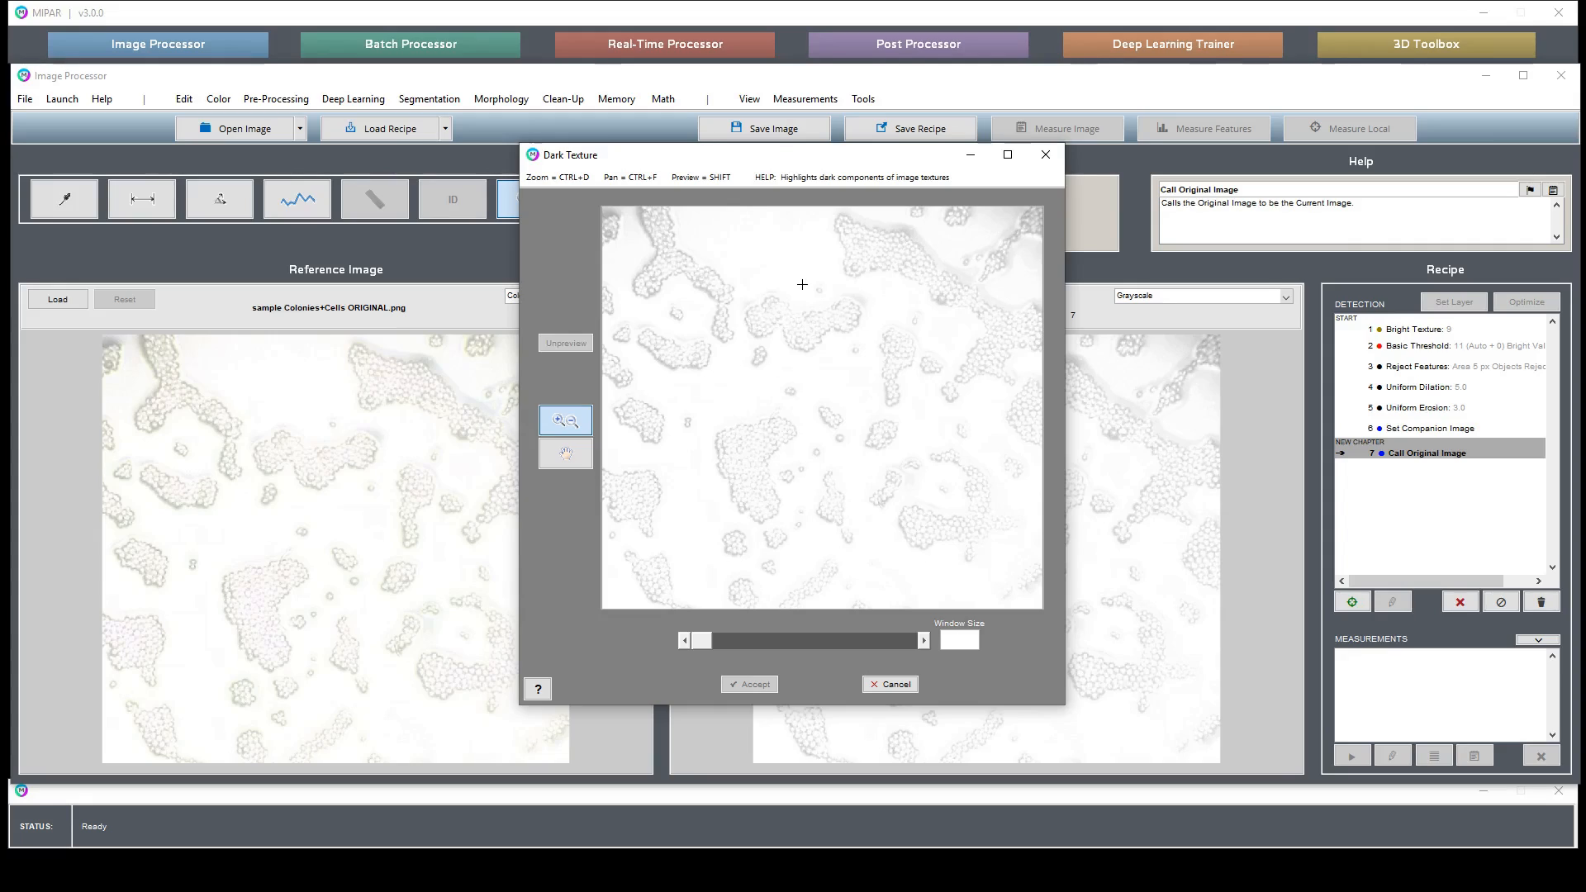
pyautogui.moveTo(801, 272); pyautogui.dragTo(886, 332)
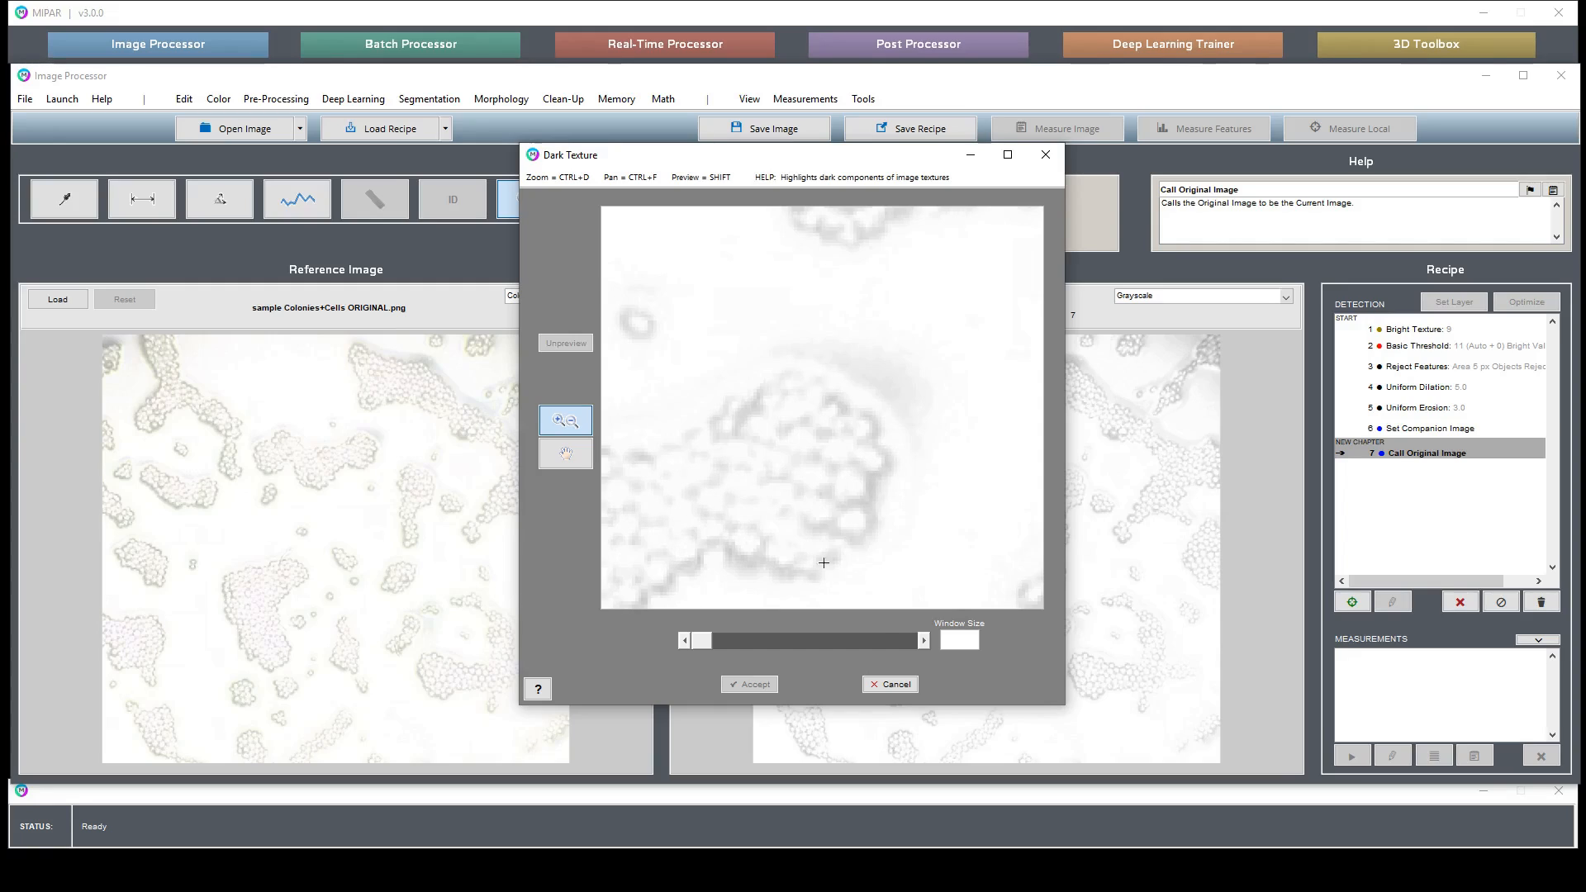
# - Try a Dark Texture window size of 13 and toggle the preview to compare with the image
pyautogui.click(924, 641)
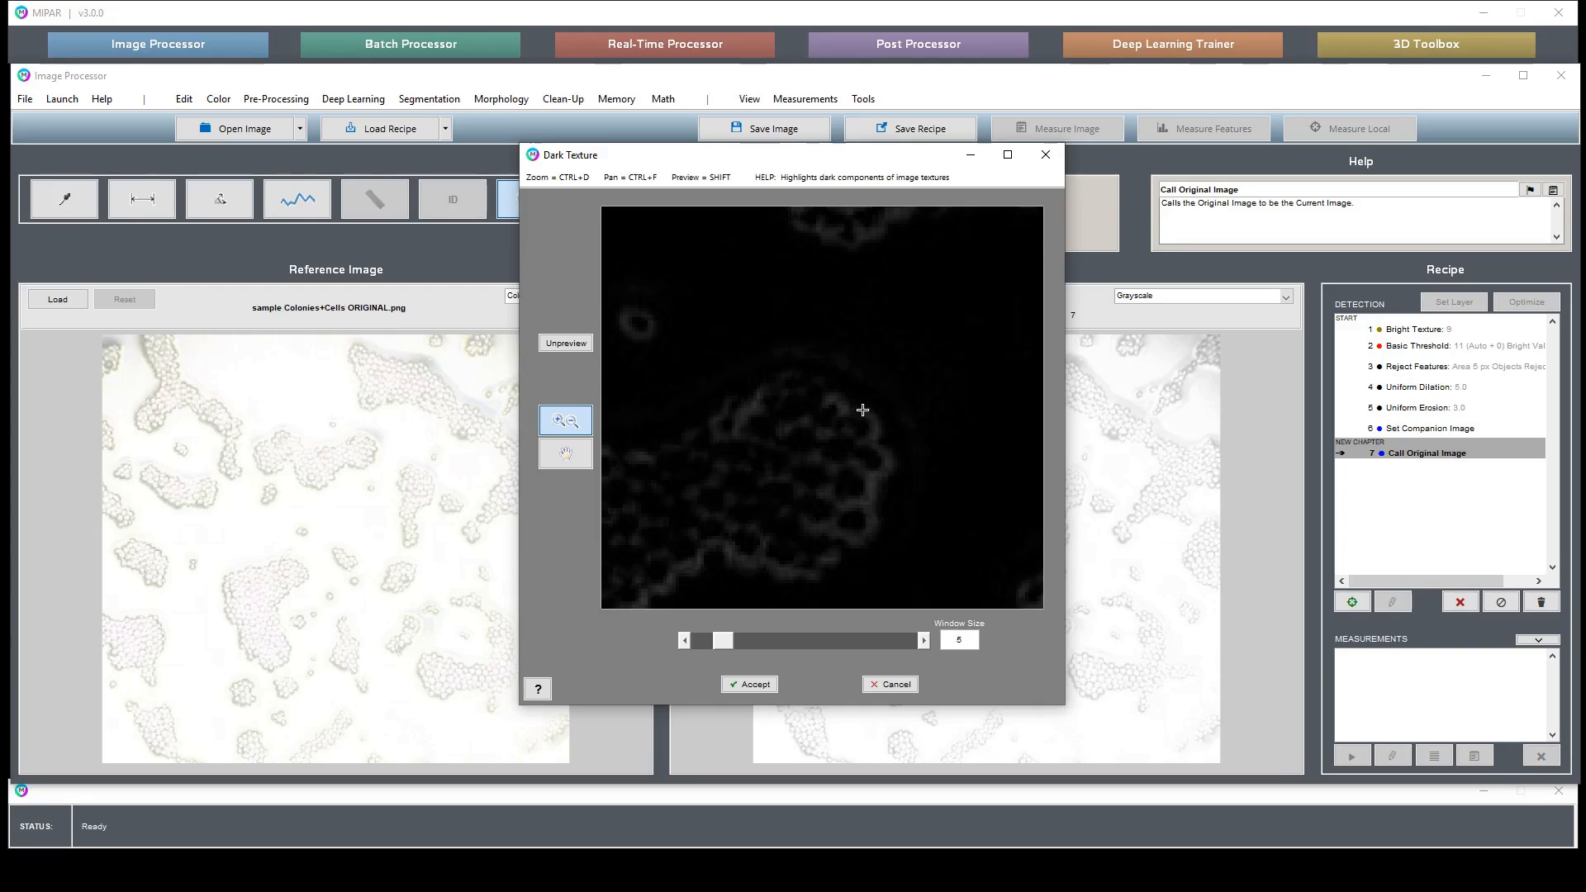
pyautogui.click(924, 641)
pyautogui.click(925, 642)
pyautogui.click(925, 641)
pyautogui.click(924, 641)
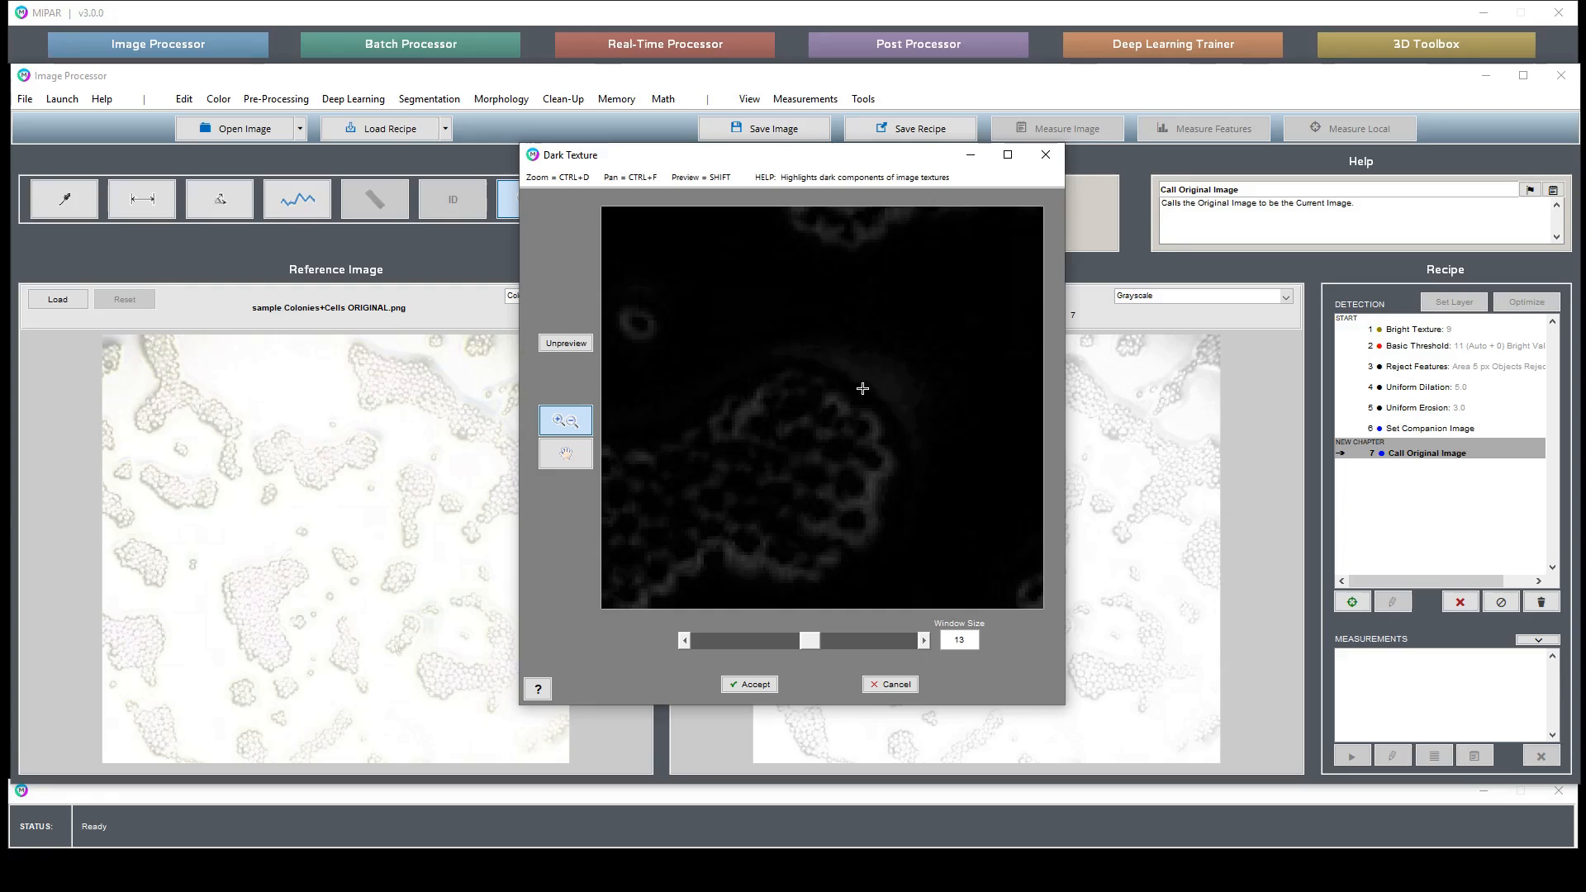
pyautogui.click(576, 346)
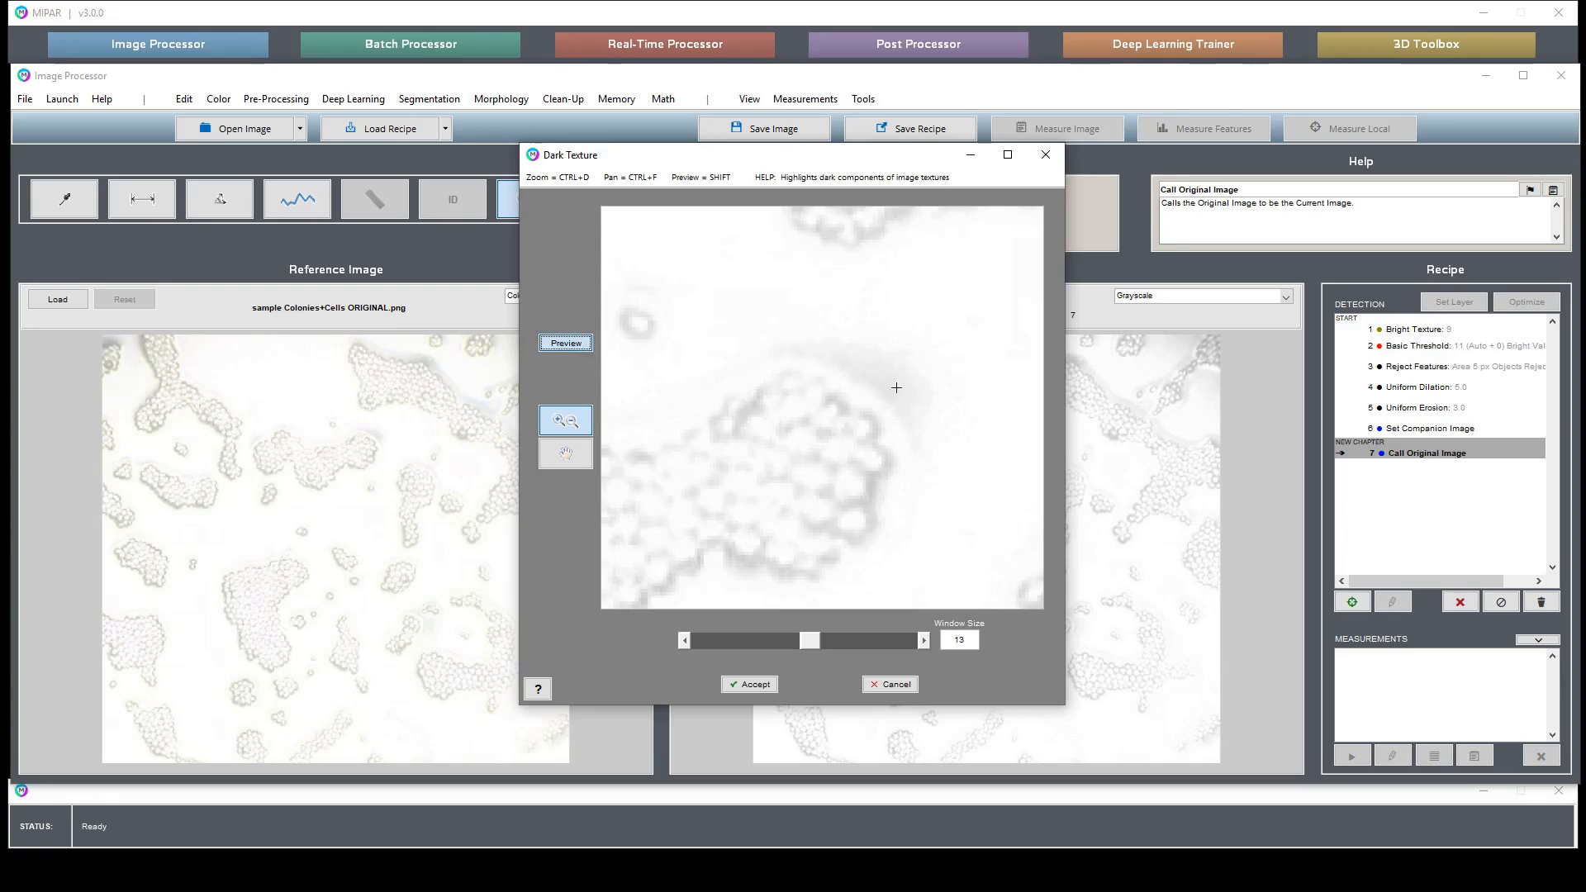
pyautogui.click(576, 345)
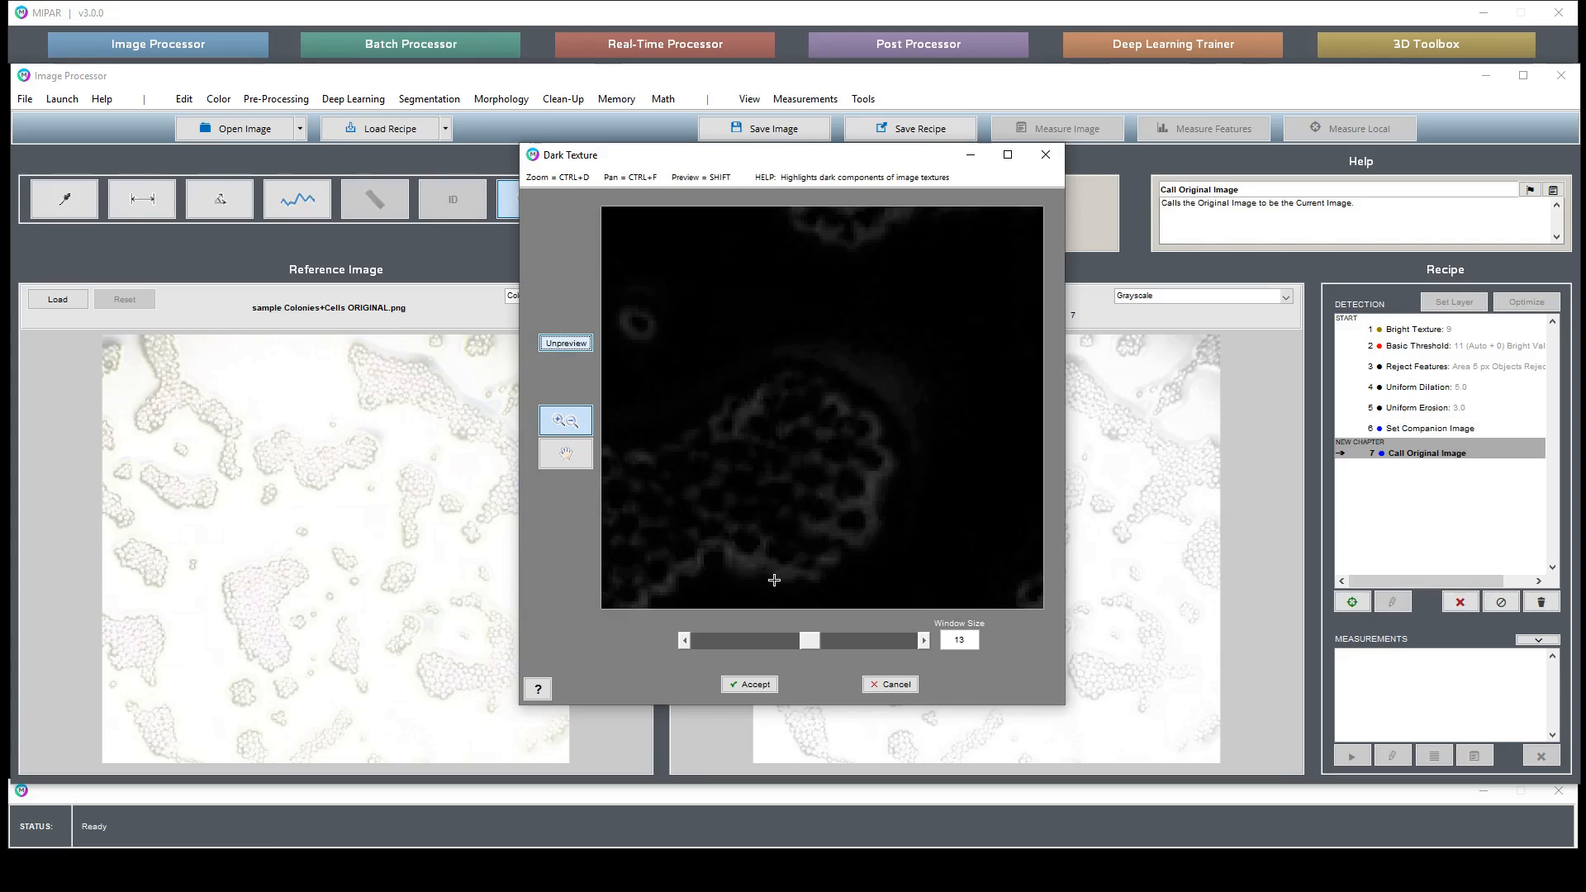
# - Set the Dark Texture window size to 5, pan across the preview, and accept the filter
pyautogui.click(686, 640)
pyautogui.click(686, 641)
pyautogui.click(686, 640)
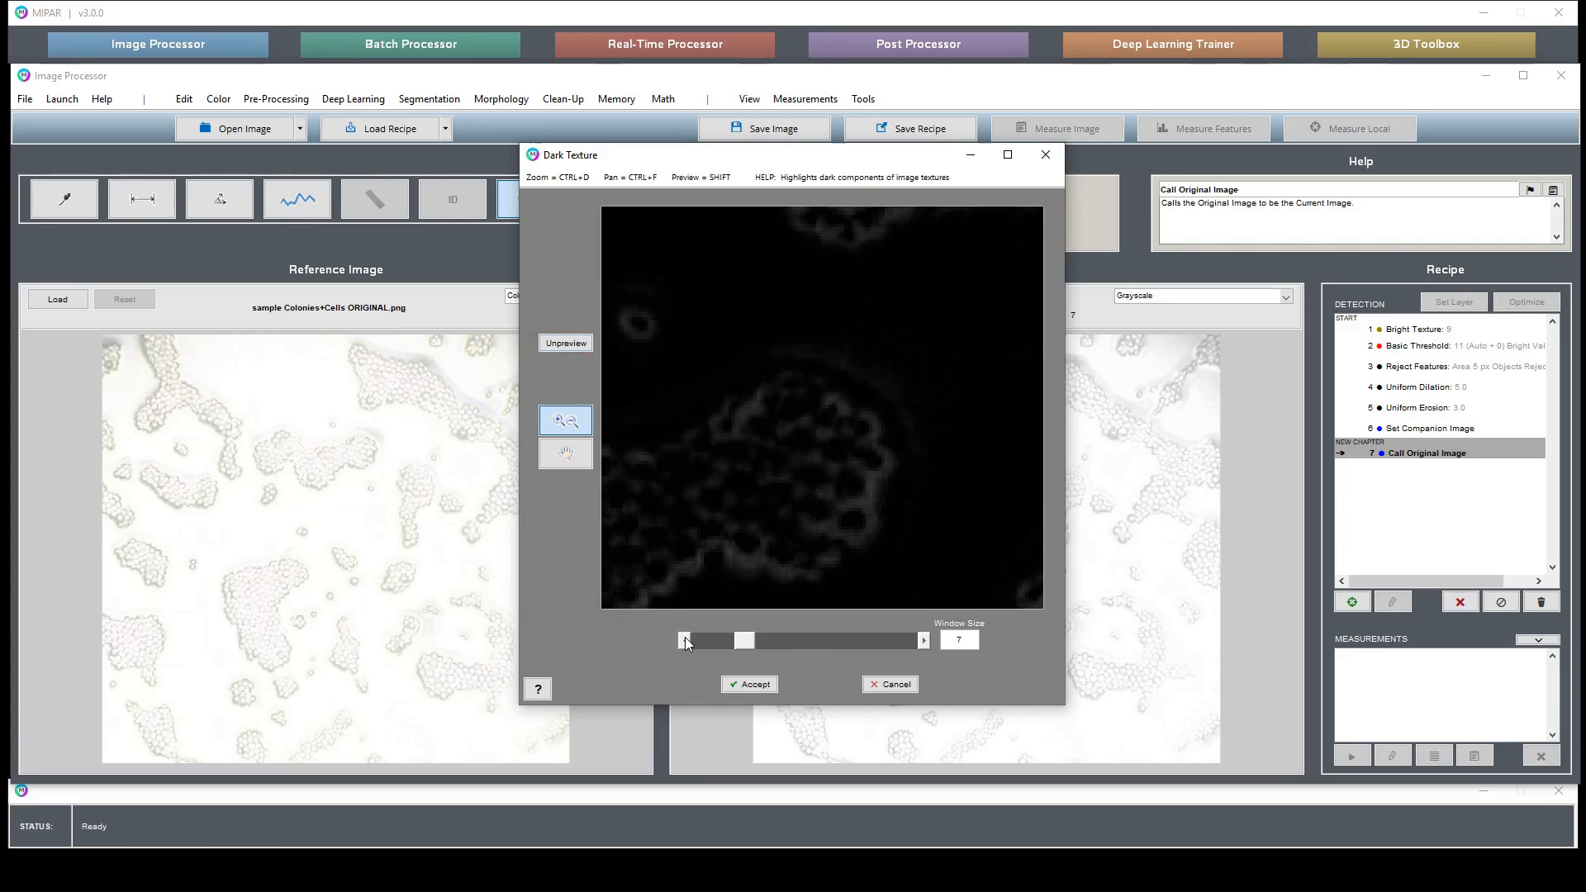
pyautogui.click(685, 640)
pyautogui.click(685, 640)
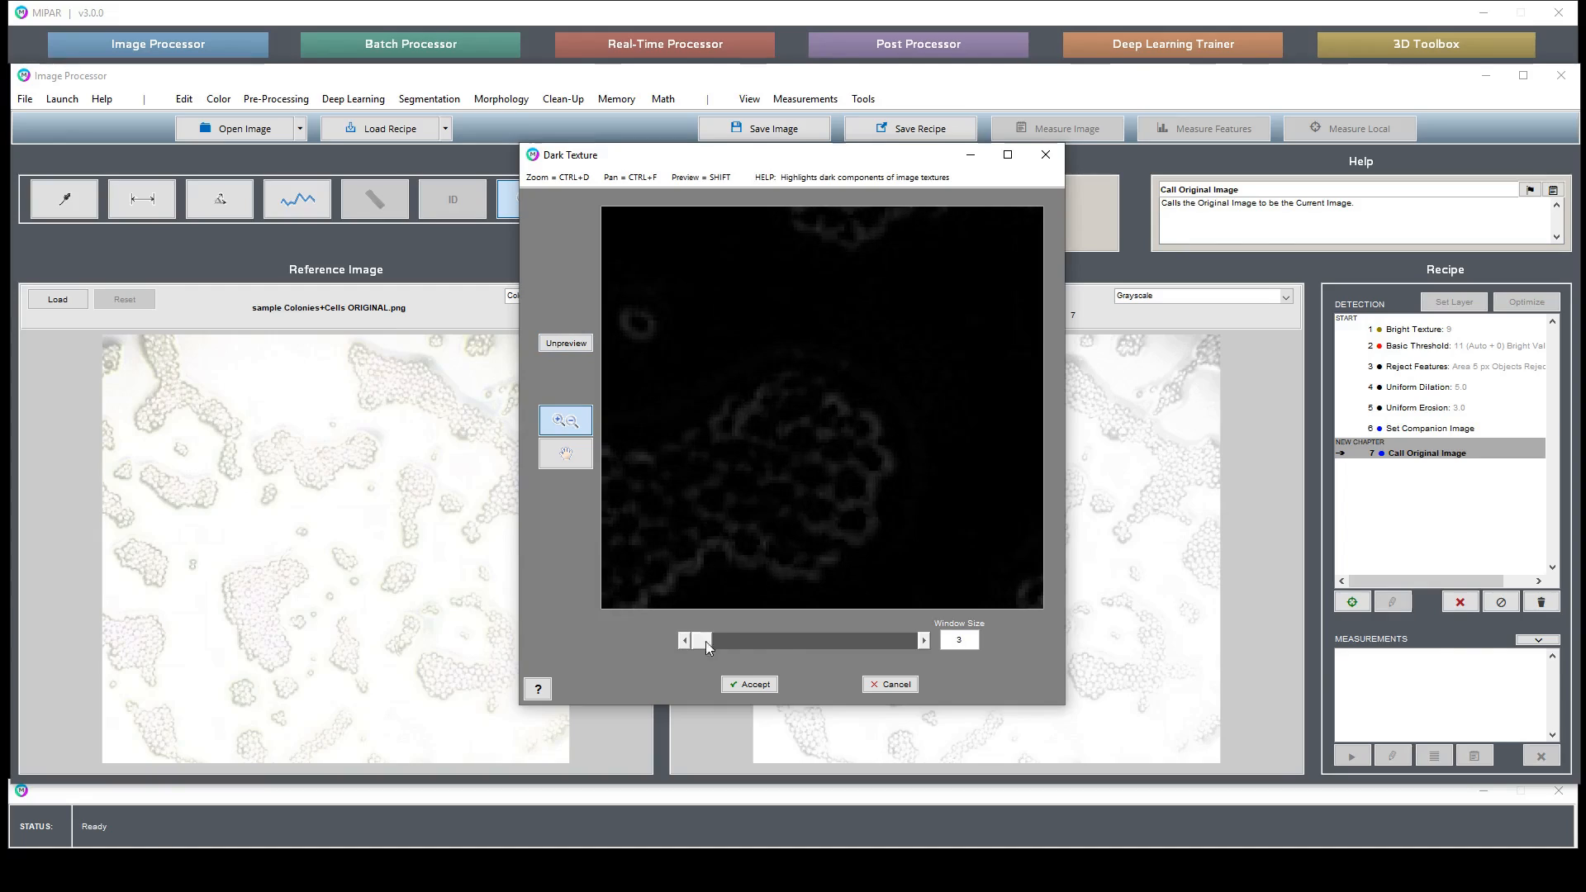
pyautogui.click(924, 641)
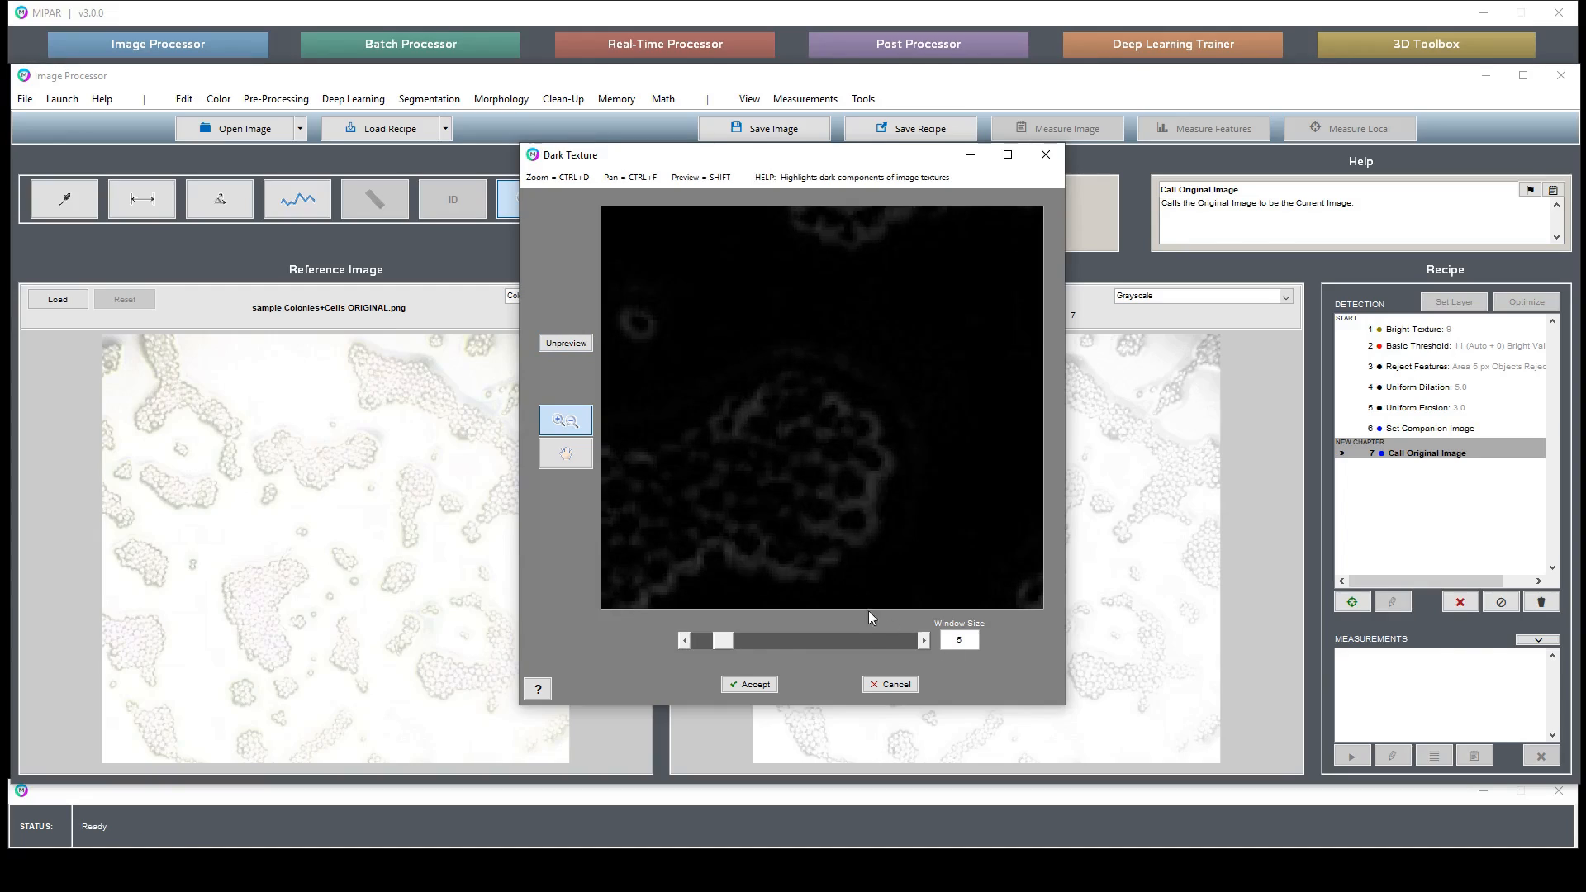
pyautogui.click(566, 454)
pyautogui.moveTo(782, 527); pyautogui.dragTo(854, 436)
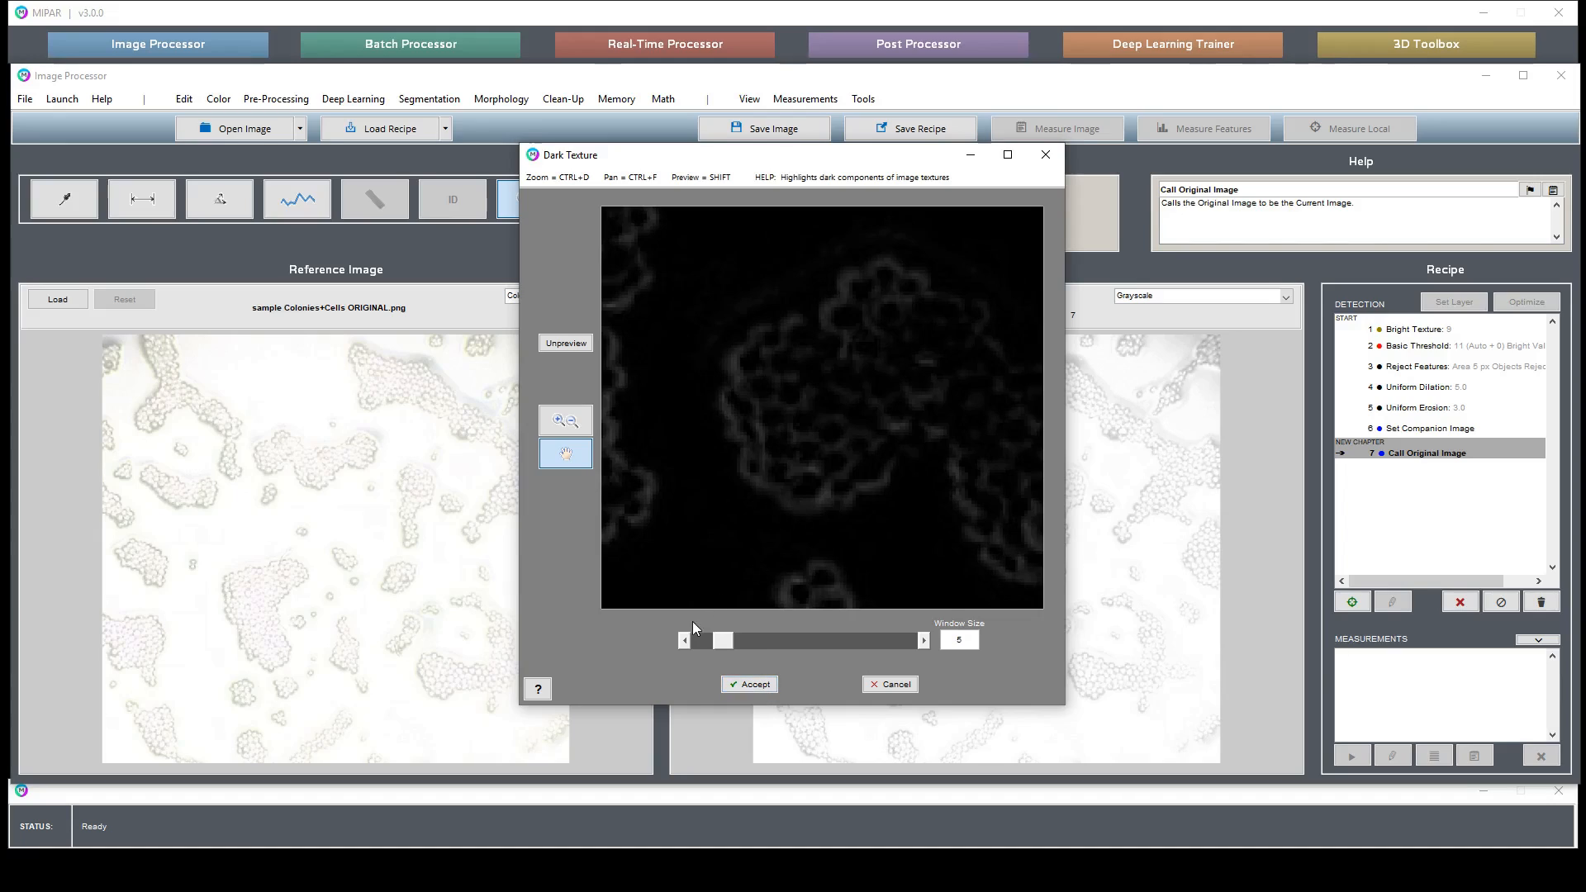
pyautogui.click(684, 642)
pyautogui.click(924, 642)
pyautogui.click(768, 687)
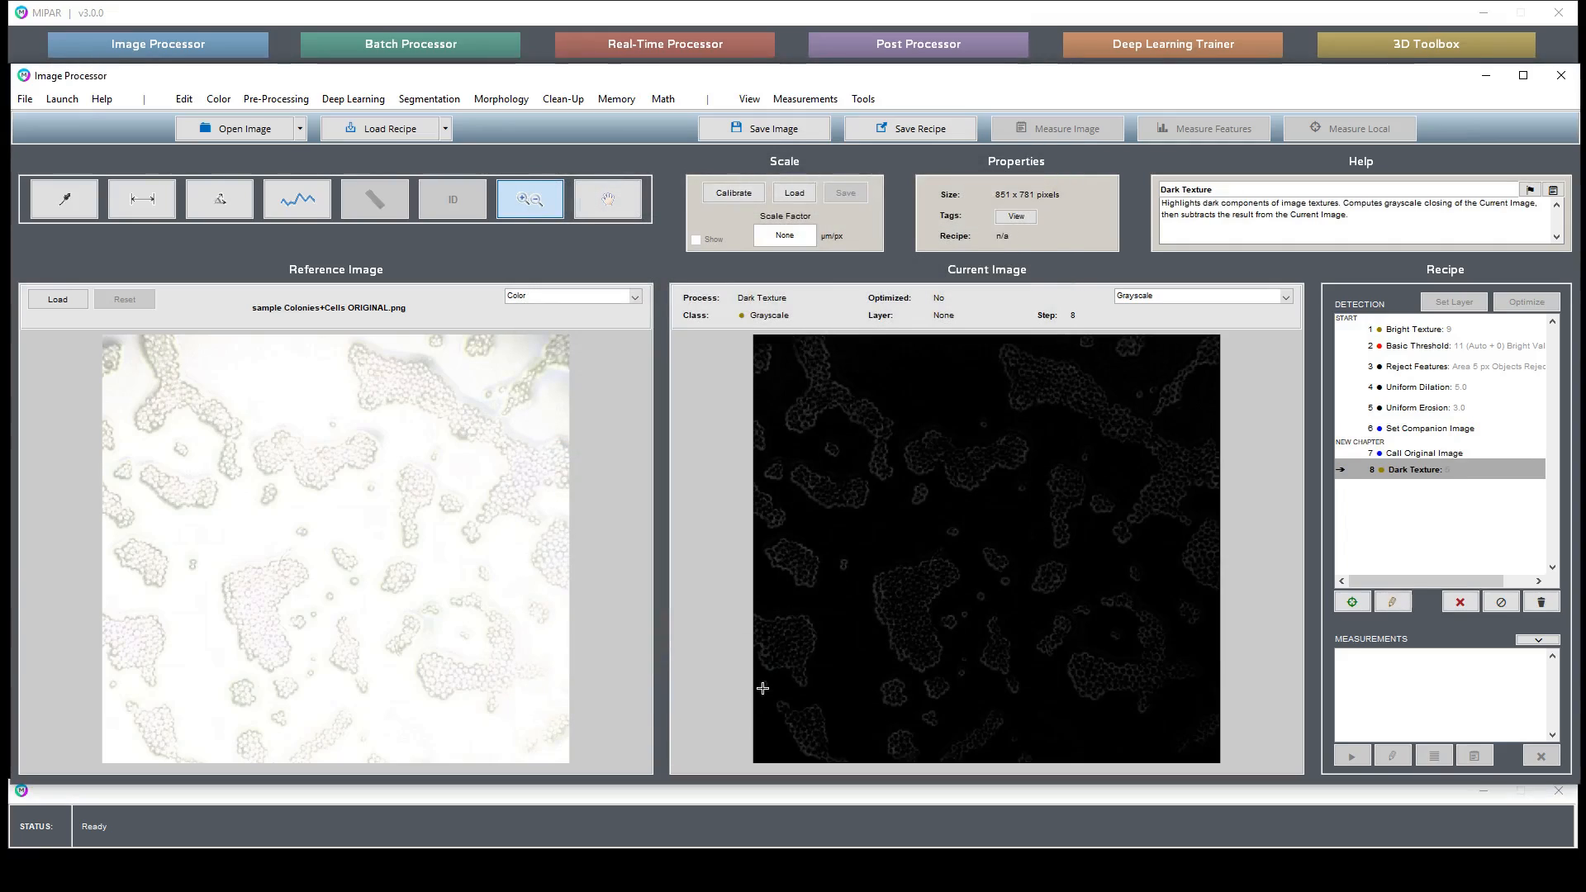
# - Apply a Basic Threshold in Auto mode selecting Bright pixels
pyautogui.click(616, 99)
pyautogui.moveTo(429, 99)
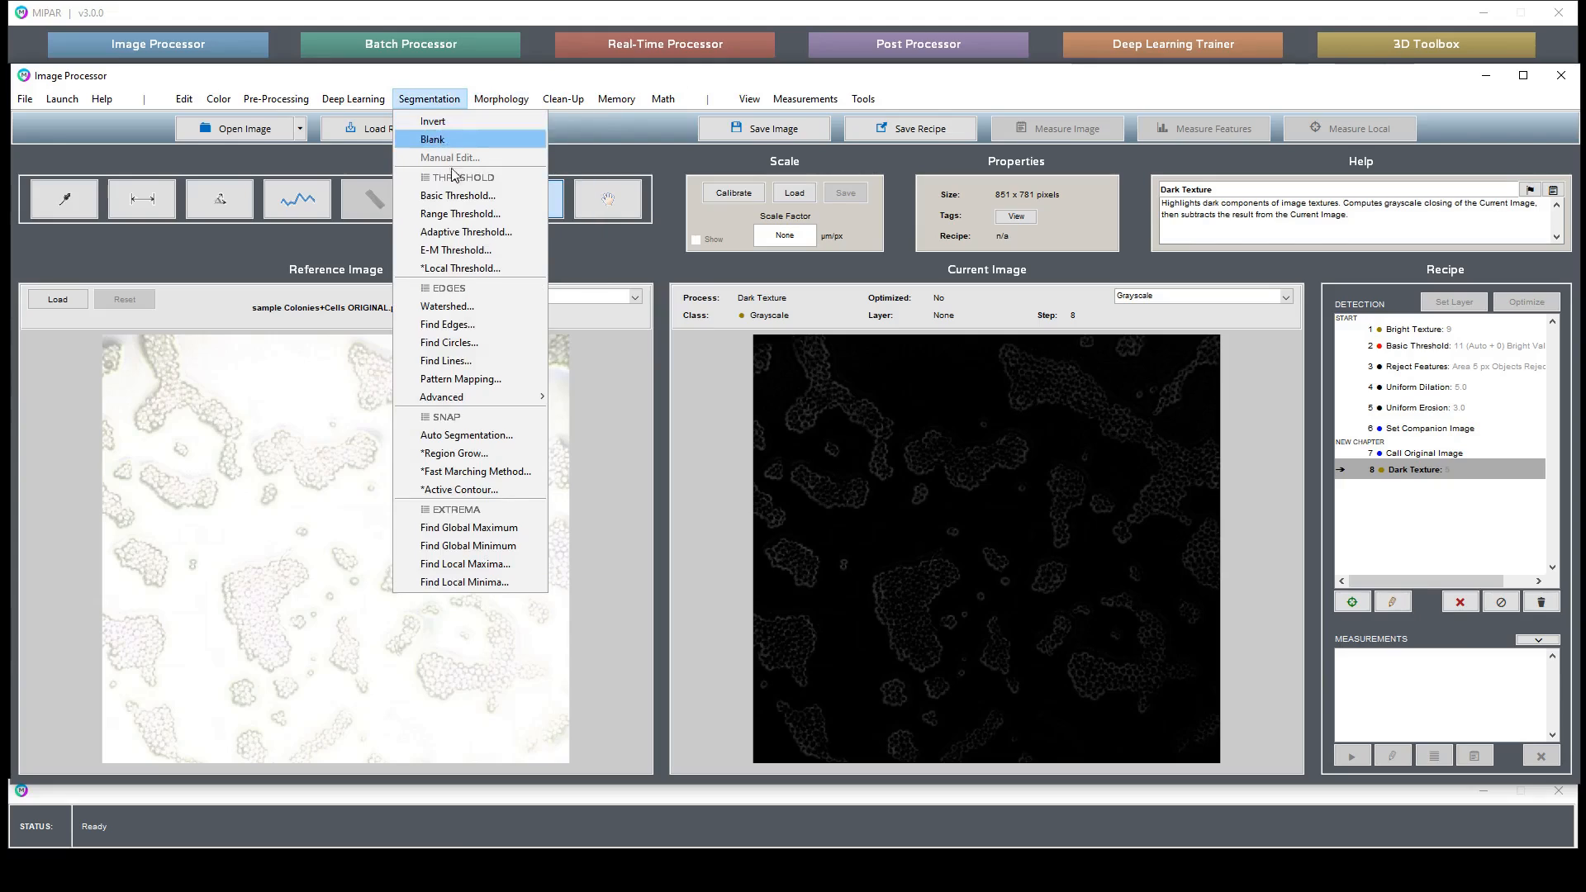
pyautogui.click(459, 196)
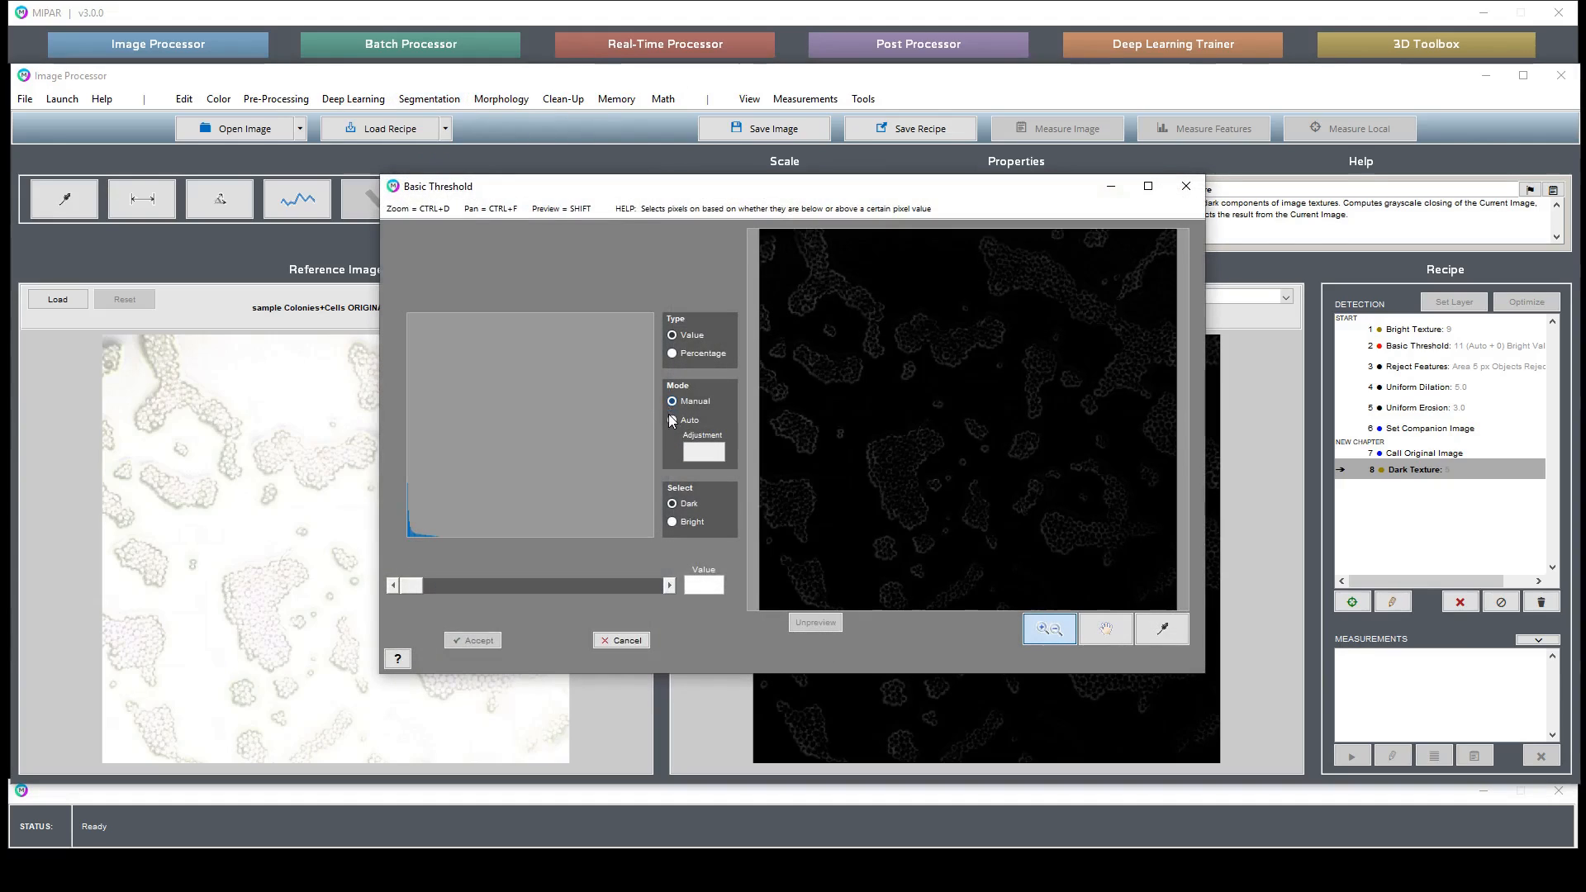
pyautogui.click(672, 421)
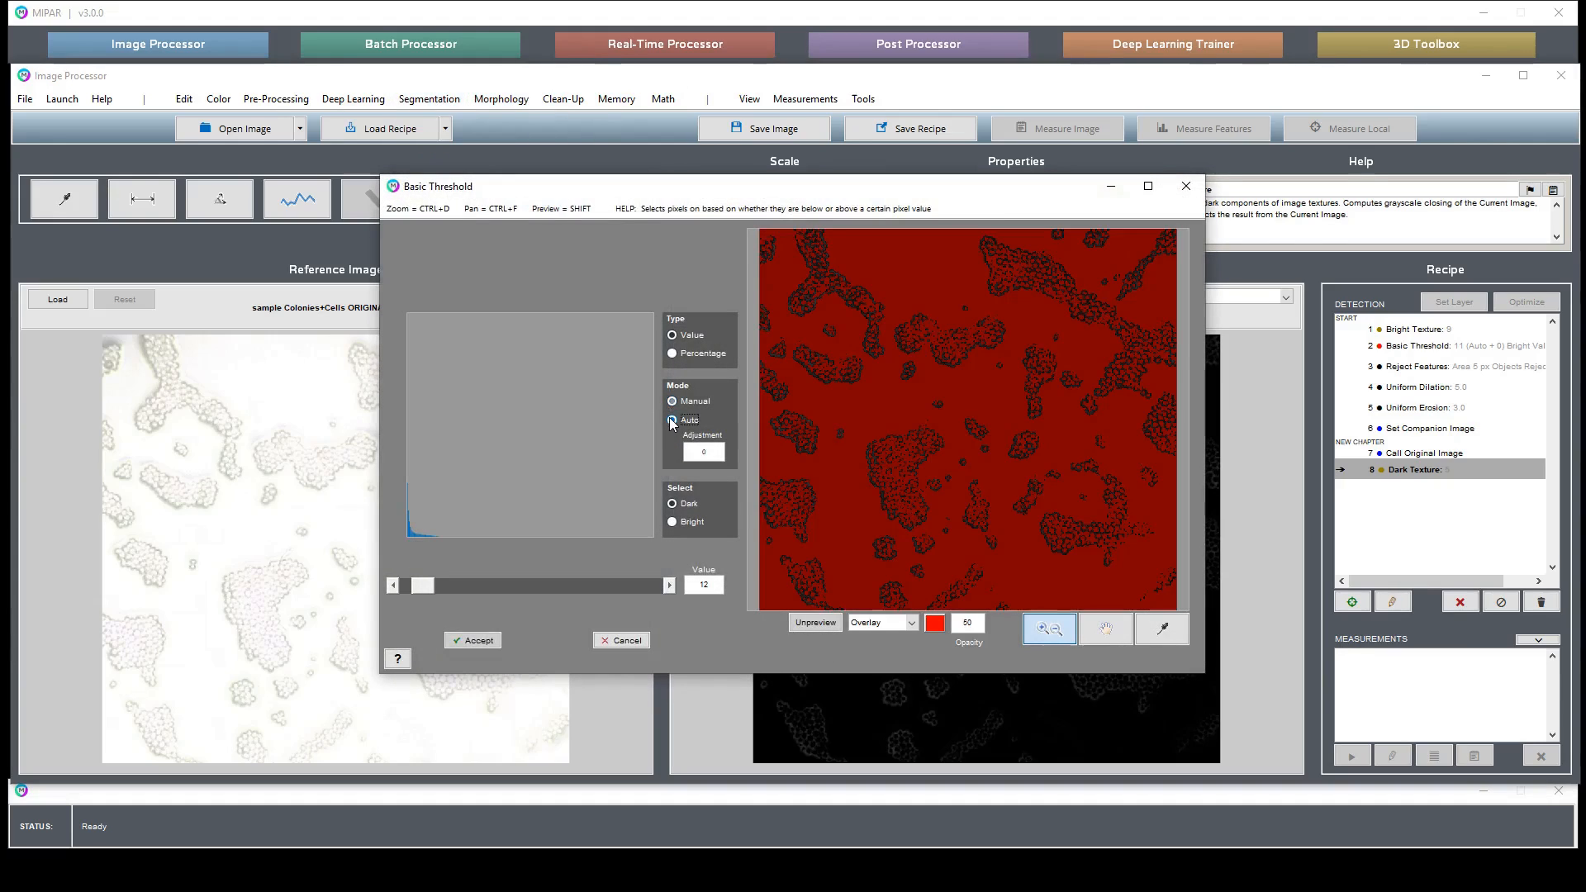
pyautogui.click(672, 521)
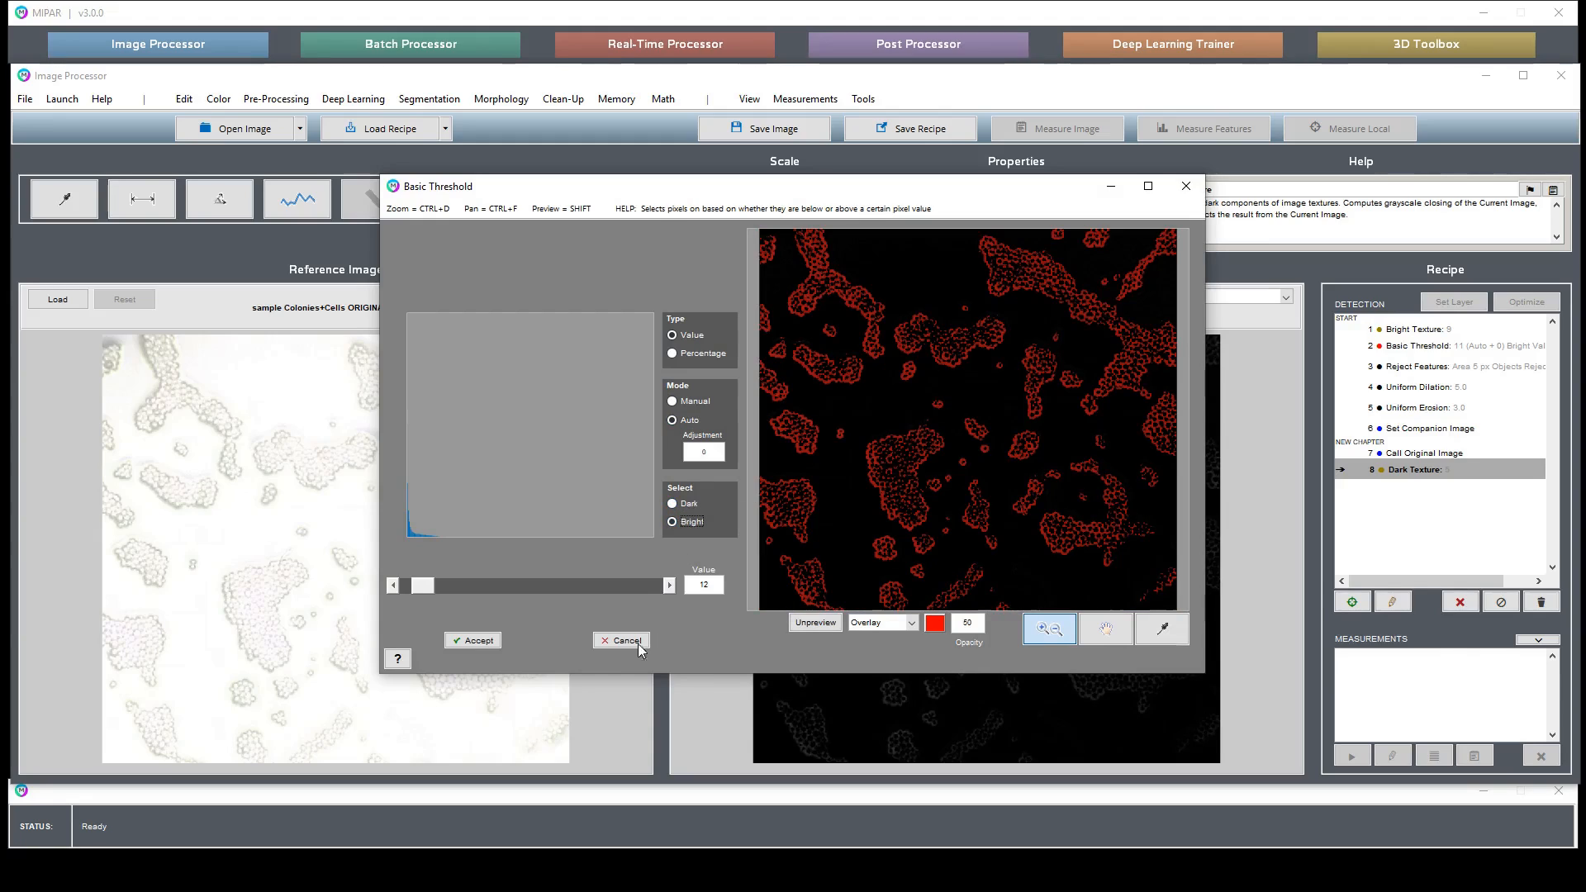
pyautogui.click(476, 642)
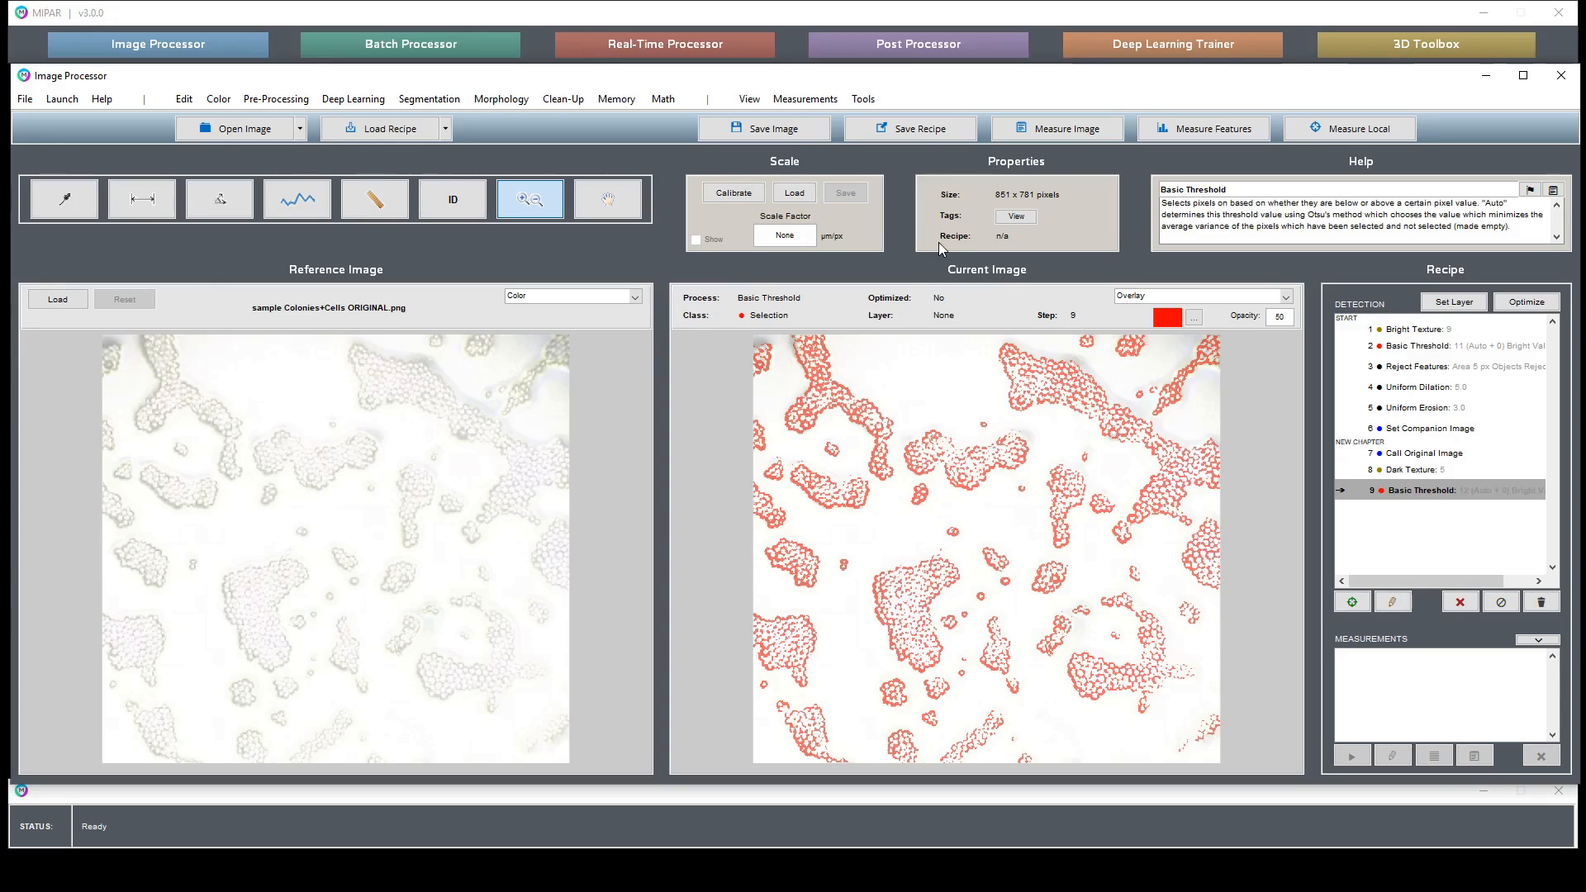
# - Open Uniform Dilation at depth 5 and toggle its preview overlay to compare against the image
pyautogui.click(500, 98)
pyautogui.moveTo(537, 122)
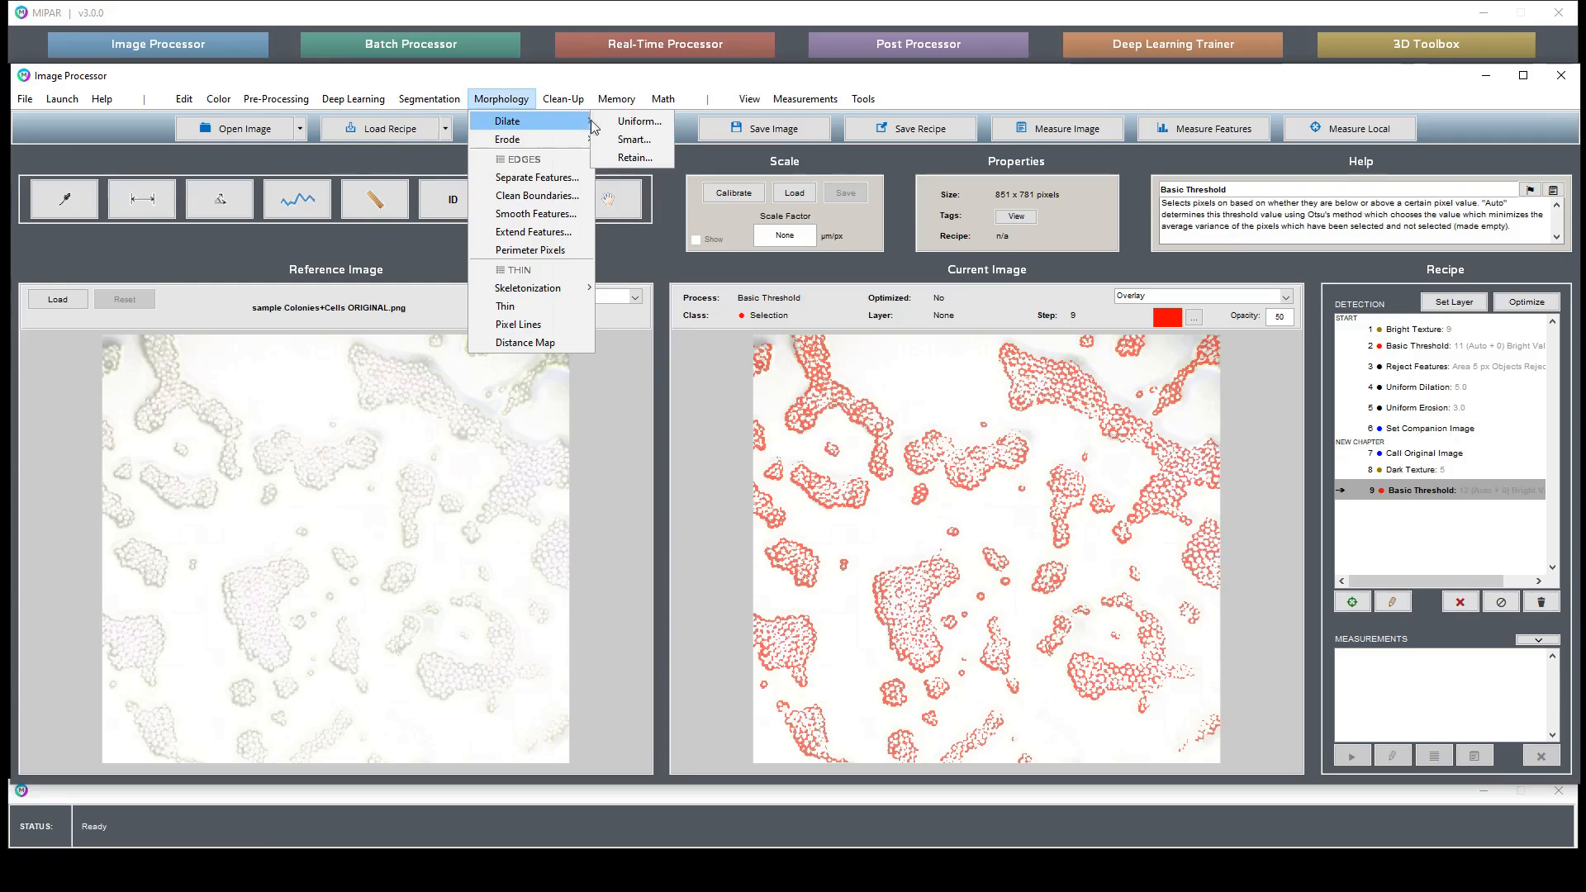
pyautogui.click(606, 128)
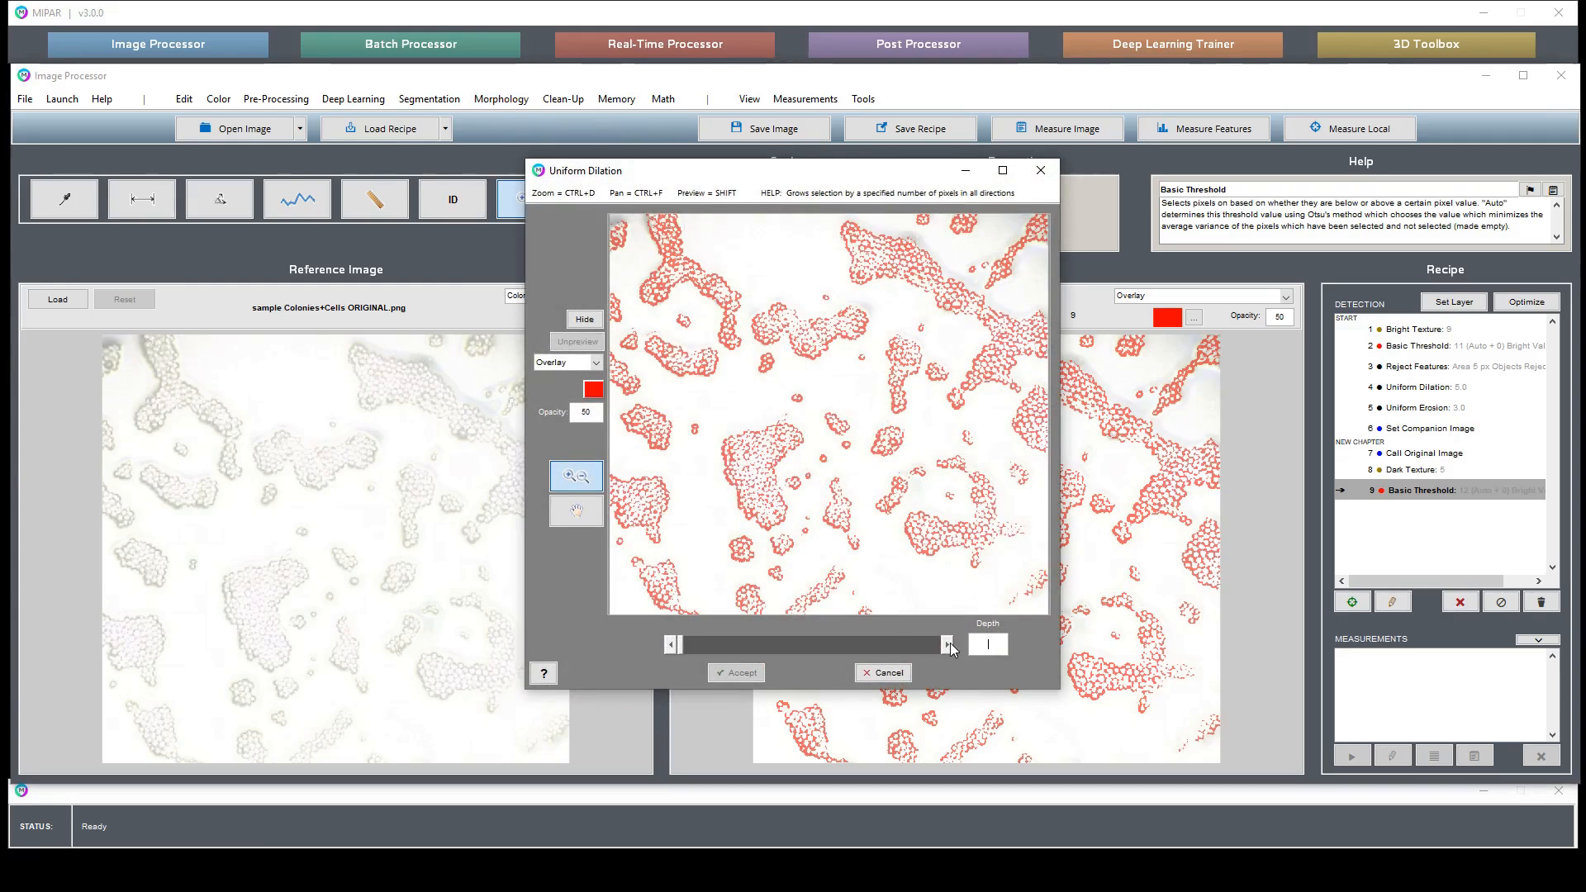
pyautogui.press('Return')
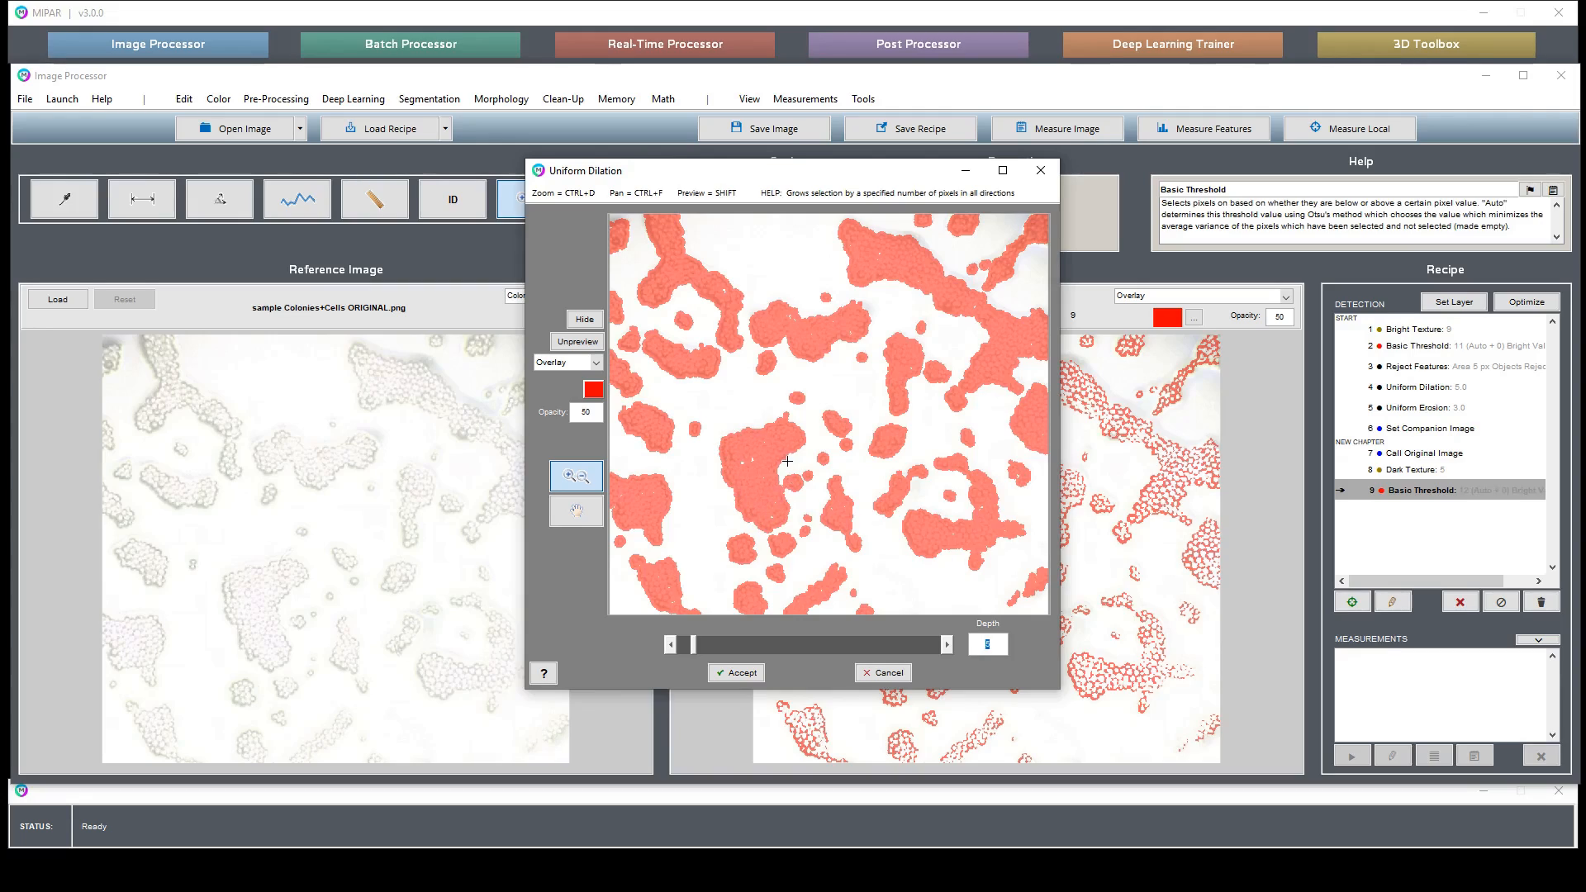
pyautogui.click(578, 342)
pyautogui.click(582, 342)
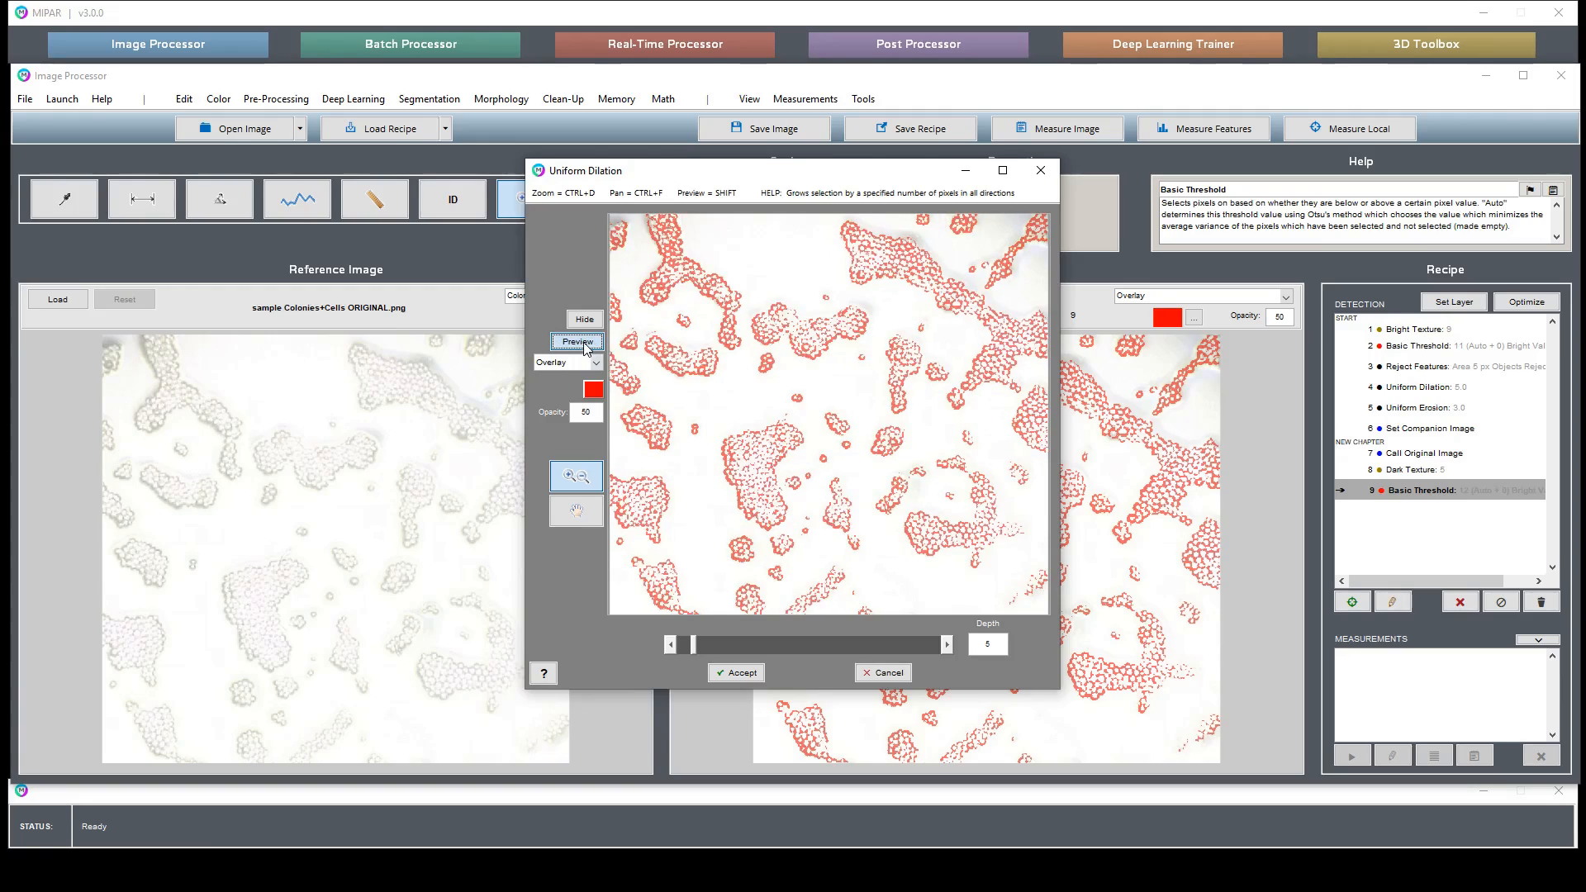
pyautogui.click(583, 342)
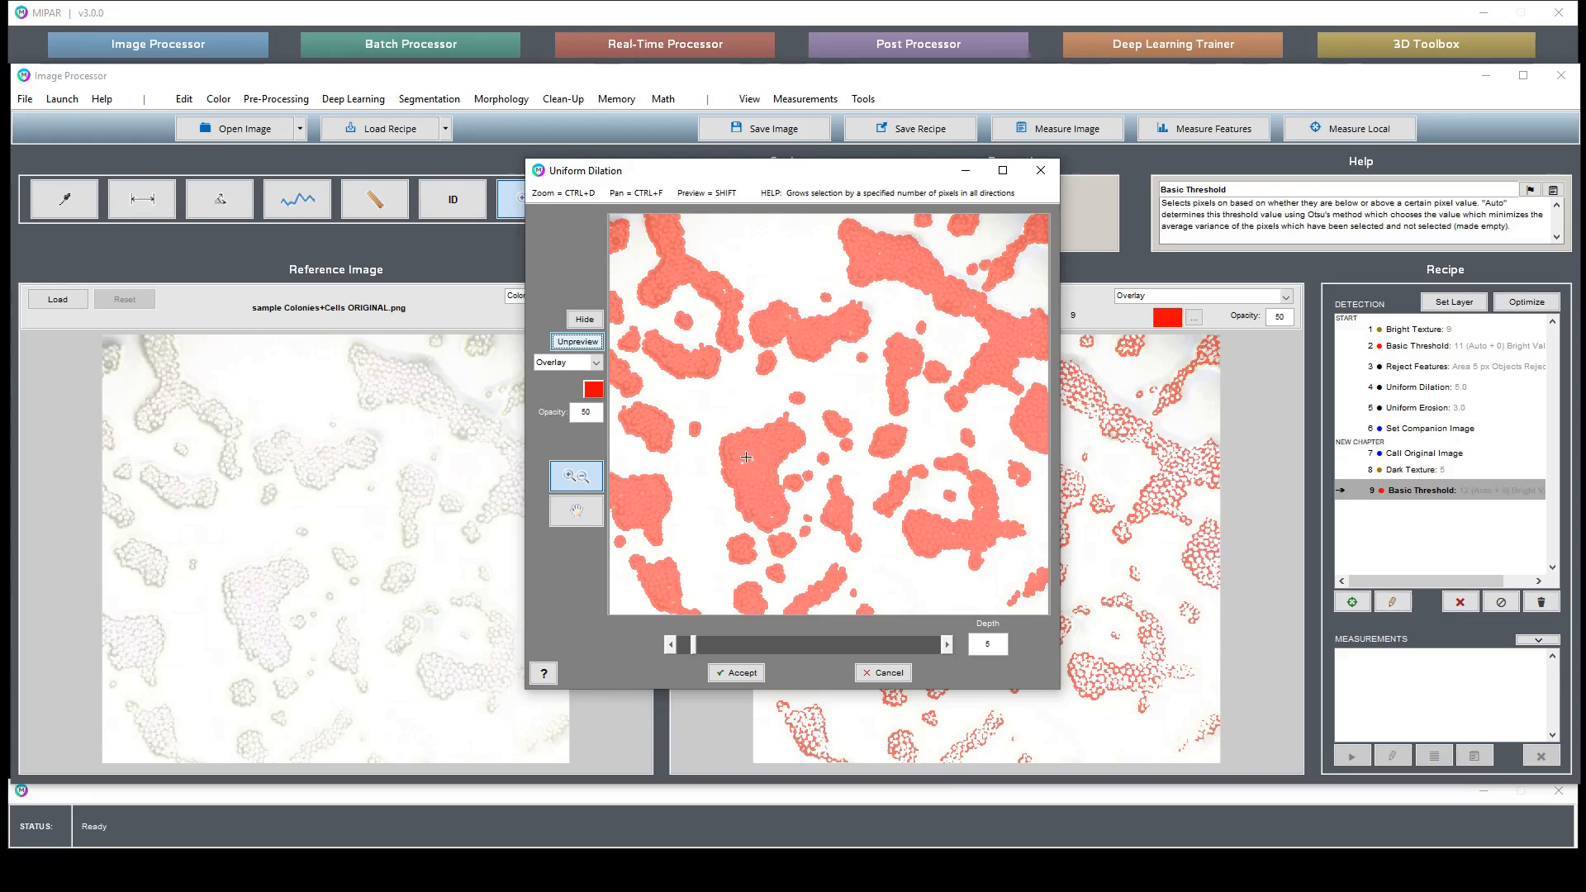
pyautogui.click(578, 341)
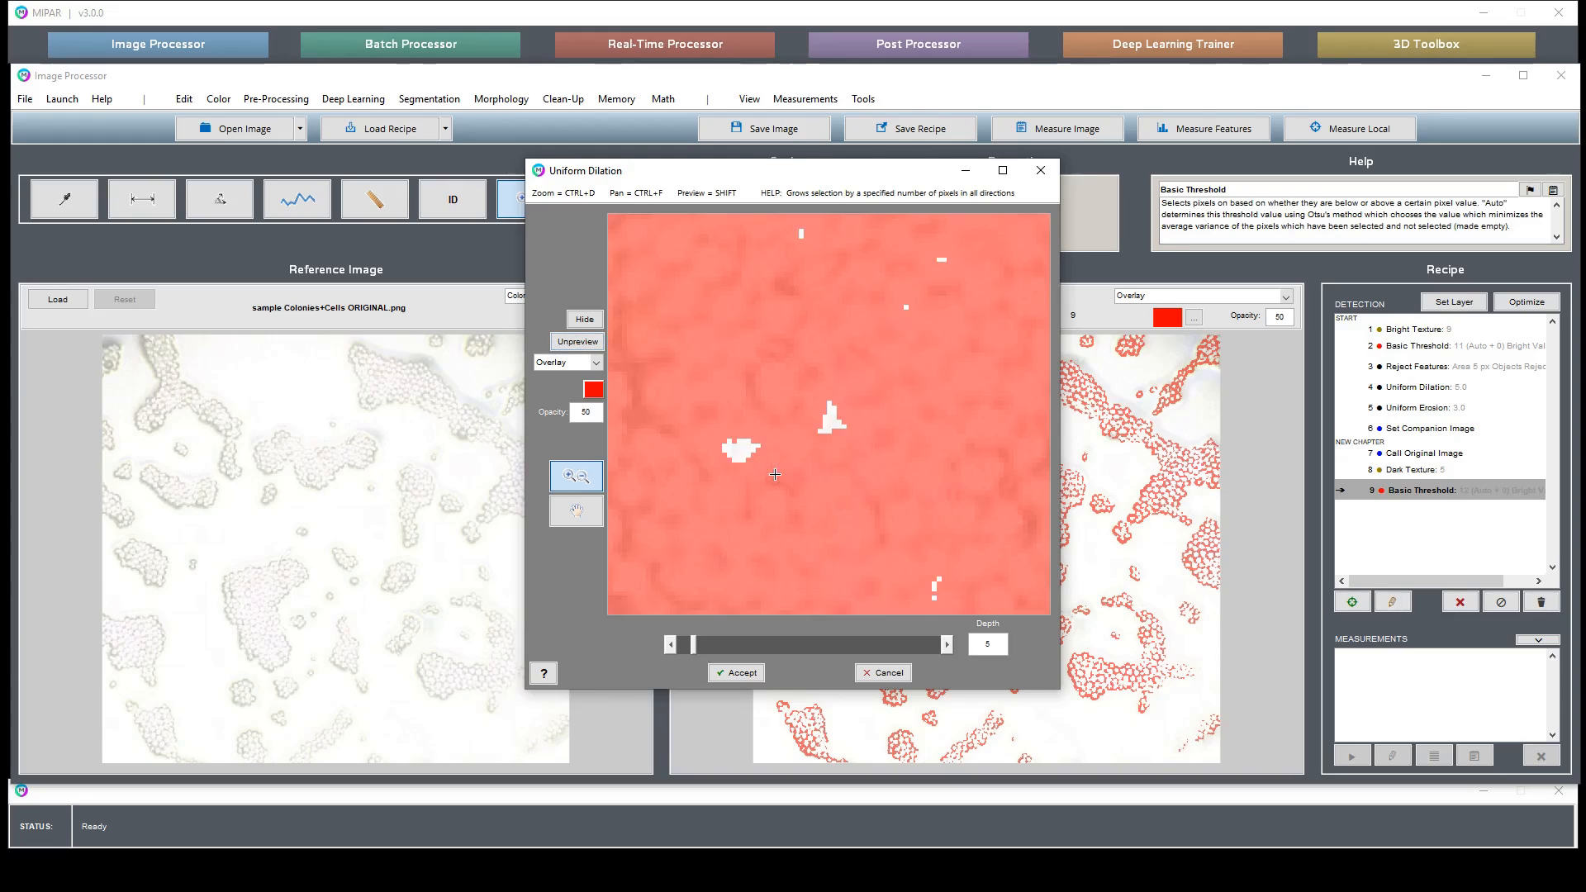
pyautogui.click(580, 341)
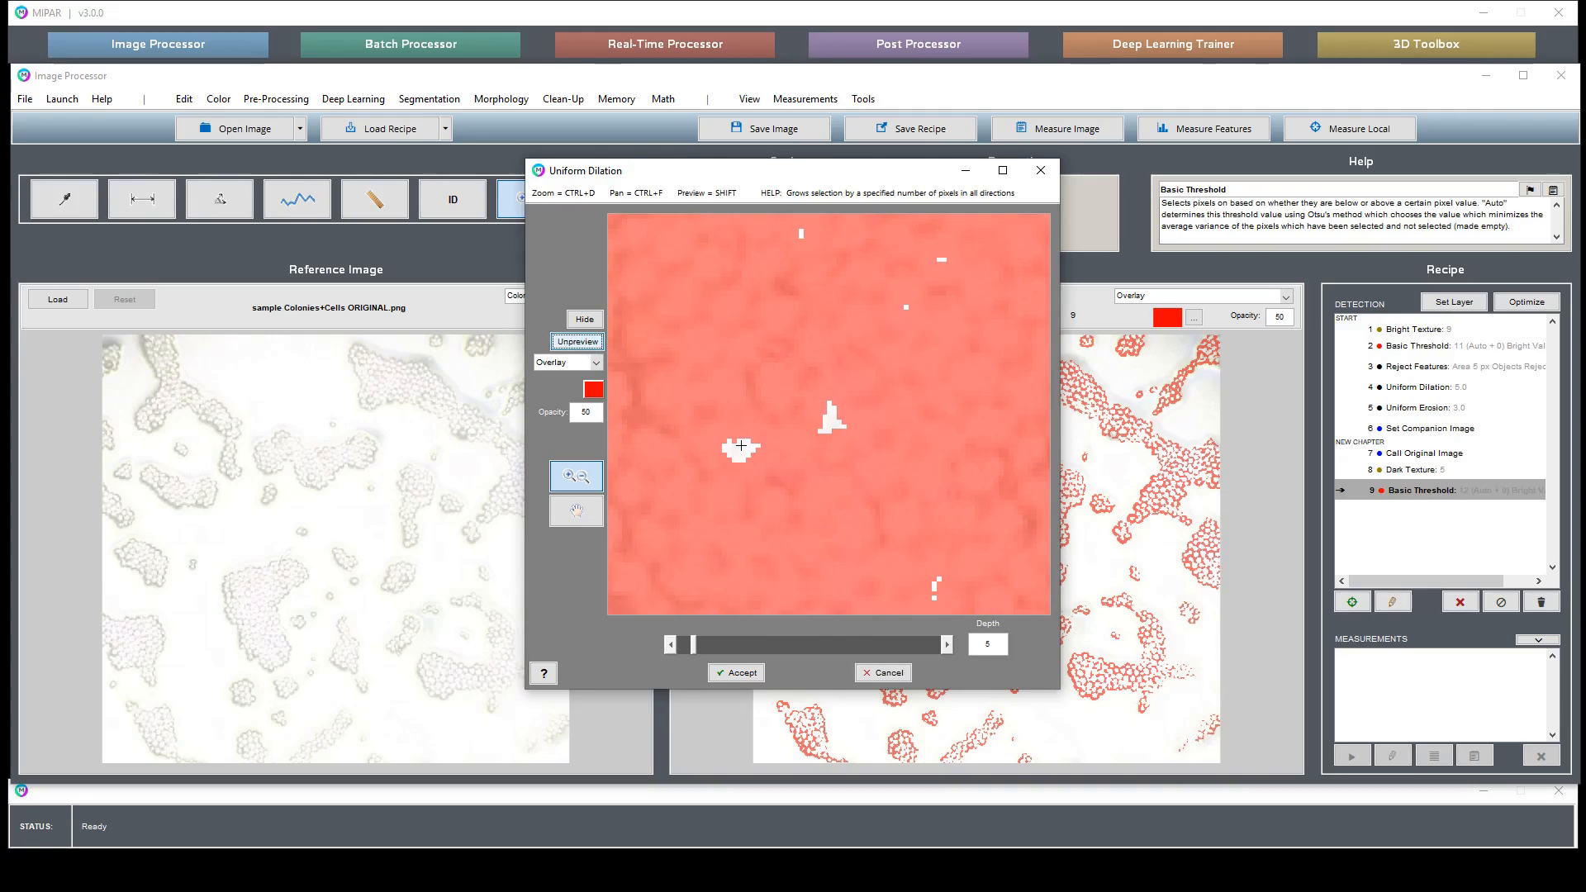
pyautogui.doubleClick(741, 446)
# - Compare a dilation depth of 3 on a zoomed region, then return the depth to 5 and accept
pyautogui.click(670, 645)
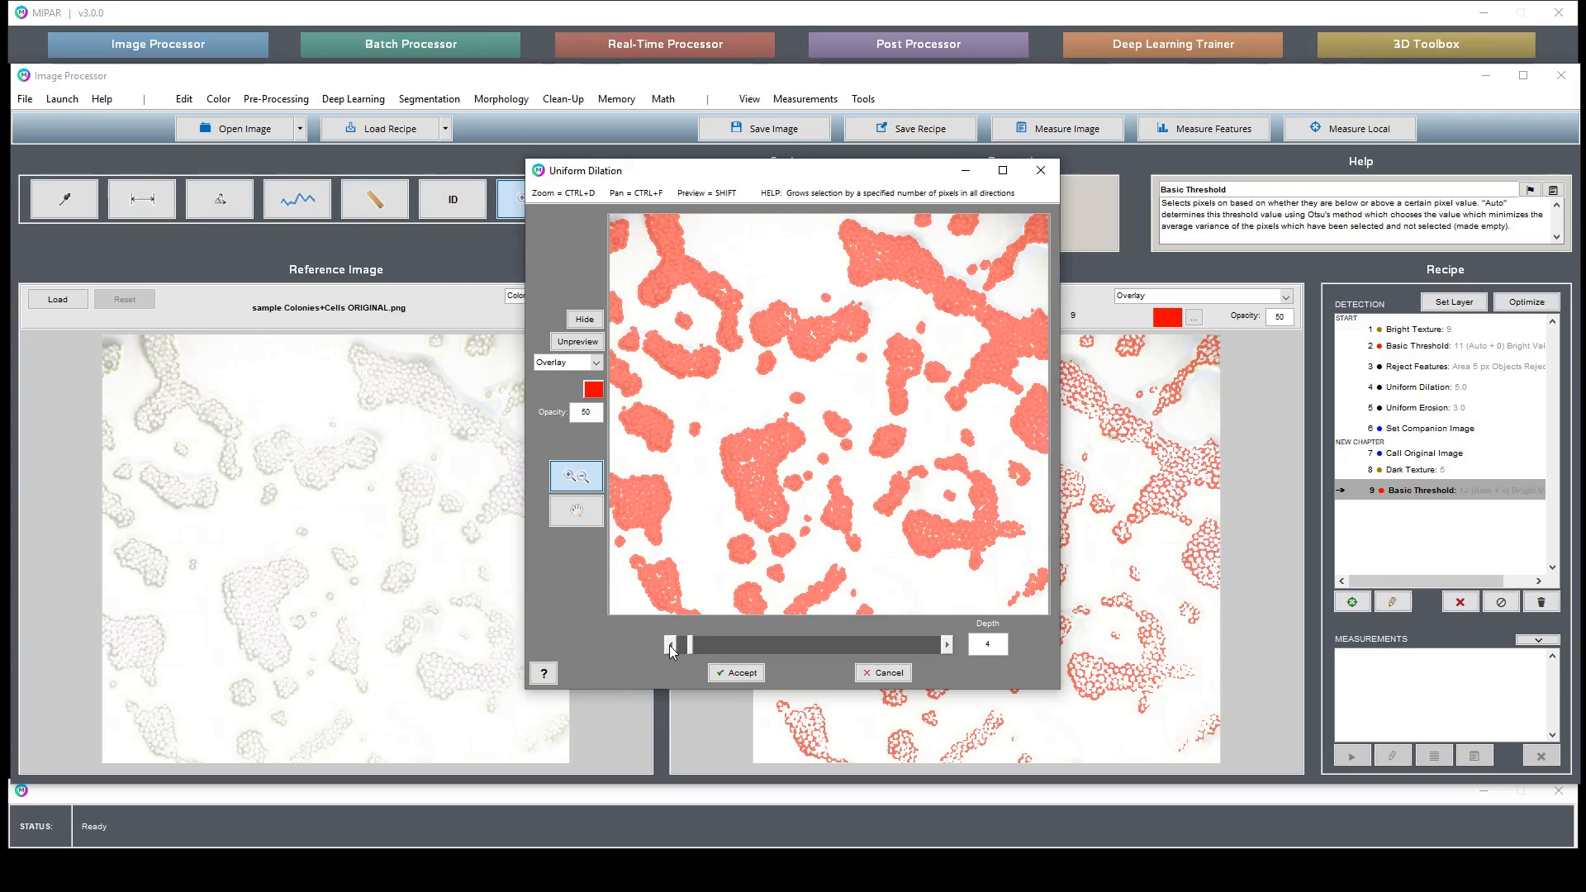
pyautogui.click(670, 646)
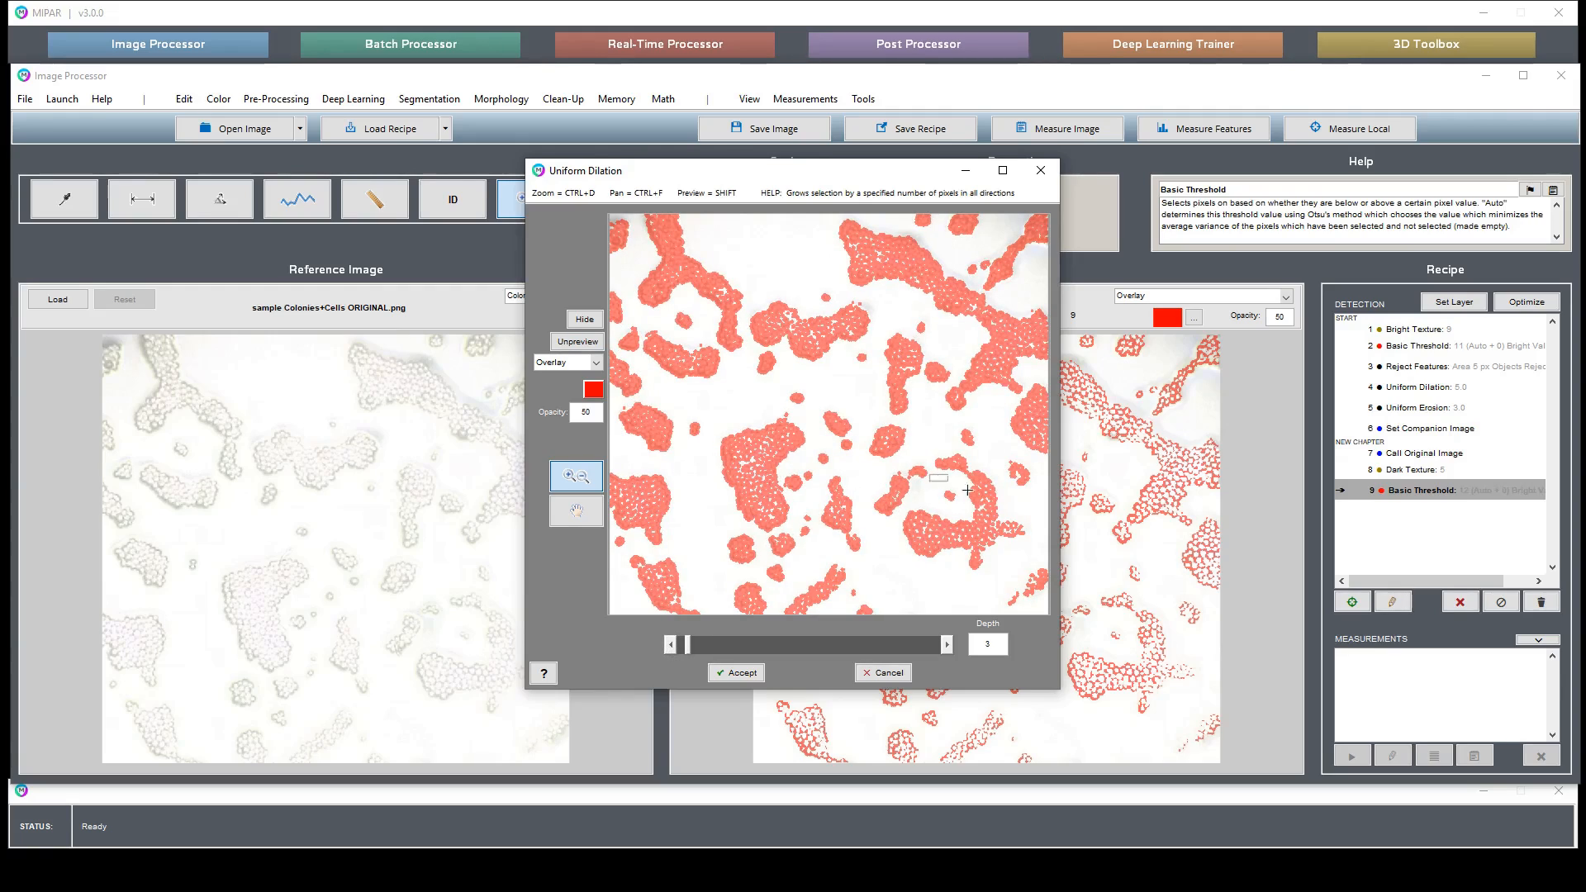
pyautogui.moveTo(932, 478); pyautogui.dragTo(1021, 585)
pyautogui.click(947, 646)
pyautogui.click(946, 645)
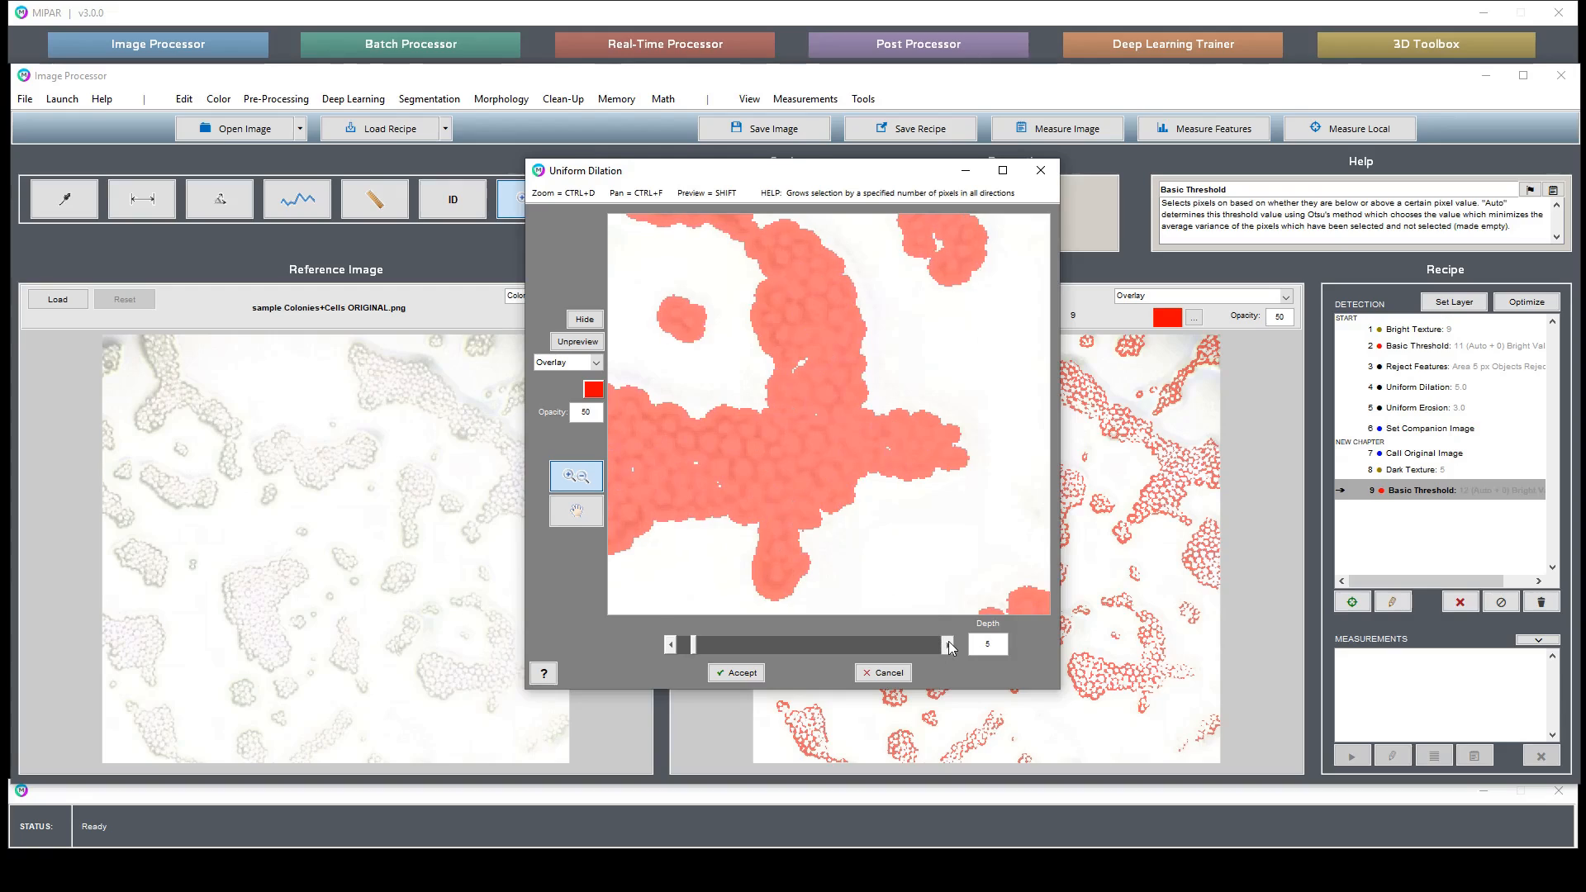
pyautogui.click(736, 672)
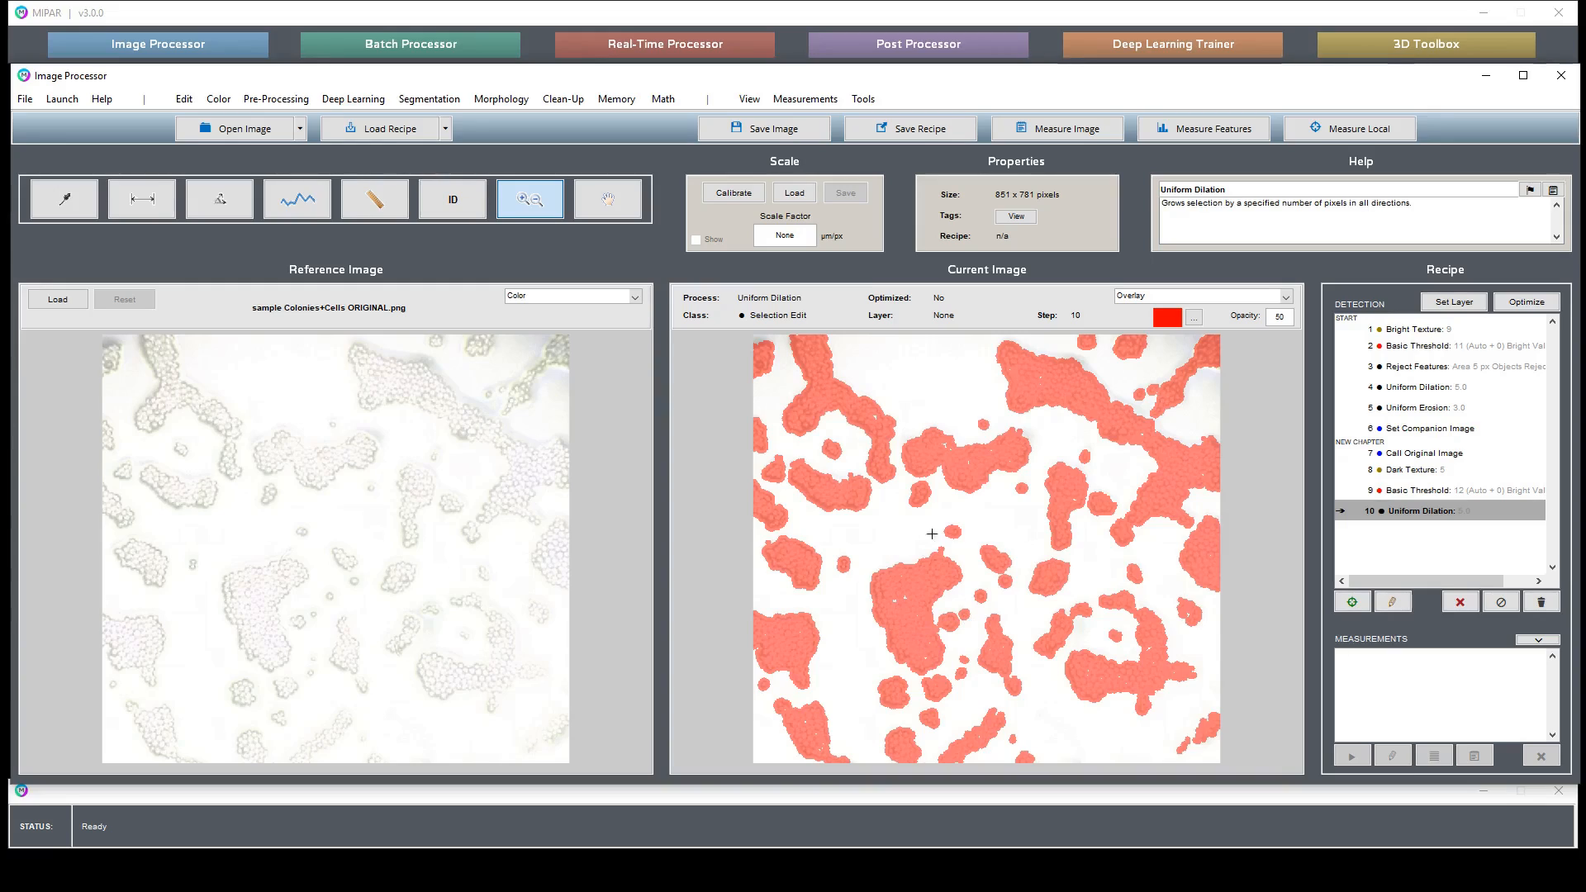
# - Fill all holes in the selection
pyautogui.click(564, 99)
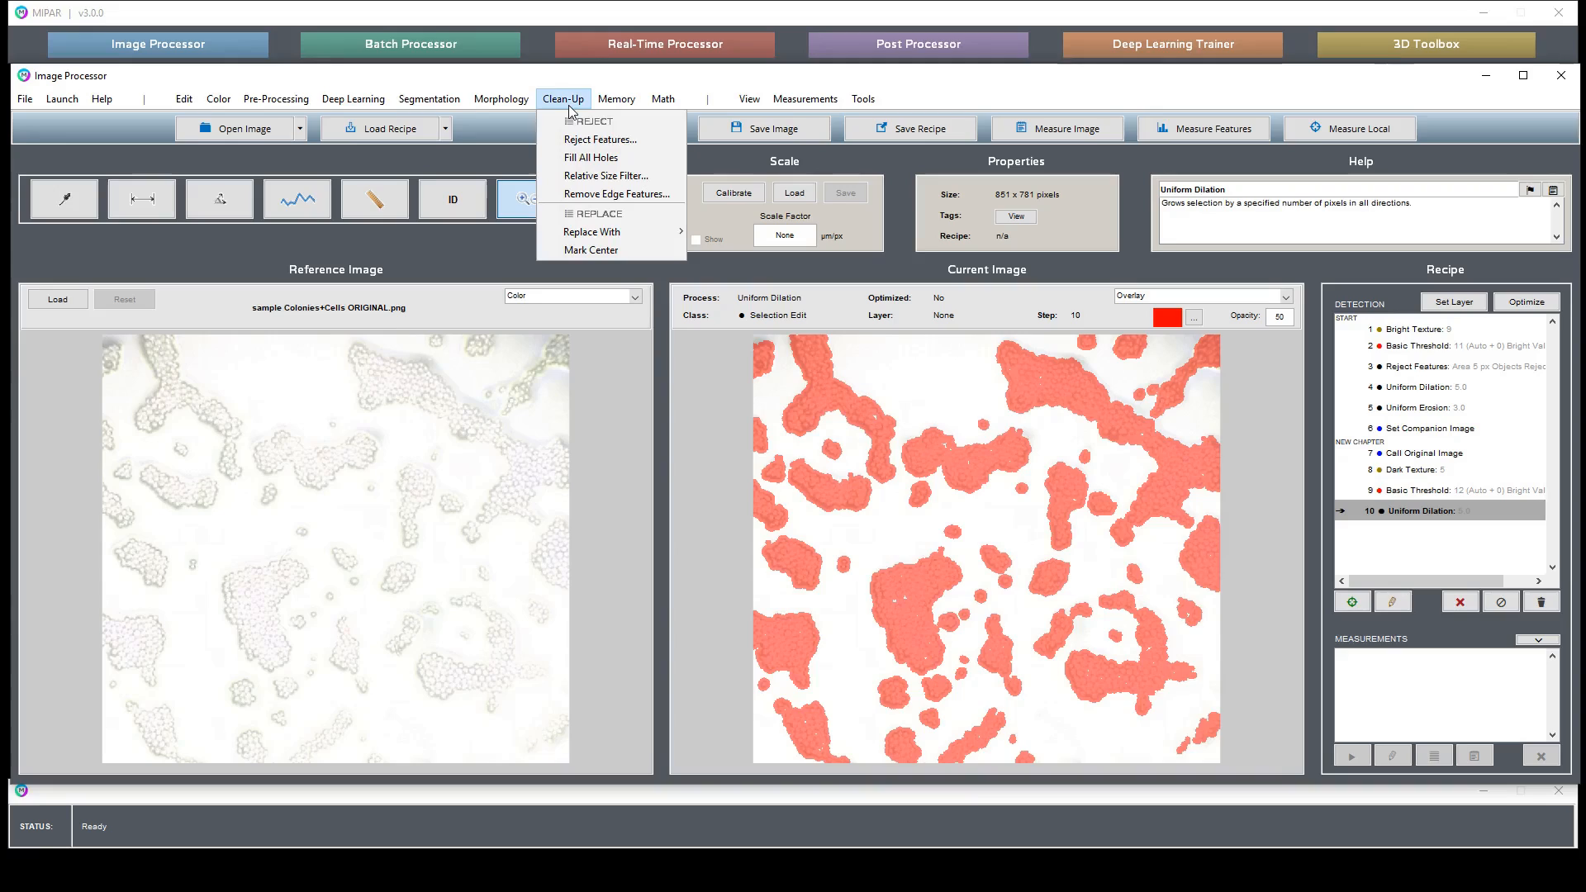
pyautogui.click(597, 159)
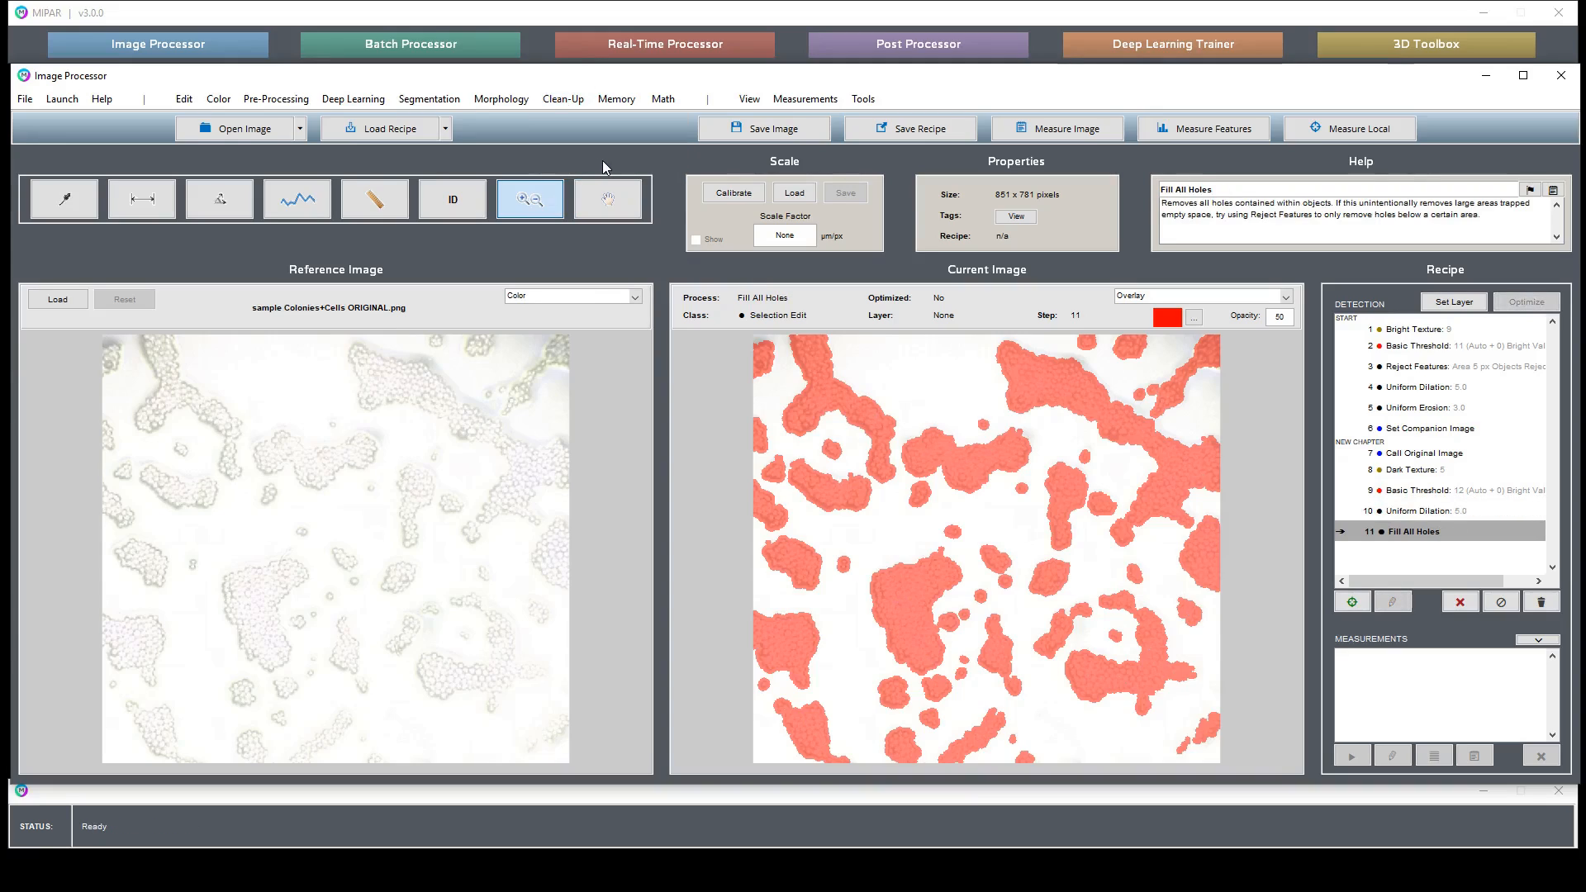
# - Apply a Uniform Erosion with a depth of 6, checking the zoomed preview before accepting
pyautogui.click(564, 99)
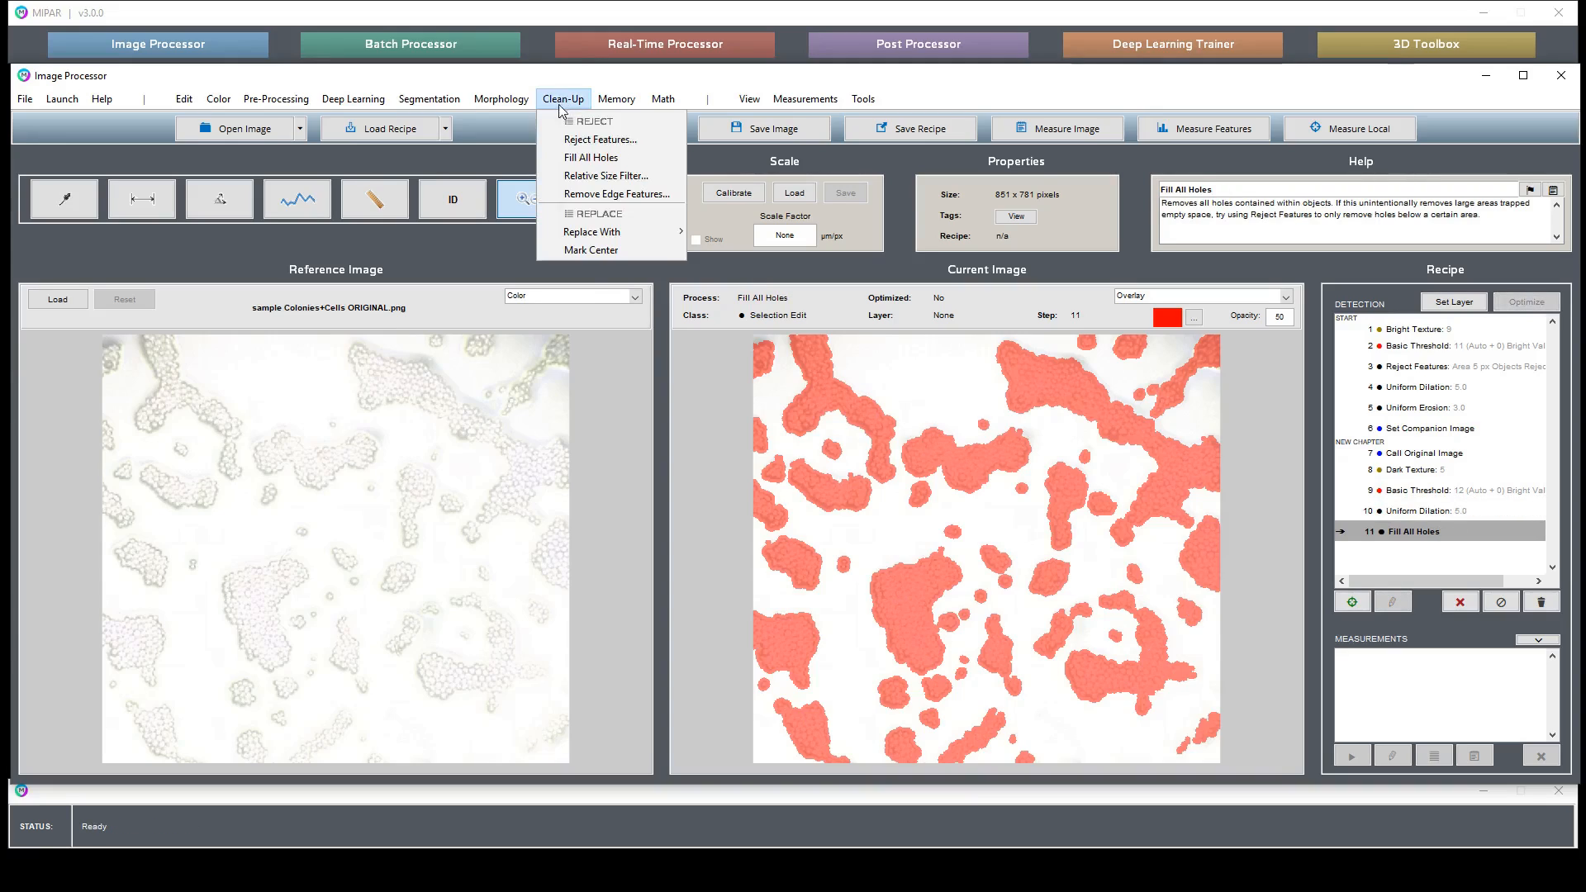
pyautogui.moveTo(500, 99)
pyautogui.moveTo(522, 142)
pyautogui.click(636, 140)
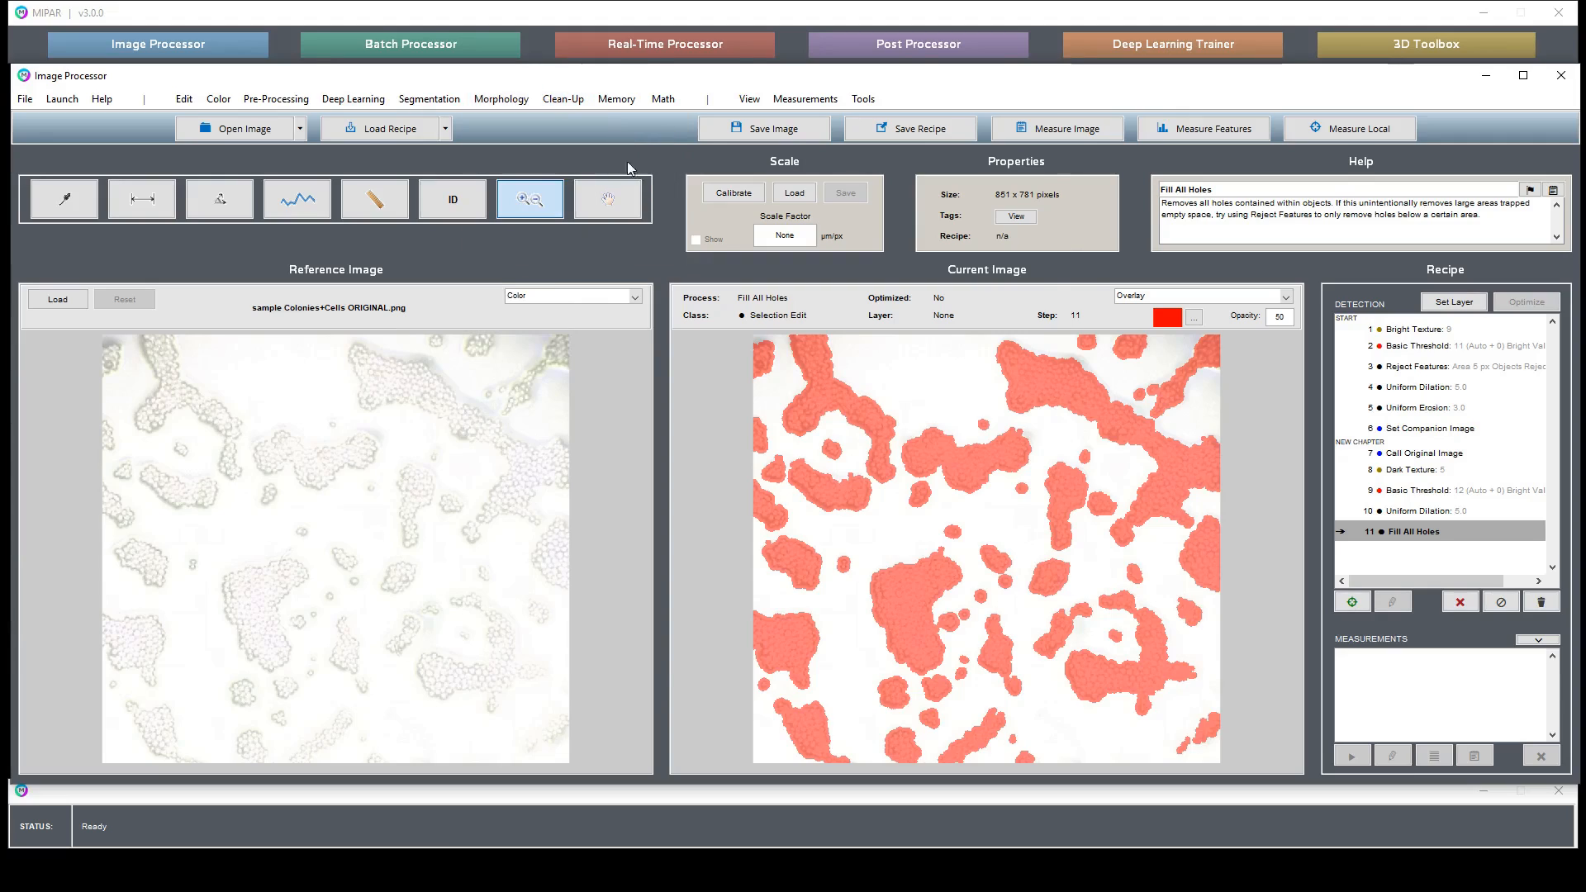
pyautogui.click(725, 397)
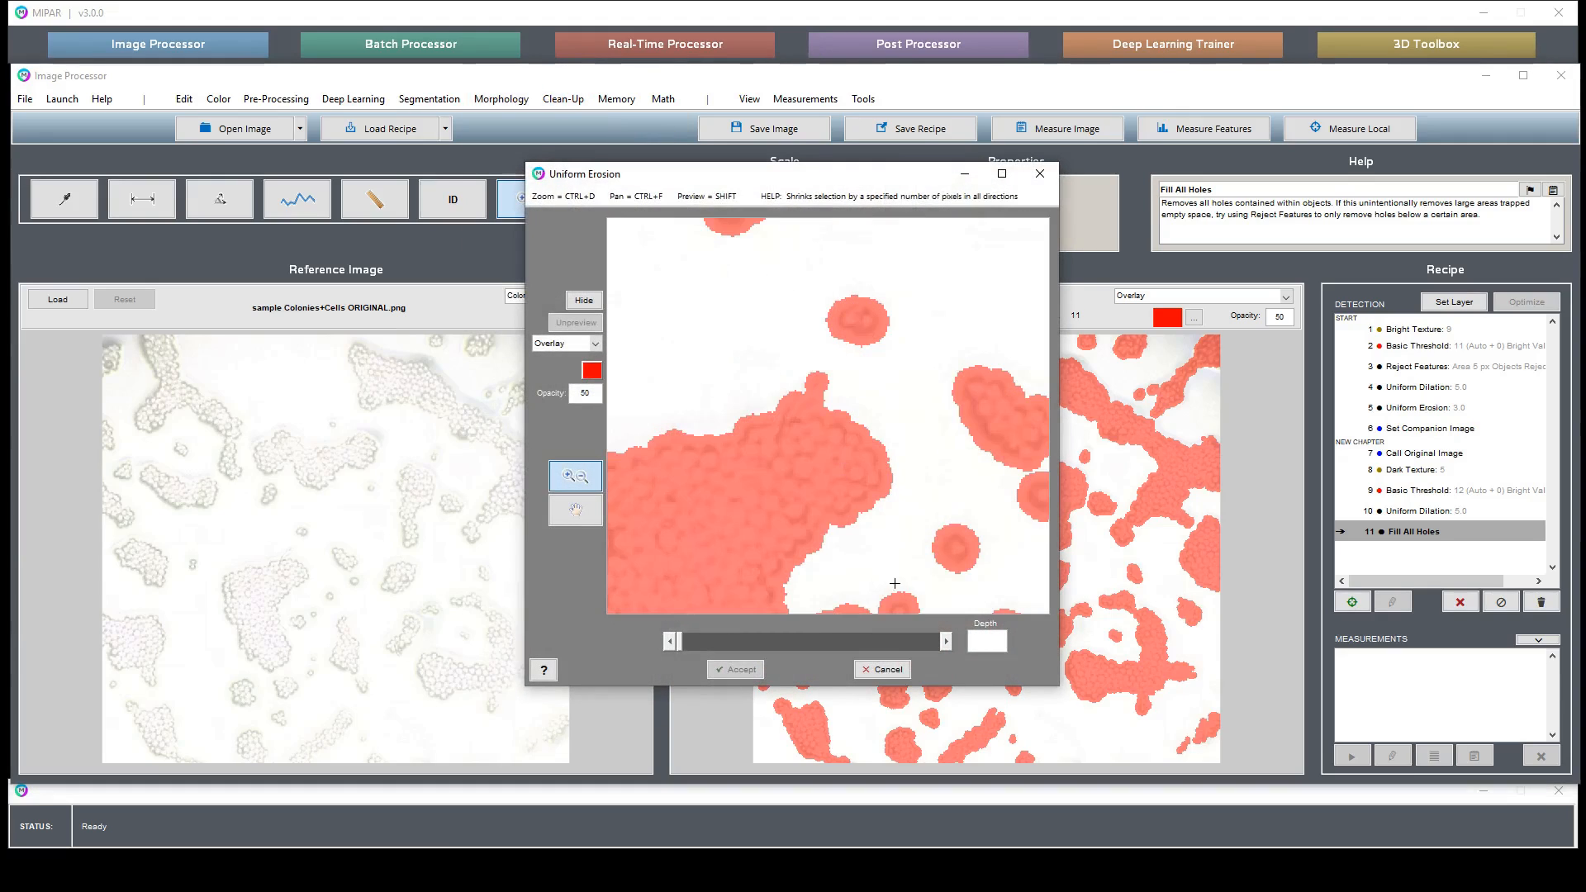
pyautogui.click(946, 641)
pyautogui.click(946, 641)
pyautogui.click(946, 641)
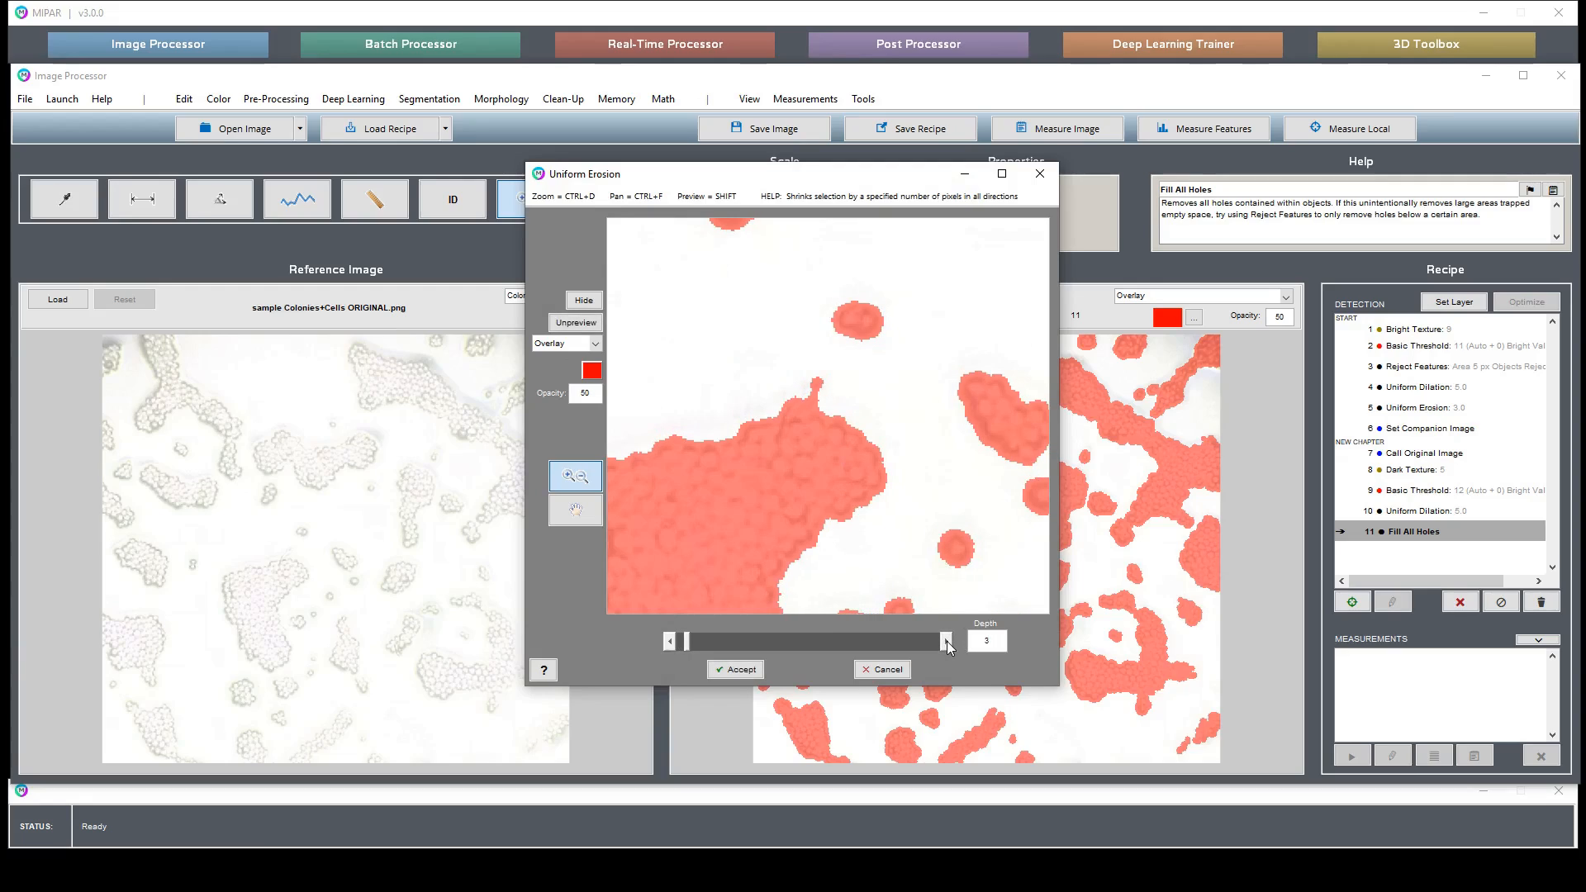
pyautogui.click(946, 641)
pyautogui.click(946, 641)
pyautogui.click(946, 641)
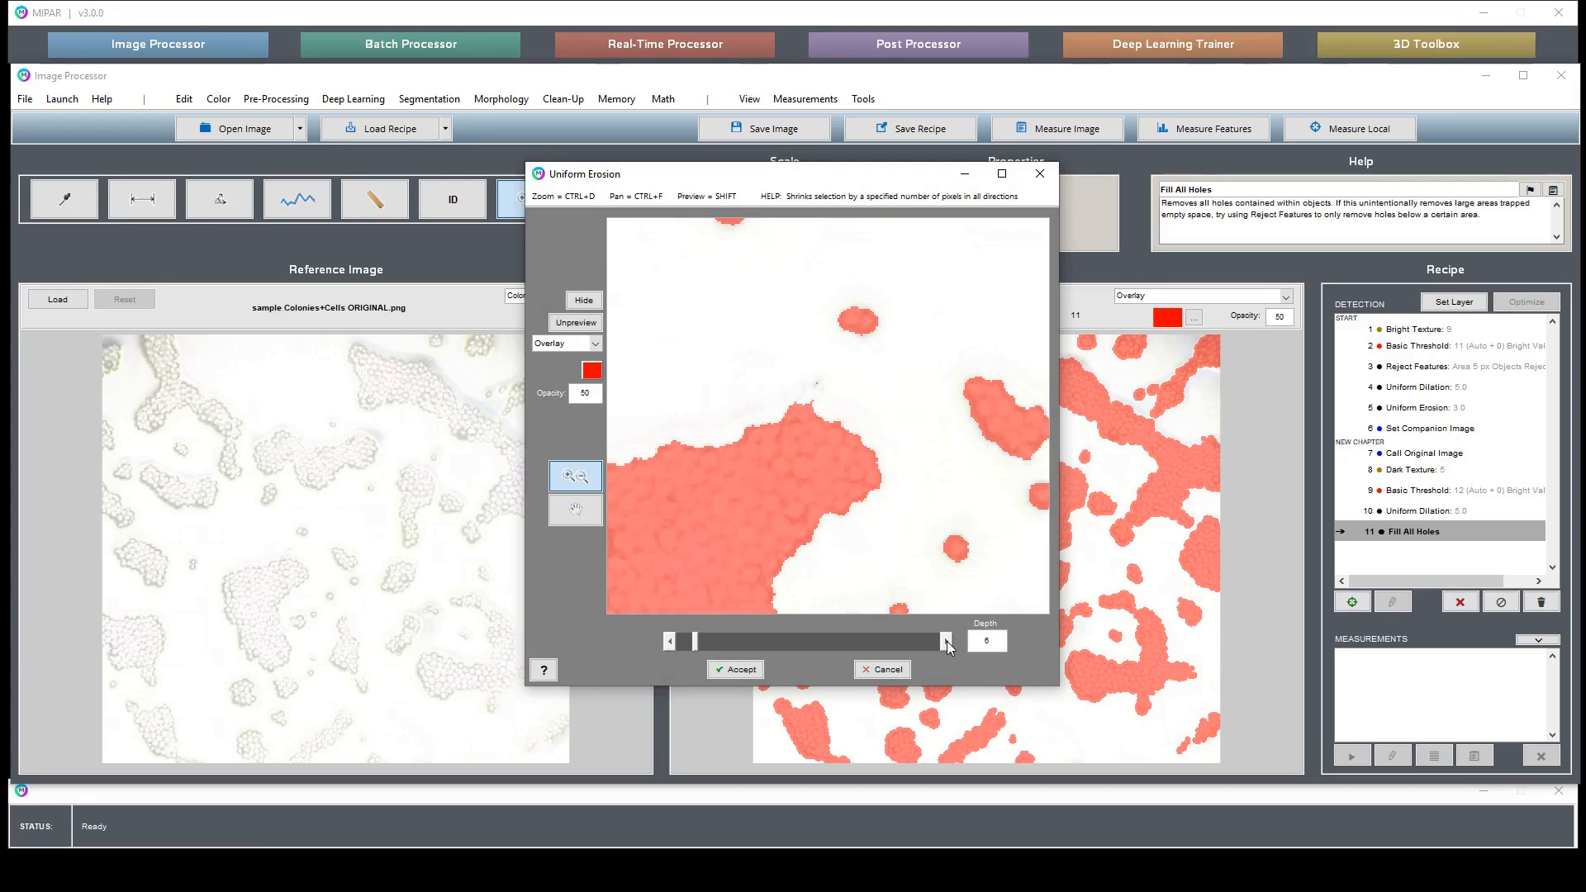
pyautogui.click(578, 323)
pyautogui.click(732, 670)
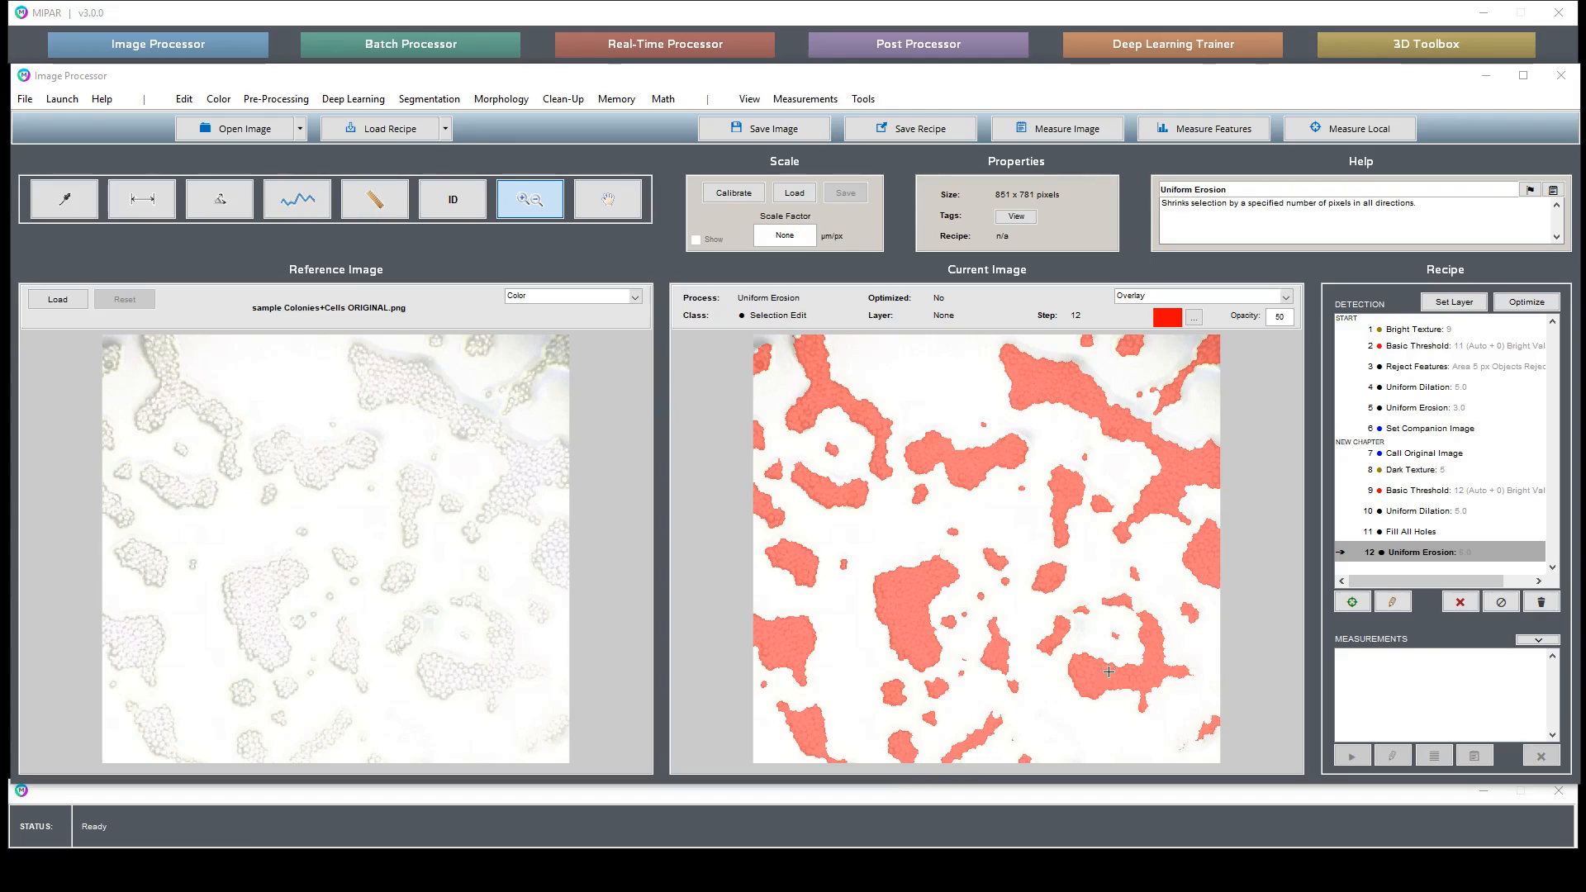
# - Set the chapter's Basic Threshold to a manual value of 9, checking zoomed regions of the preview before accepting
pyautogui.click(1218, 715)
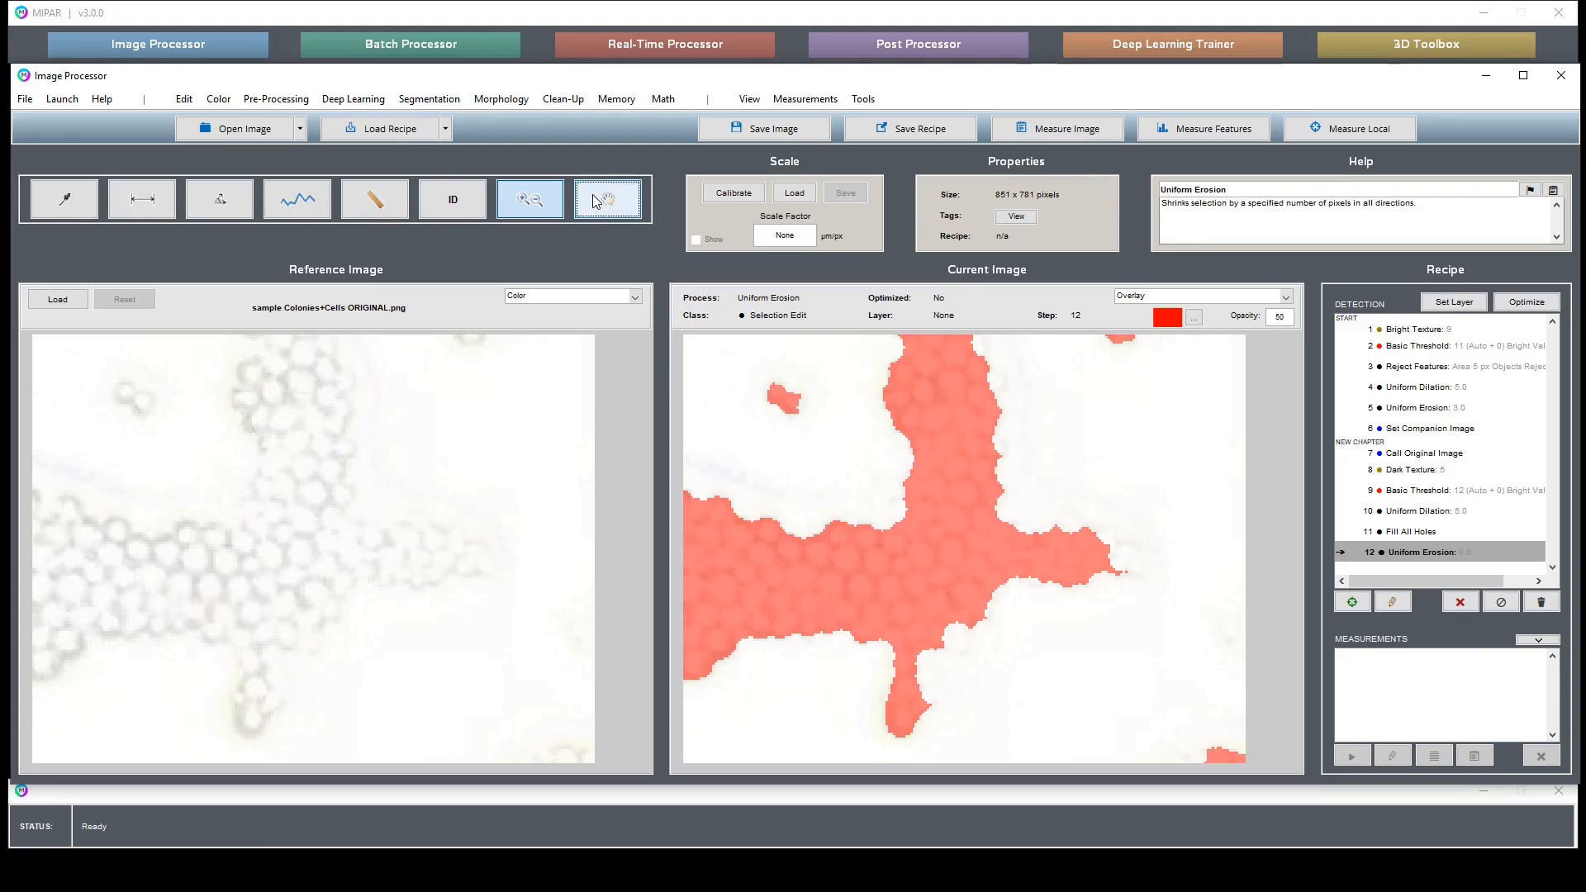
pyautogui.click(595, 202)
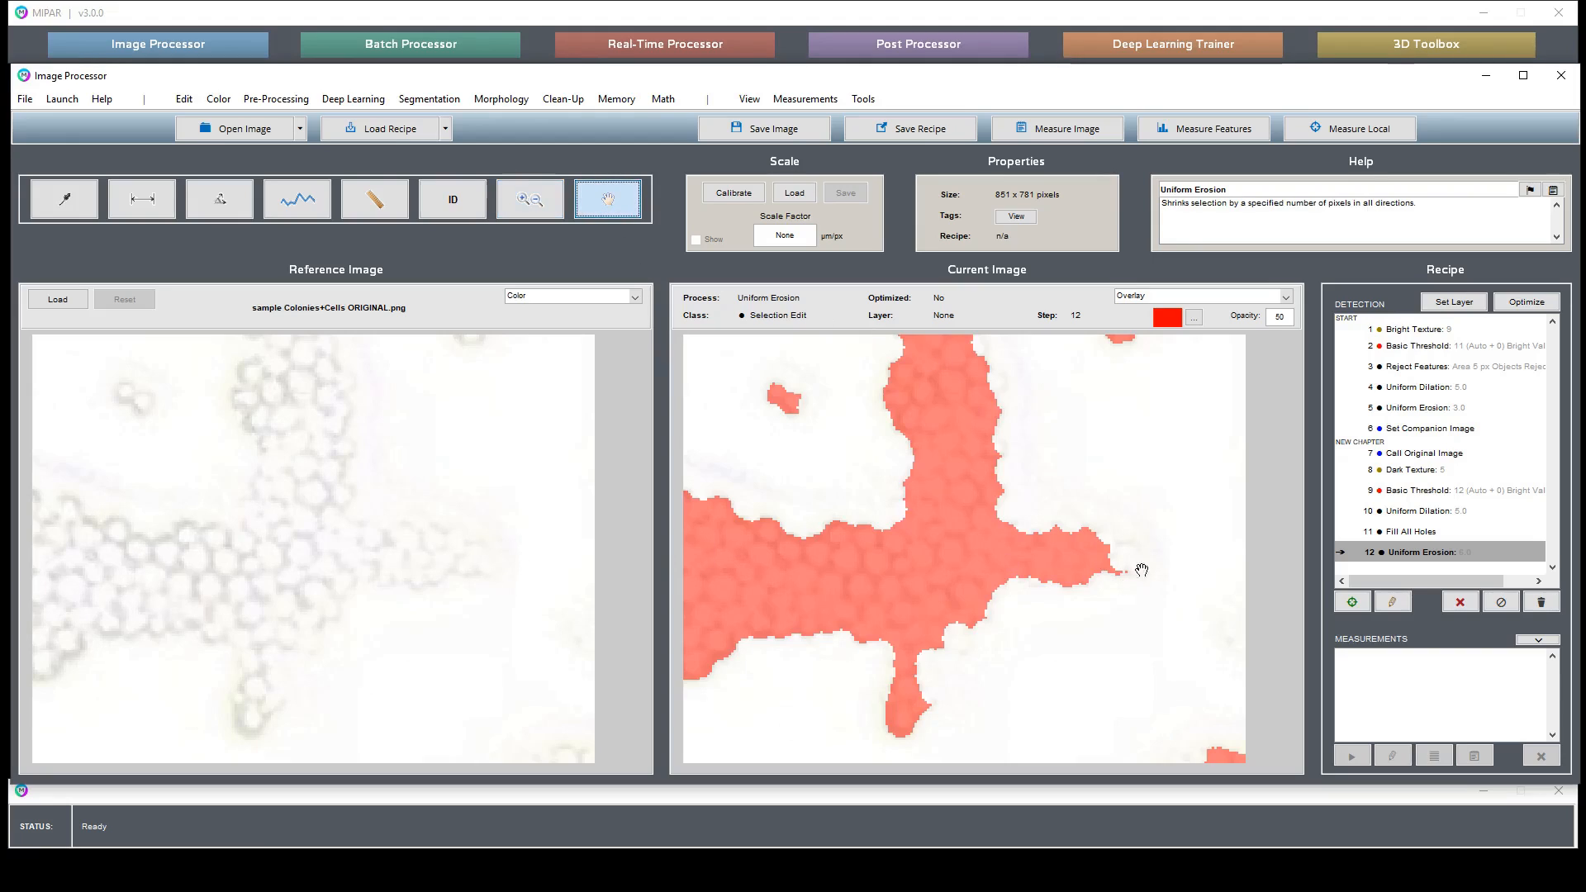
pyautogui.moveTo(1165, 686); pyautogui.dragTo(1140, 439)
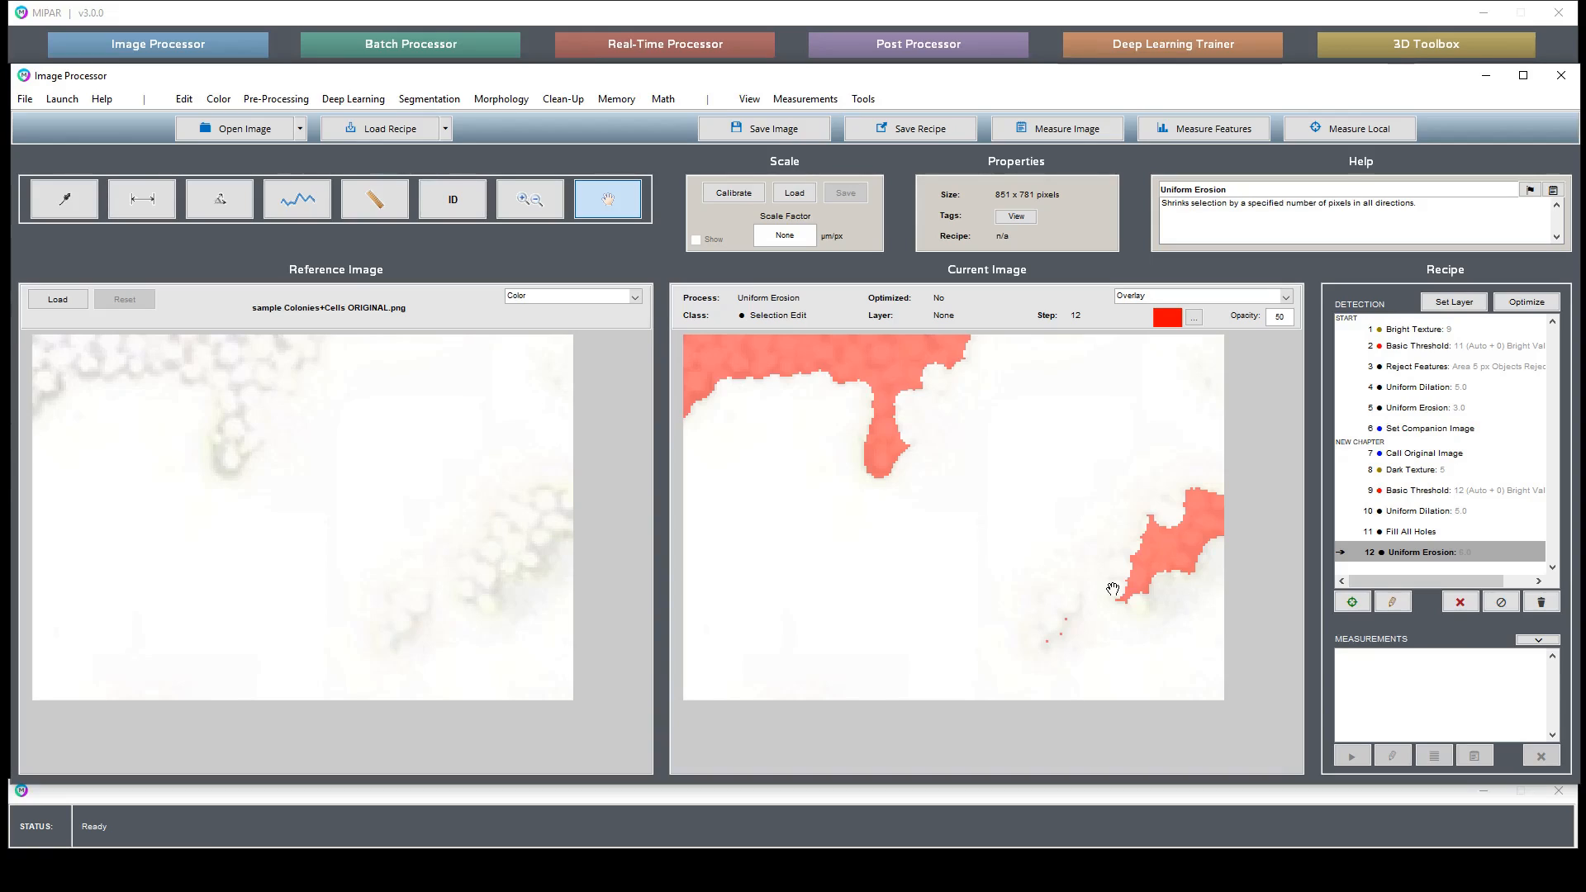
pyautogui.doubleClick(912, 470)
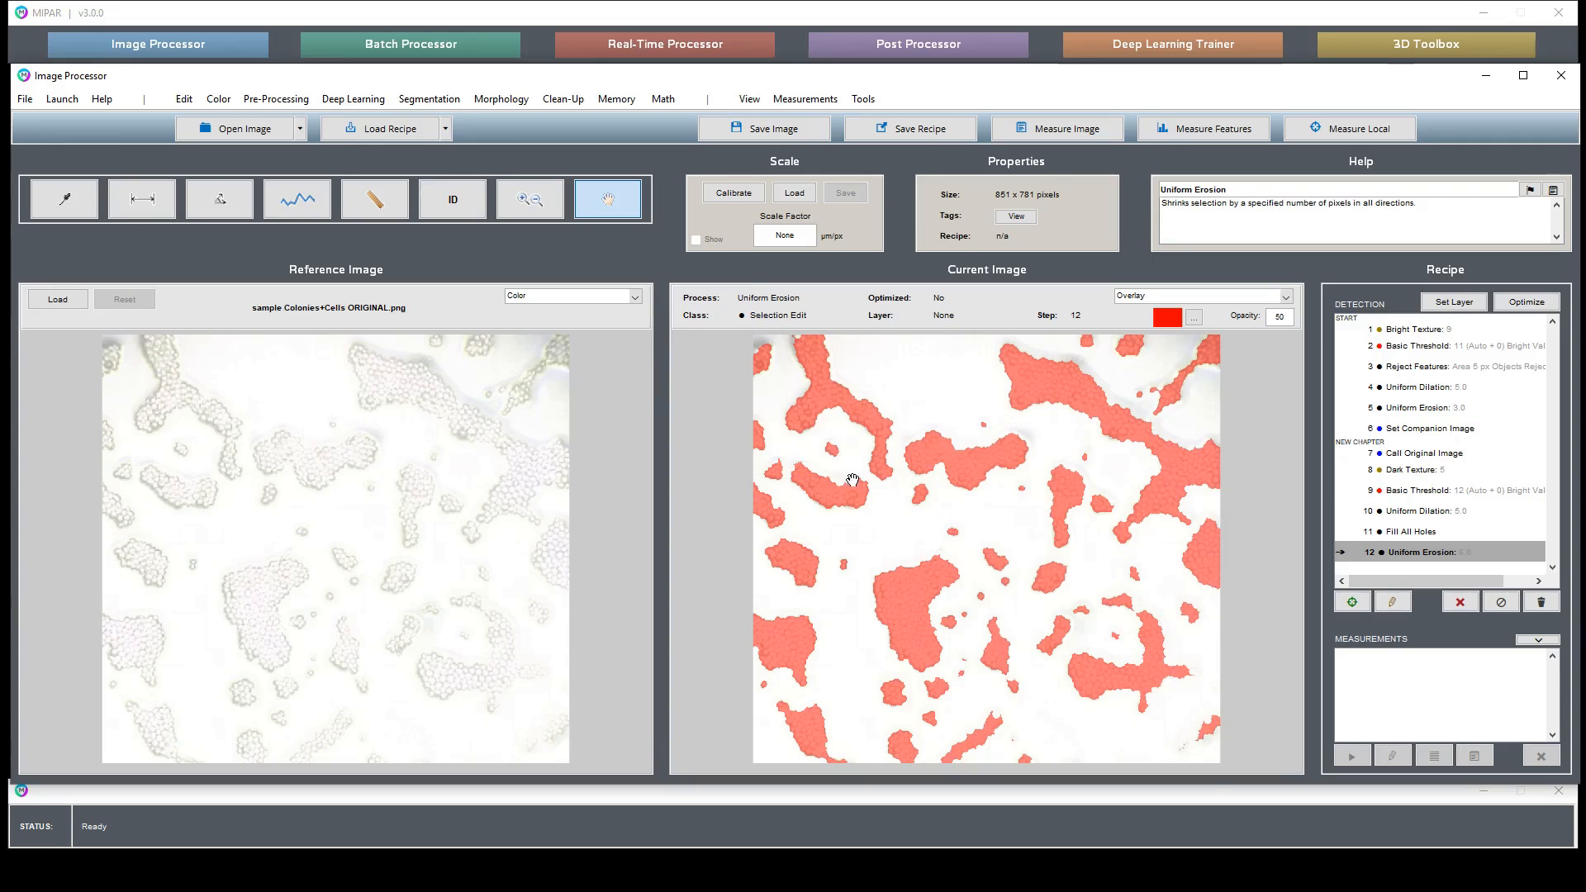
pyautogui.click(1456, 491)
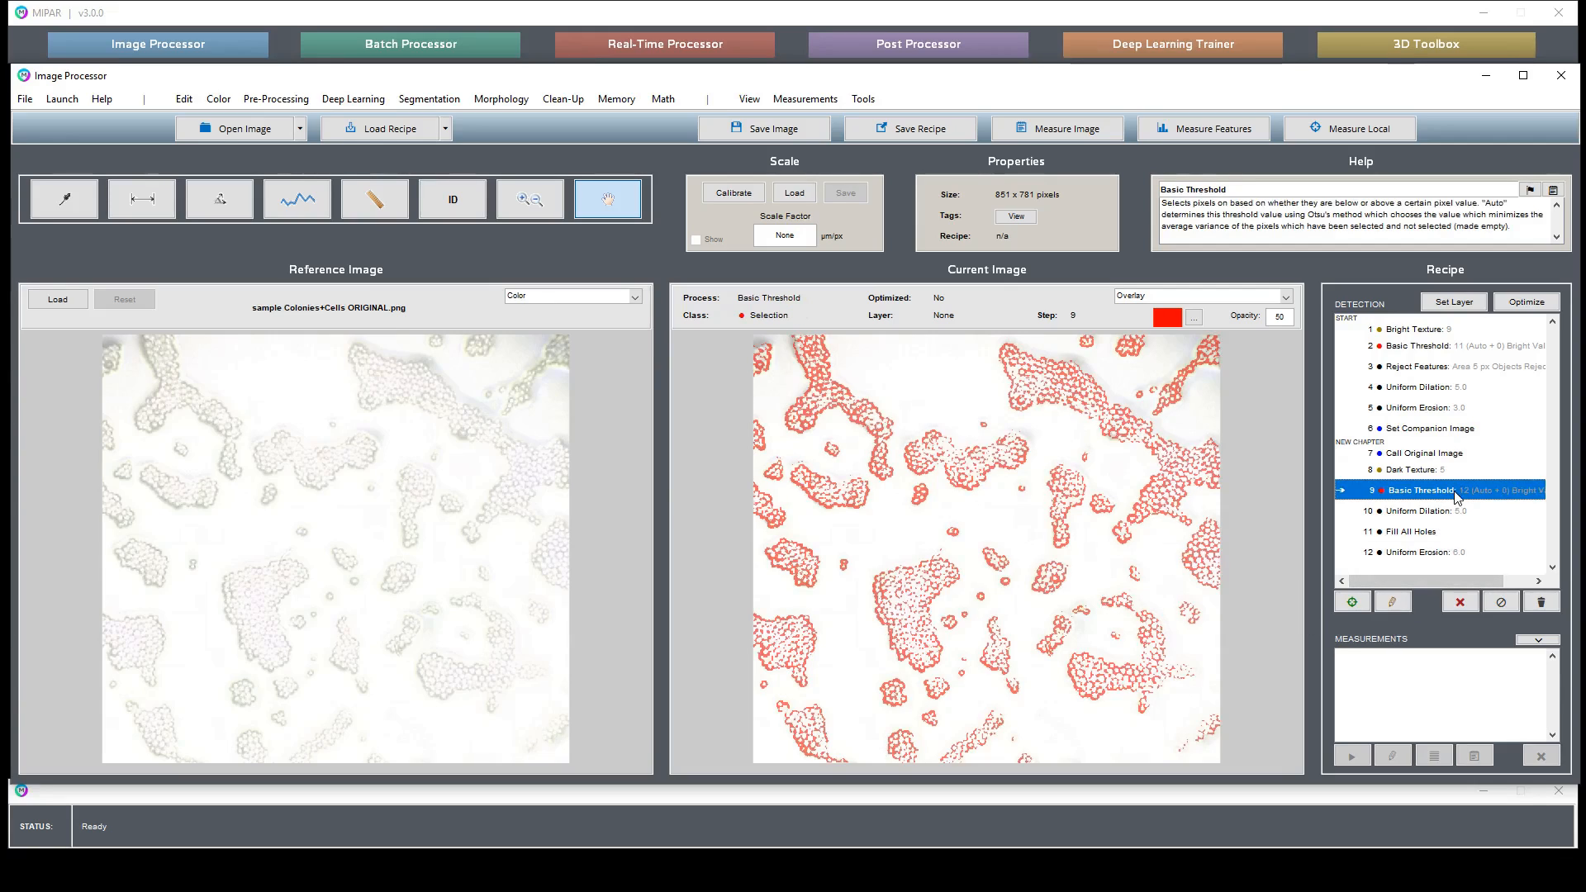
pyautogui.doubleClick(1455, 496)
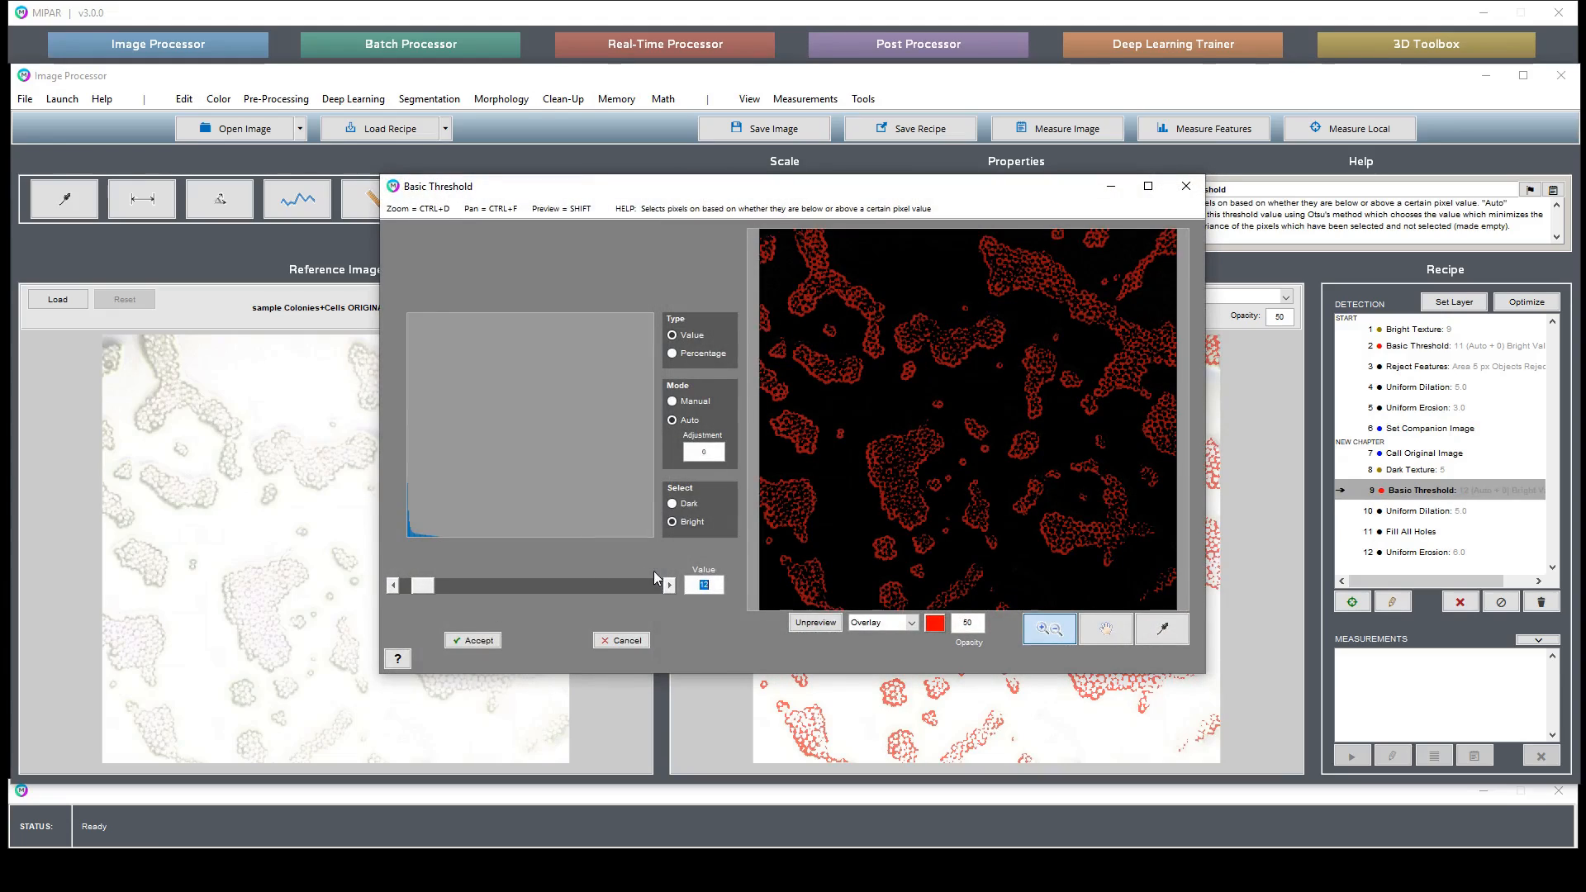
pyautogui.click(393, 585)
pyautogui.click(394, 586)
pyautogui.click(393, 586)
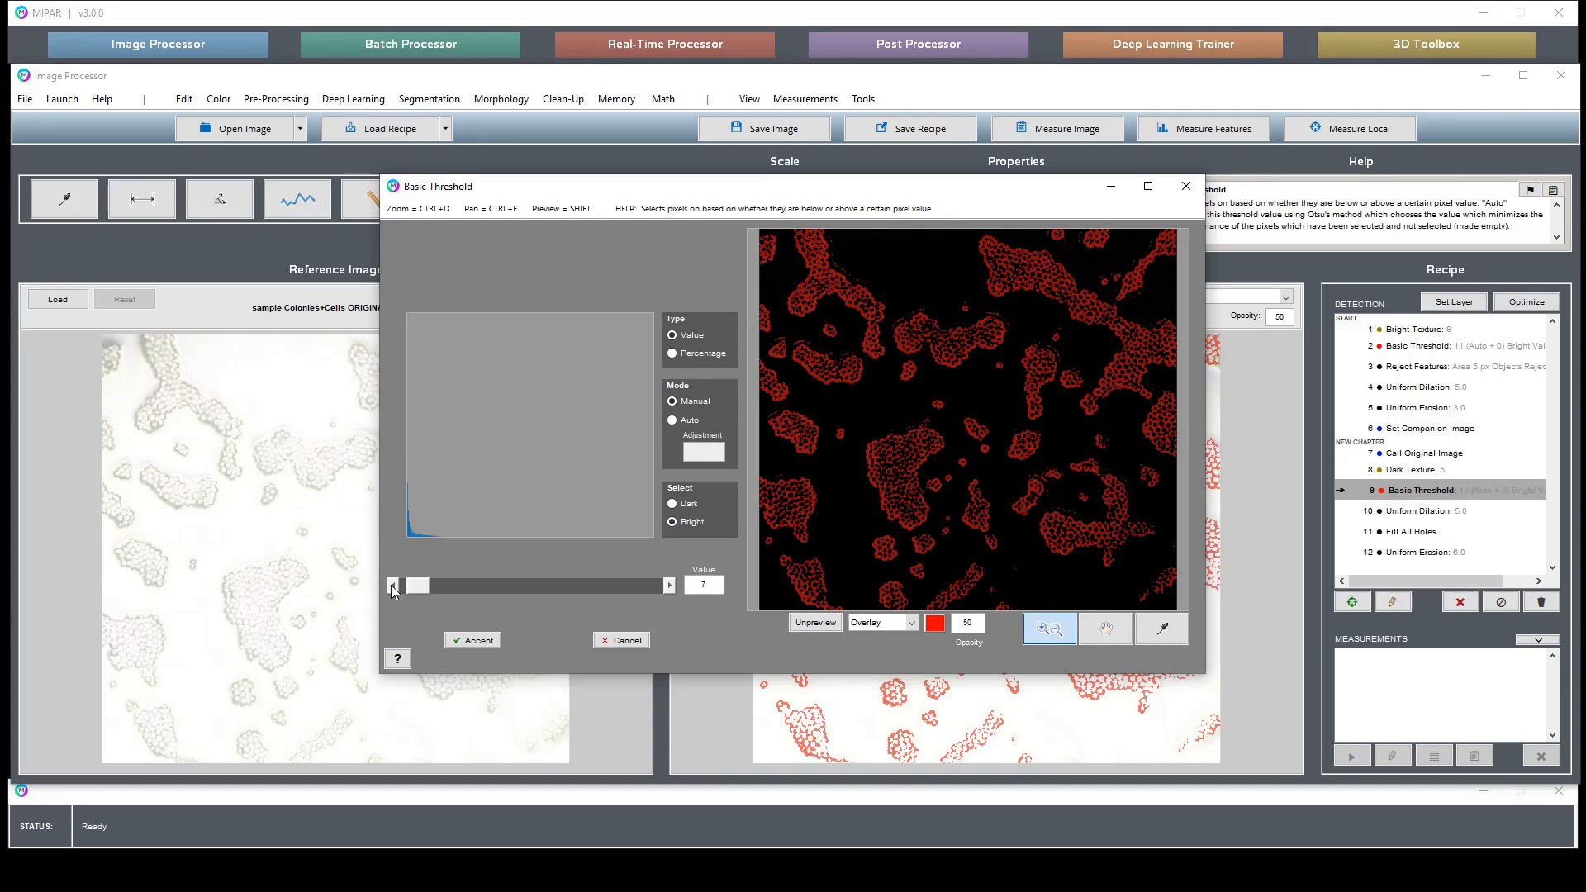
pyautogui.click(392, 585)
pyautogui.click(393, 585)
pyautogui.click(392, 585)
pyautogui.click(671, 585)
pyautogui.click(671, 584)
pyautogui.click(671, 585)
pyautogui.click(670, 585)
pyautogui.click(671, 585)
pyautogui.moveTo(855, 391); pyautogui.dragTo(1103, 523)
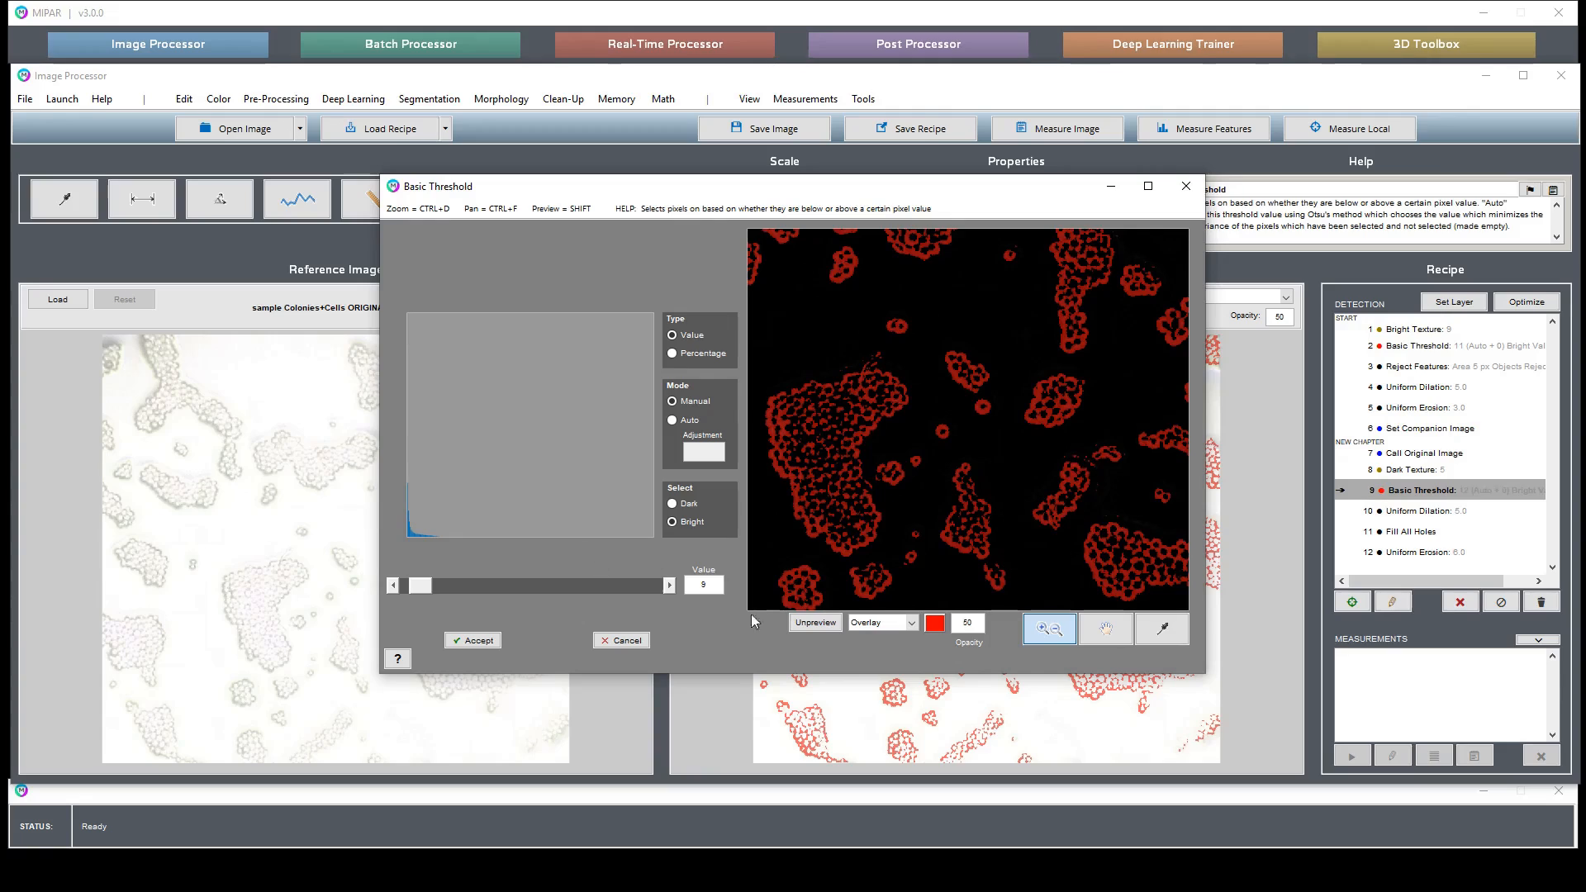
pyautogui.click(1107, 635)
pyautogui.moveTo(1084, 523); pyautogui.dragTo(878, 382)
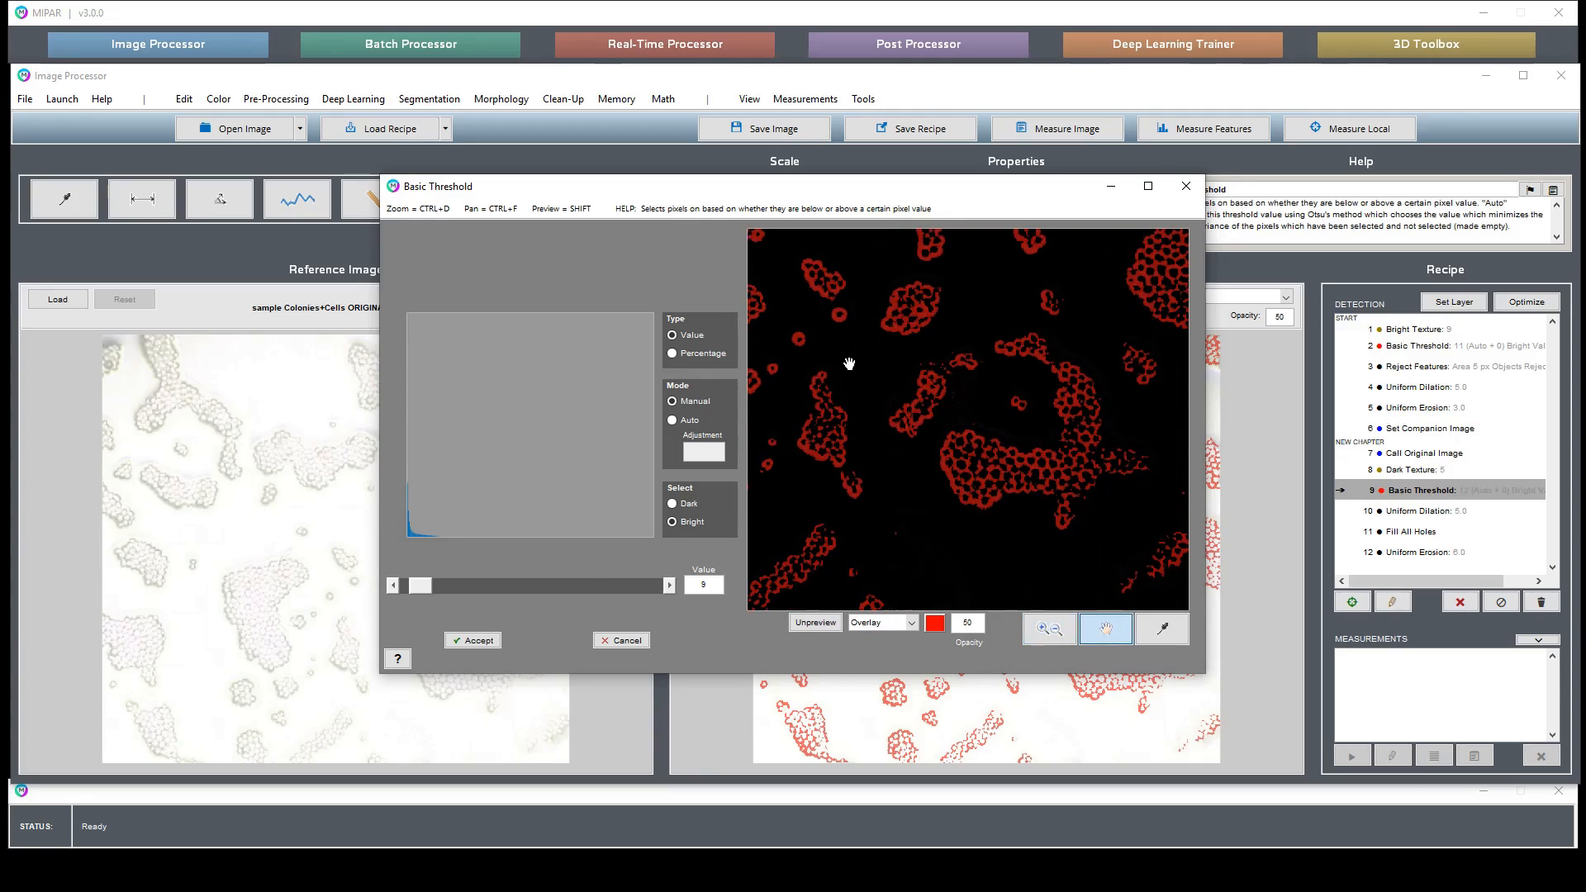
pyautogui.click(671, 583)
pyautogui.click(392, 586)
pyautogui.click(393, 585)
pyautogui.click(393, 586)
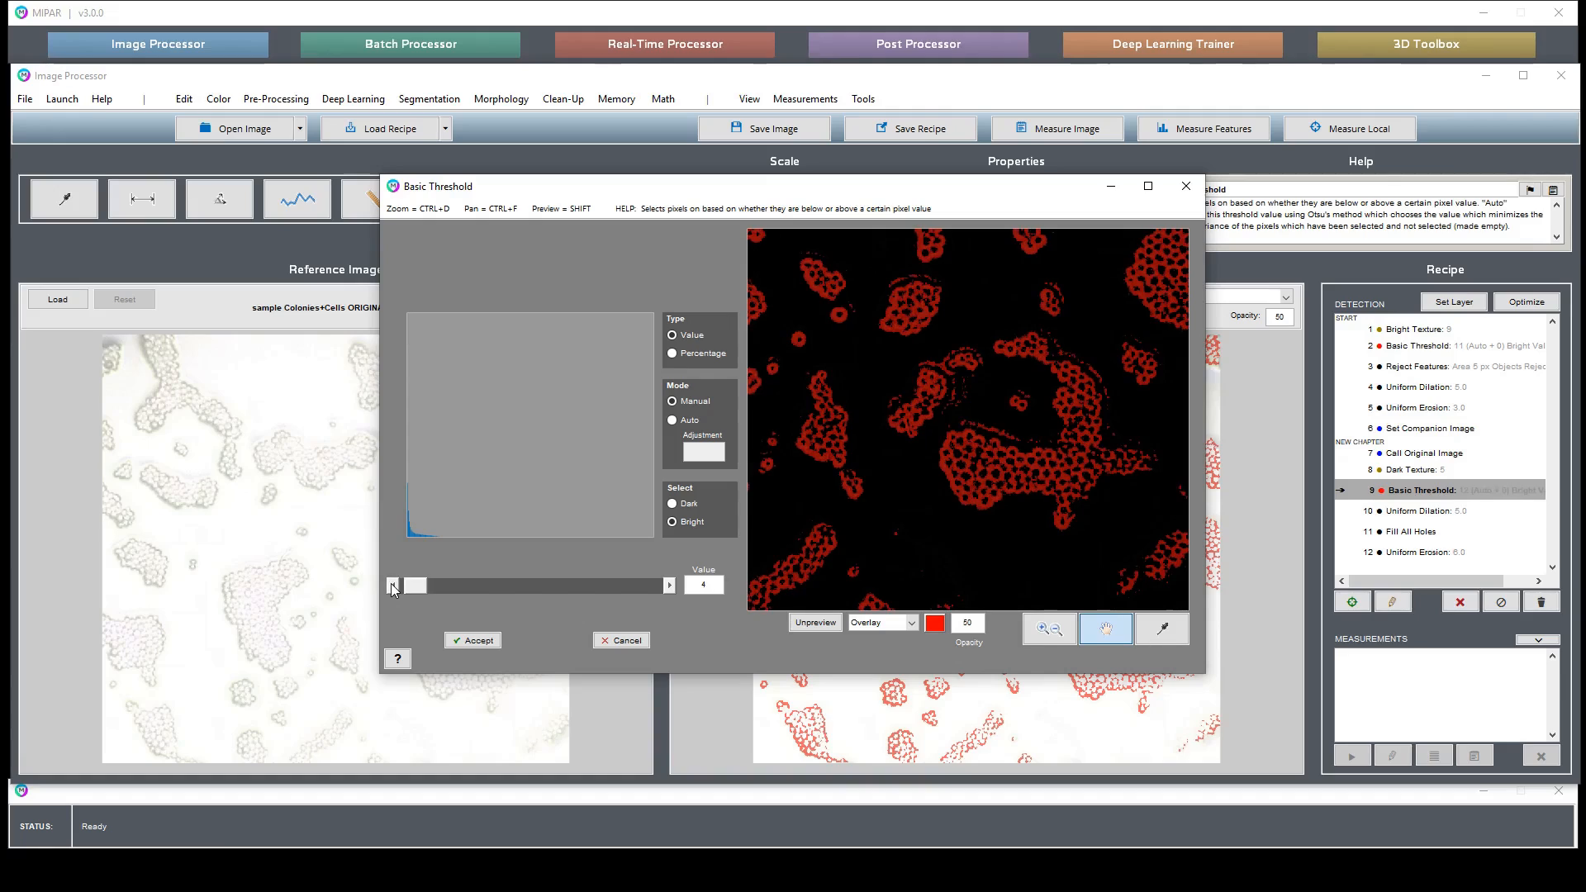
pyautogui.click(670, 585)
pyautogui.click(669, 586)
pyautogui.click(670, 586)
pyautogui.click(670, 585)
pyautogui.click(669, 586)
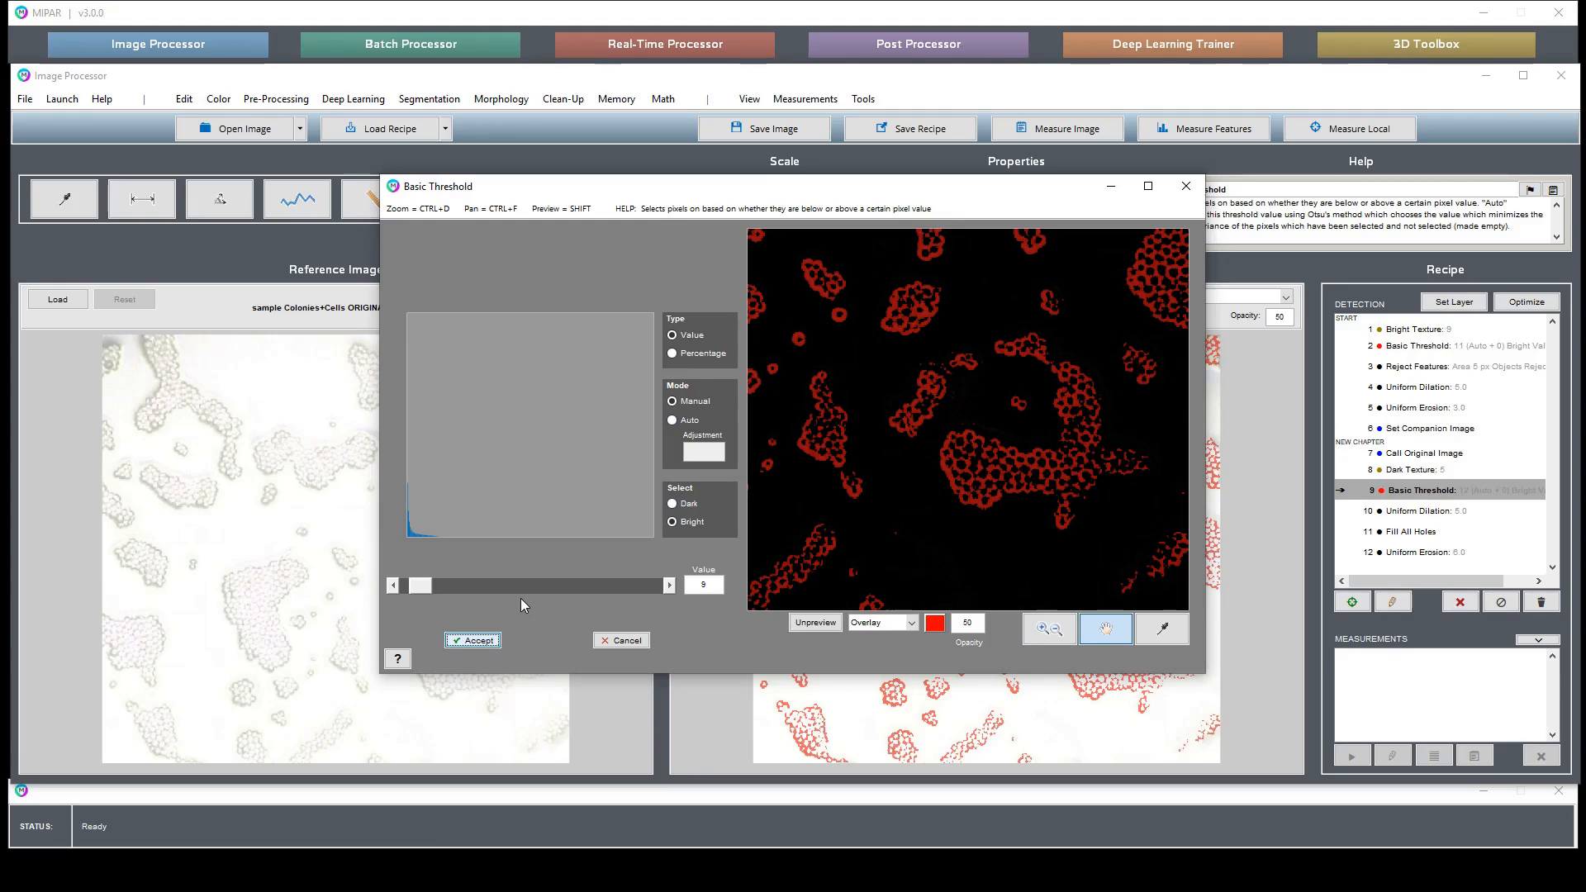
pyautogui.click(458, 641)
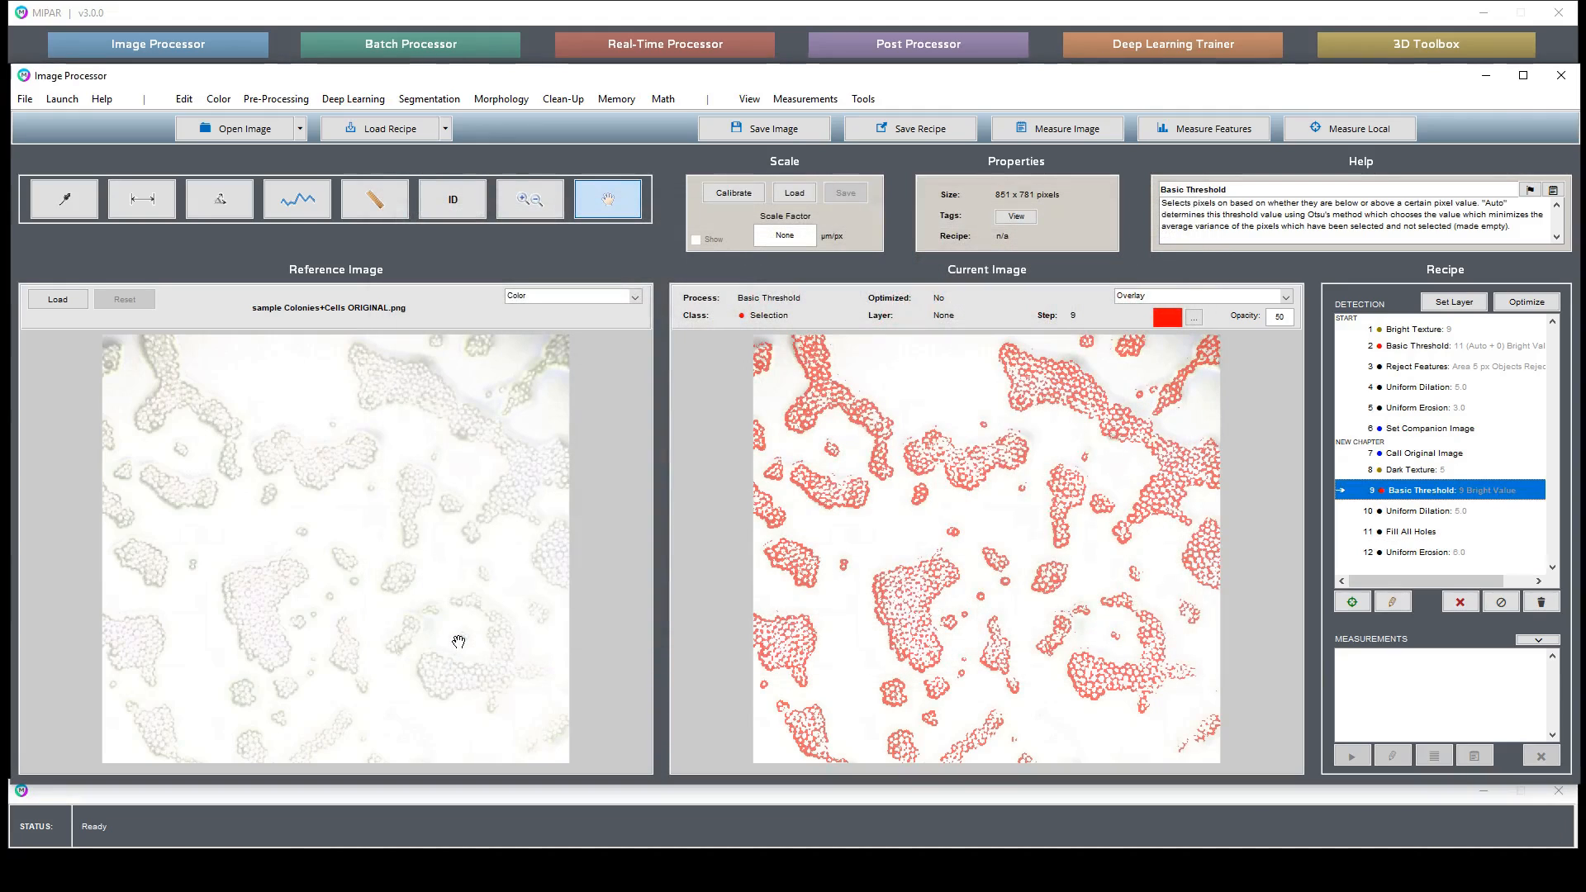
# - Compare the eroded selection against the stored companion image by switching between those recipe steps at zoomed regions
pyautogui.click(1438, 554)
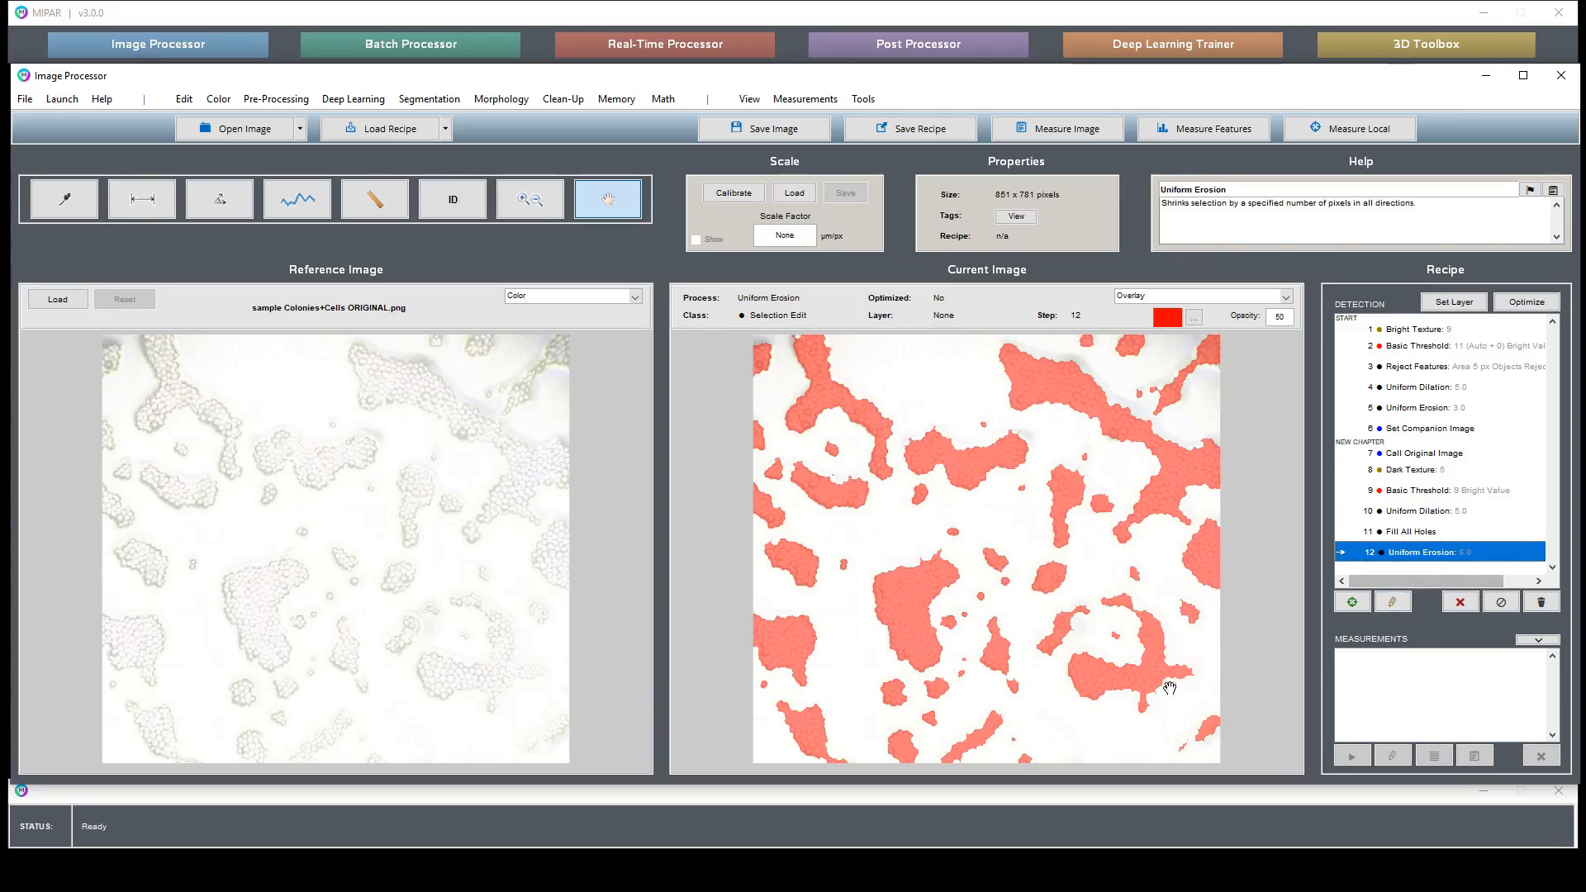
pyautogui.click(529, 199)
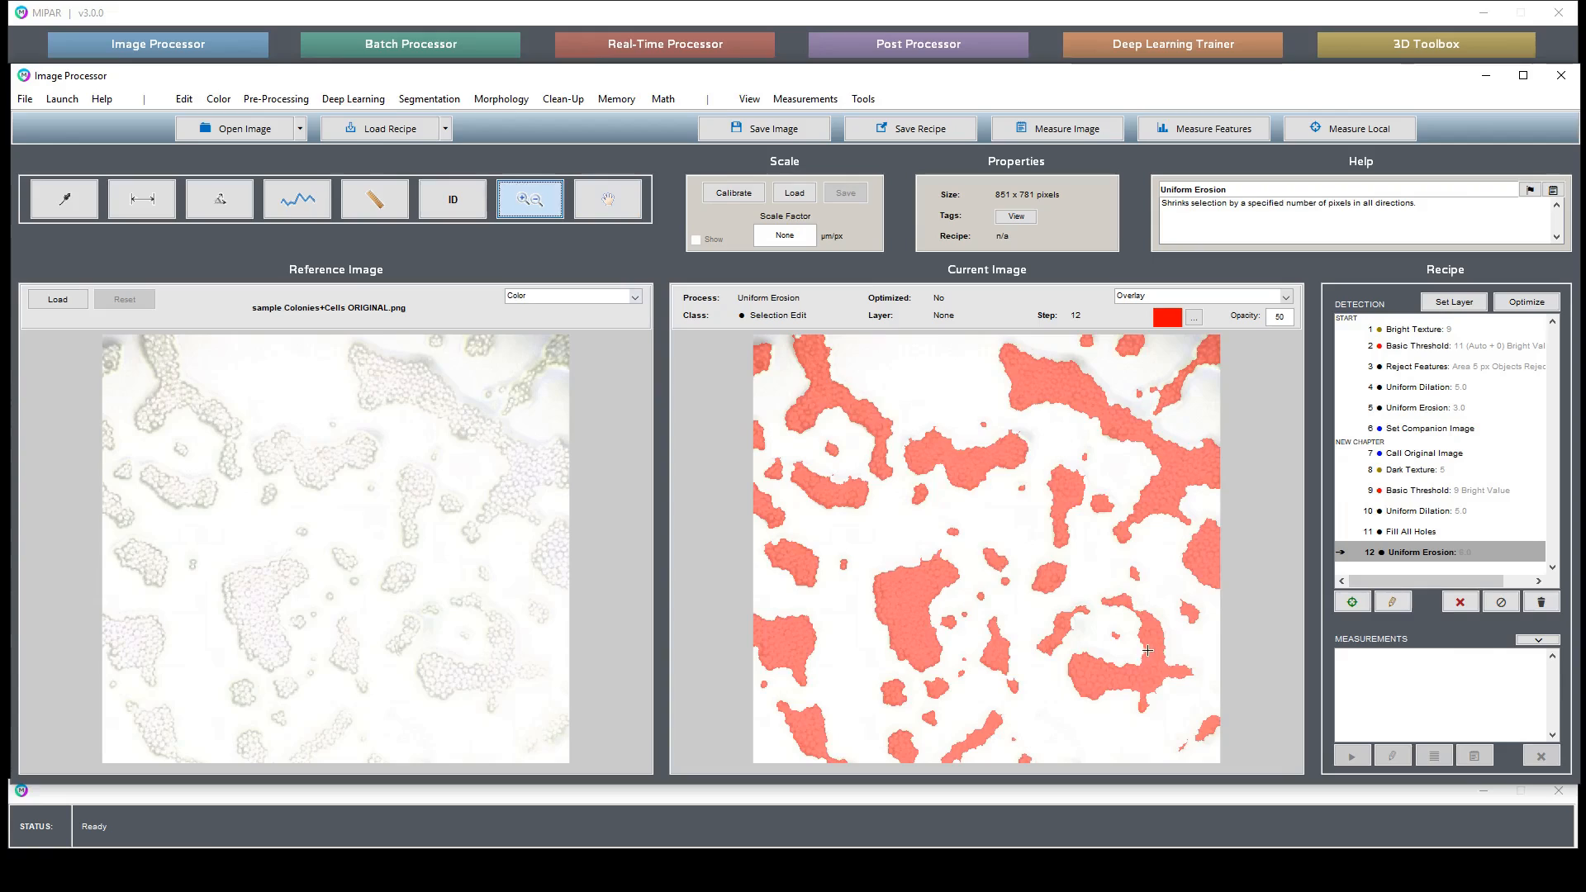
pyautogui.moveTo(1145, 639); pyautogui.dragTo(1231, 701)
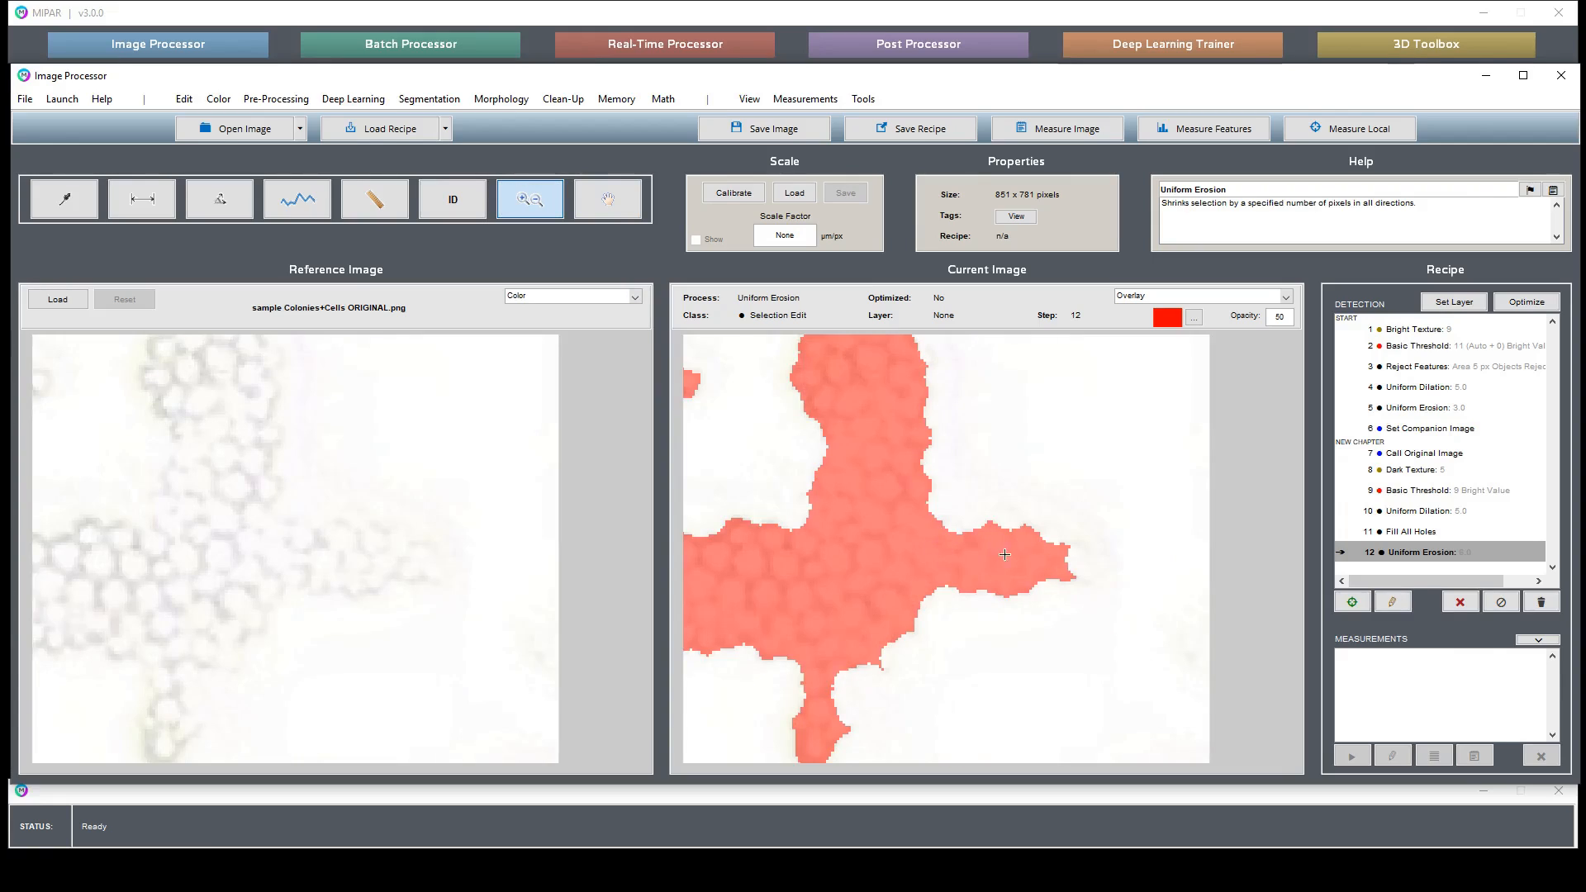
pyautogui.doubleClick(1050, 589)
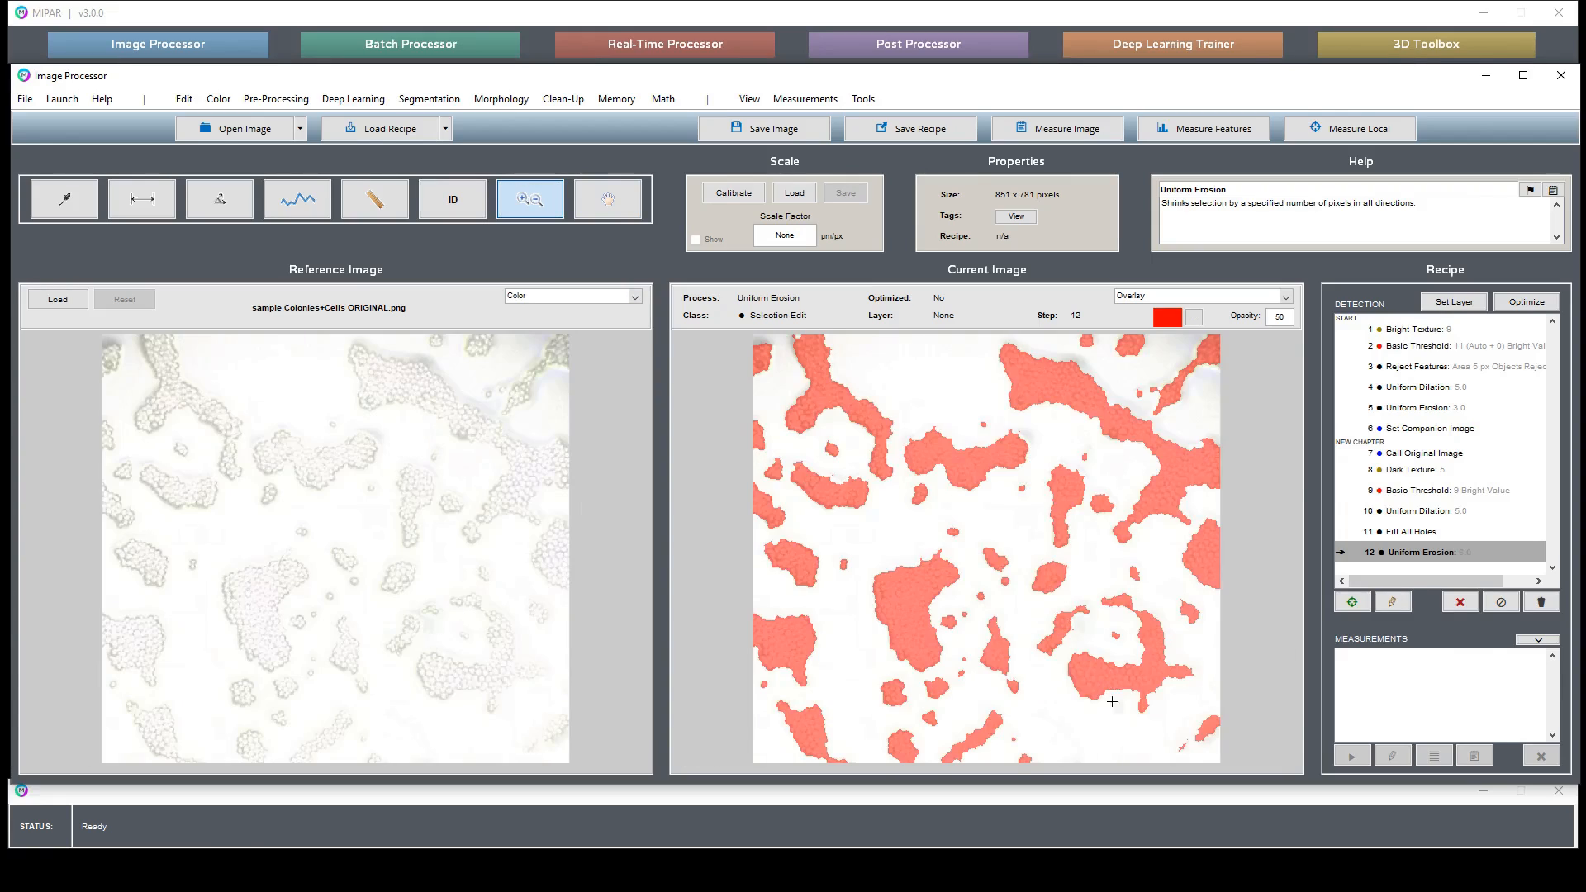
pyautogui.moveTo(1147, 702); pyautogui.dragTo(1240, 773)
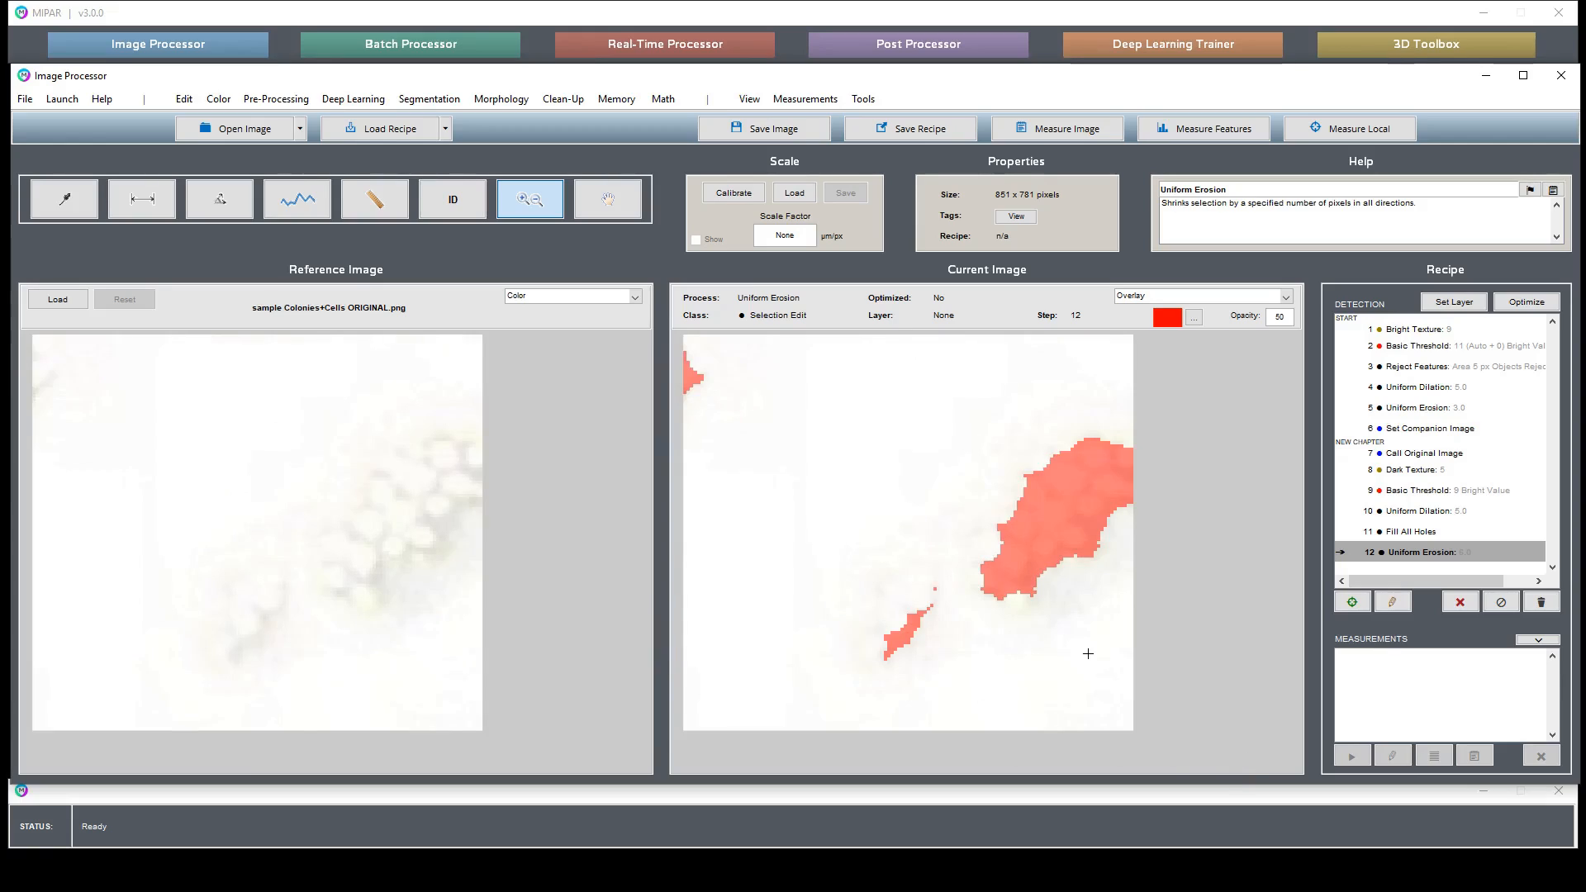
pyautogui.doubleClick(1041, 542)
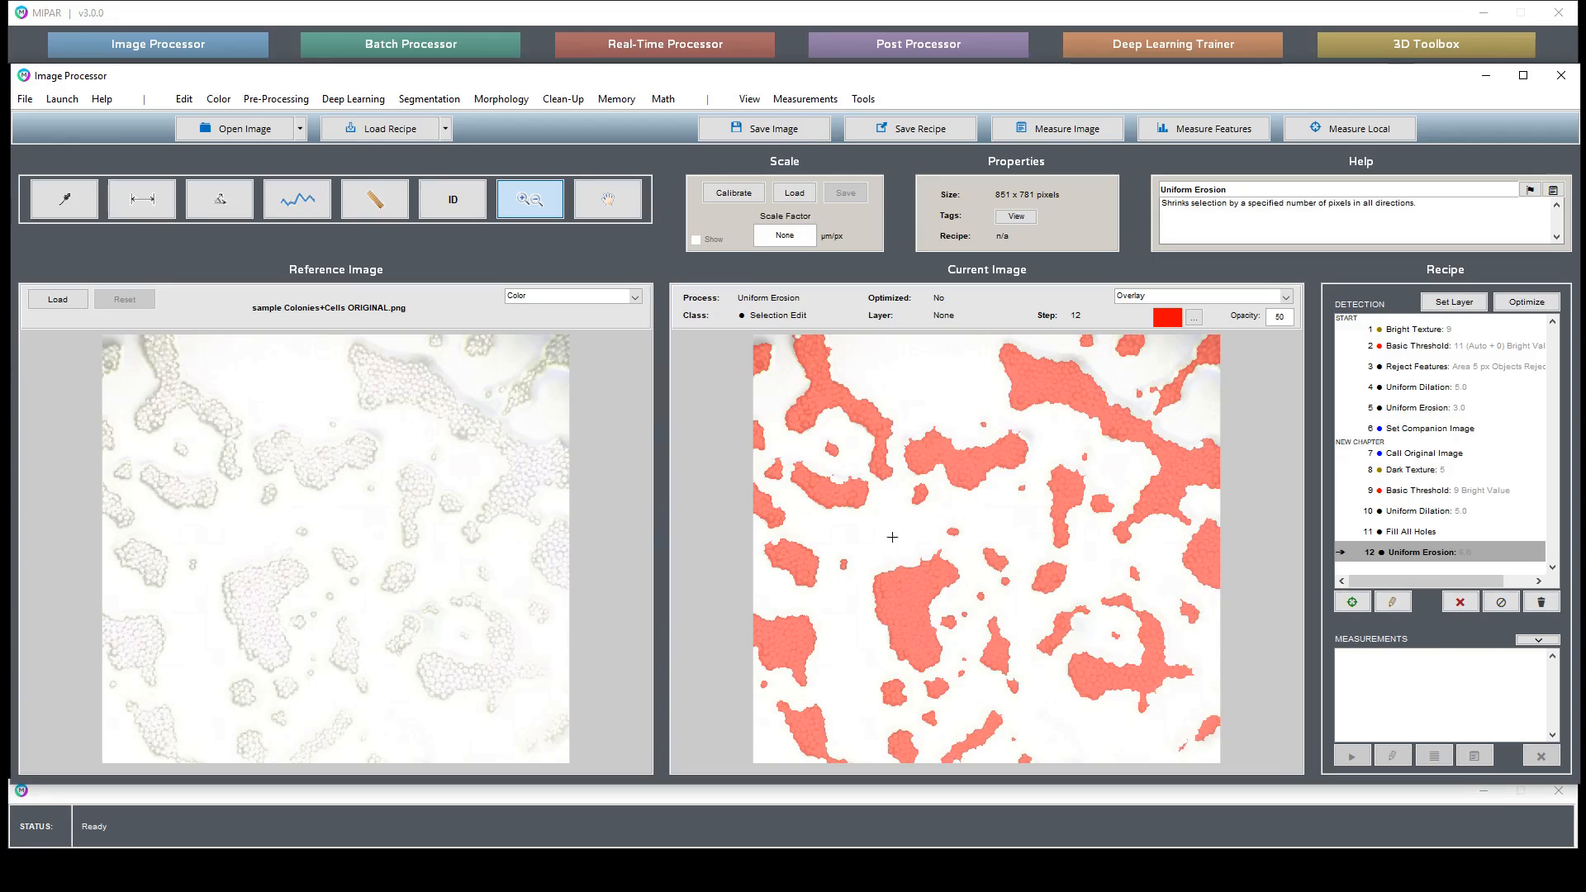
pyautogui.moveTo(892, 537); pyautogui.dragTo(982, 594)
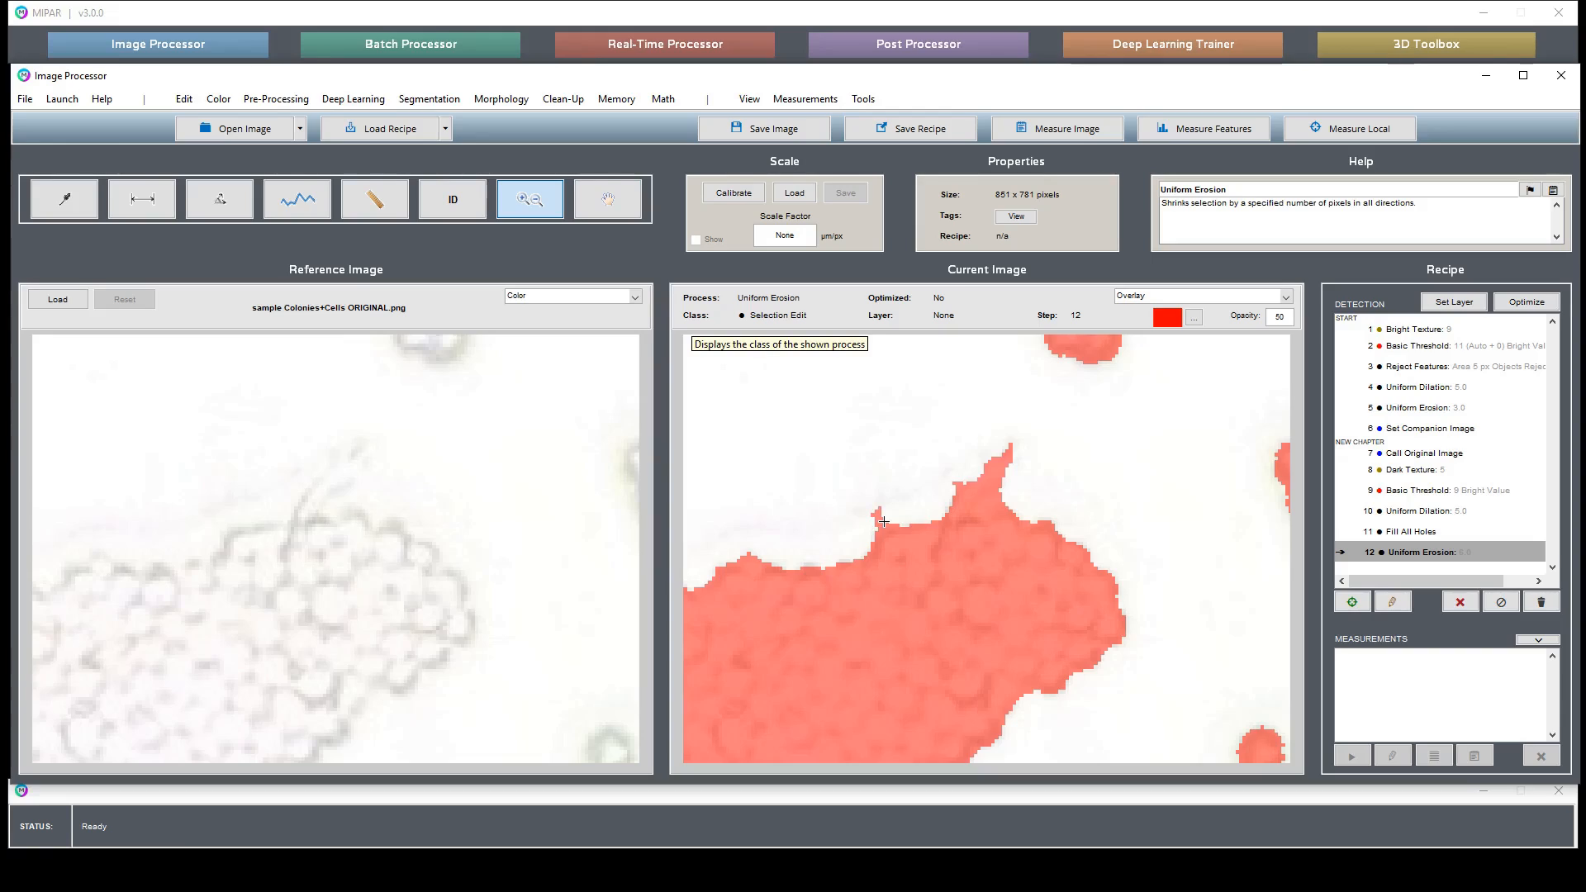
pyautogui.click(1454, 432)
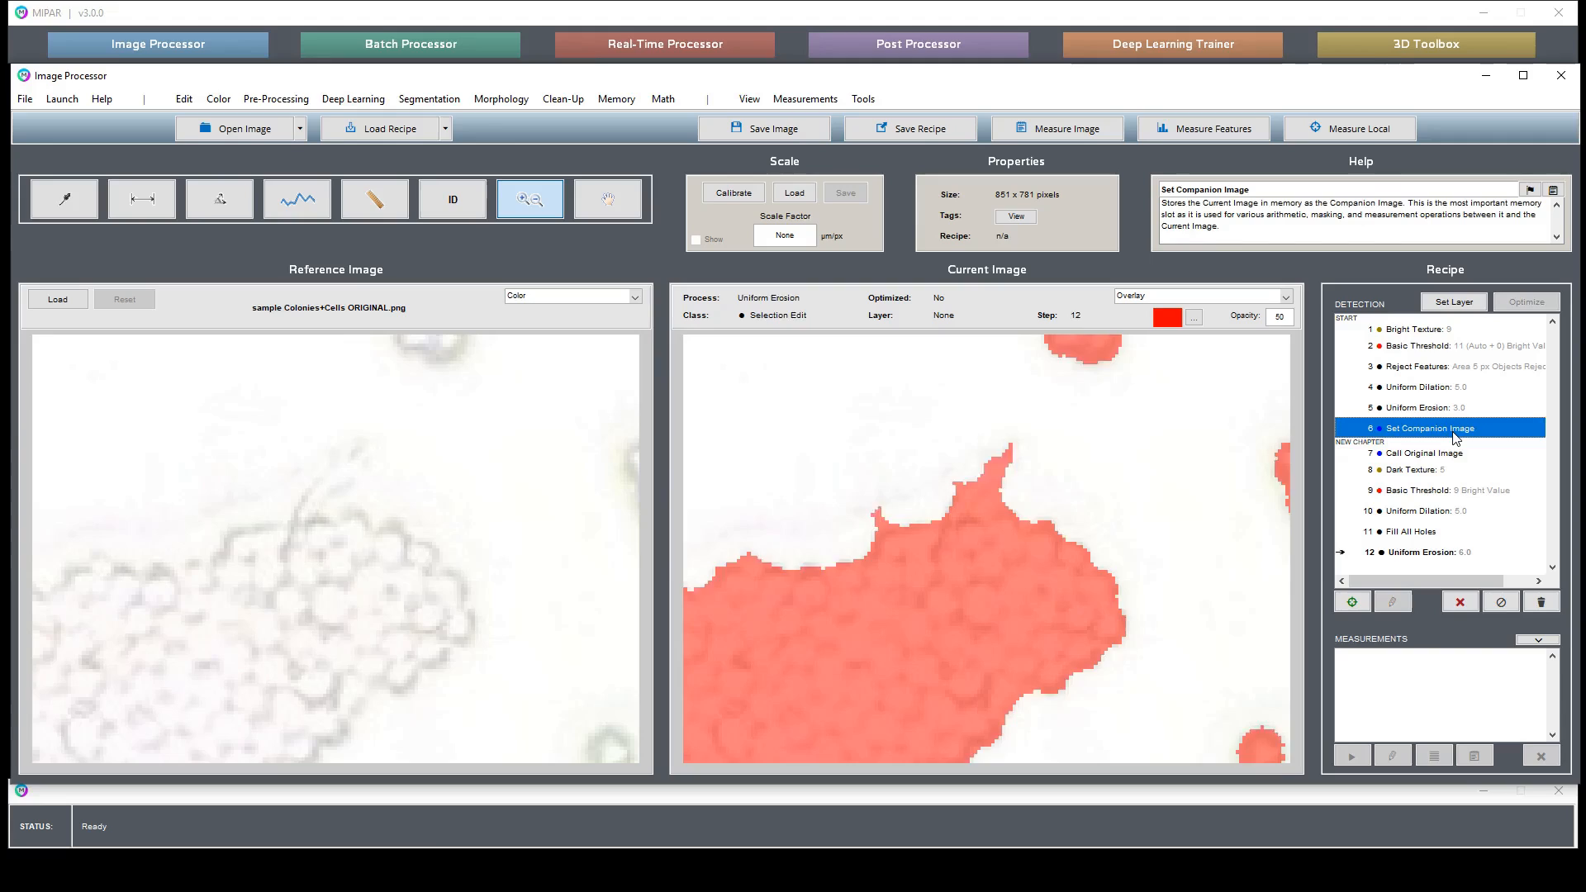
pyautogui.click(1440, 554)
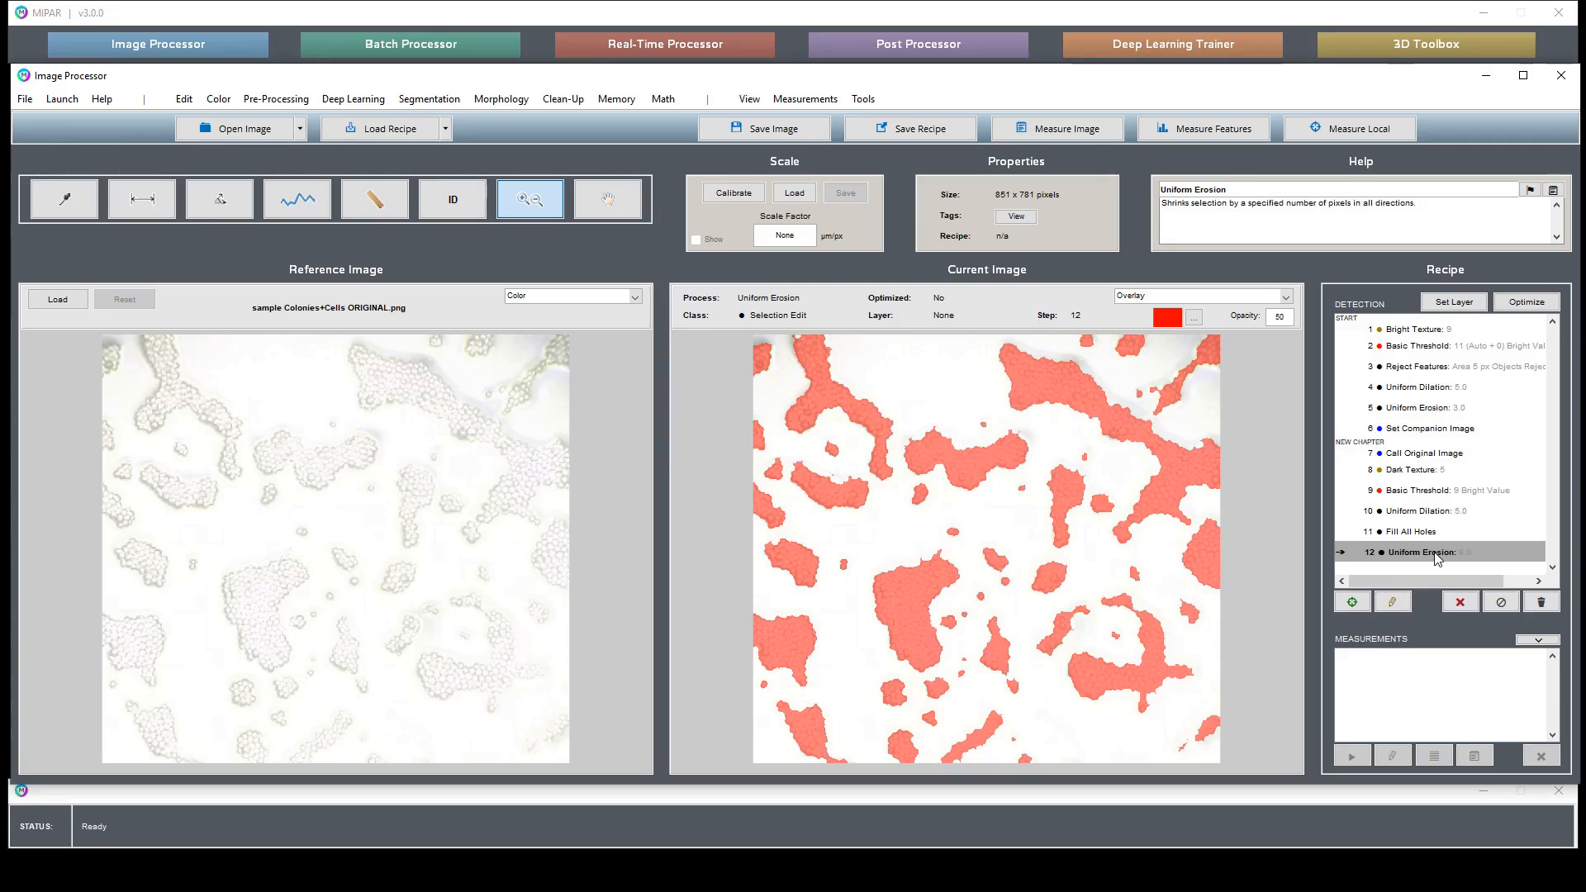
pyautogui.click(1441, 429)
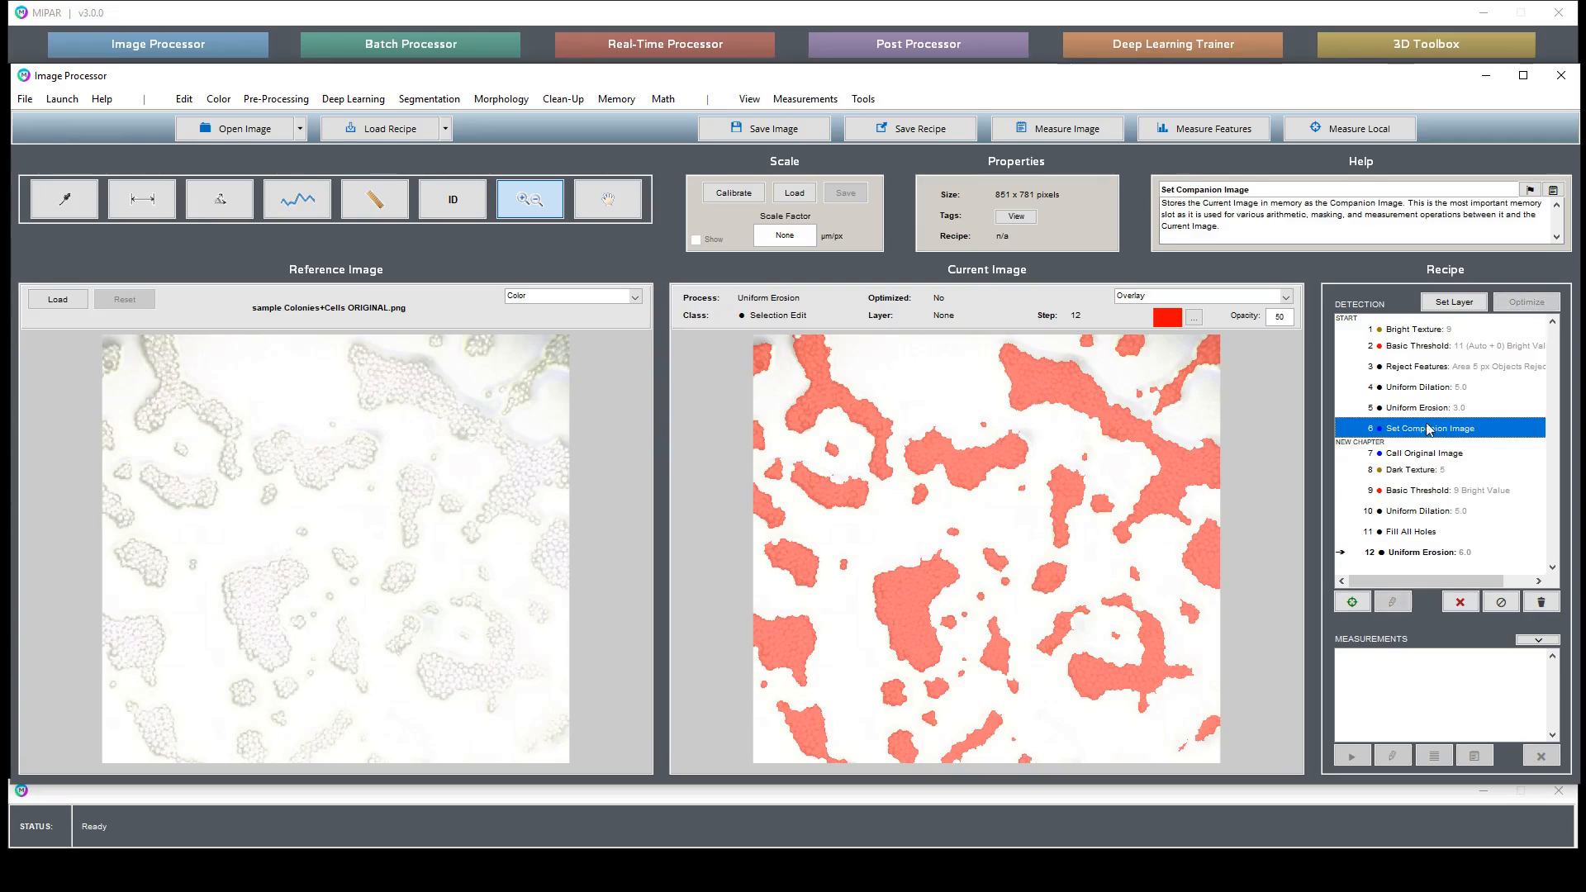
pyautogui.click(1449, 554)
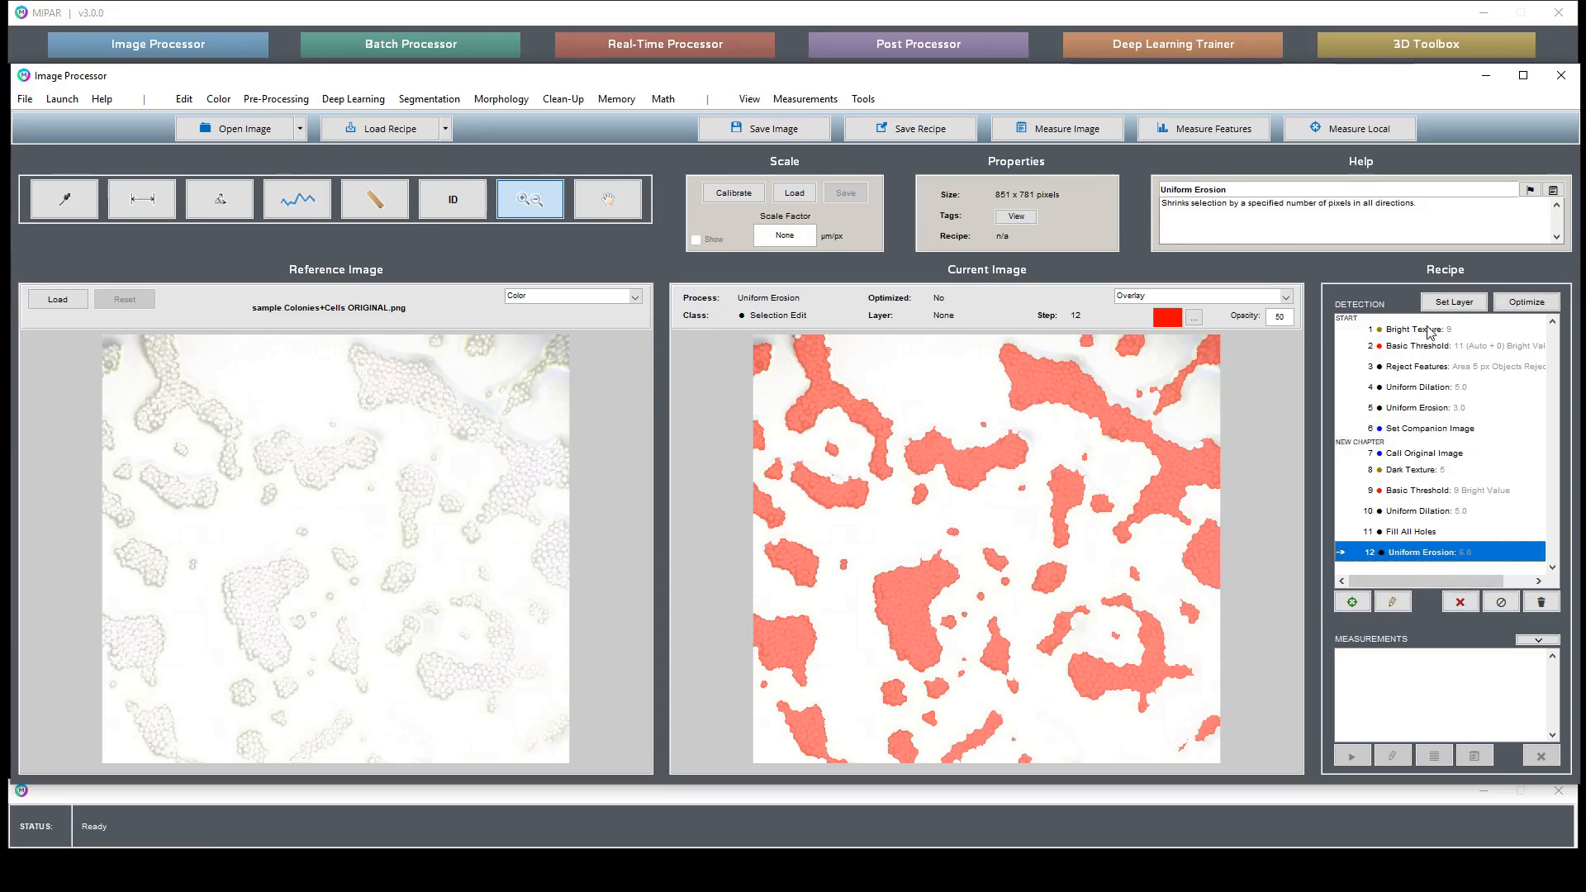
pyautogui.moveTo(1429, 331); pyautogui.dragTo(1438, 475)
pyautogui.click(1442, 552)
# - Add an Intersection with the companion image and compare its zoomed result against the erosion and companion image steps
pyautogui.click(655, 100)
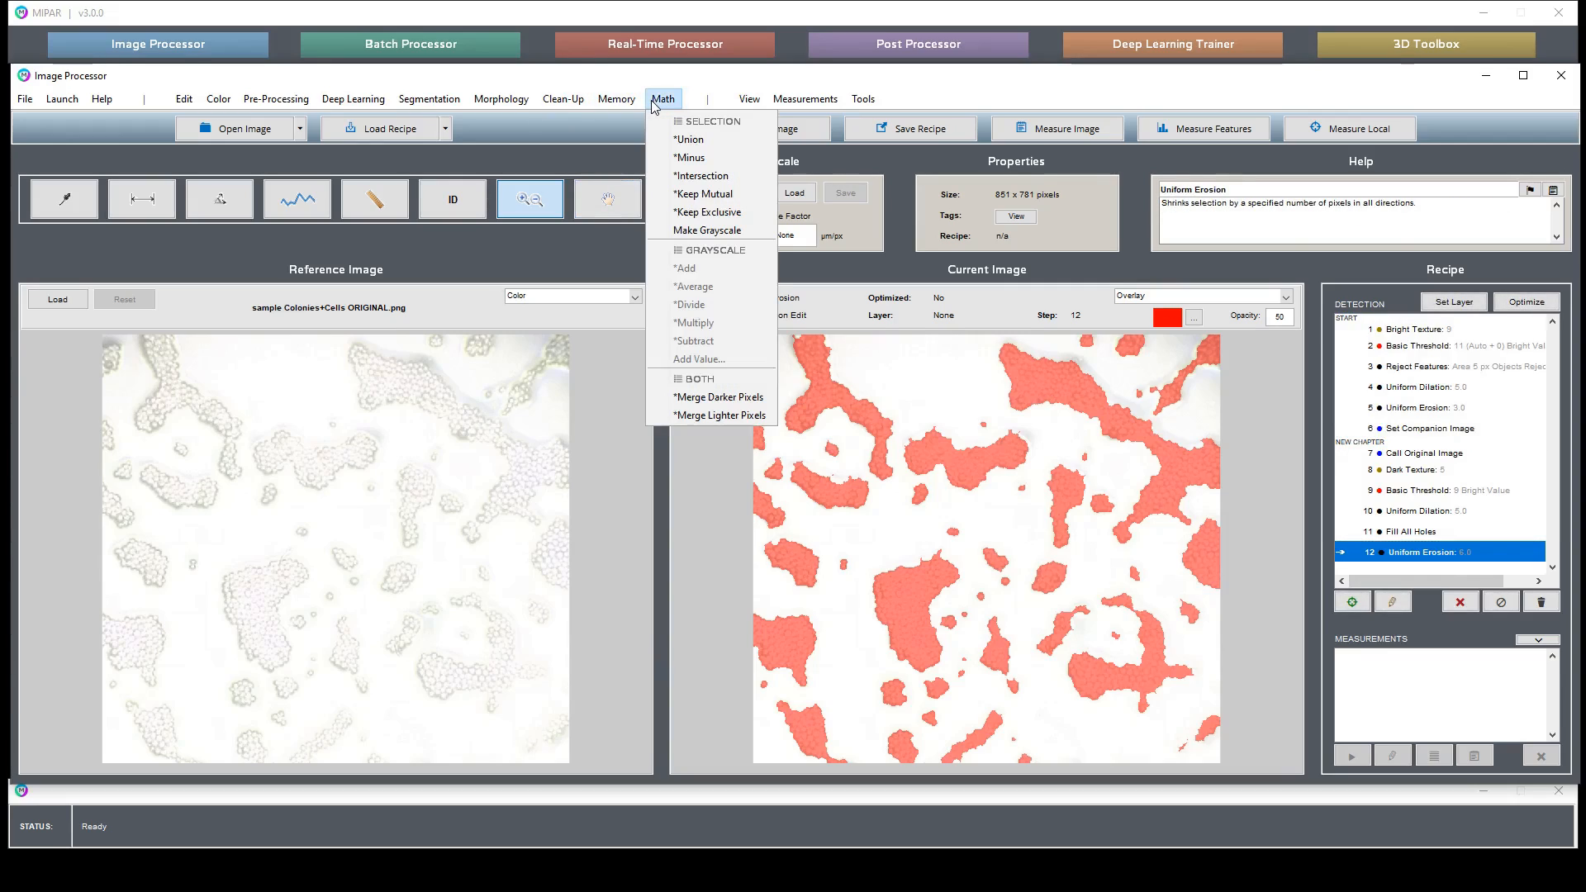
pyautogui.click(708, 176)
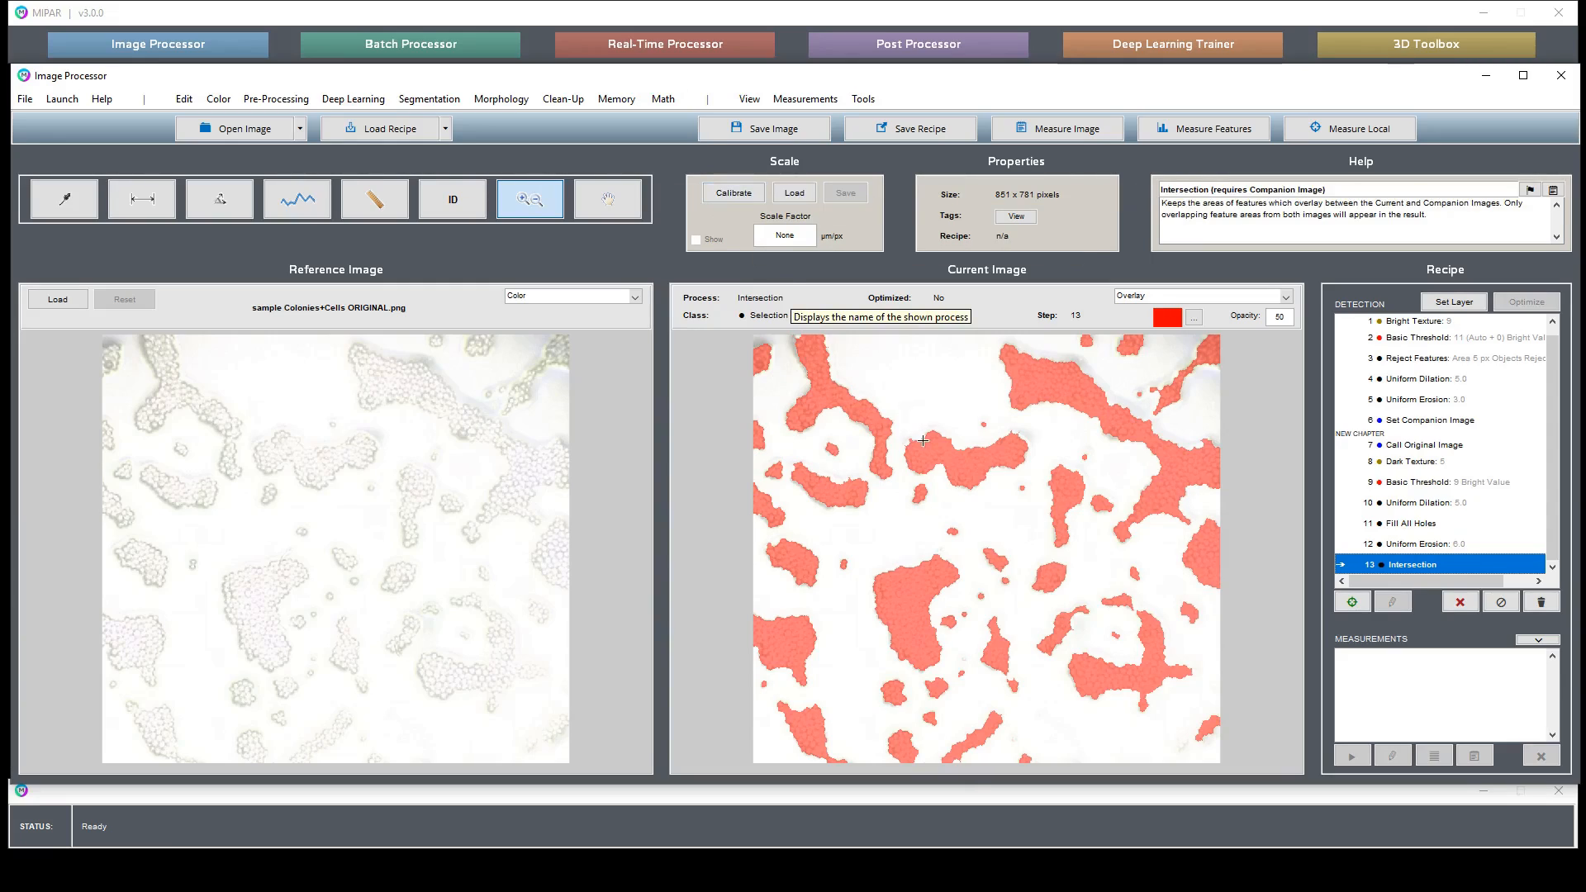
pyautogui.moveTo(901, 410); pyautogui.dragTo(970, 459)
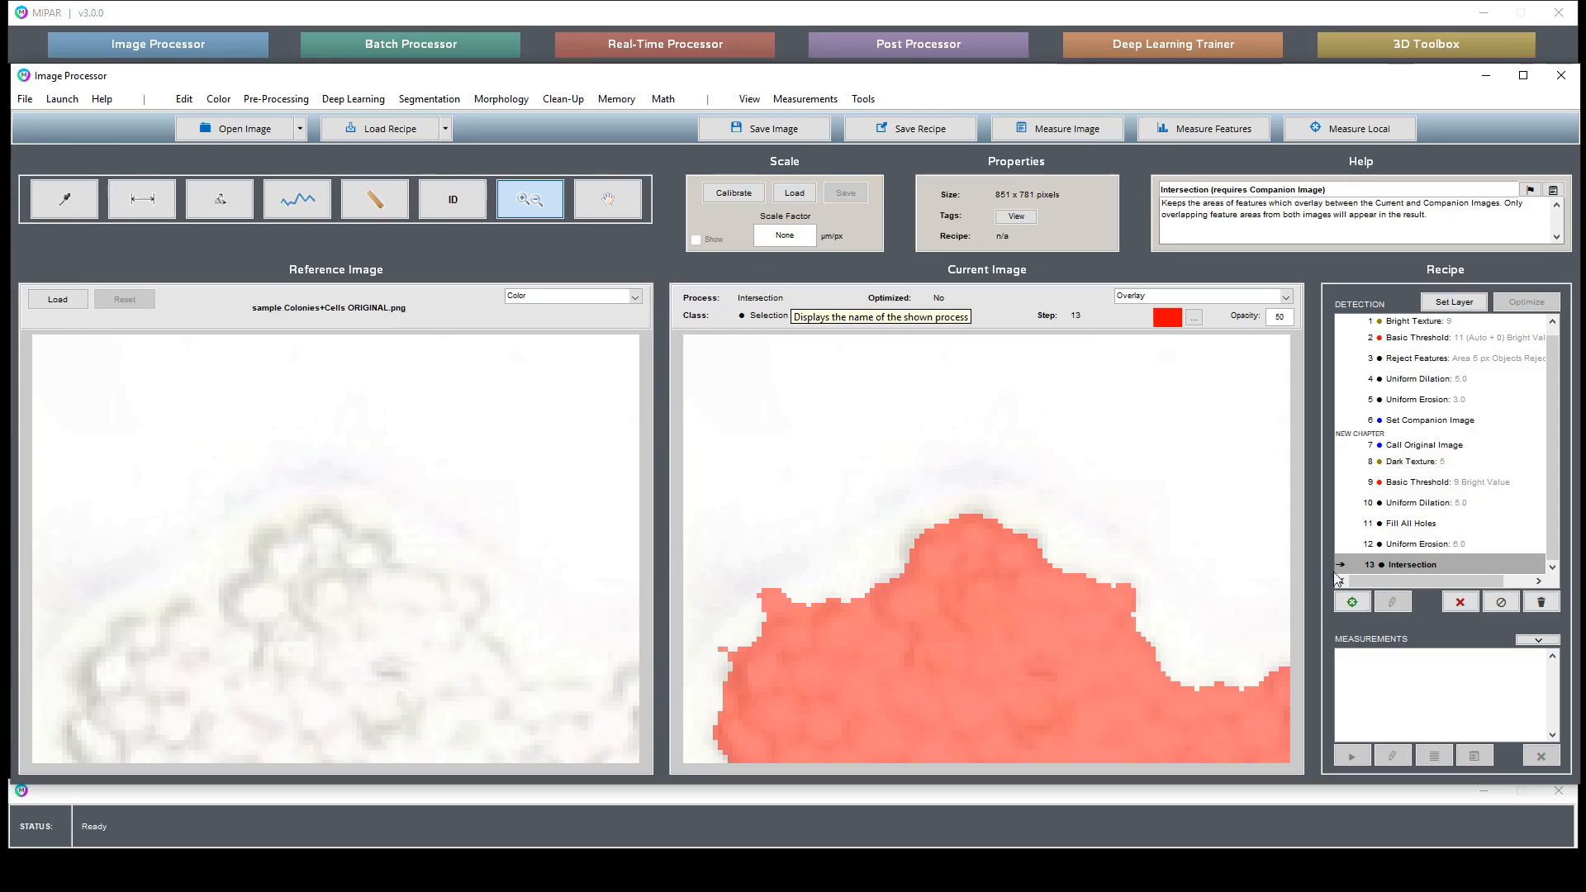
pyautogui.click(1417, 547)
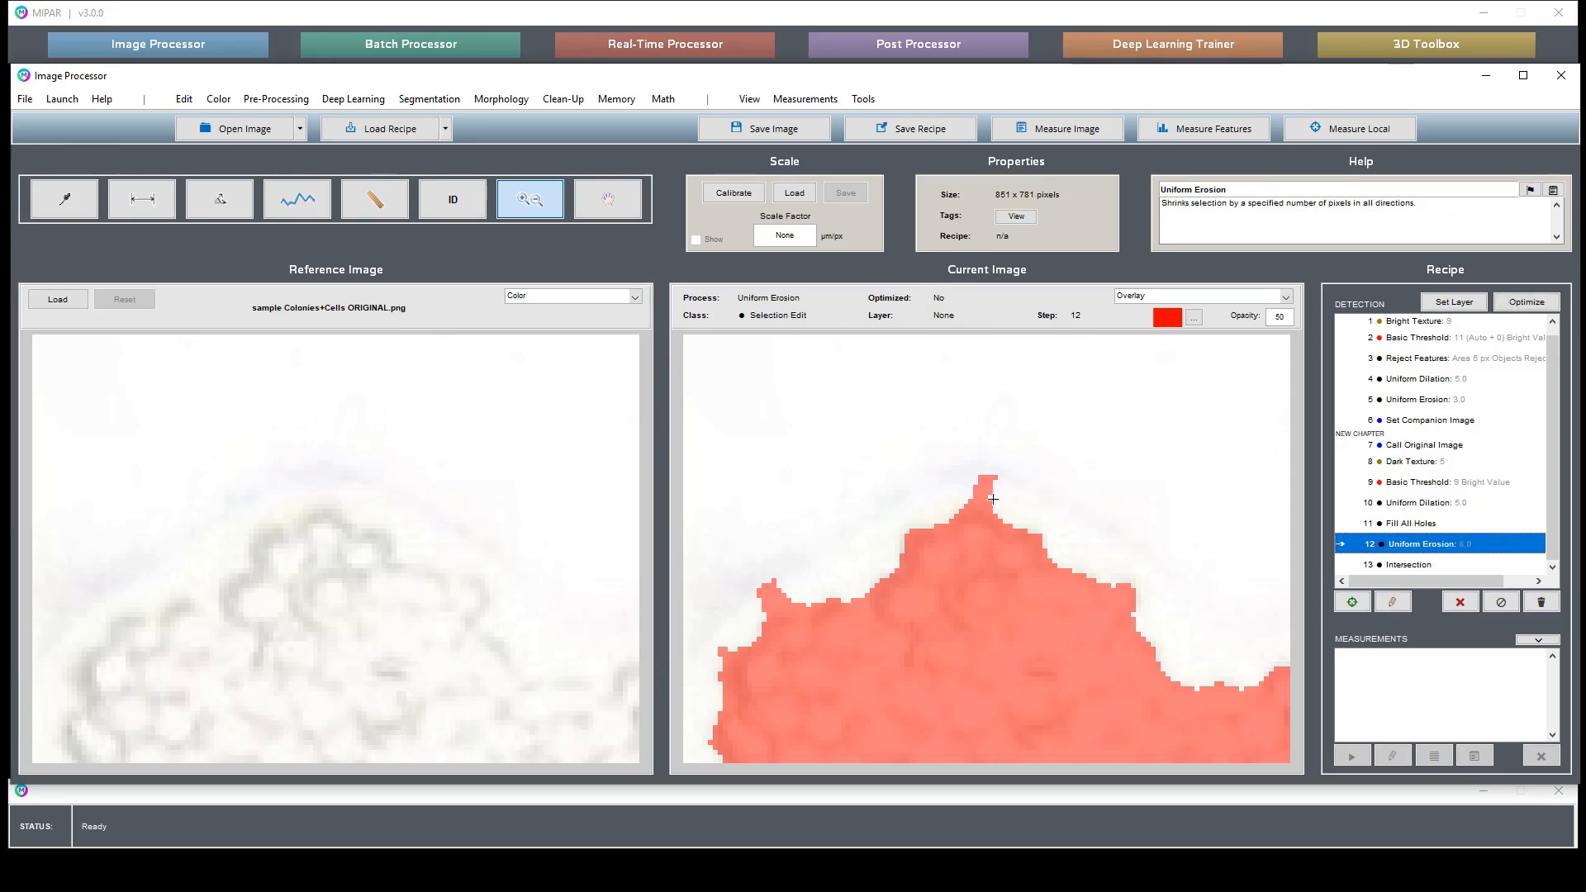
pyautogui.click(1409, 565)
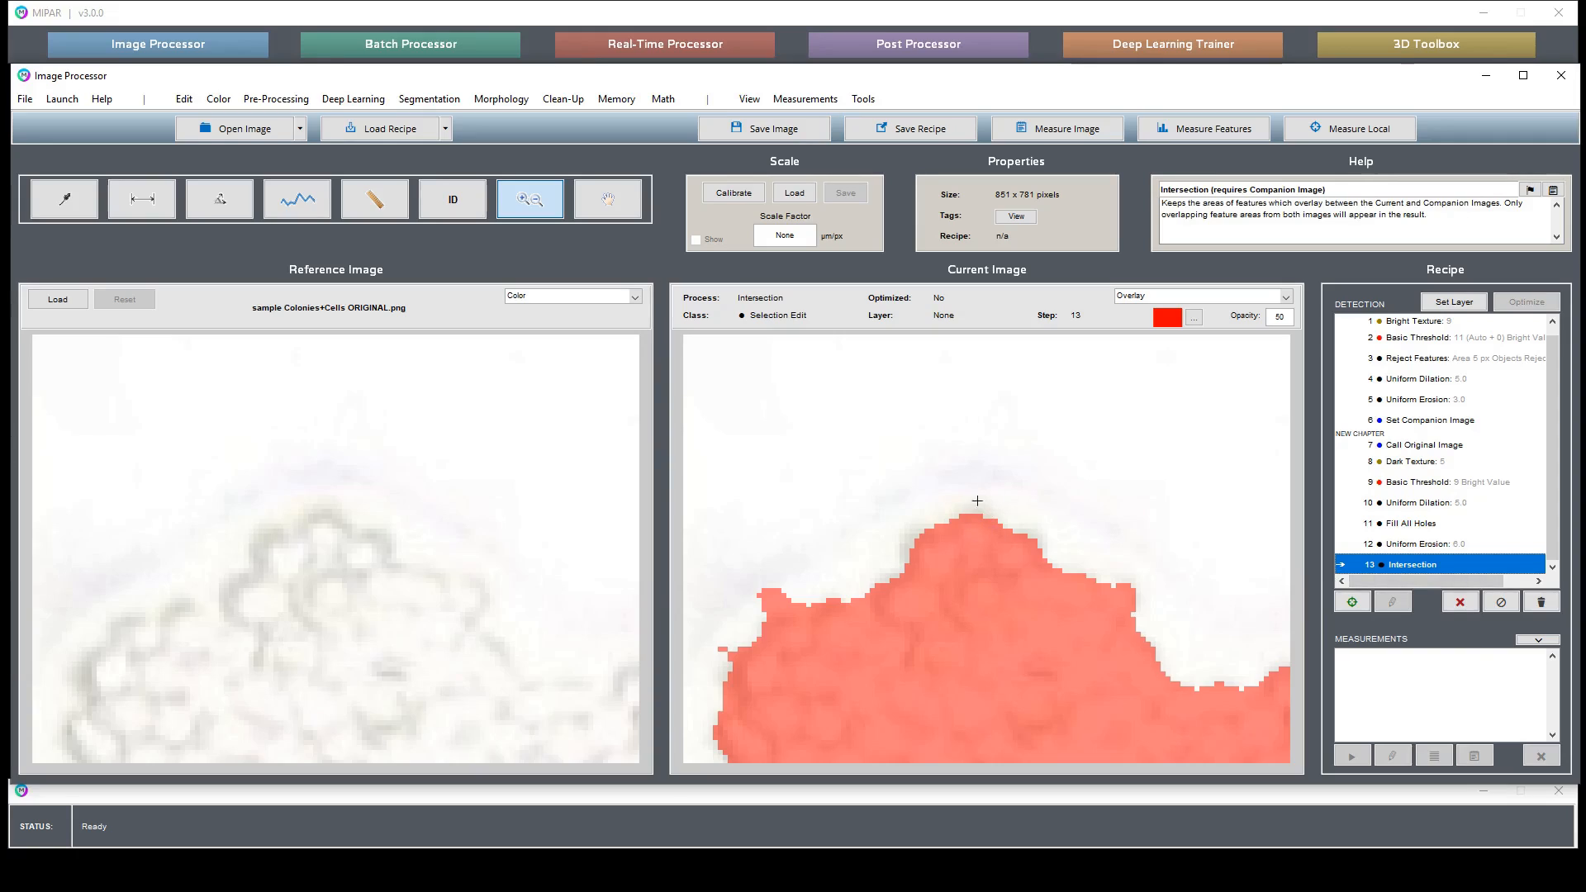
pyautogui.click(1433, 422)
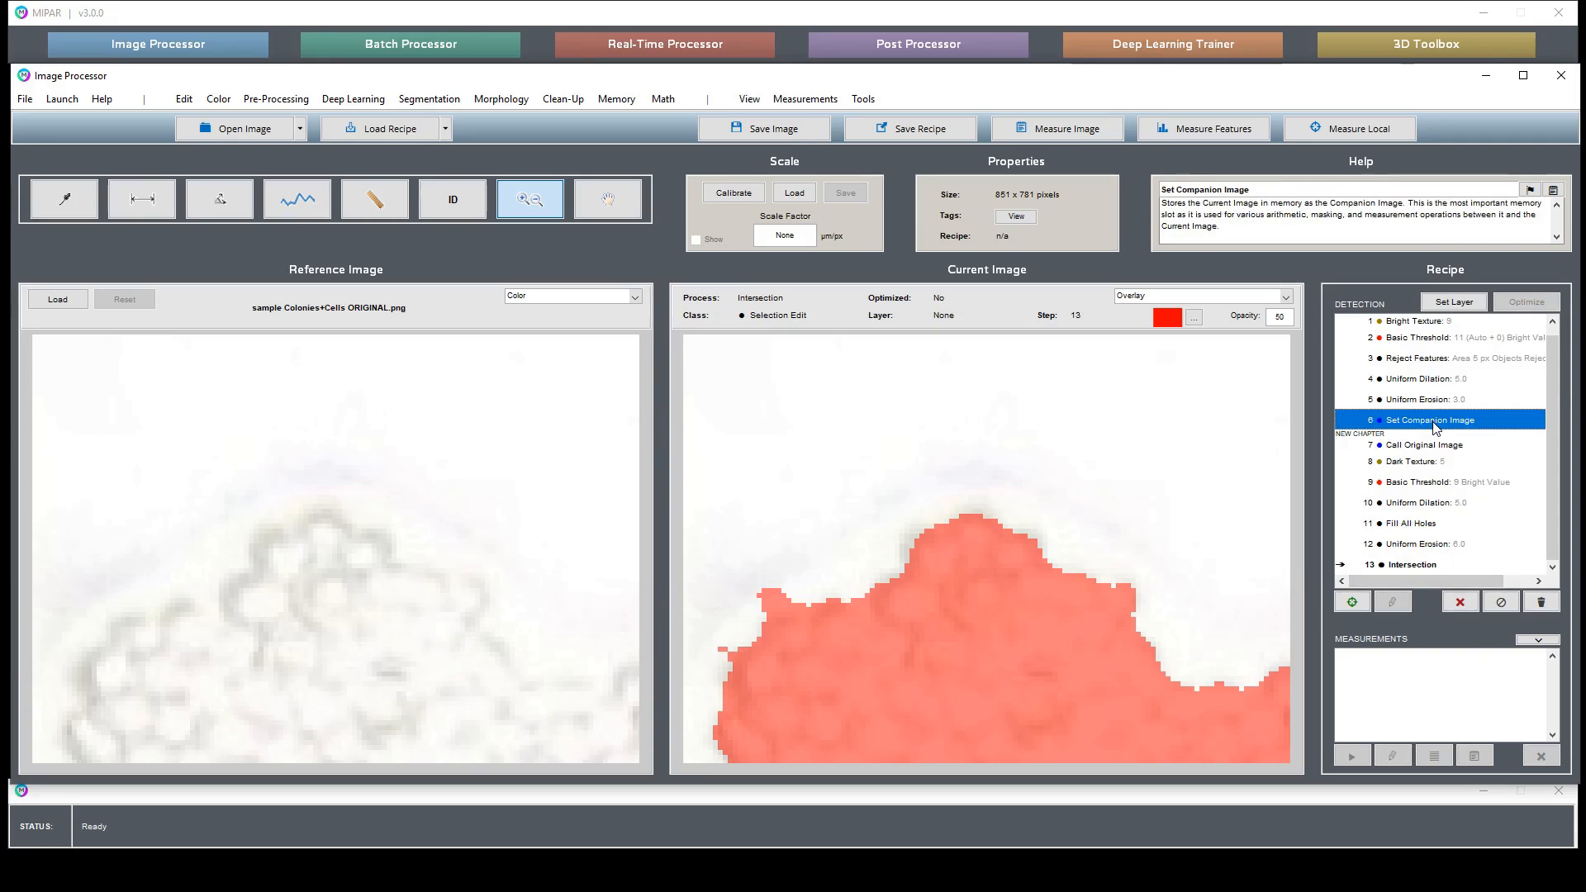
pyautogui.click(1460, 565)
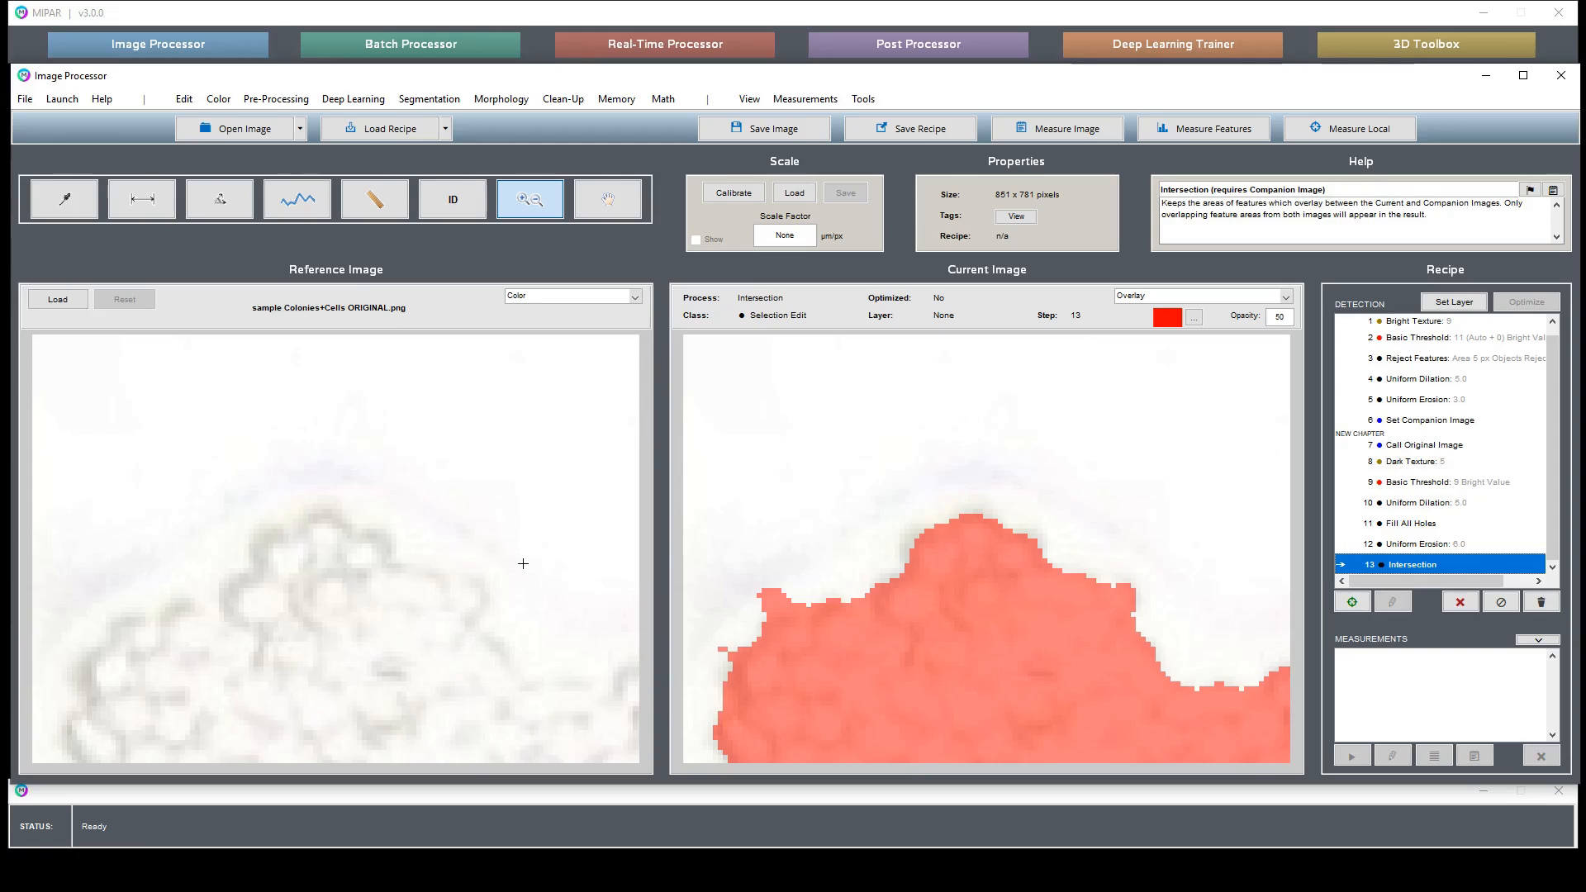
pyautogui.click(1465, 423)
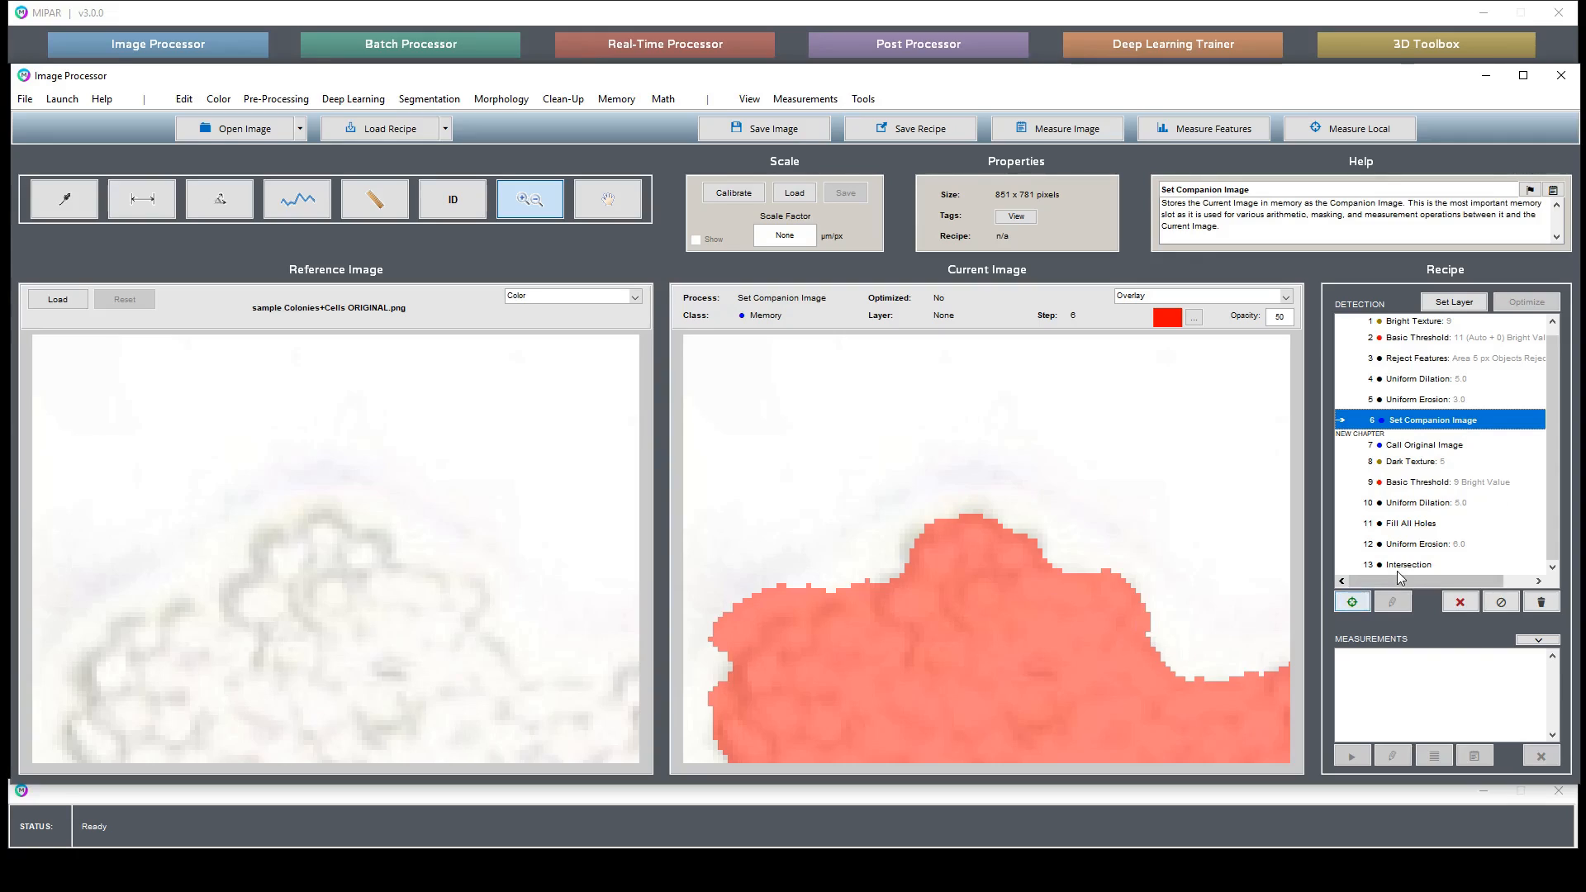
pyautogui.click(1421, 565)
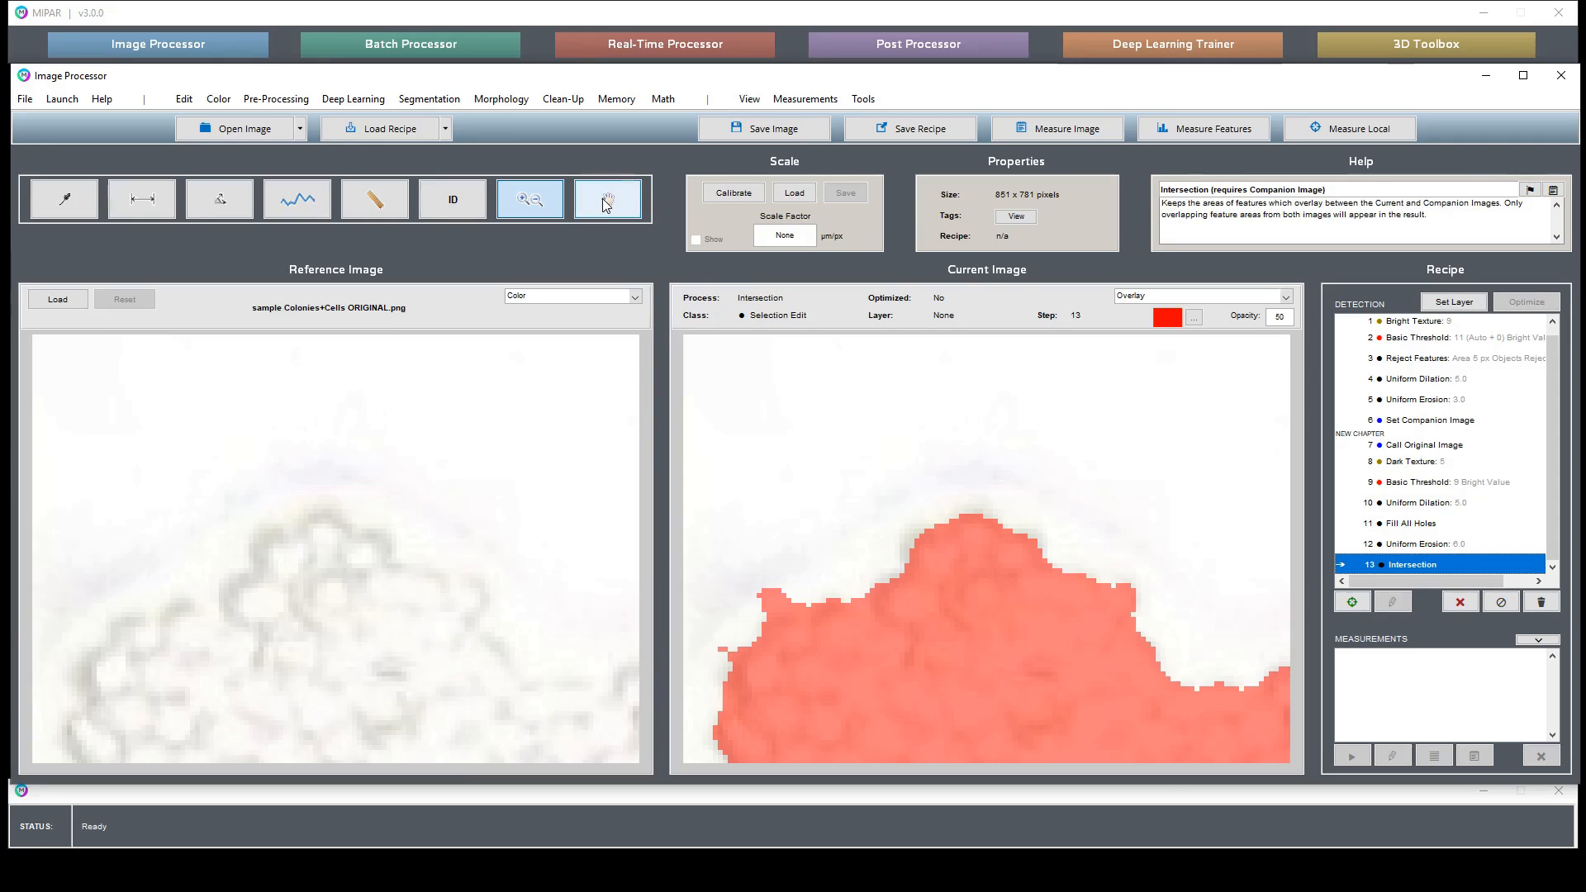
pyautogui.click(604, 200)
pyautogui.moveTo(885, 655); pyautogui.dragTo(934, 565)
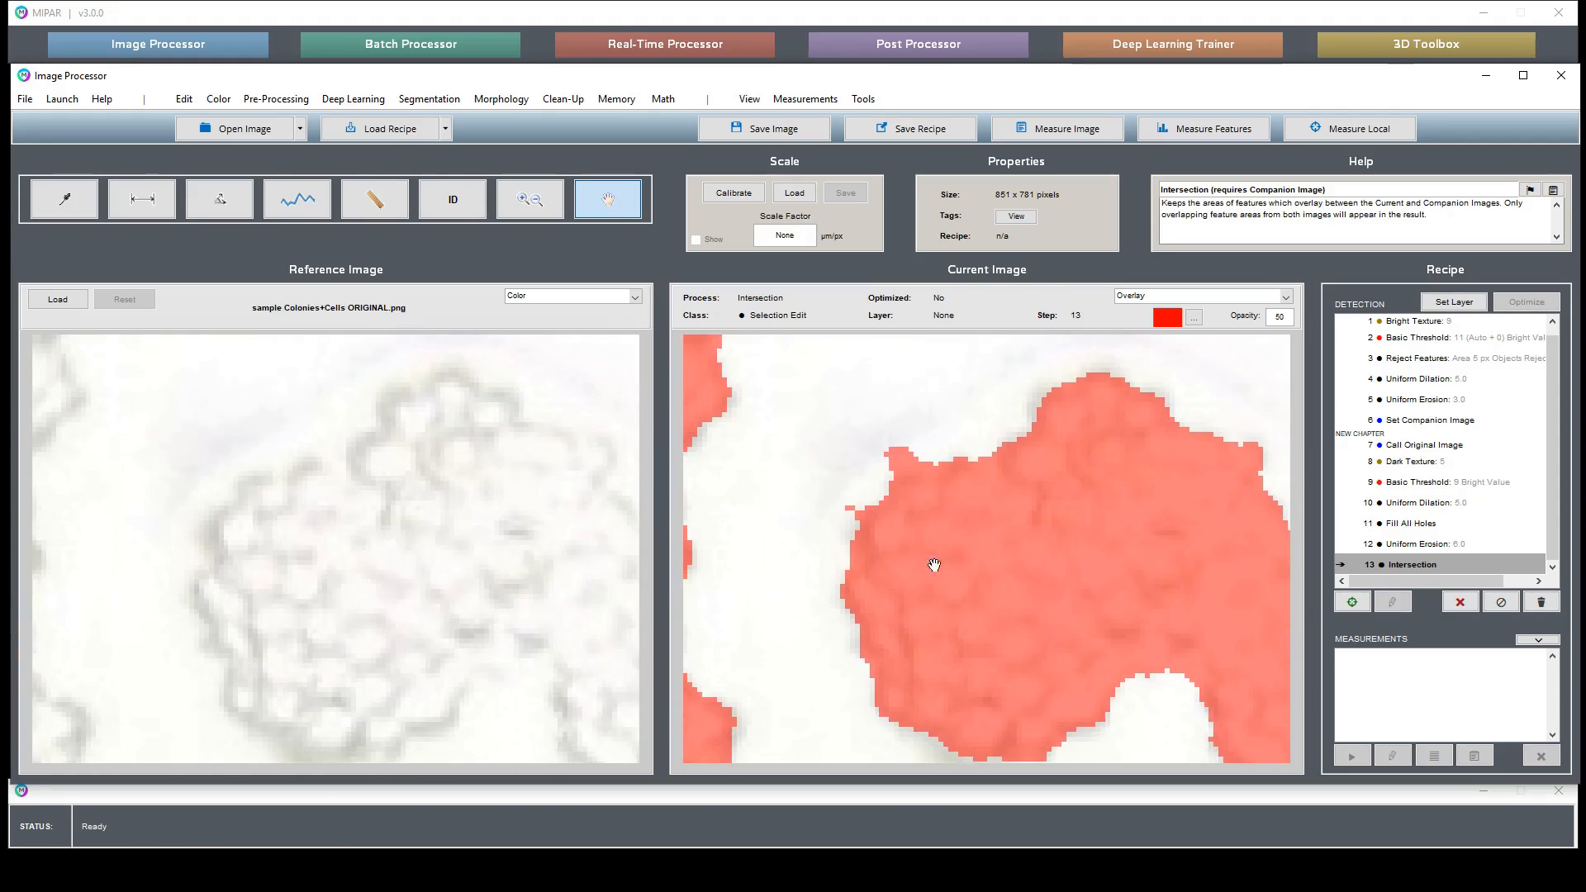
pyautogui.moveTo(1094, 570); pyautogui.dragTo(931, 468)
pyautogui.moveTo(1189, 641); pyautogui.dragTo(1094, 585)
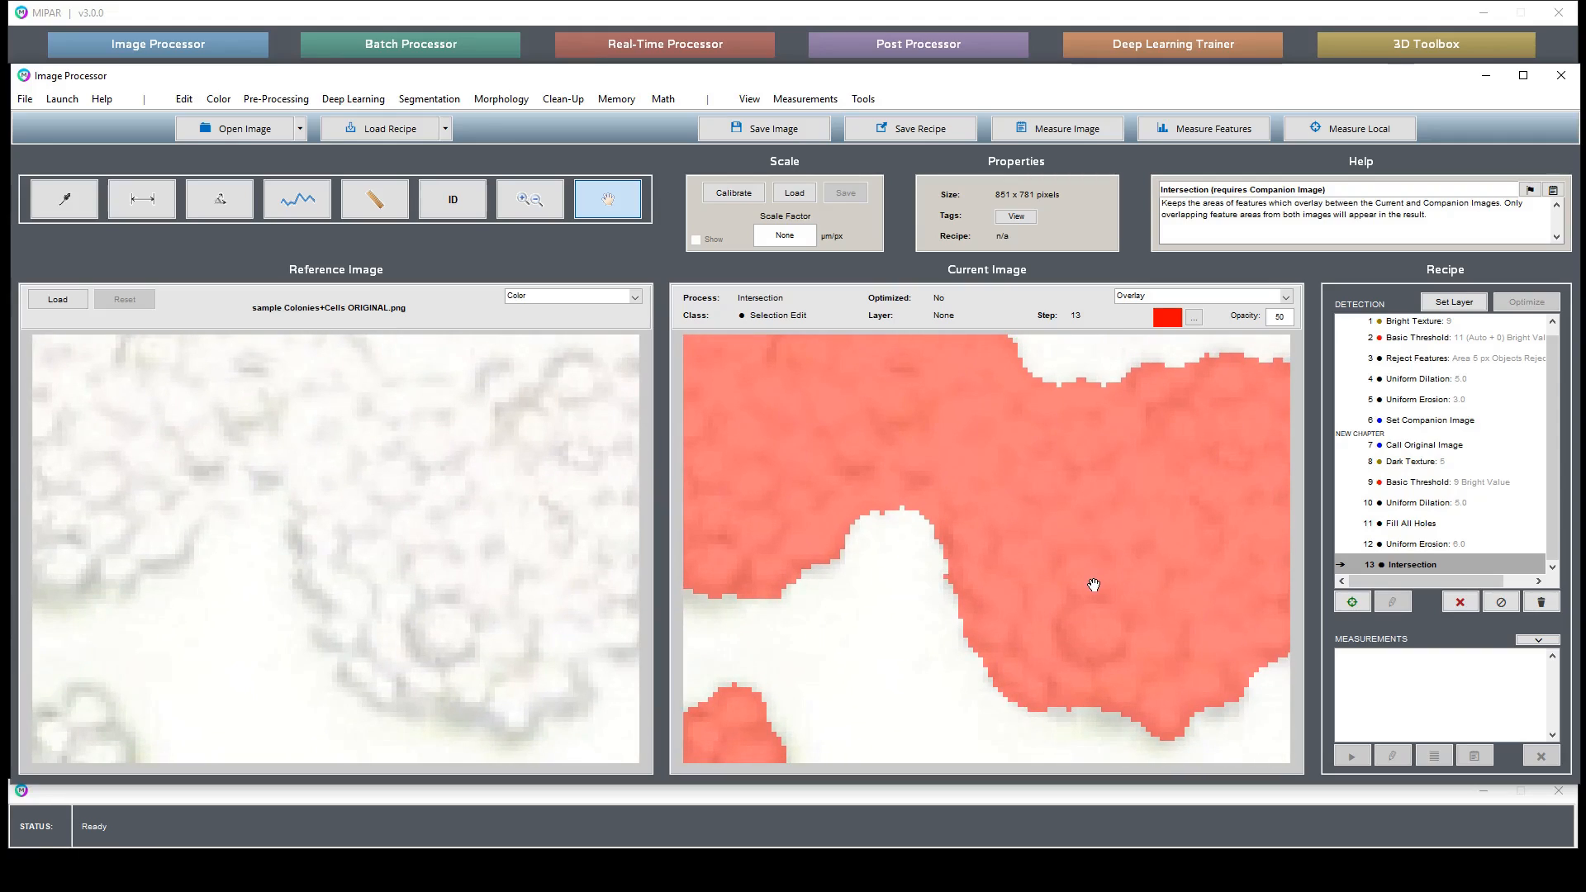
pyautogui.doubleClick(1147, 539)
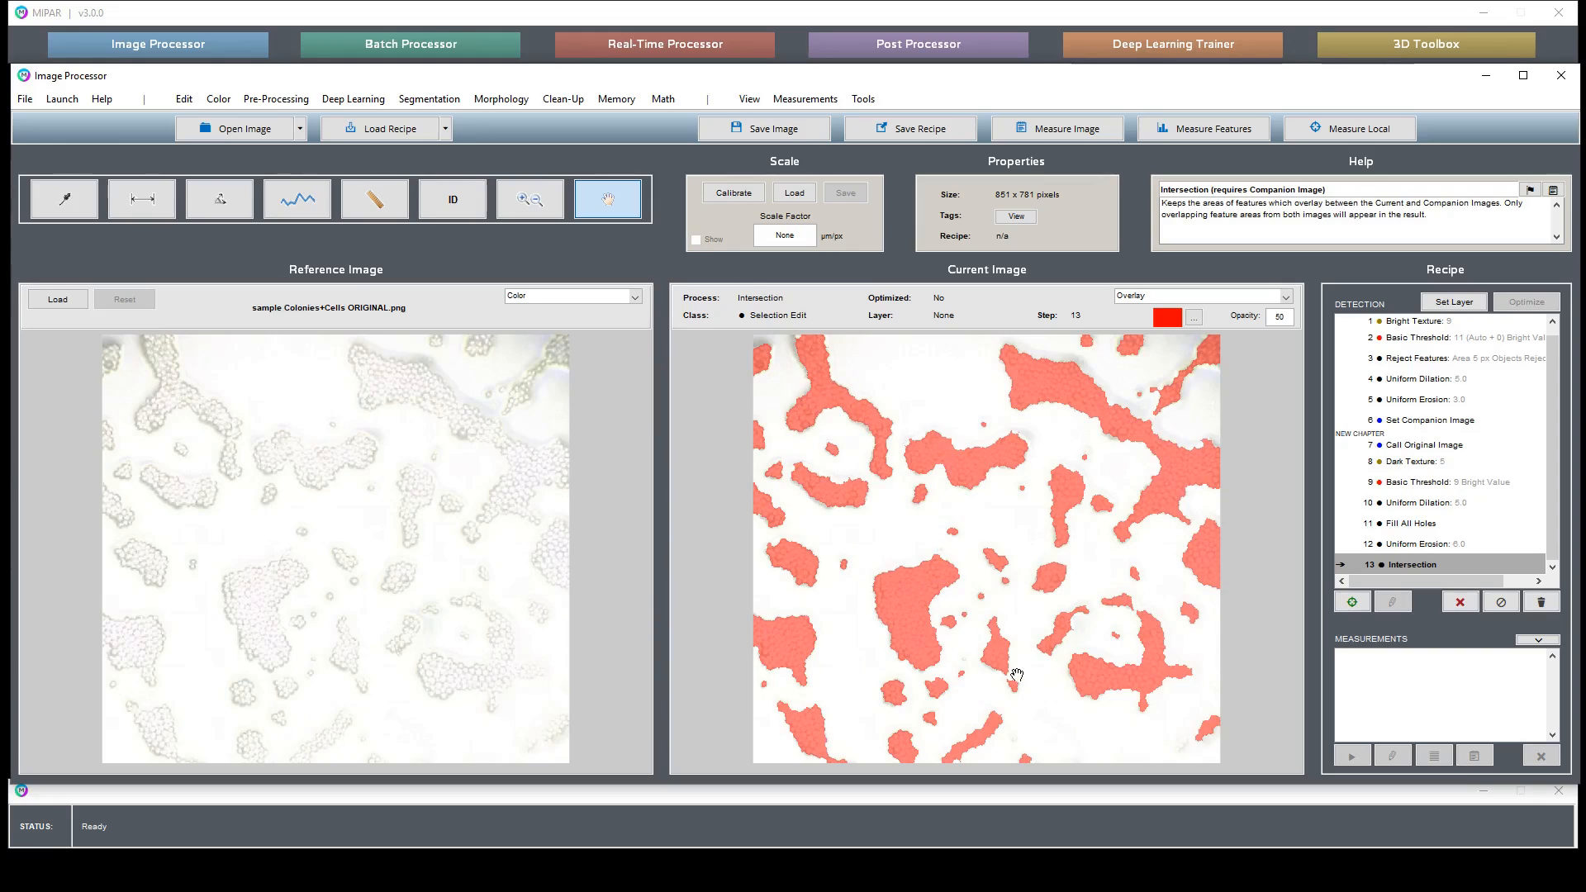
# - Reject features with an area below 5 px from the intersection result, after checking a zoomed region
pyautogui.click(541, 209)
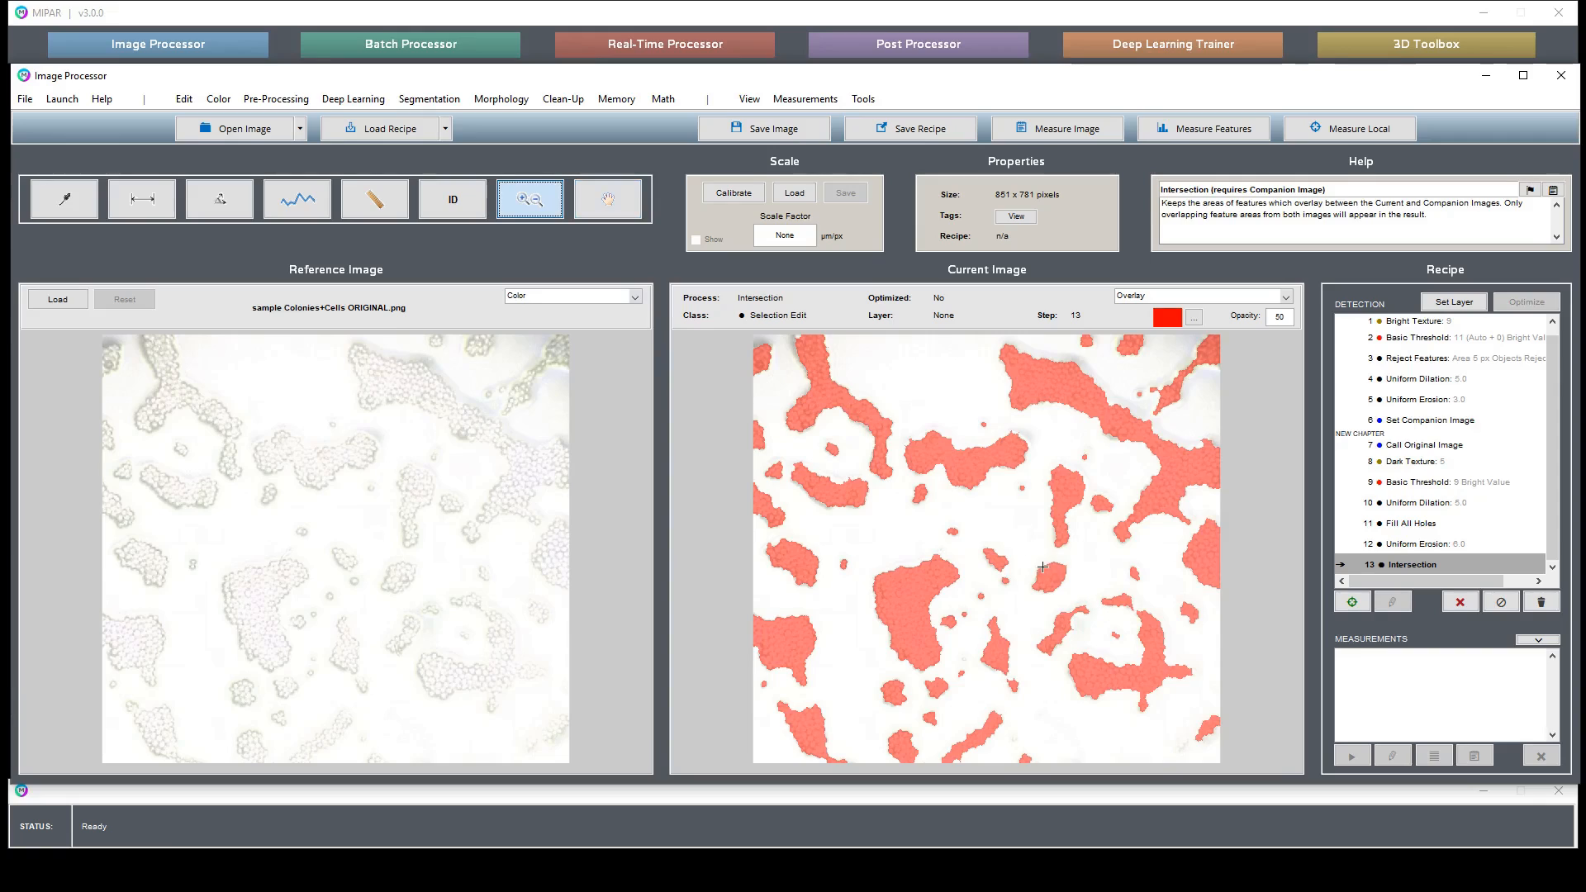
pyautogui.moveTo(1081, 558); pyautogui.dragTo(1187, 665)
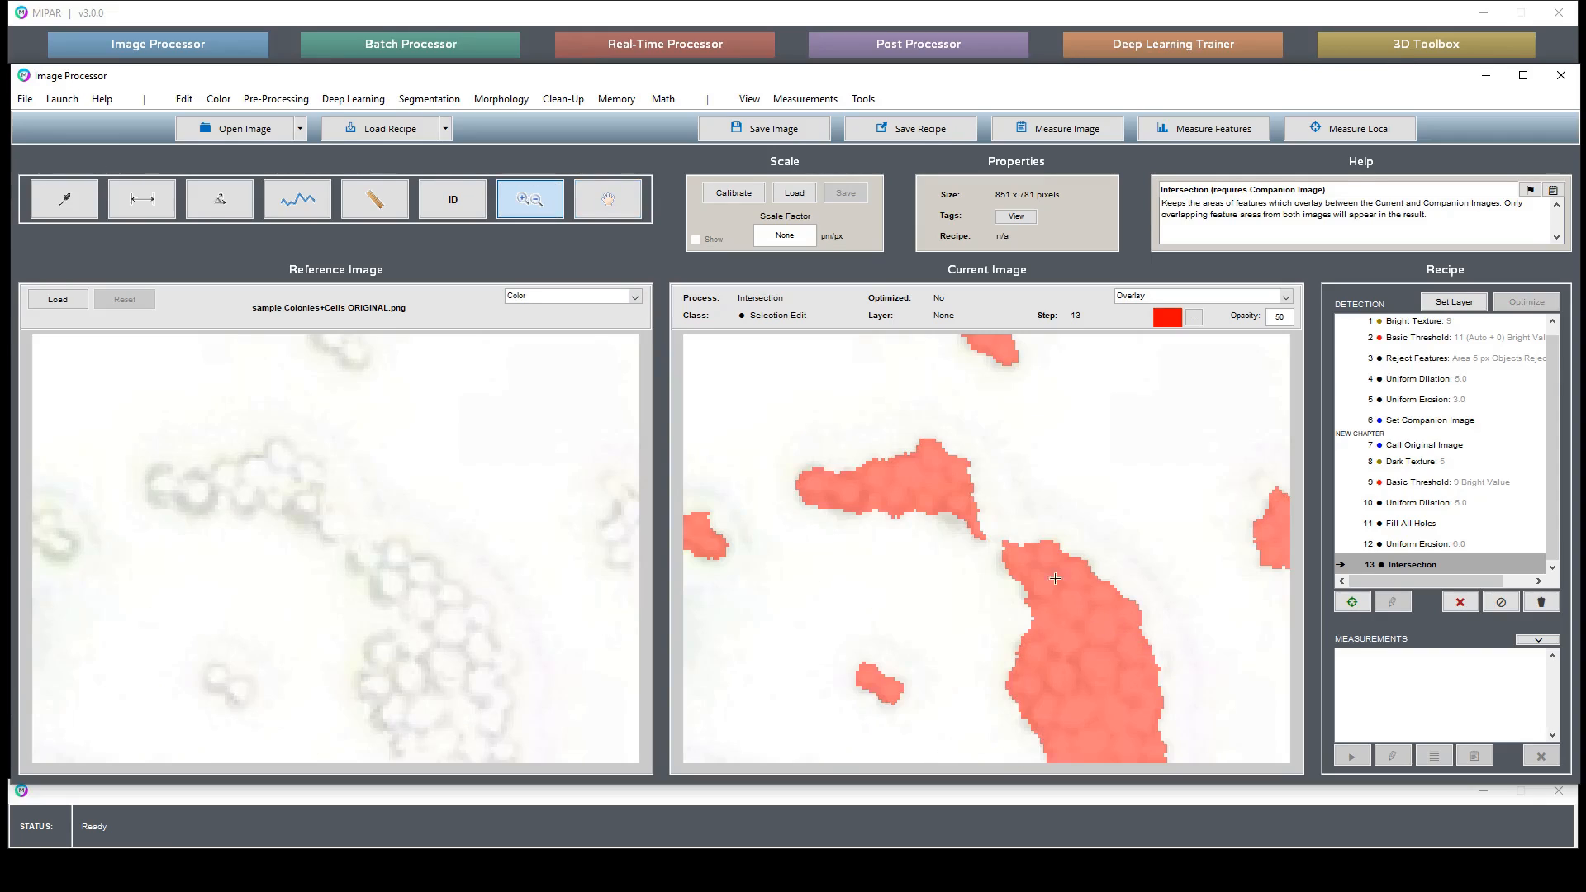
pyautogui.doubleClick(813, 502)
pyautogui.click(558, 100)
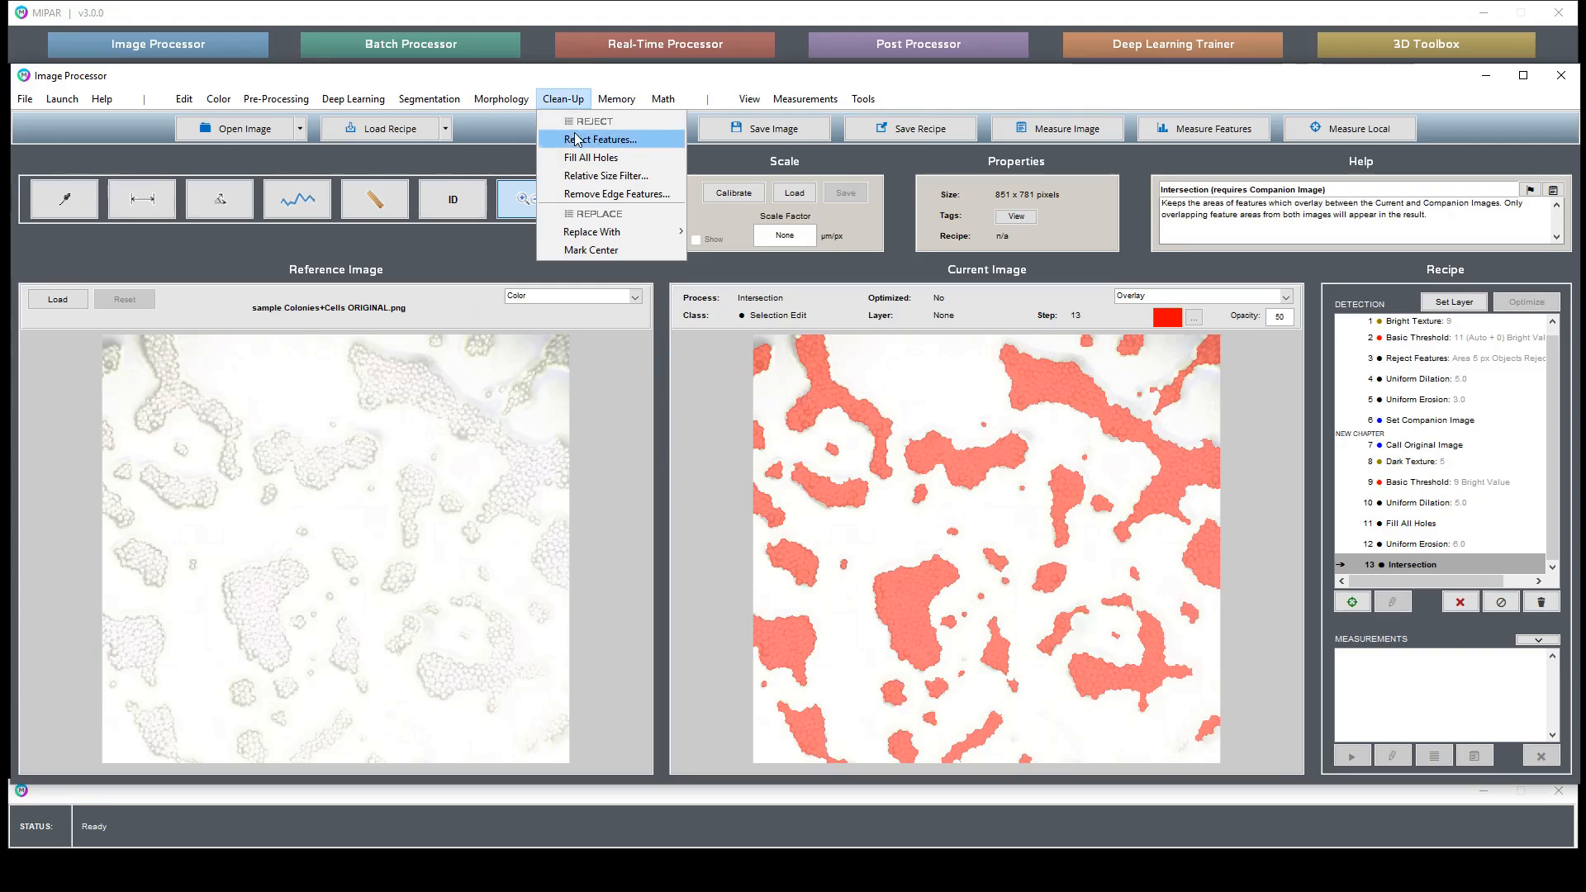
pyautogui.click(565, 137)
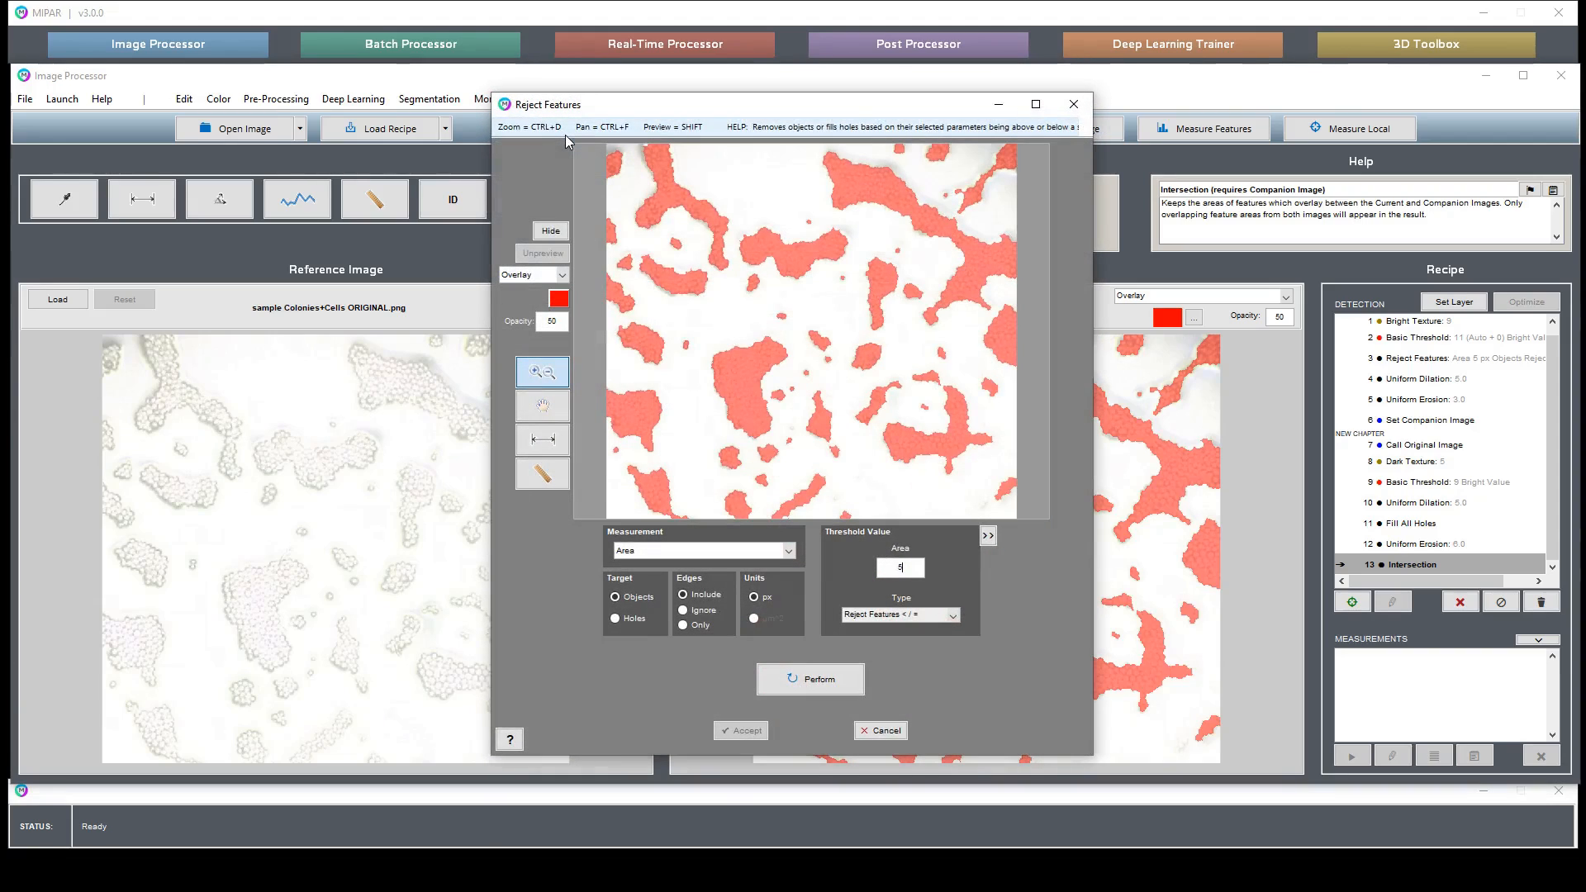
pyautogui.press('Return')
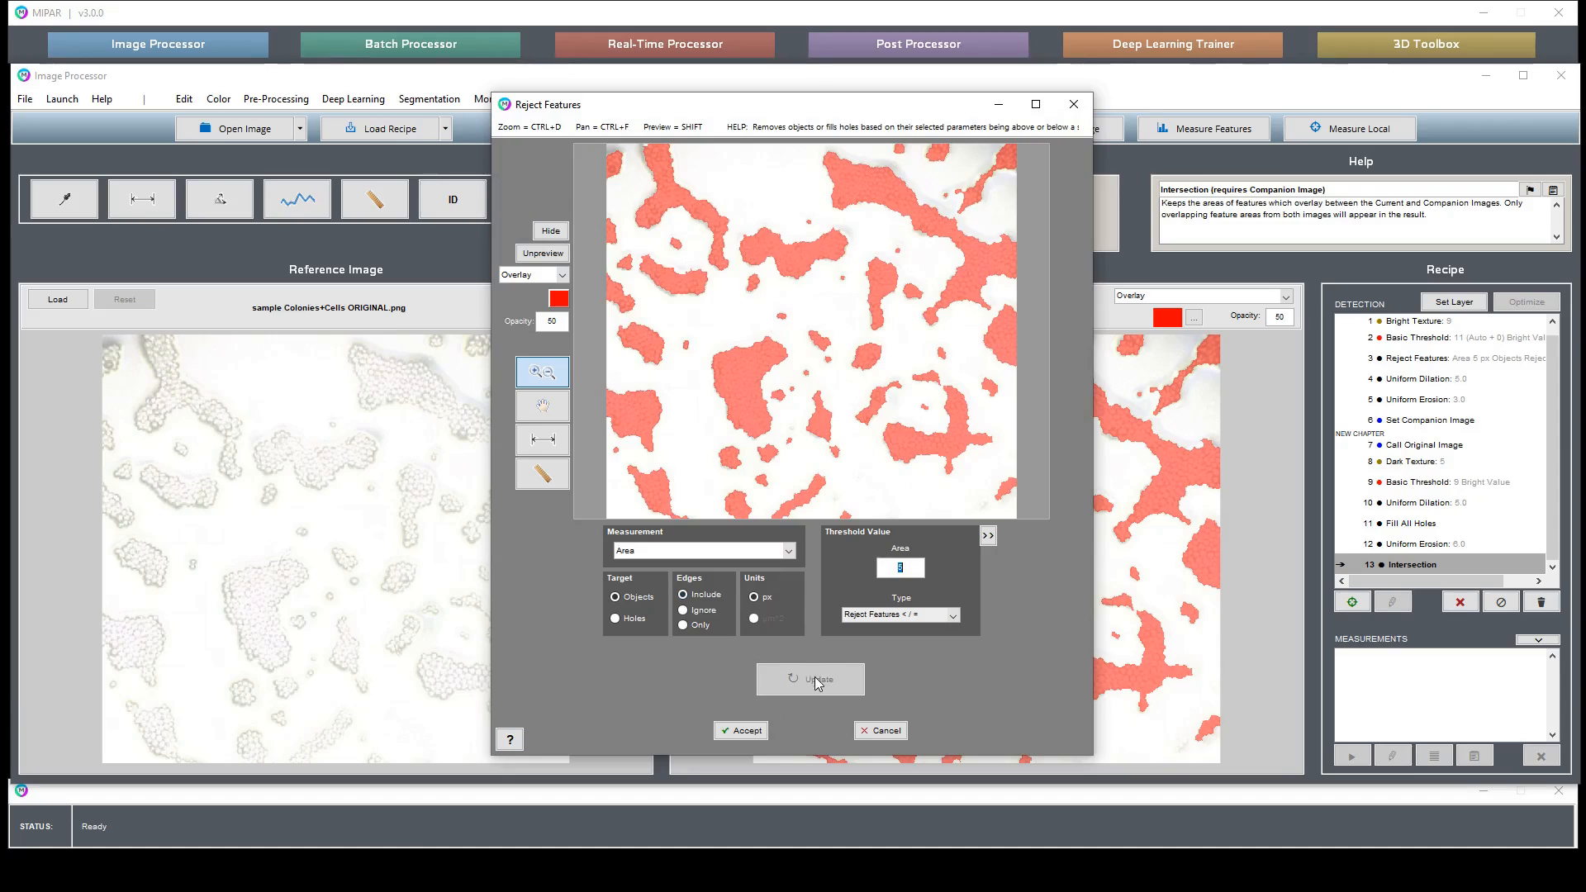
pyautogui.click(937, 661)
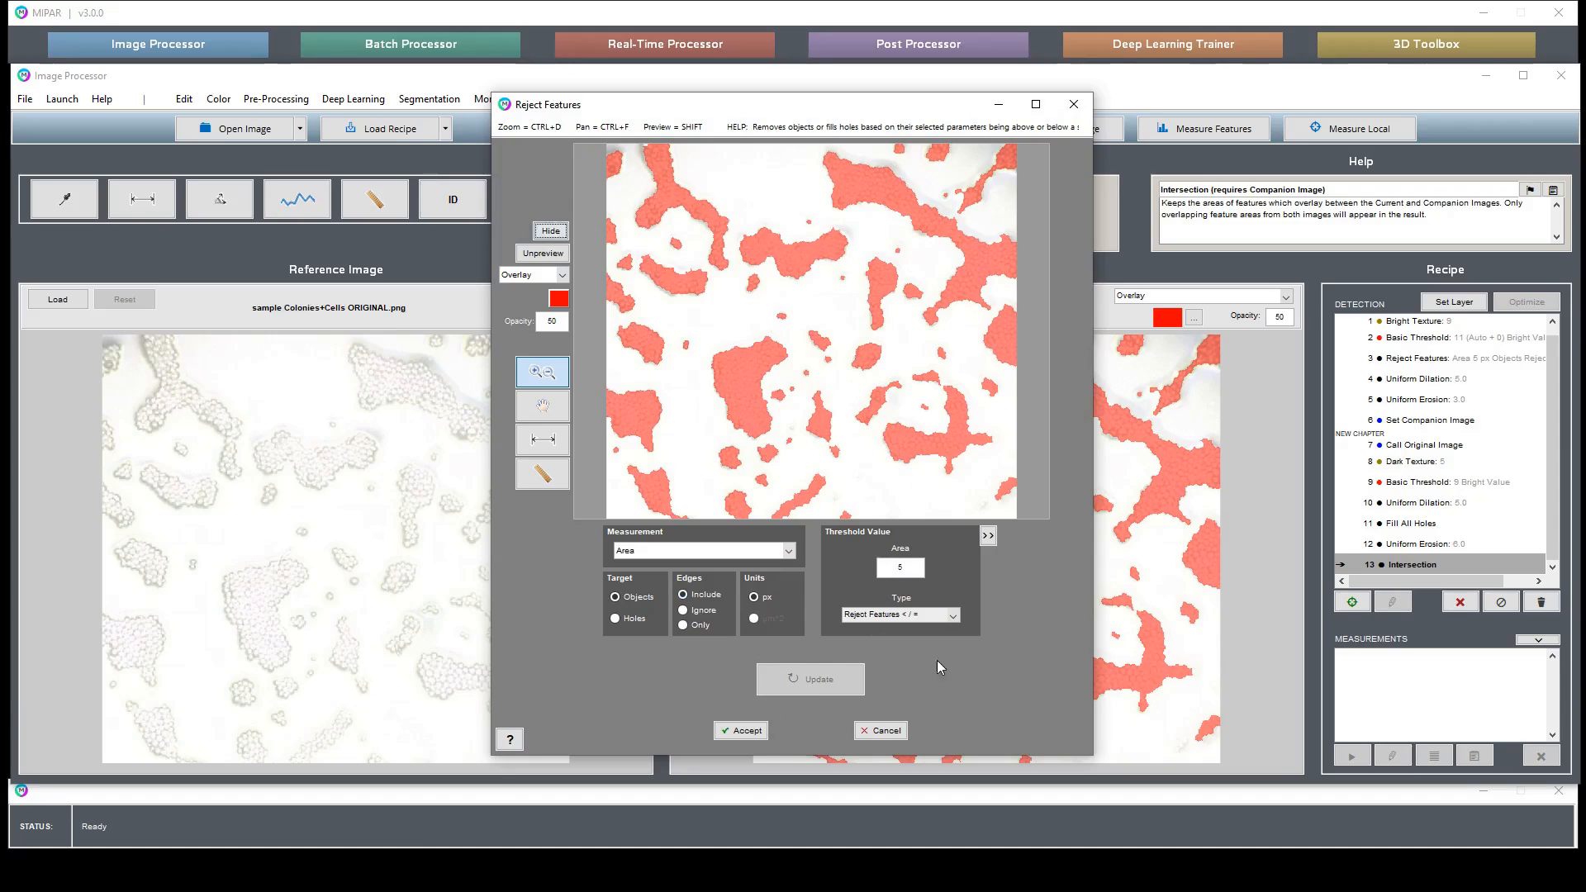
pyautogui.click(755, 730)
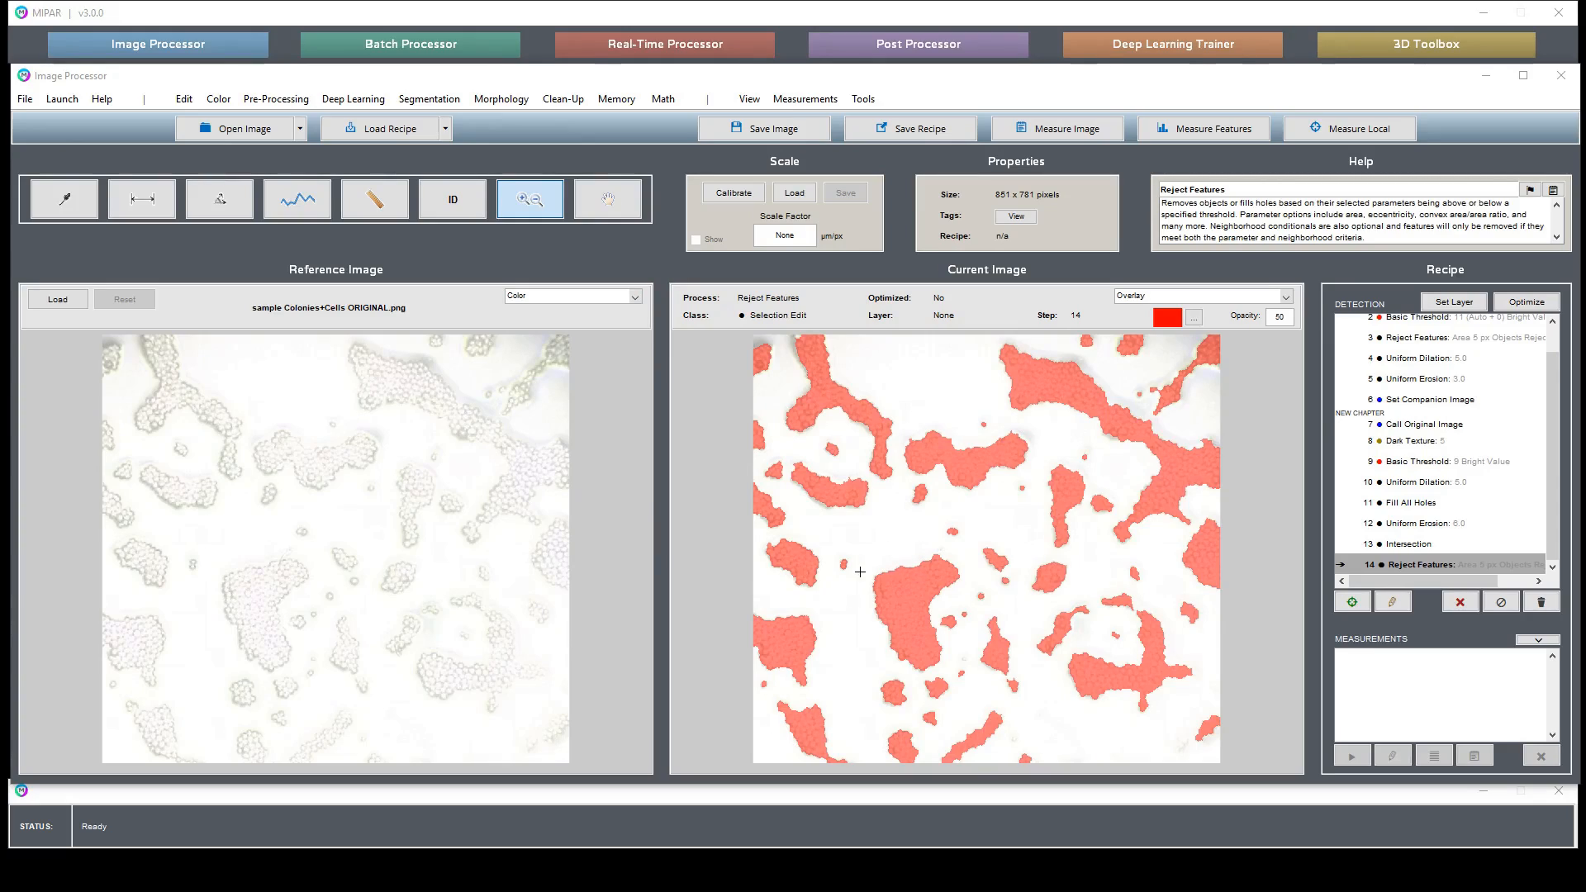
# - Apply a Smart Erosion with a threshold of 5 and 10 iterations, checking the zoomed preview before accepting
pyautogui.moveTo(828, 458); pyautogui.dragTo(892, 506)
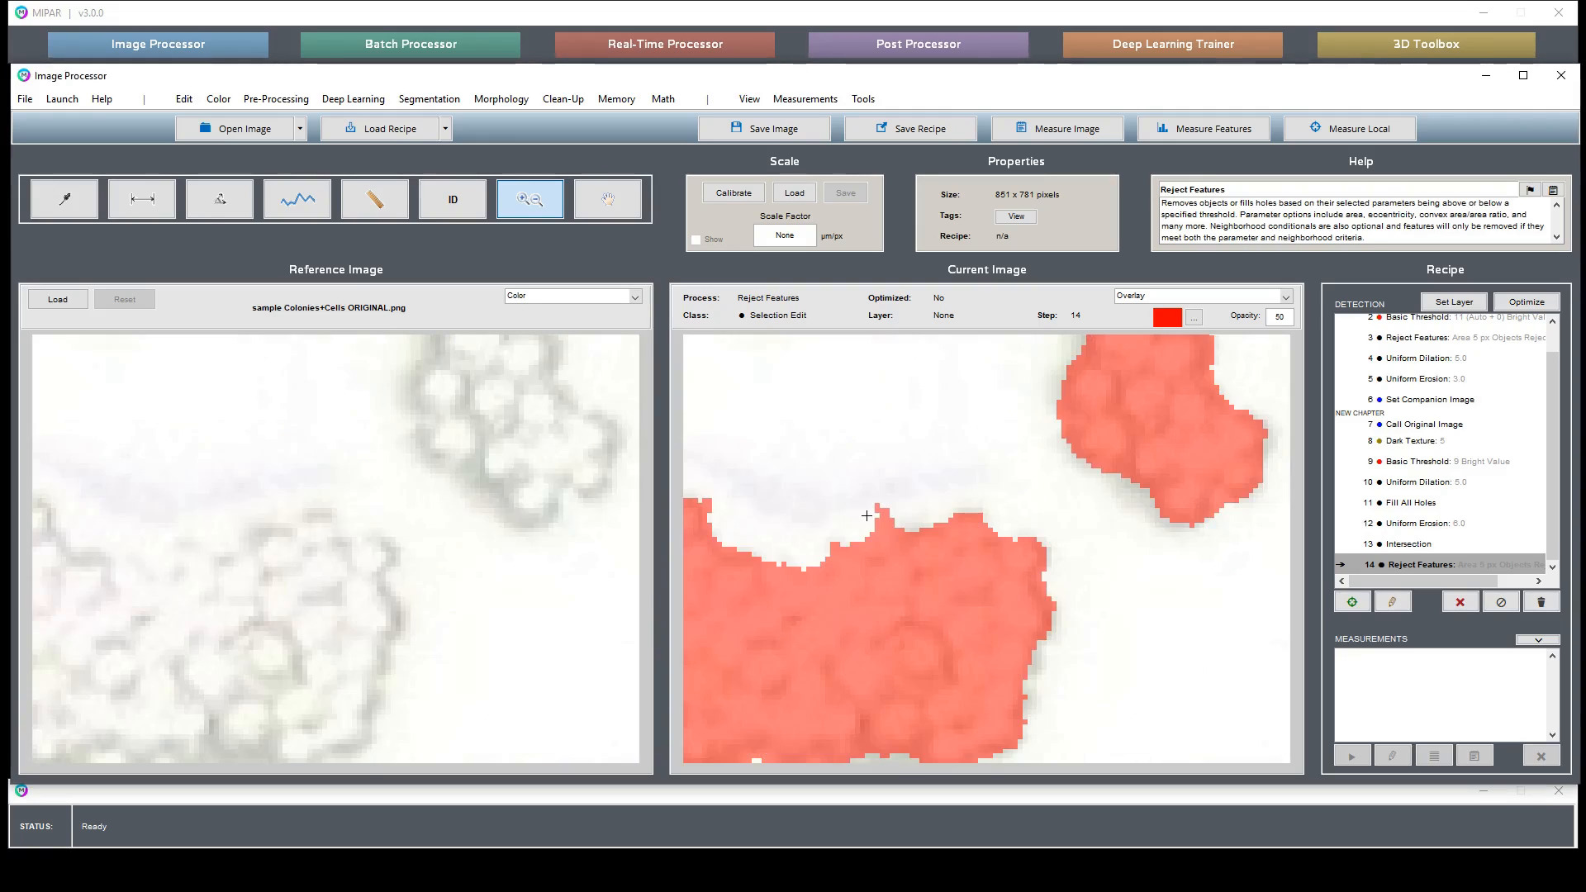
pyautogui.click(613, 207)
pyautogui.moveTo(846, 562); pyautogui.dragTo(1041, 557)
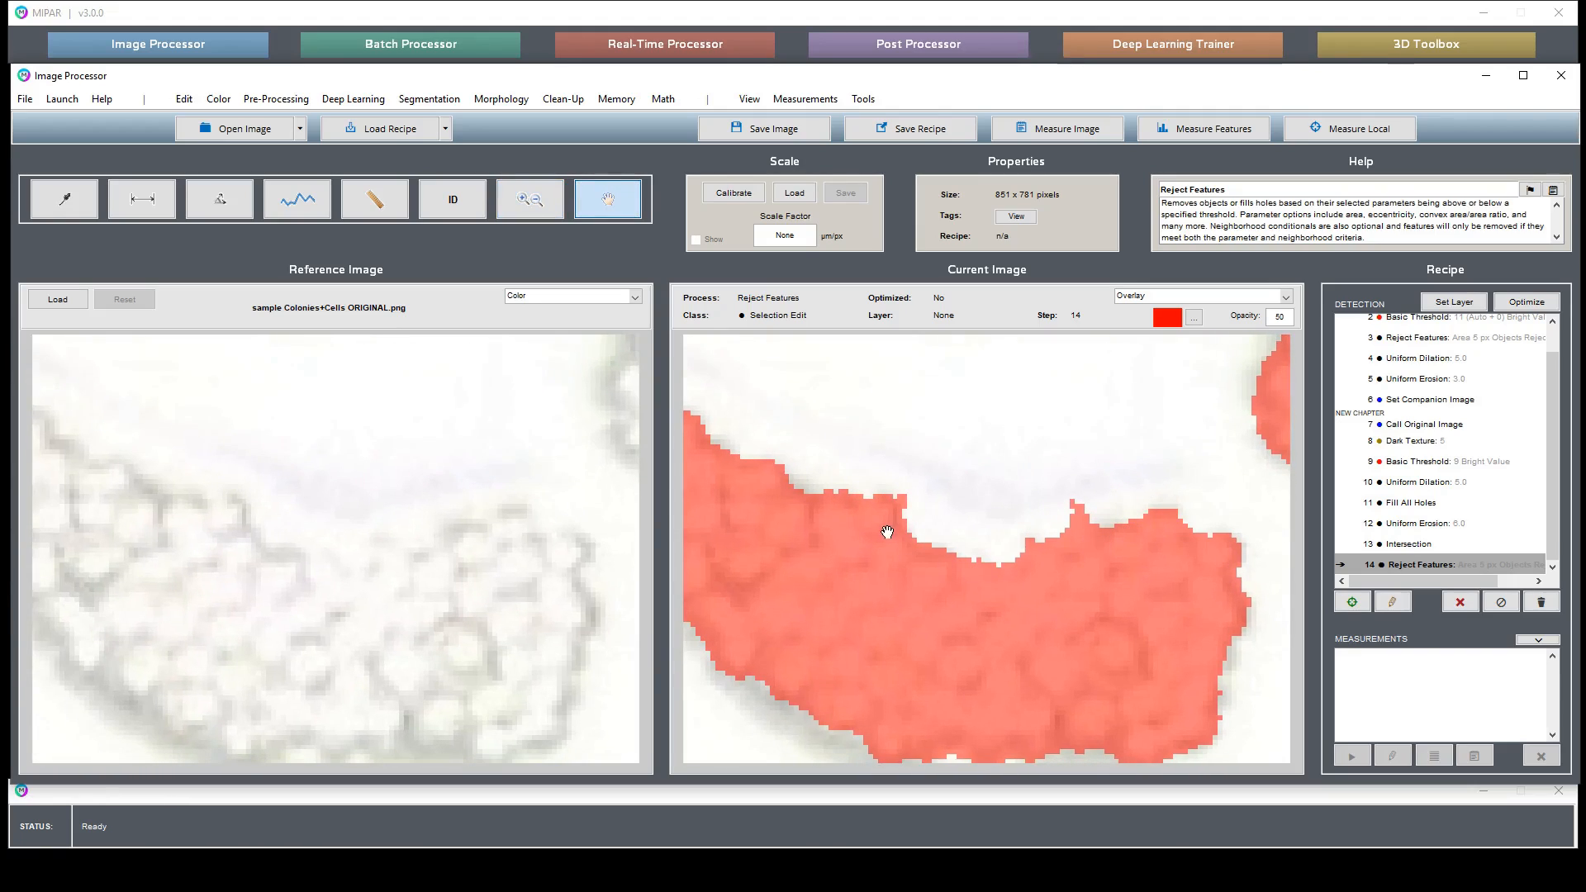
pyautogui.click(563, 99)
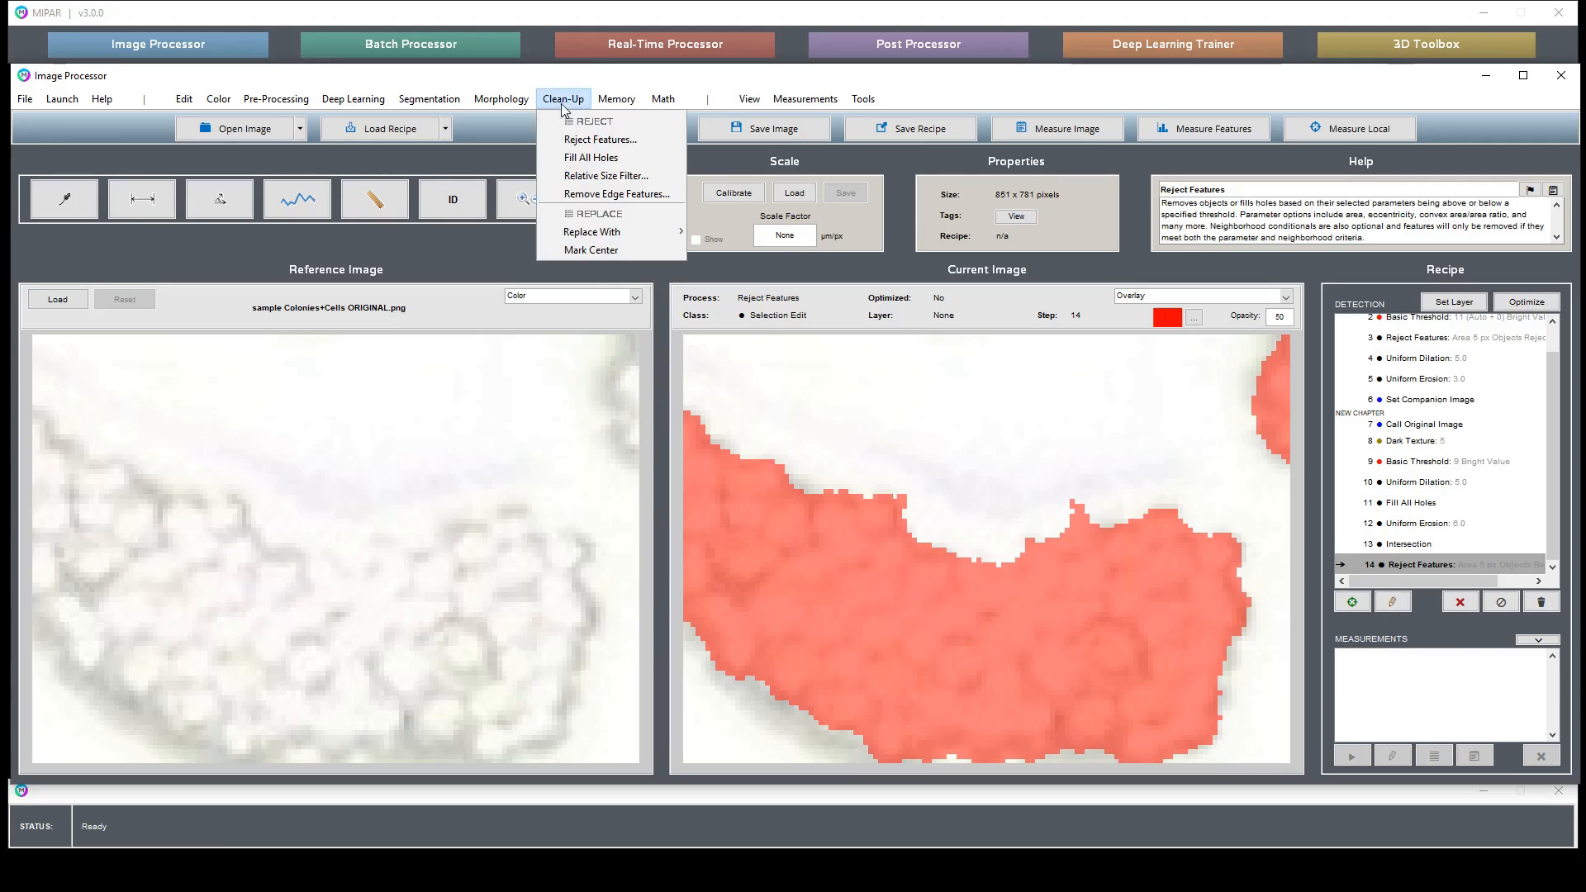
pyautogui.moveTo(523, 100)
pyautogui.moveTo(507, 138)
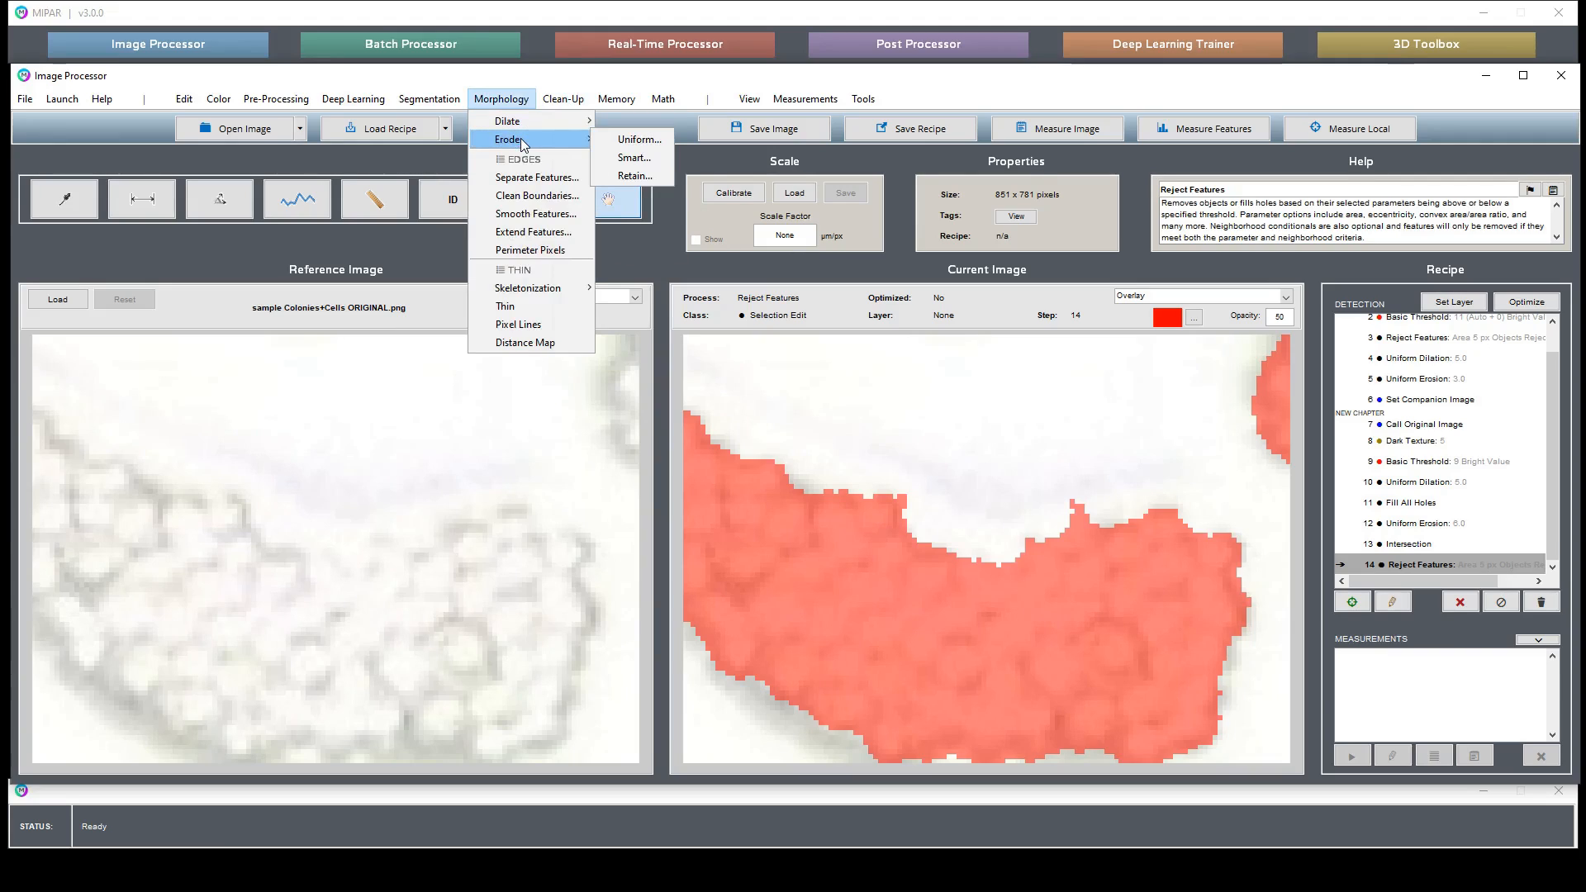
pyautogui.click(648, 157)
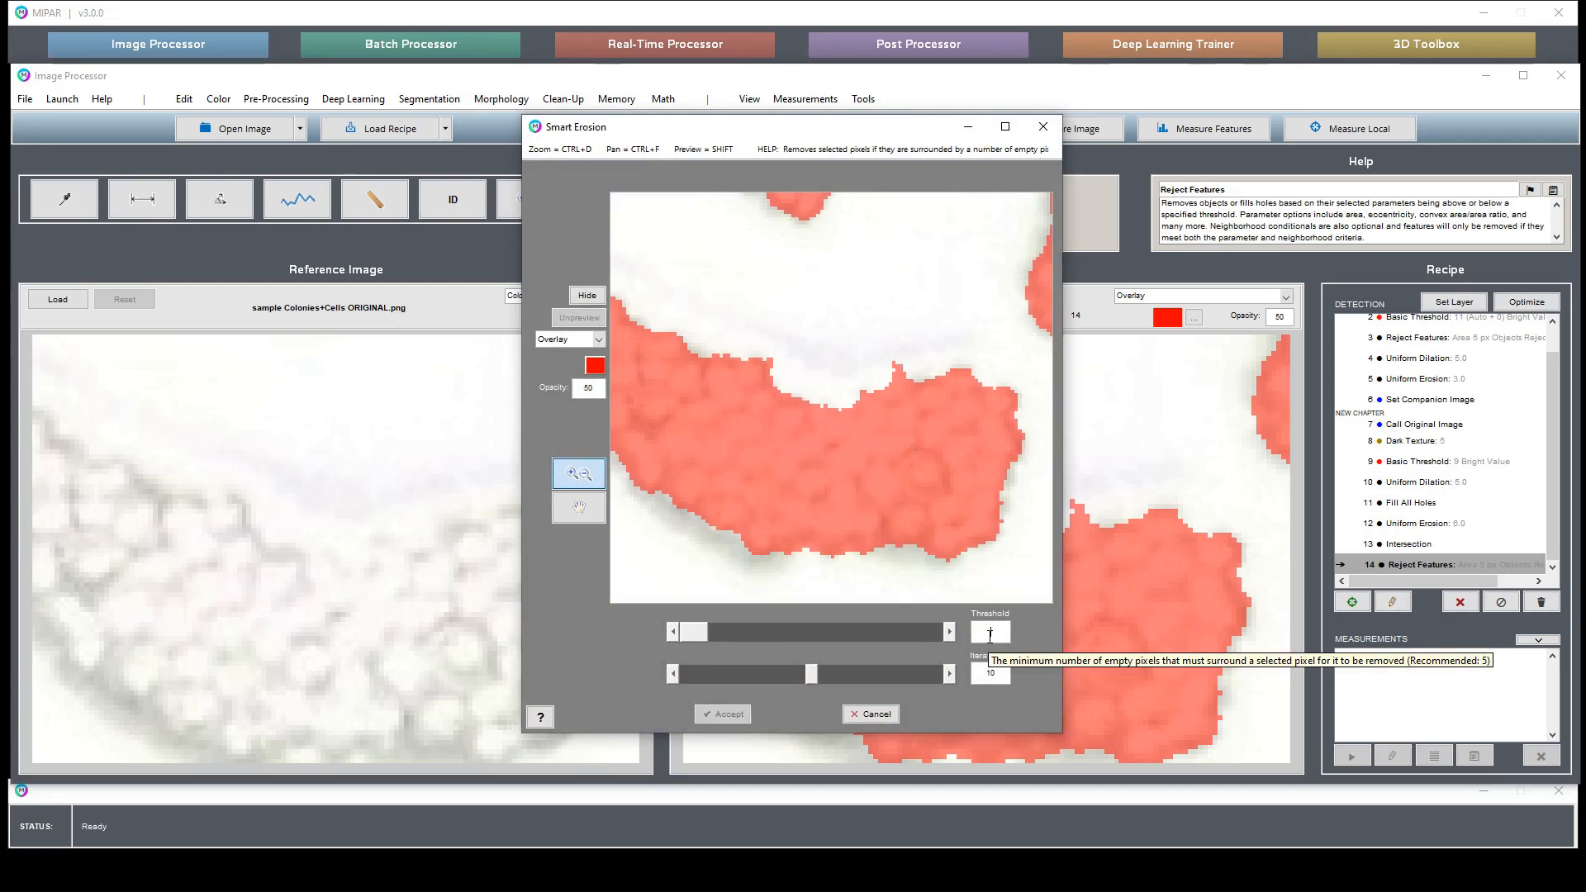
pyautogui.write('5')
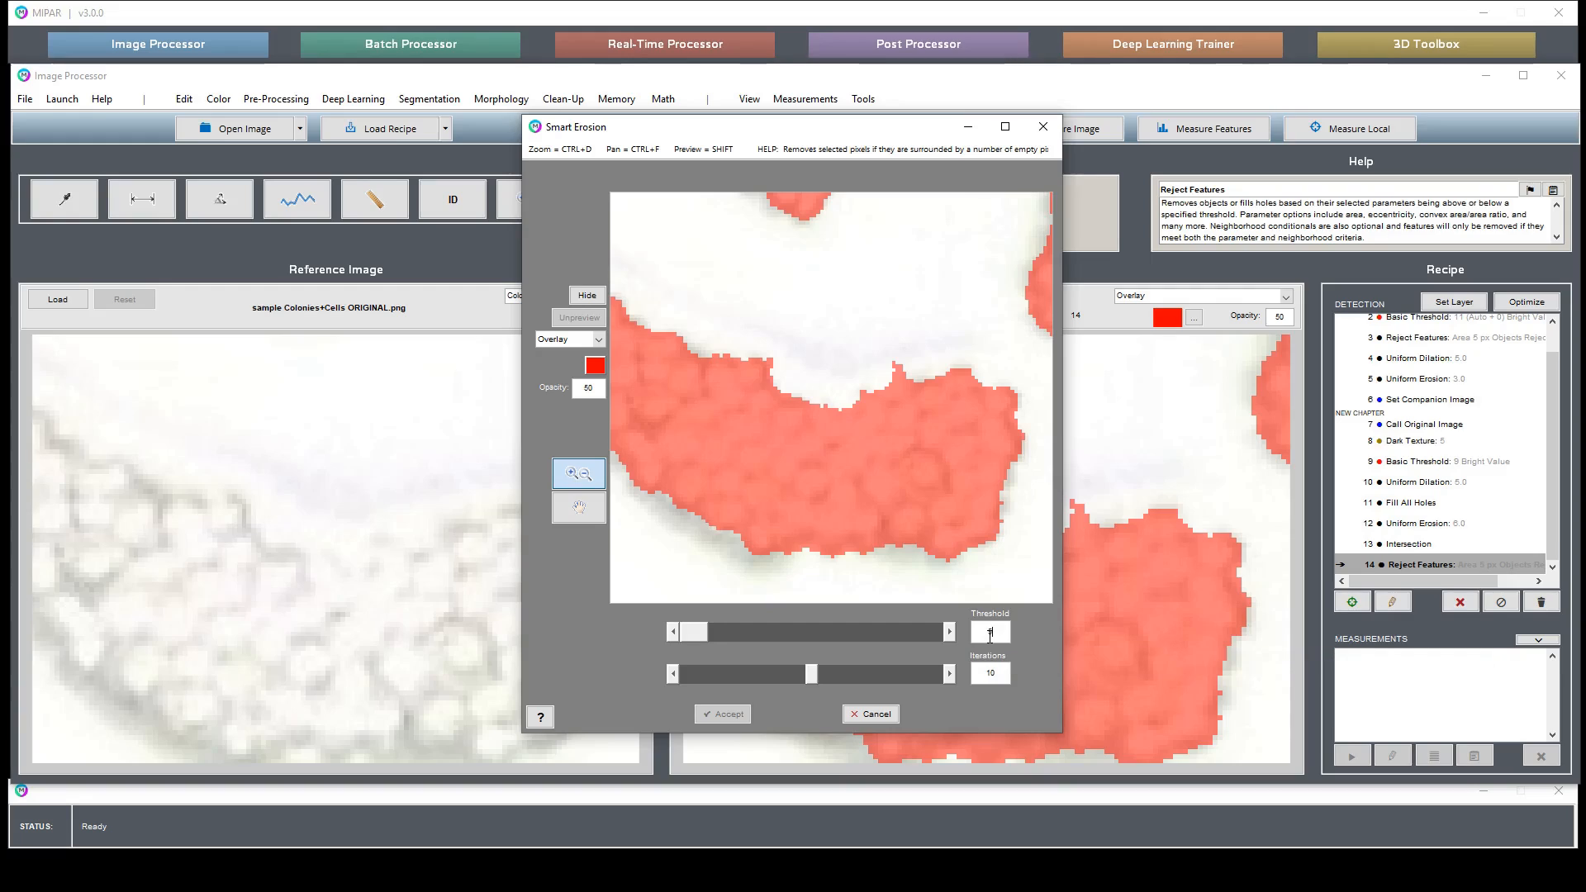
pyautogui.press('Return')
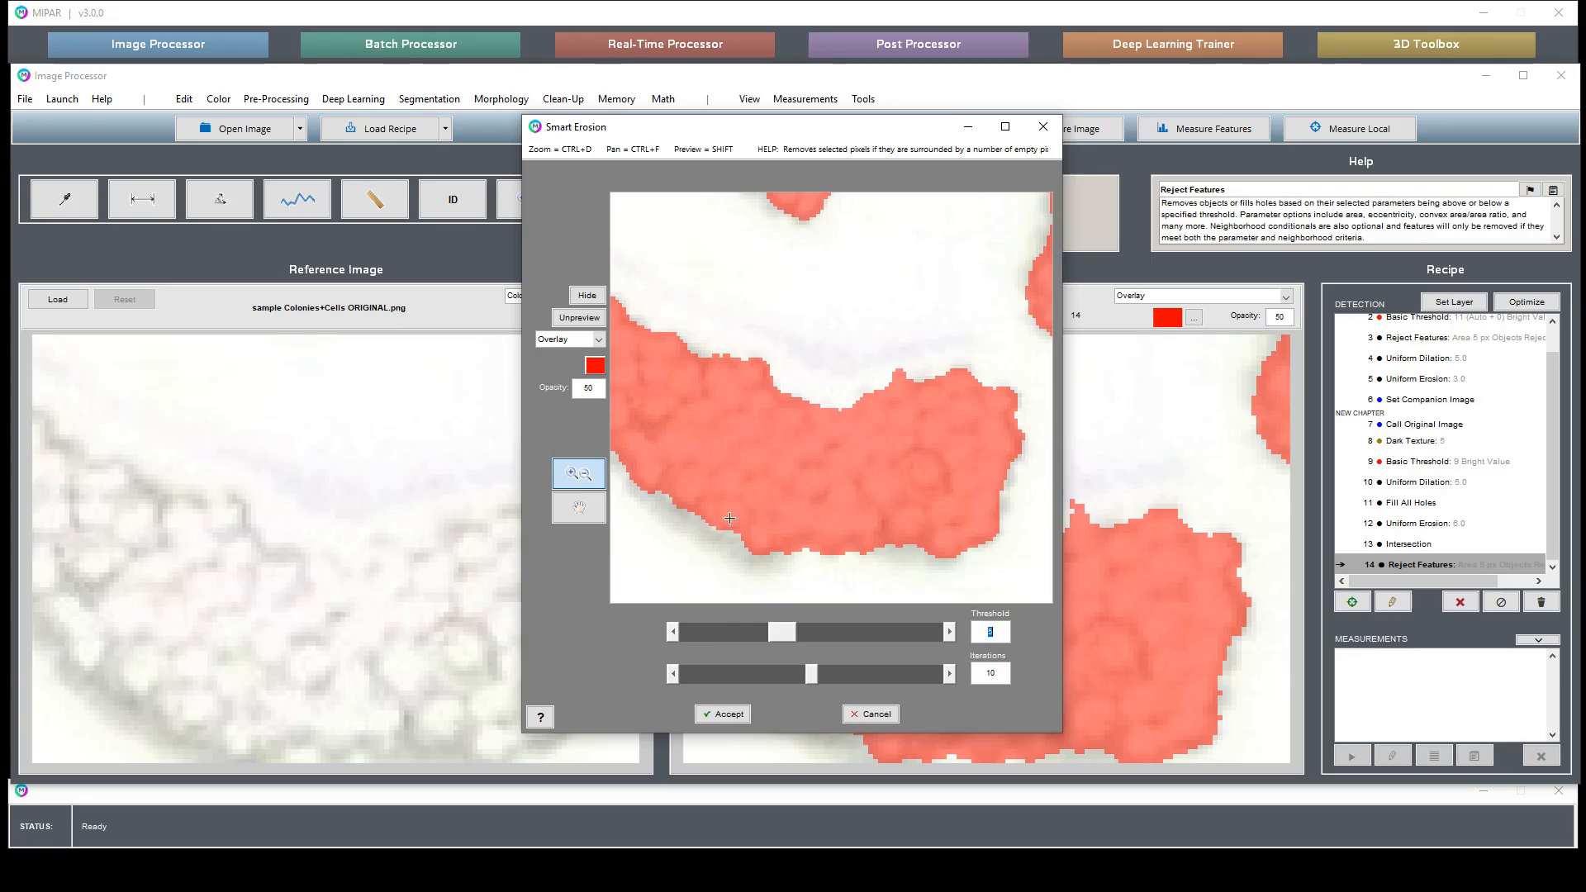
pyautogui.click(604, 511)
pyautogui.moveTo(977, 422); pyautogui.dragTo(808, 436)
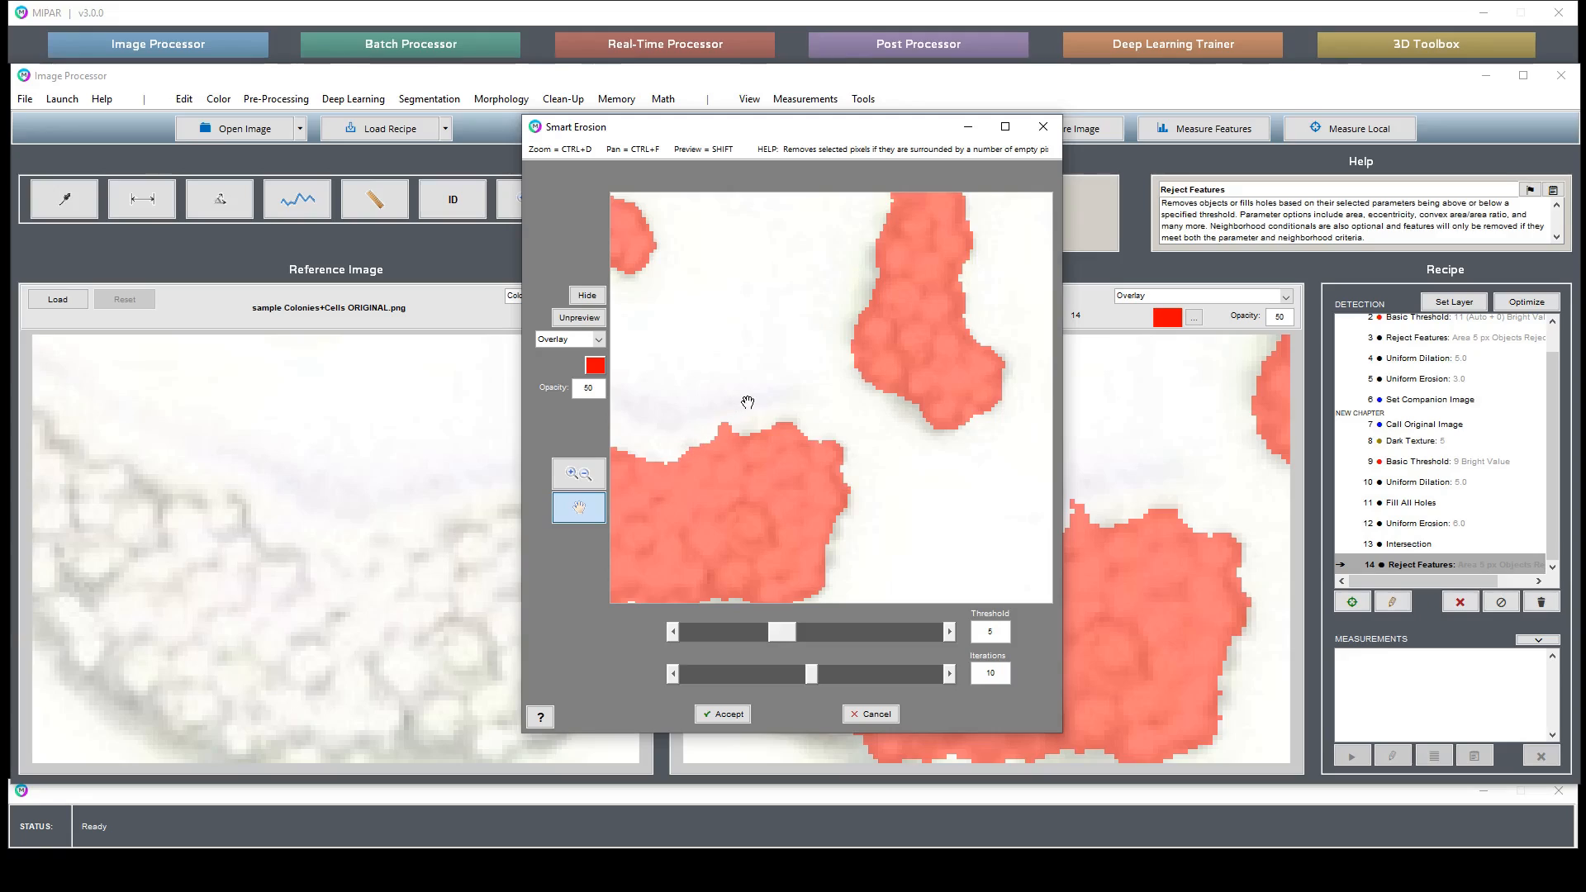
pyautogui.click(586, 318)
pyautogui.click(586, 319)
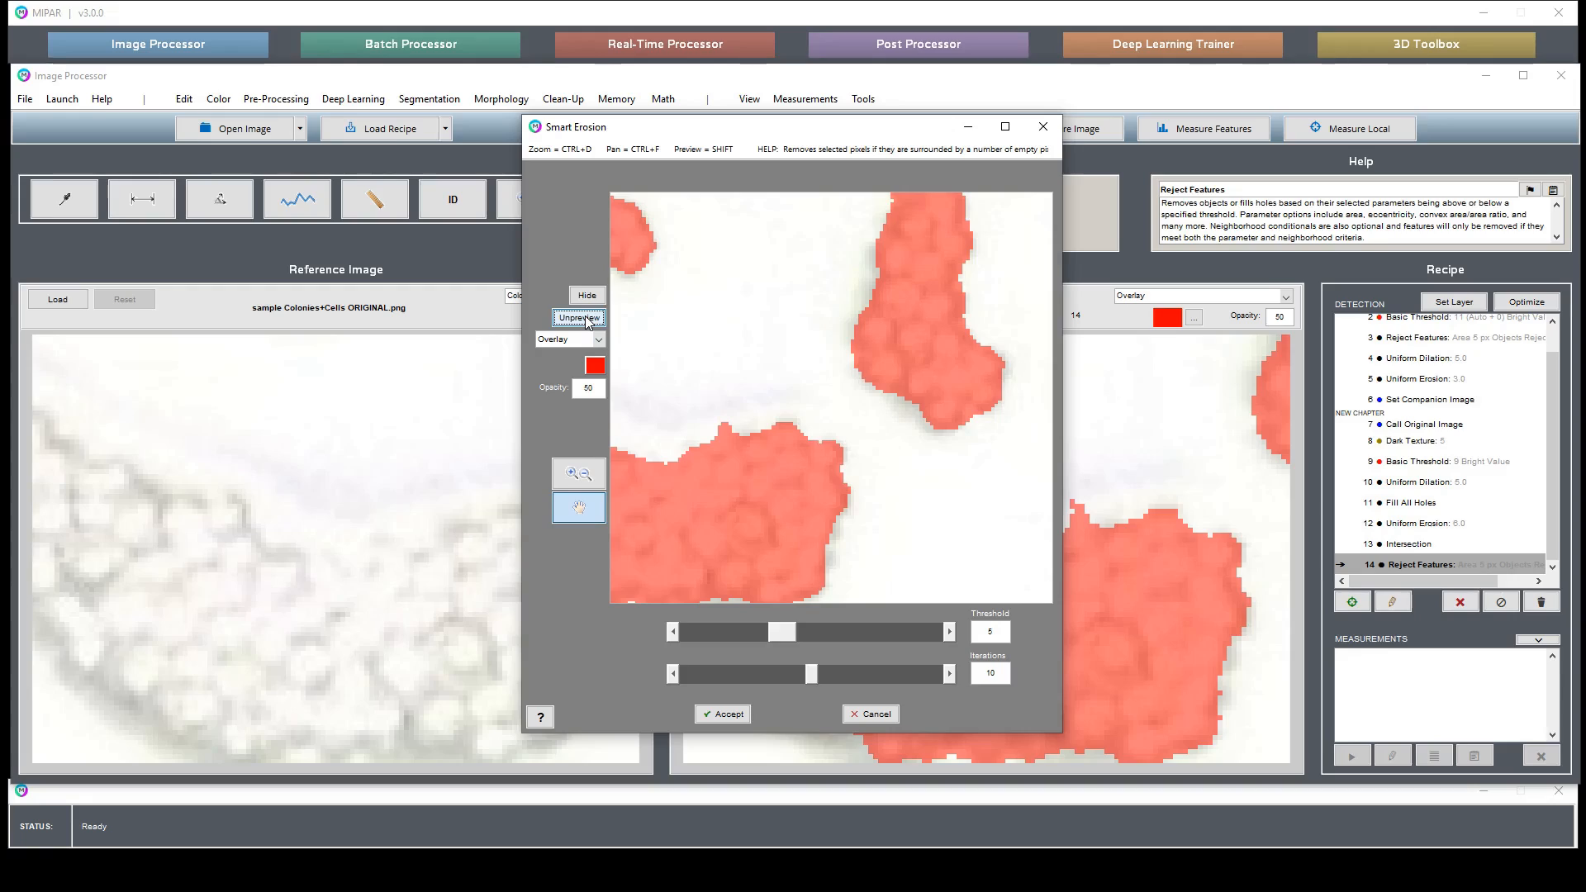
pyautogui.click(586, 319)
pyautogui.click(581, 323)
pyautogui.moveTo(759, 479); pyautogui.dragTo(726, 272)
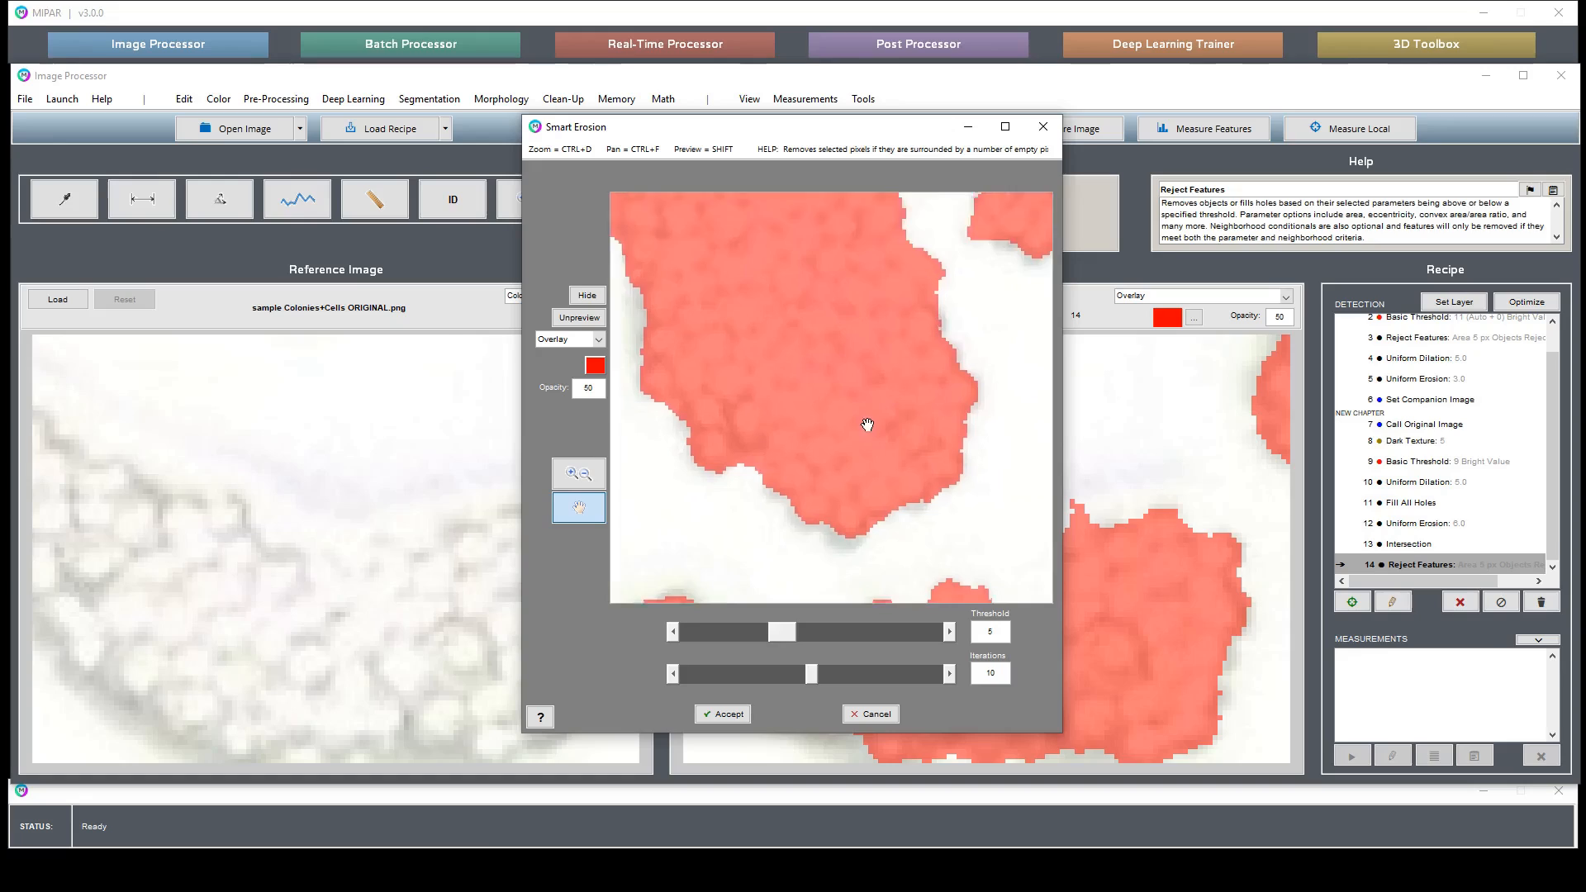
pyautogui.click(724, 714)
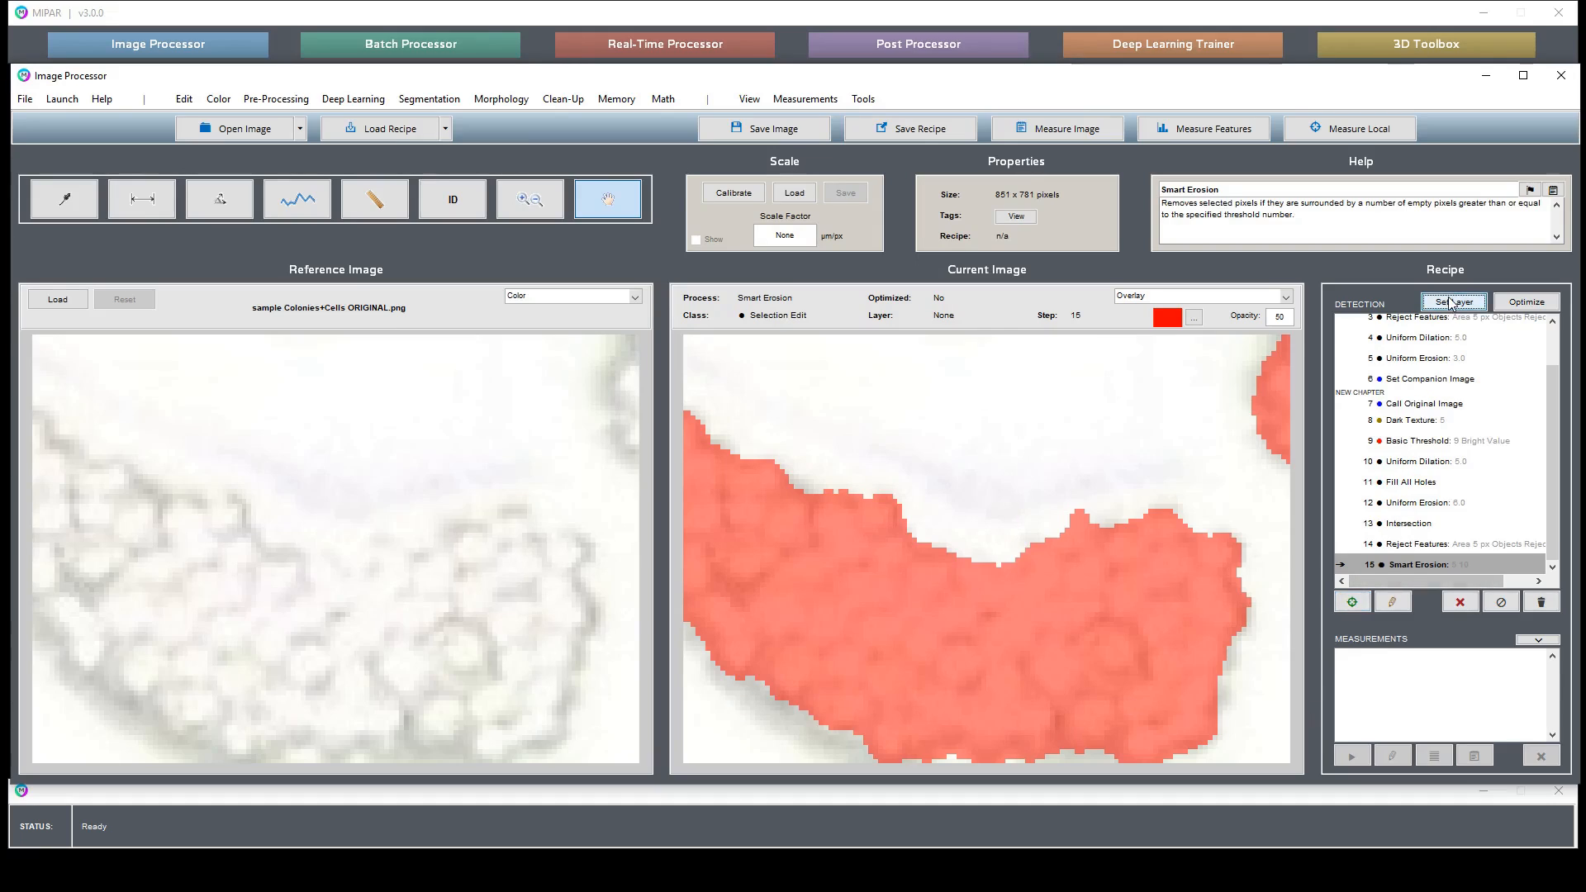
# - Assign the result to a new layer named Colonies
pyautogui.click(1452, 304)
pyautogui.write('Colonies')
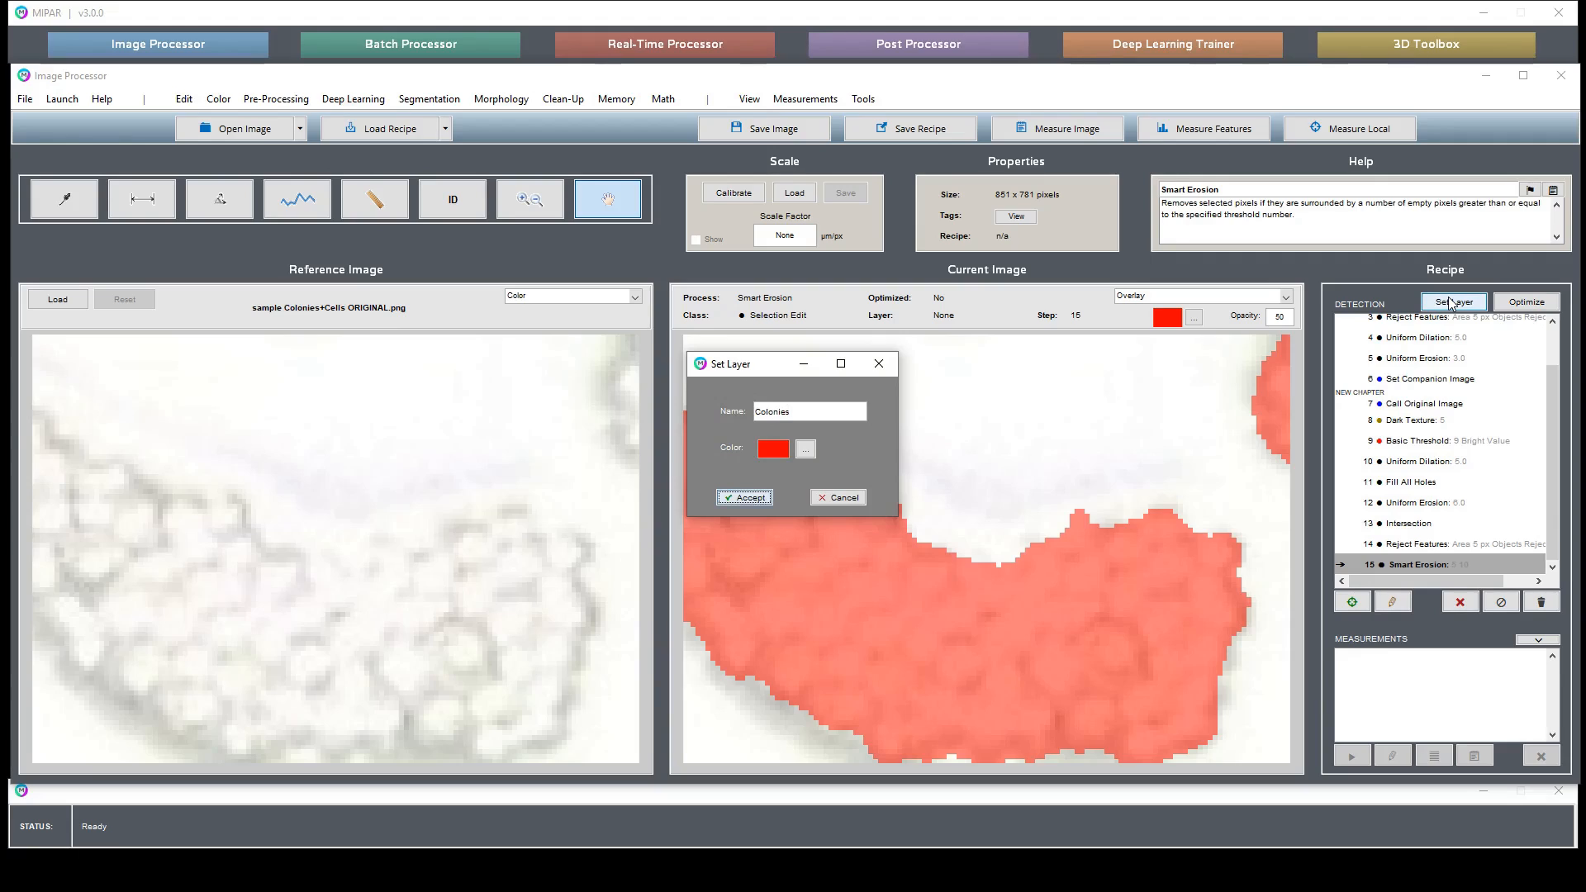
pyautogui.click(744, 498)
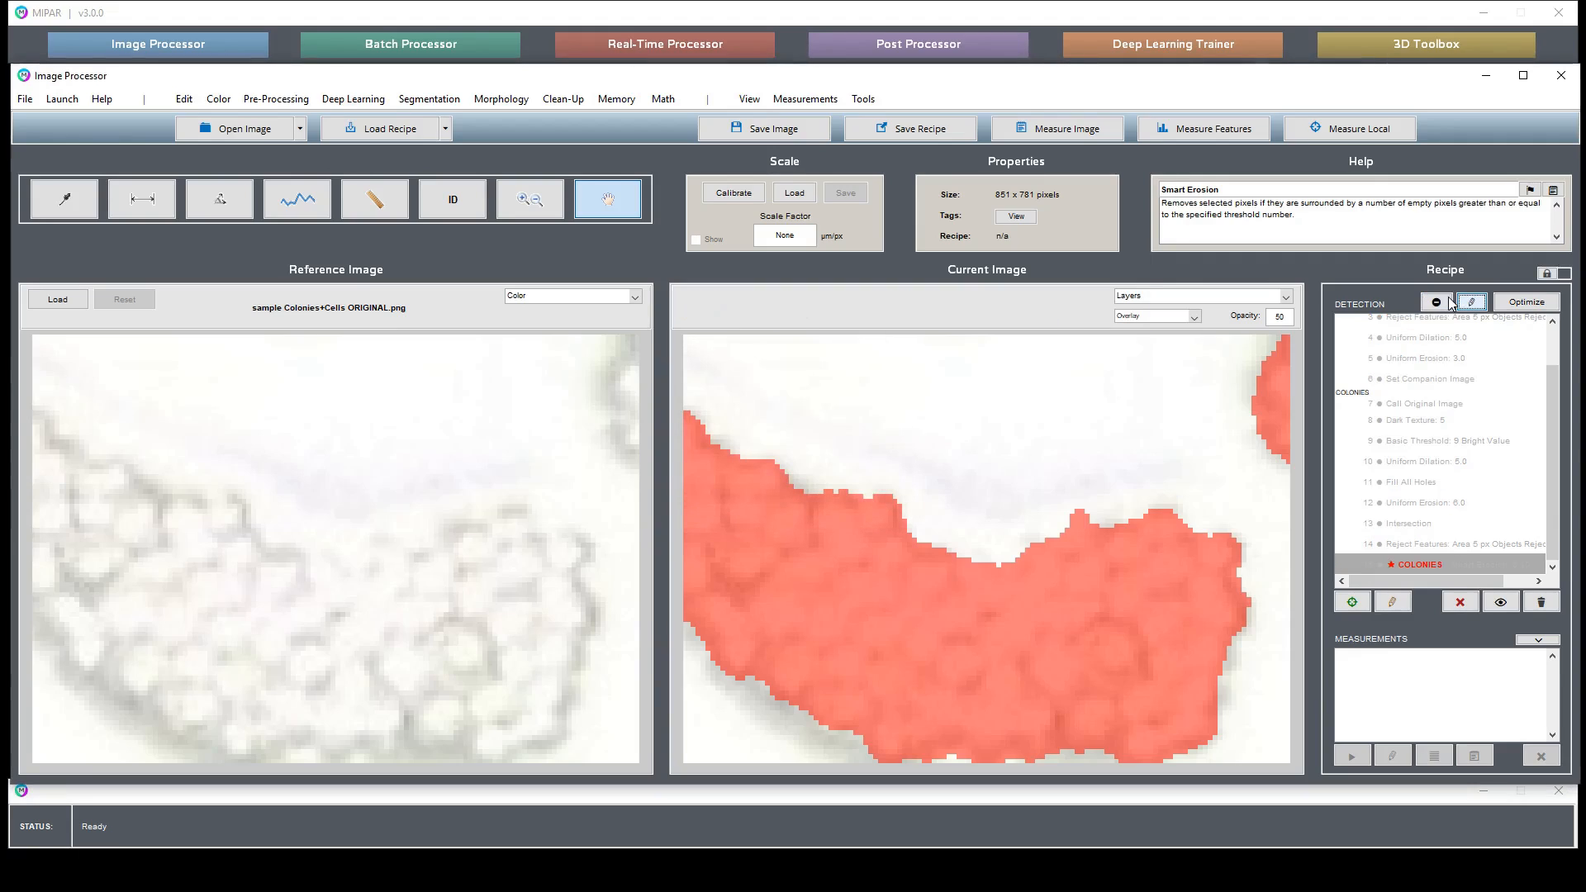
# - Add an Area Fraction measurement relative to the entire image and close the measurement results
pyautogui.doubleClick(1083, 481)
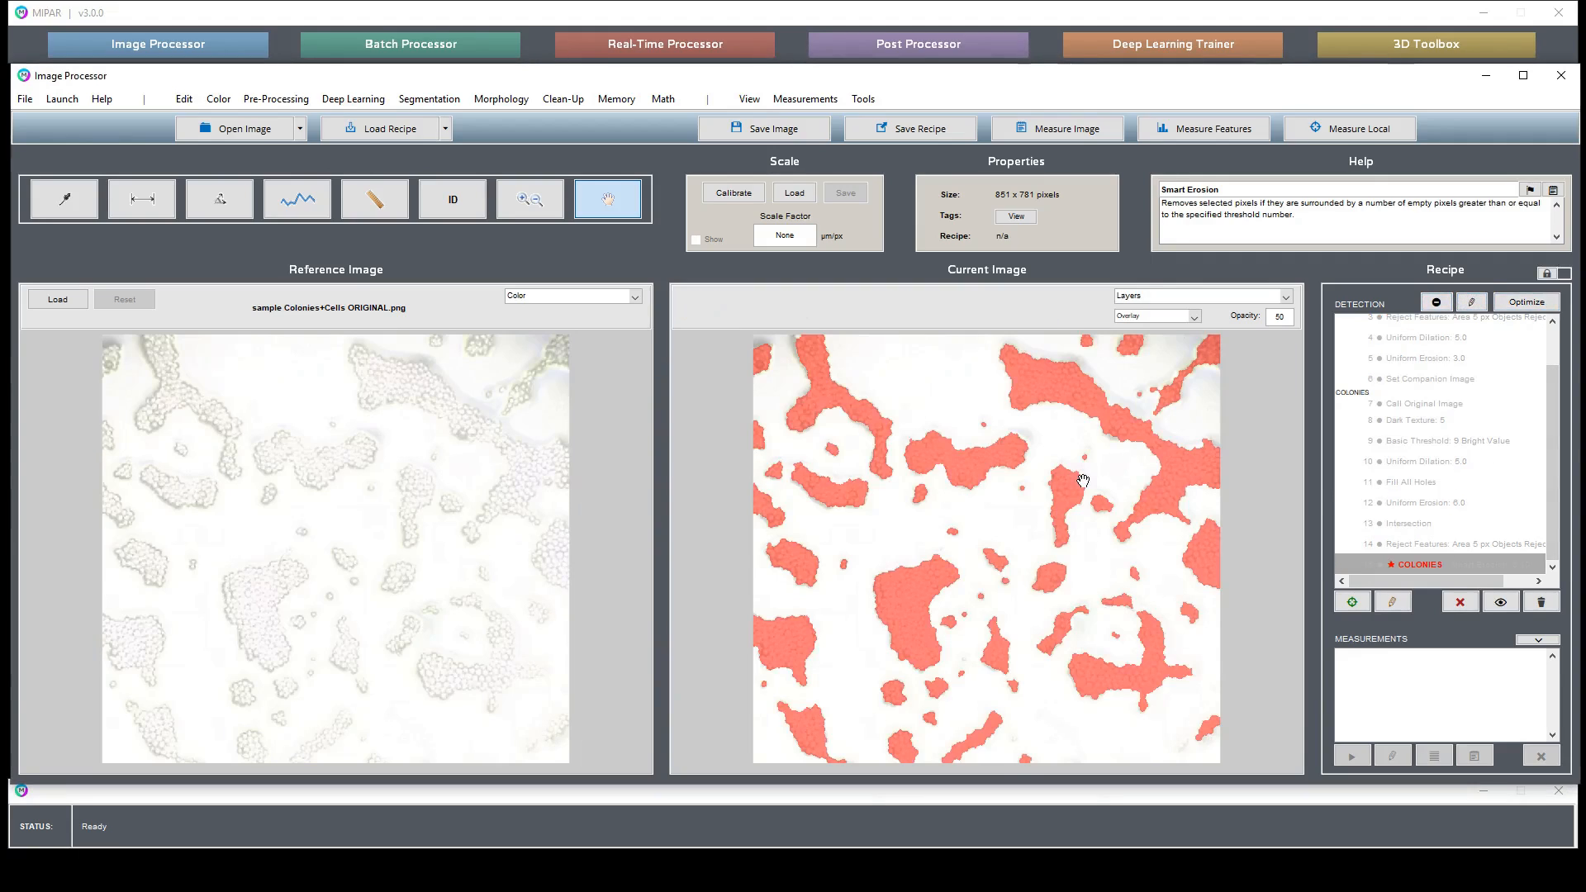
pyautogui.click(805, 98)
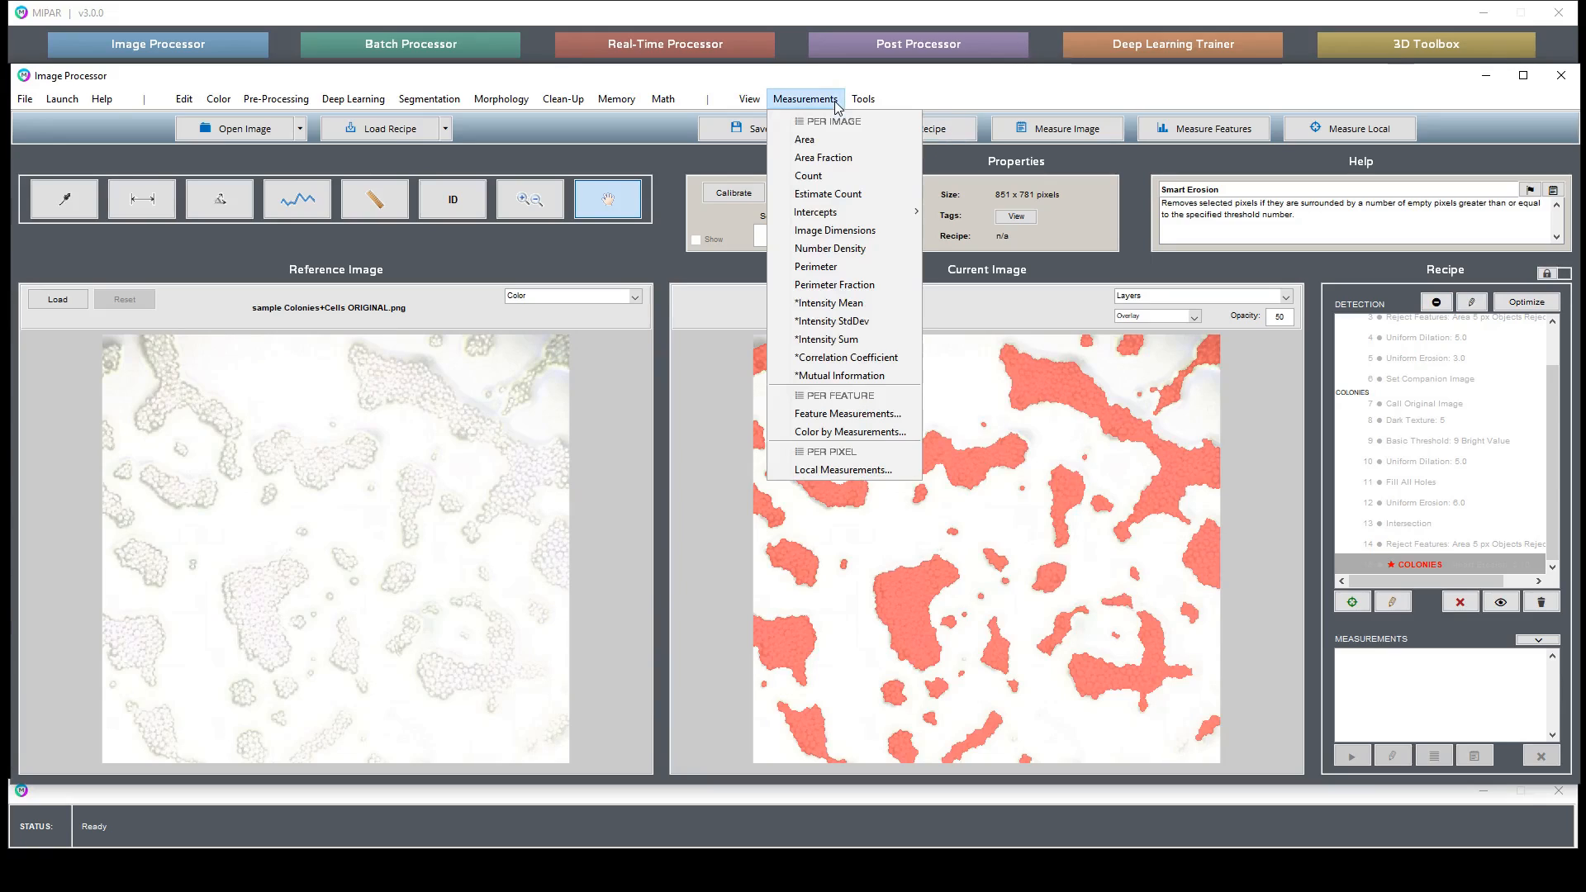
pyautogui.click(838, 159)
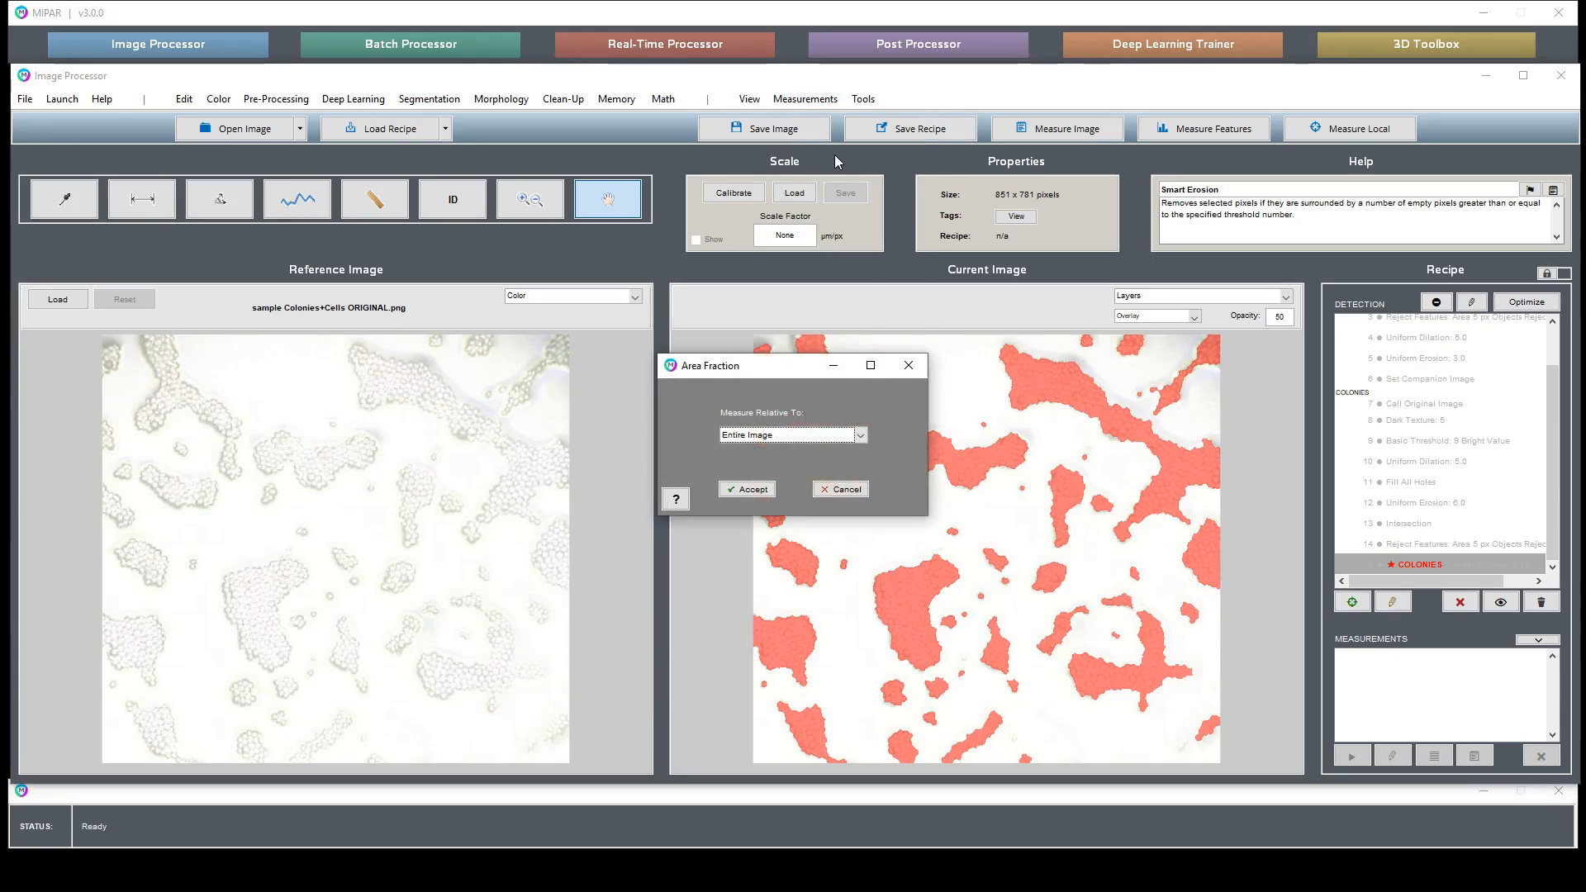
pyautogui.click(753, 489)
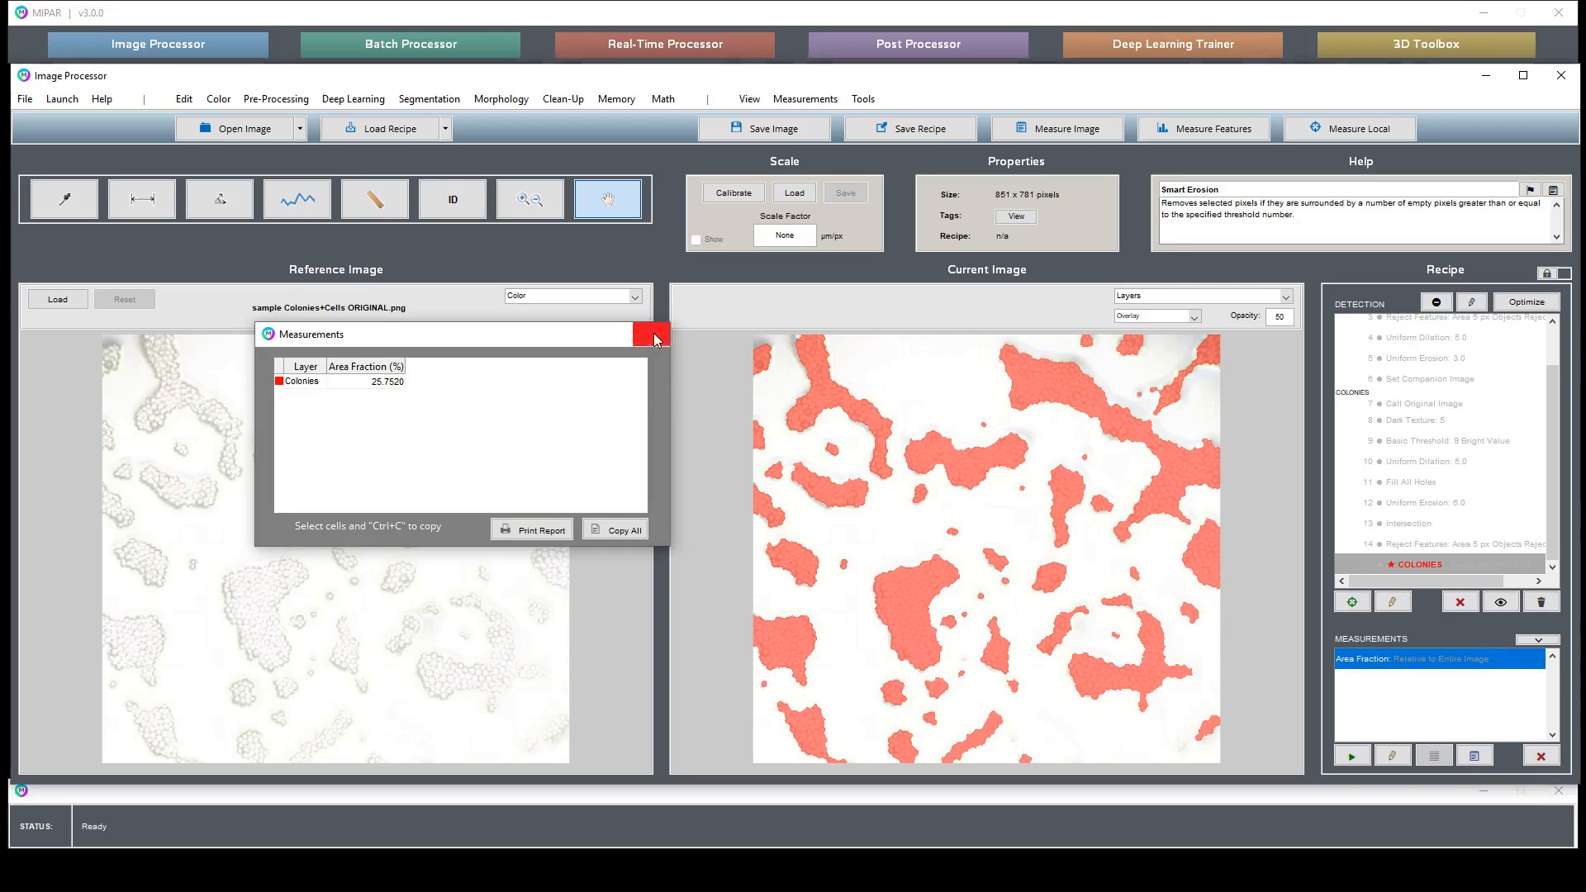
pyautogui.click(653, 335)
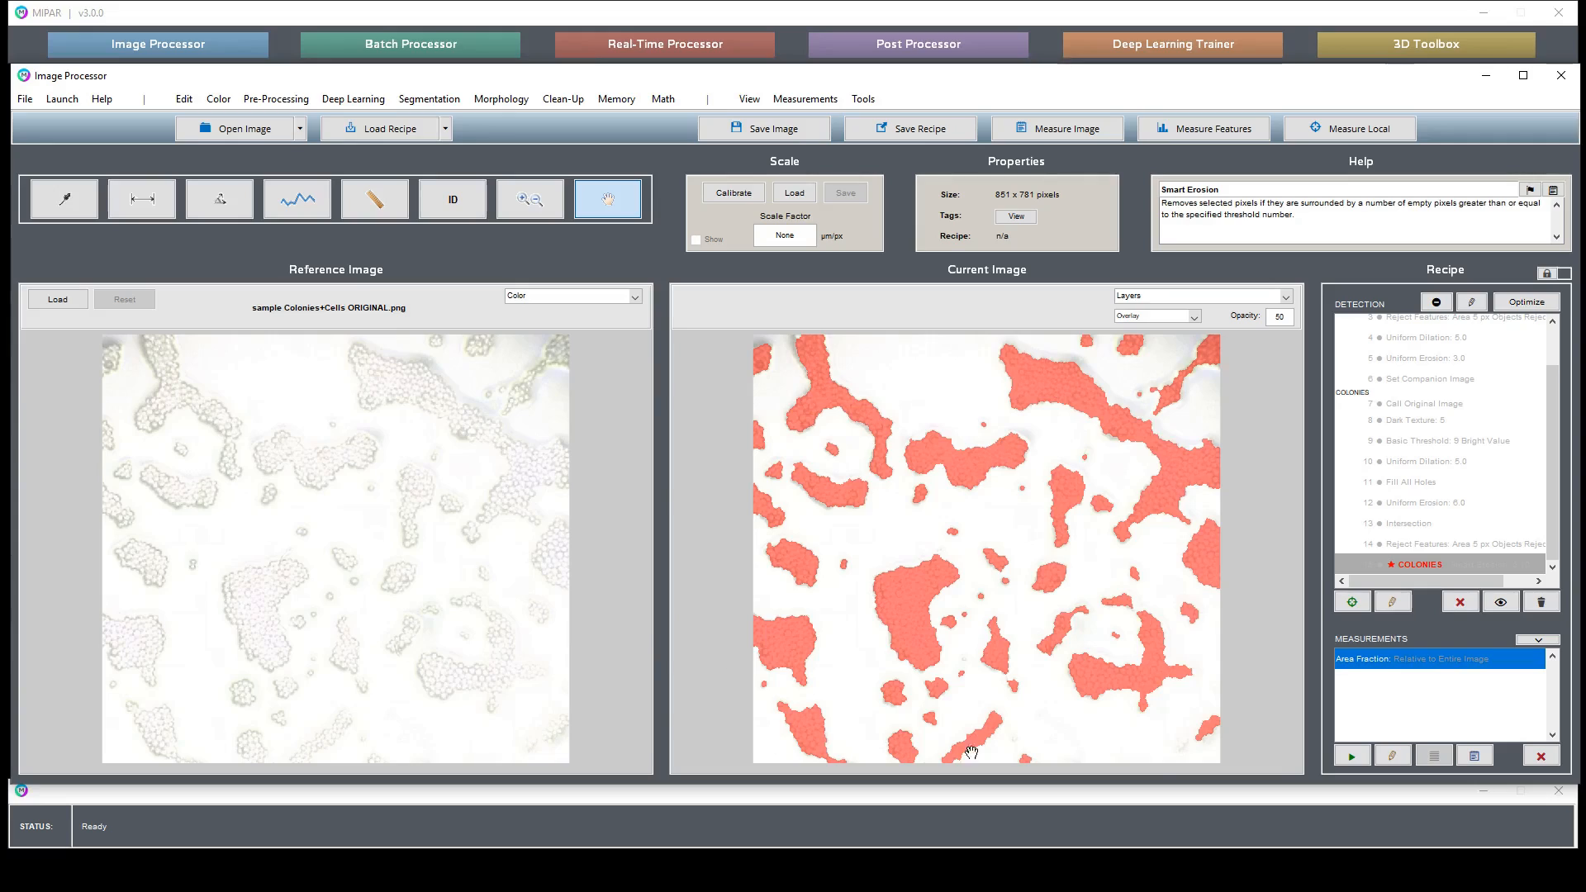
# - Remove features that touch the image edge
pyautogui.click(563, 99)
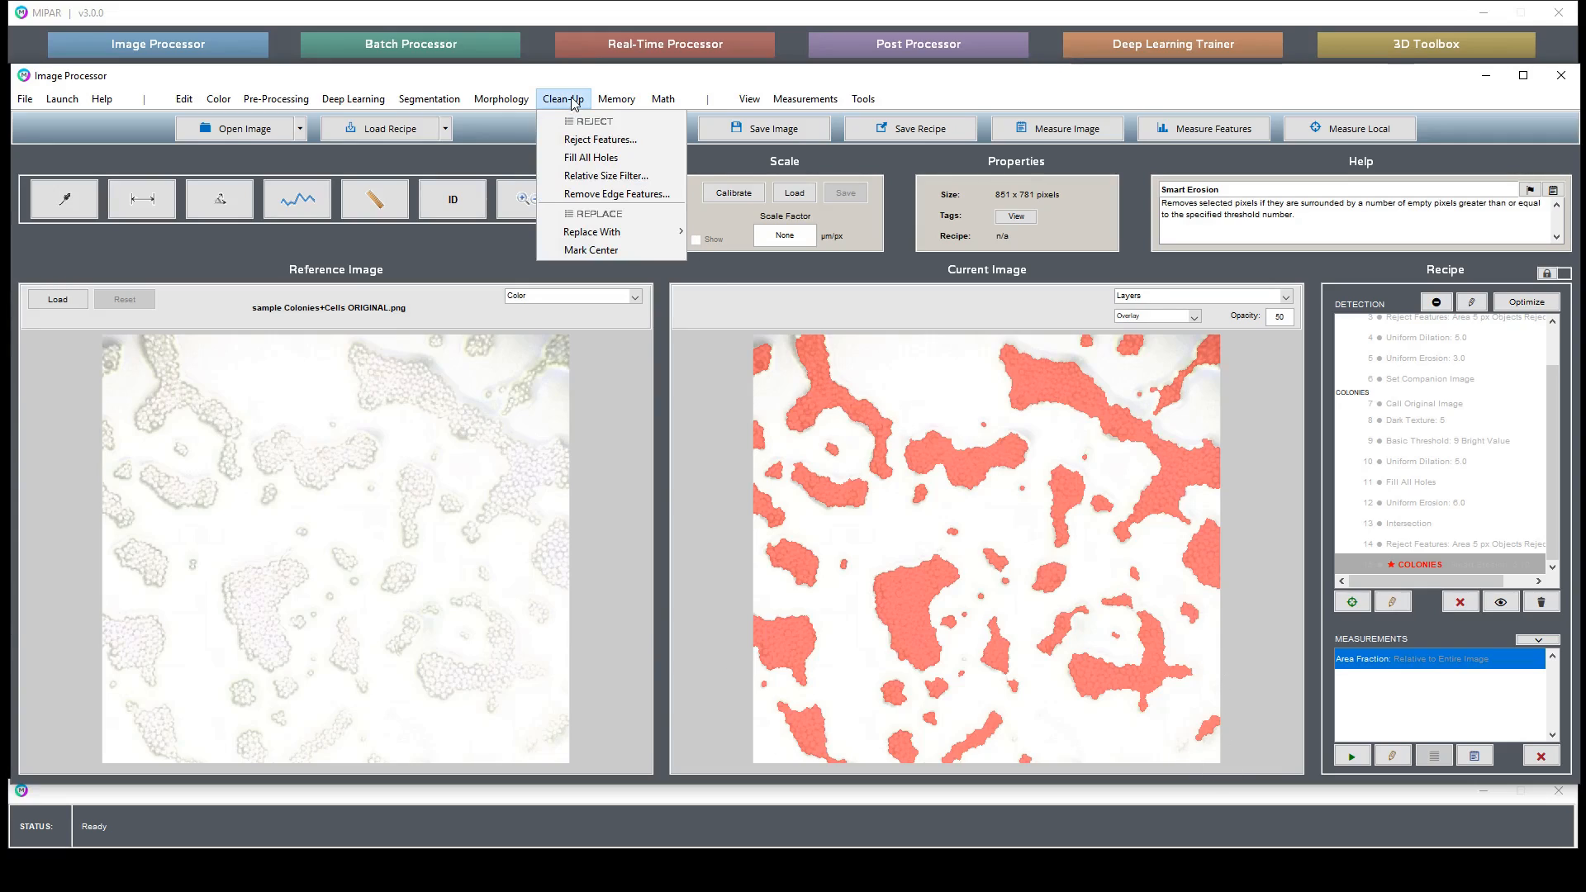
pyautogui.click(625, 194)
pyautogui.click(1434, 565)
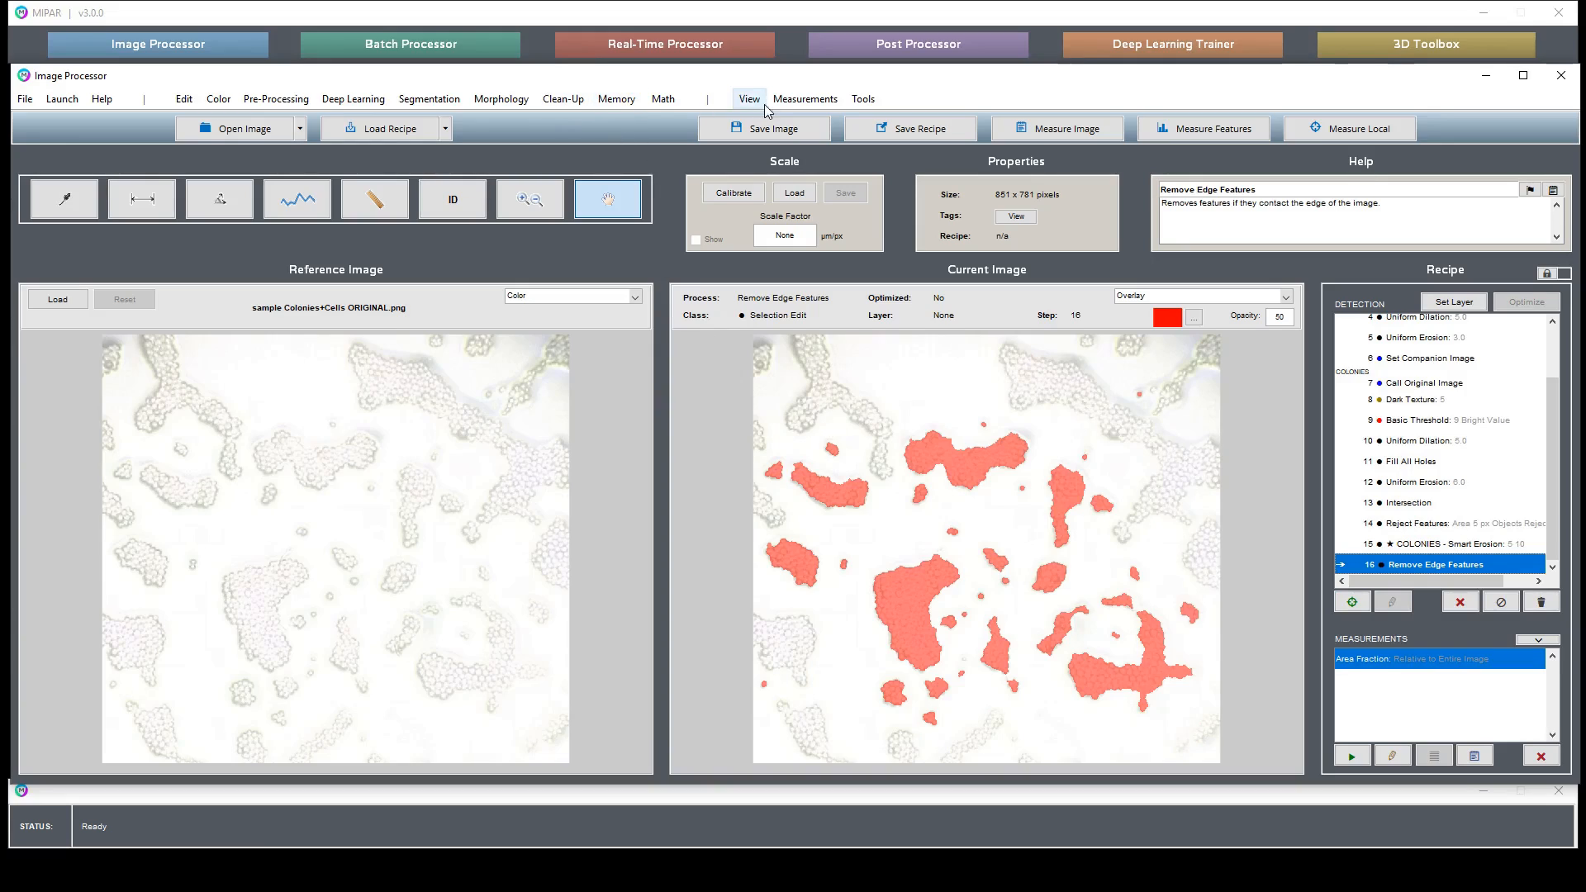
pyautogui.click(790, 103)
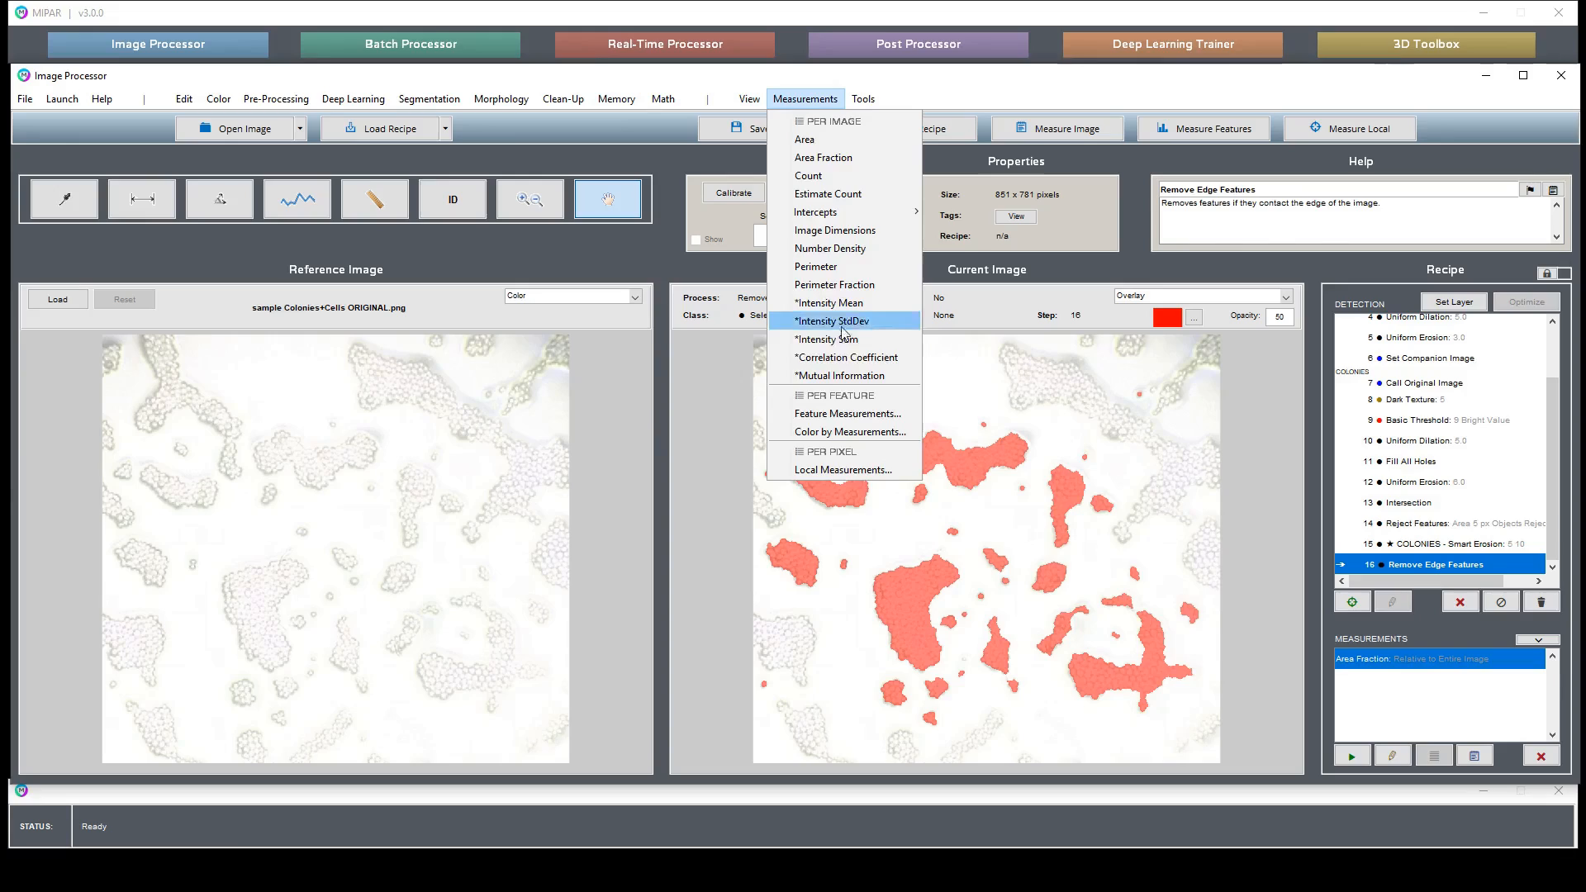
pyautogui.click(867, 413)
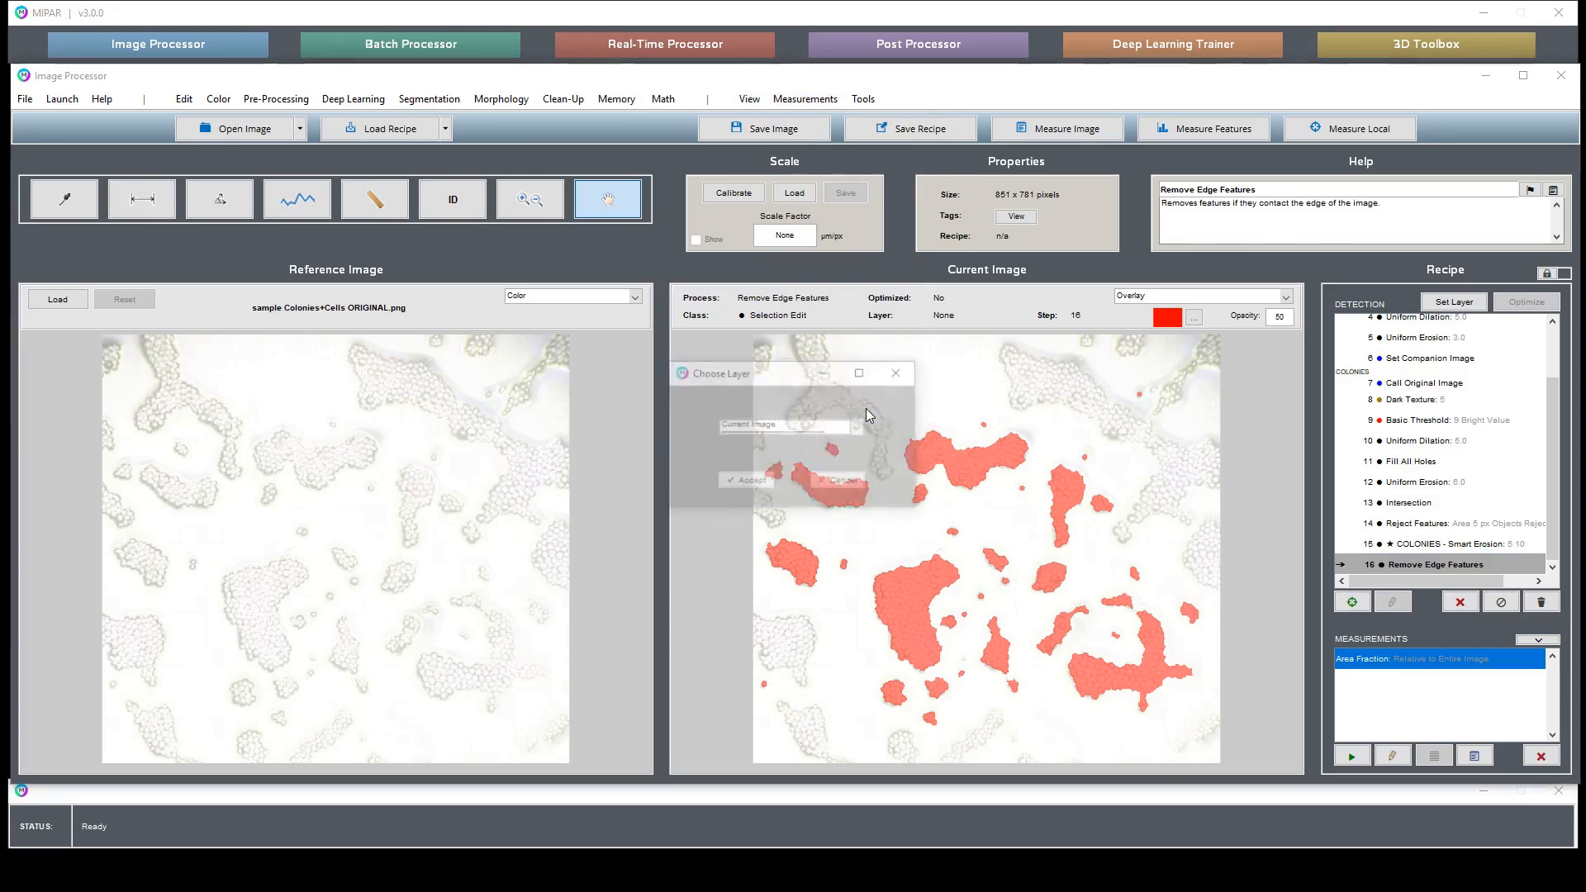
pyautogui.click(803, 430)
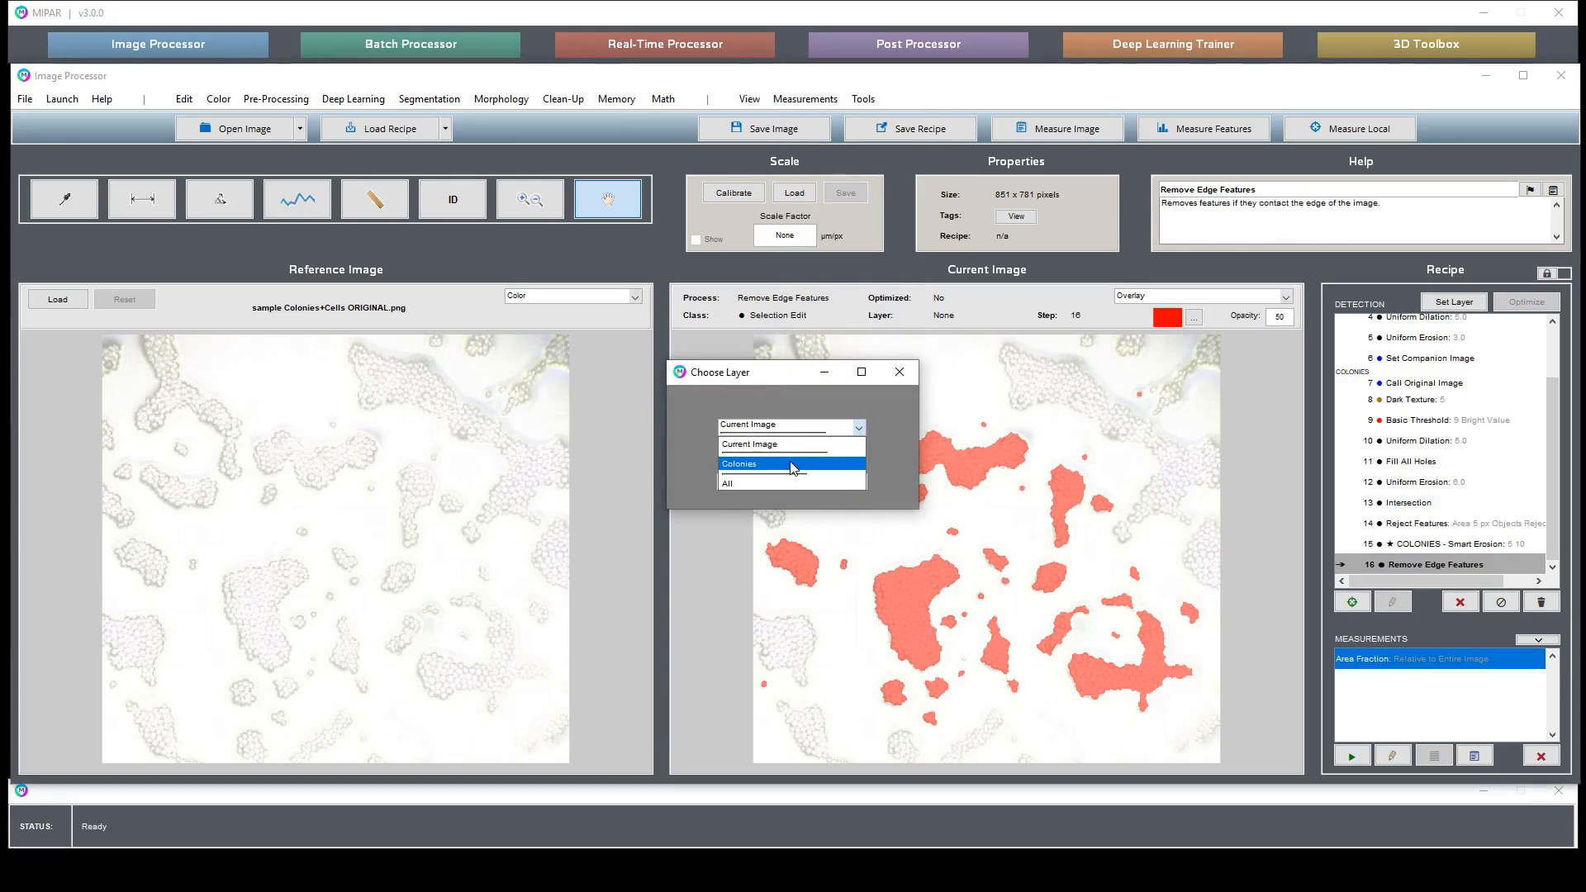
pyautogui.click(791, 468)
pyautogui.click(851, 484)
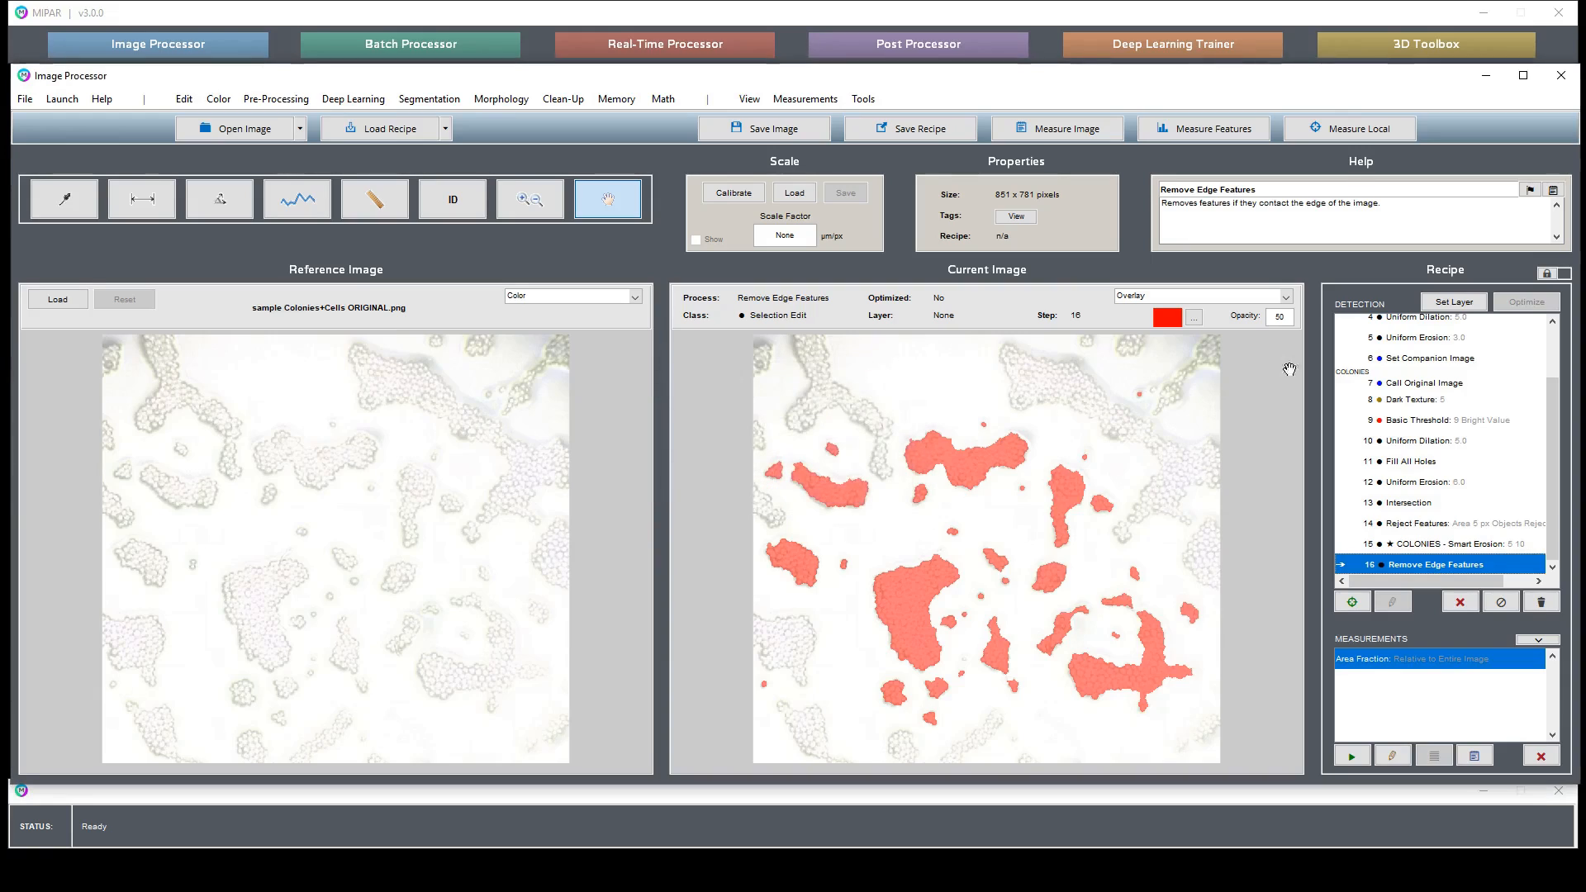
# - Assign the edge-cleaned result to a new layer named Complete Colonies
pyautogui.click(1456, 302)
pyautogui.write('Comp')
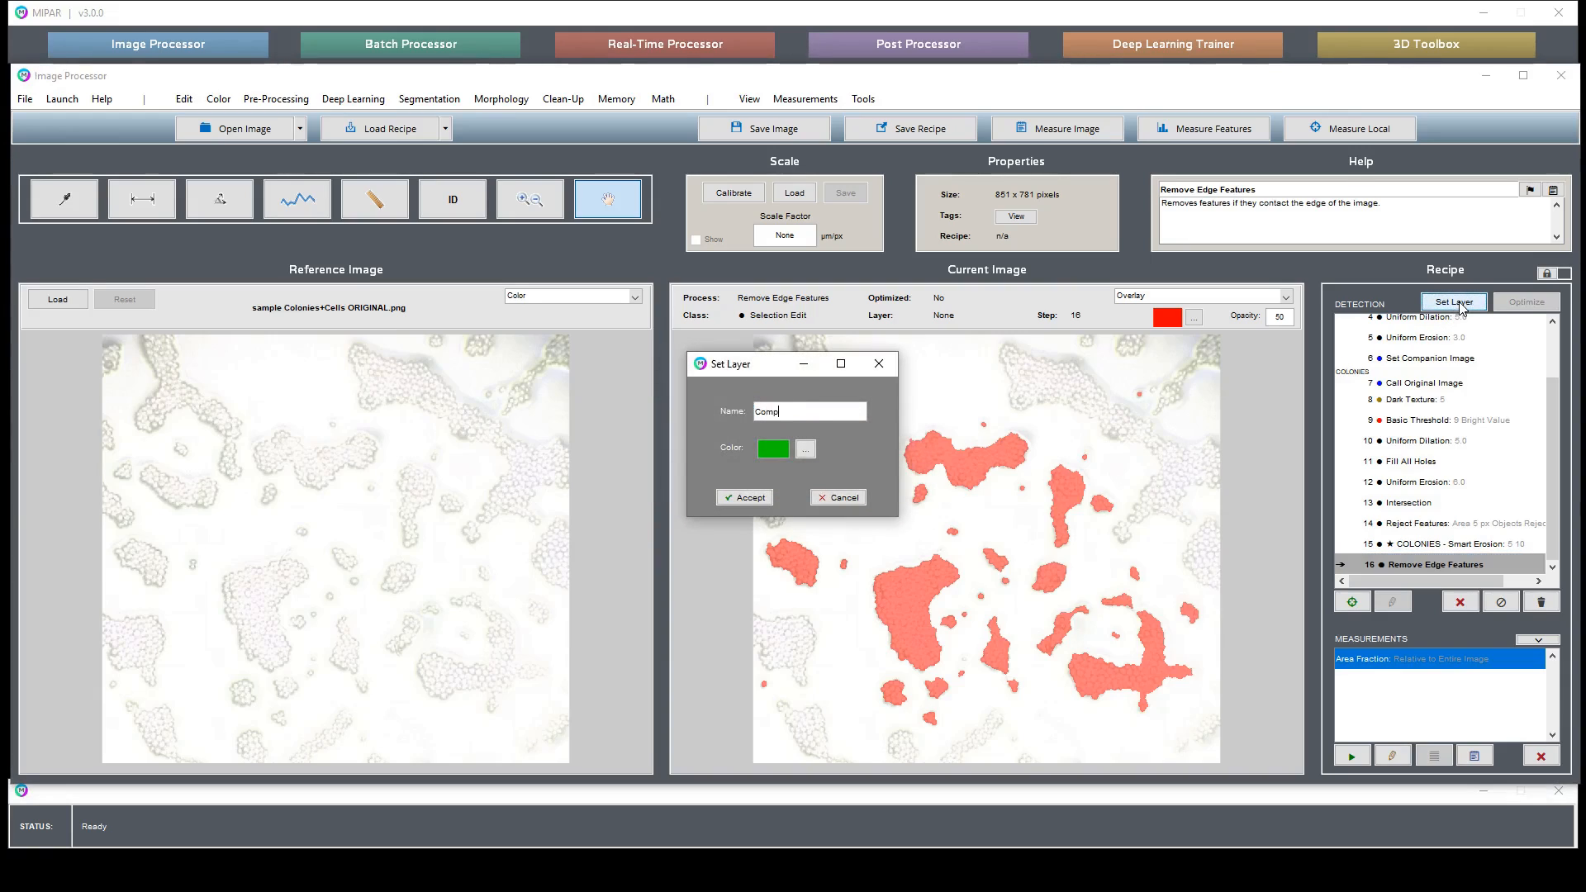
pyautogui.write('lete')
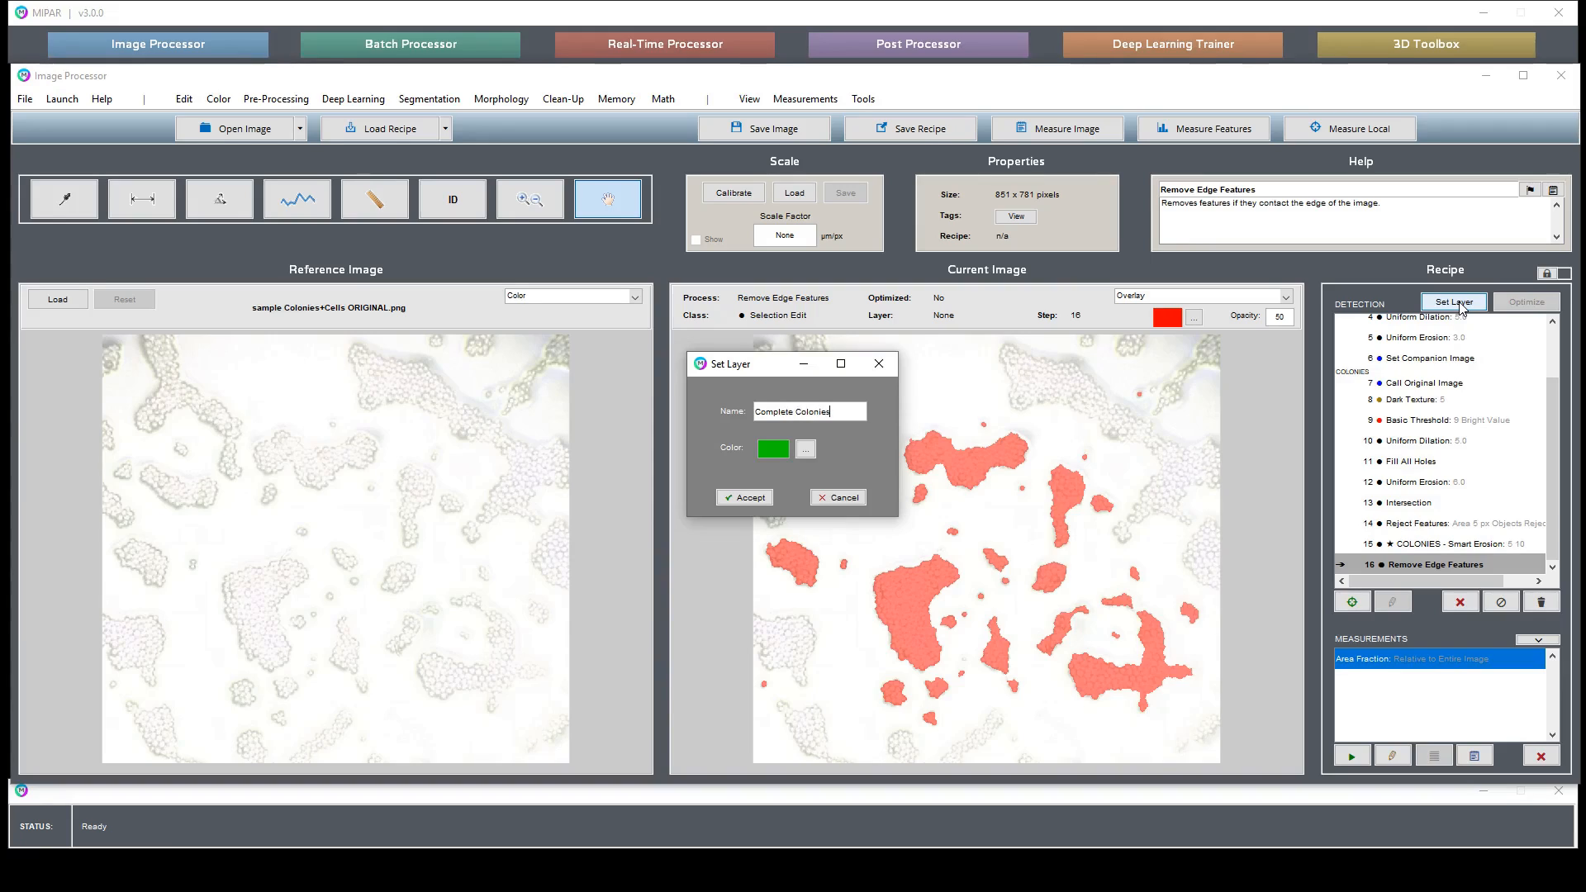
pyautogui.write(' Colonies')
pyautogui.press('Return')
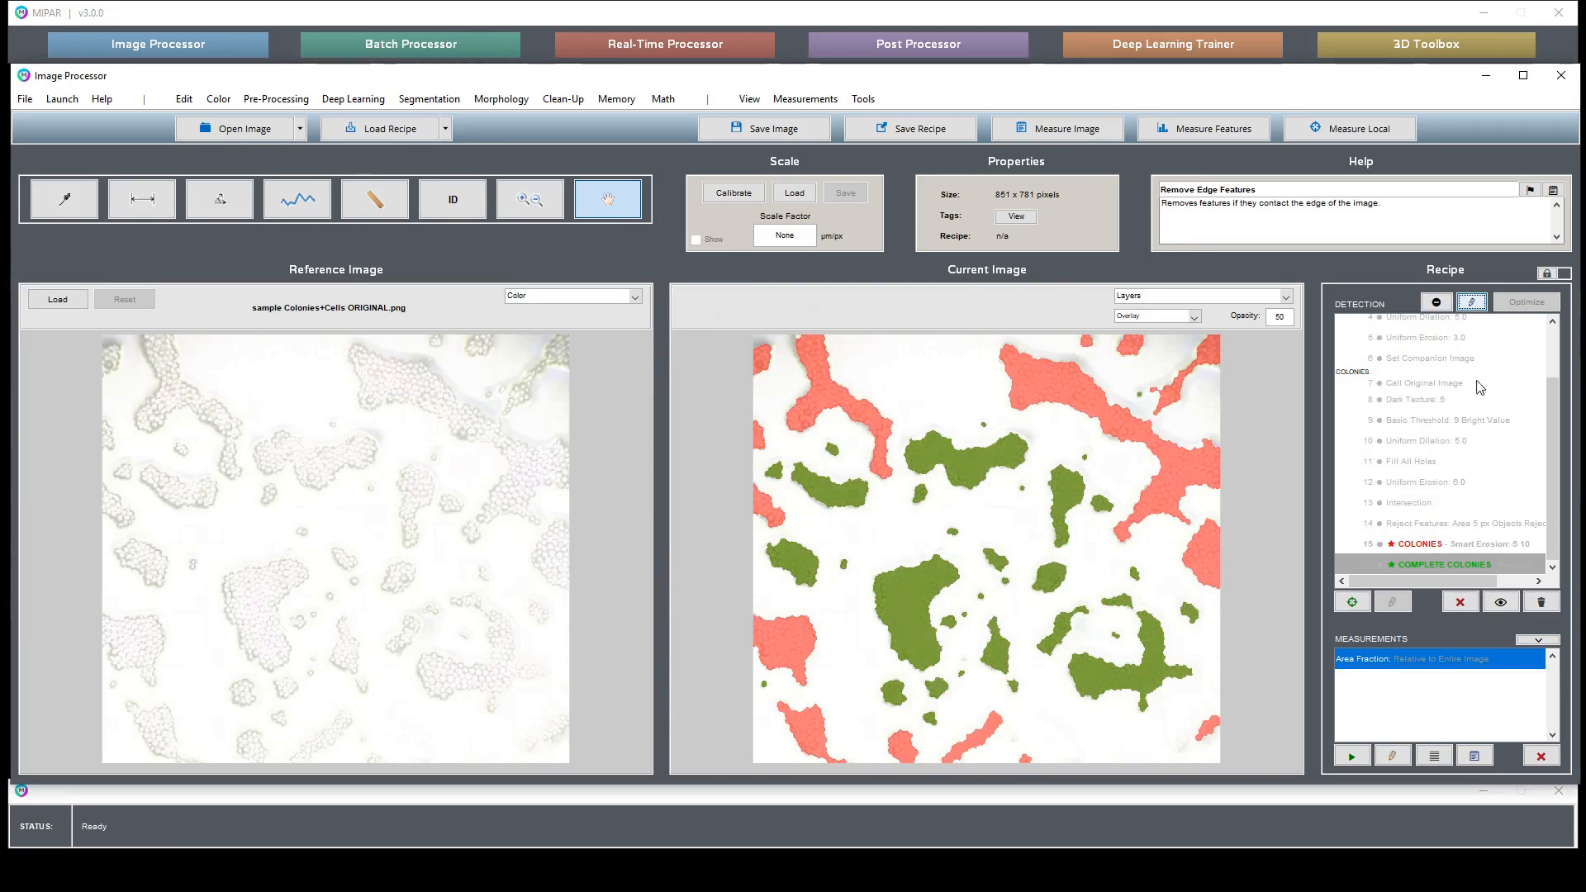
# - Add a per-feature Area measurement of the Complete Colonies layer to the recipe with Mean statistics
pyautogui.click(1186, 130)
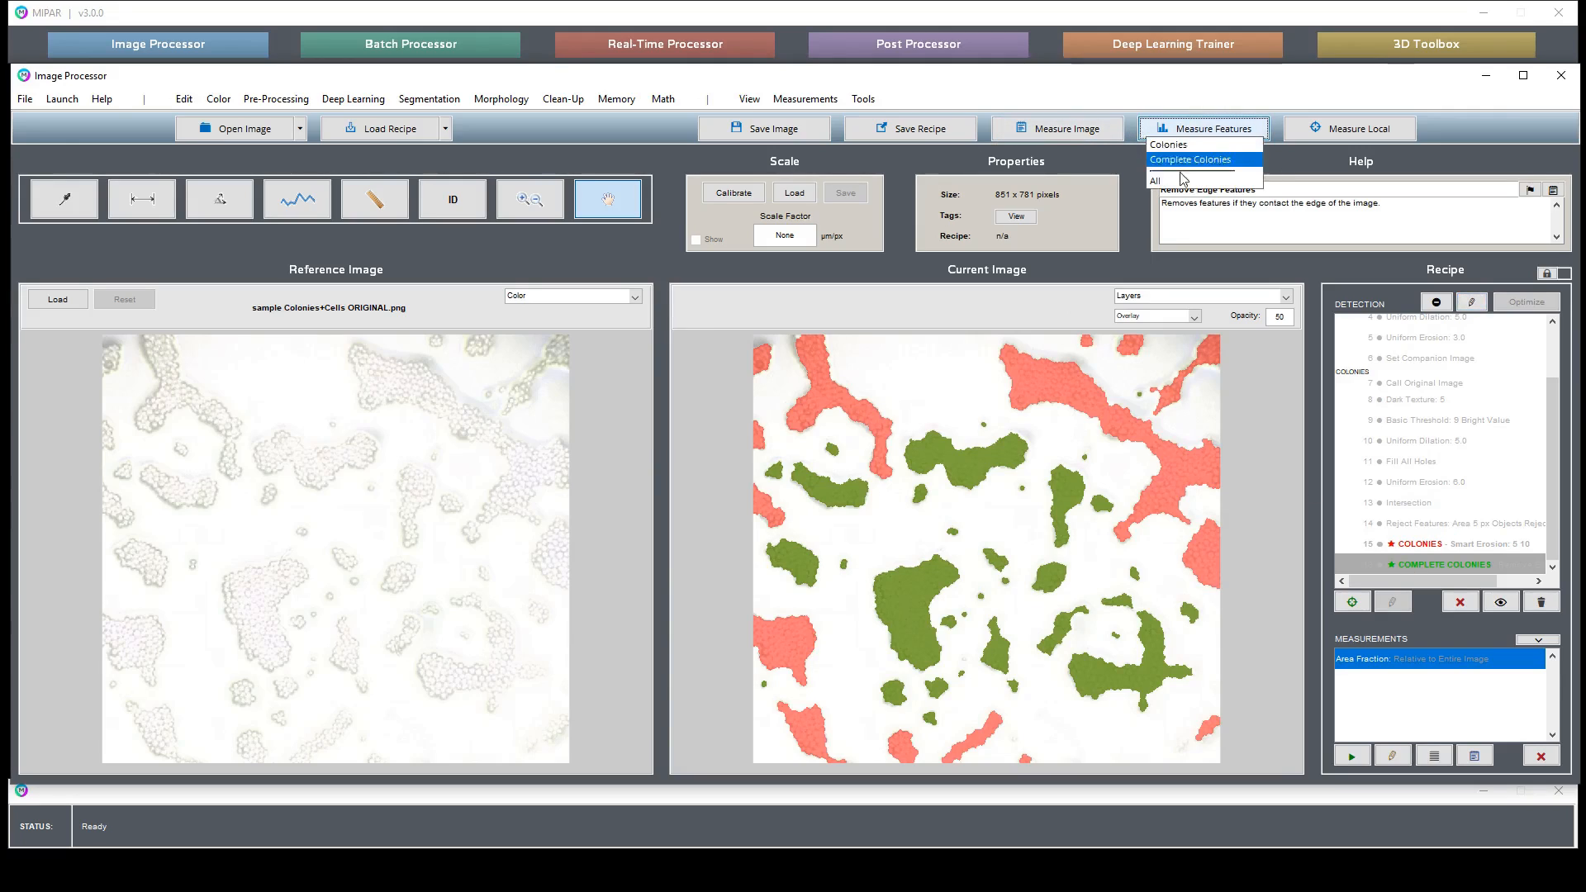
pyautogui.click(1191, 157)
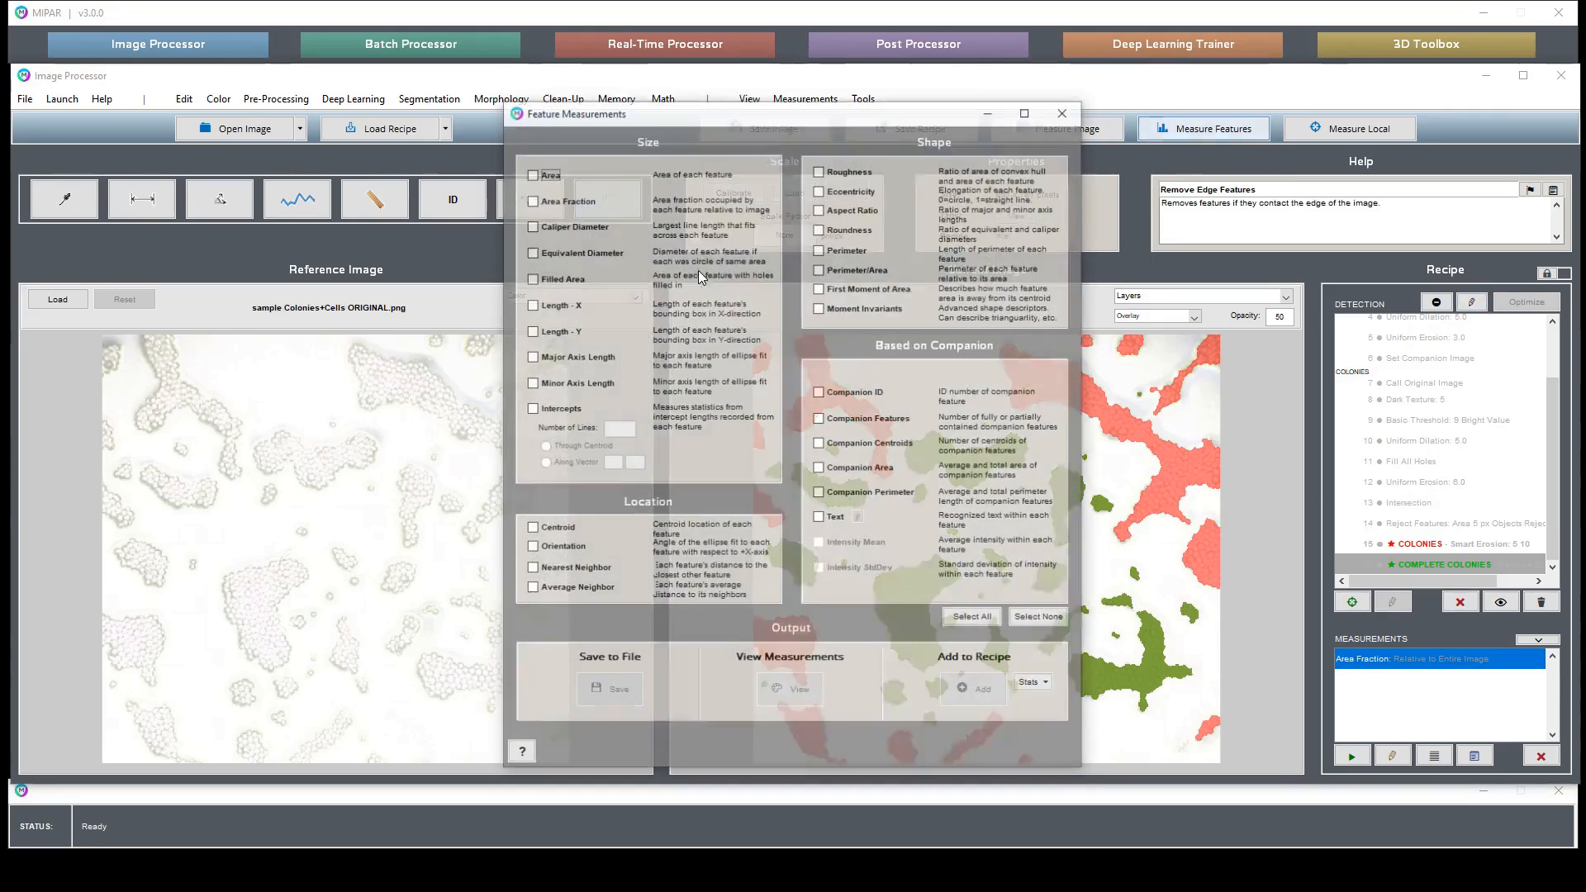
pyautogui.click(543, 174)
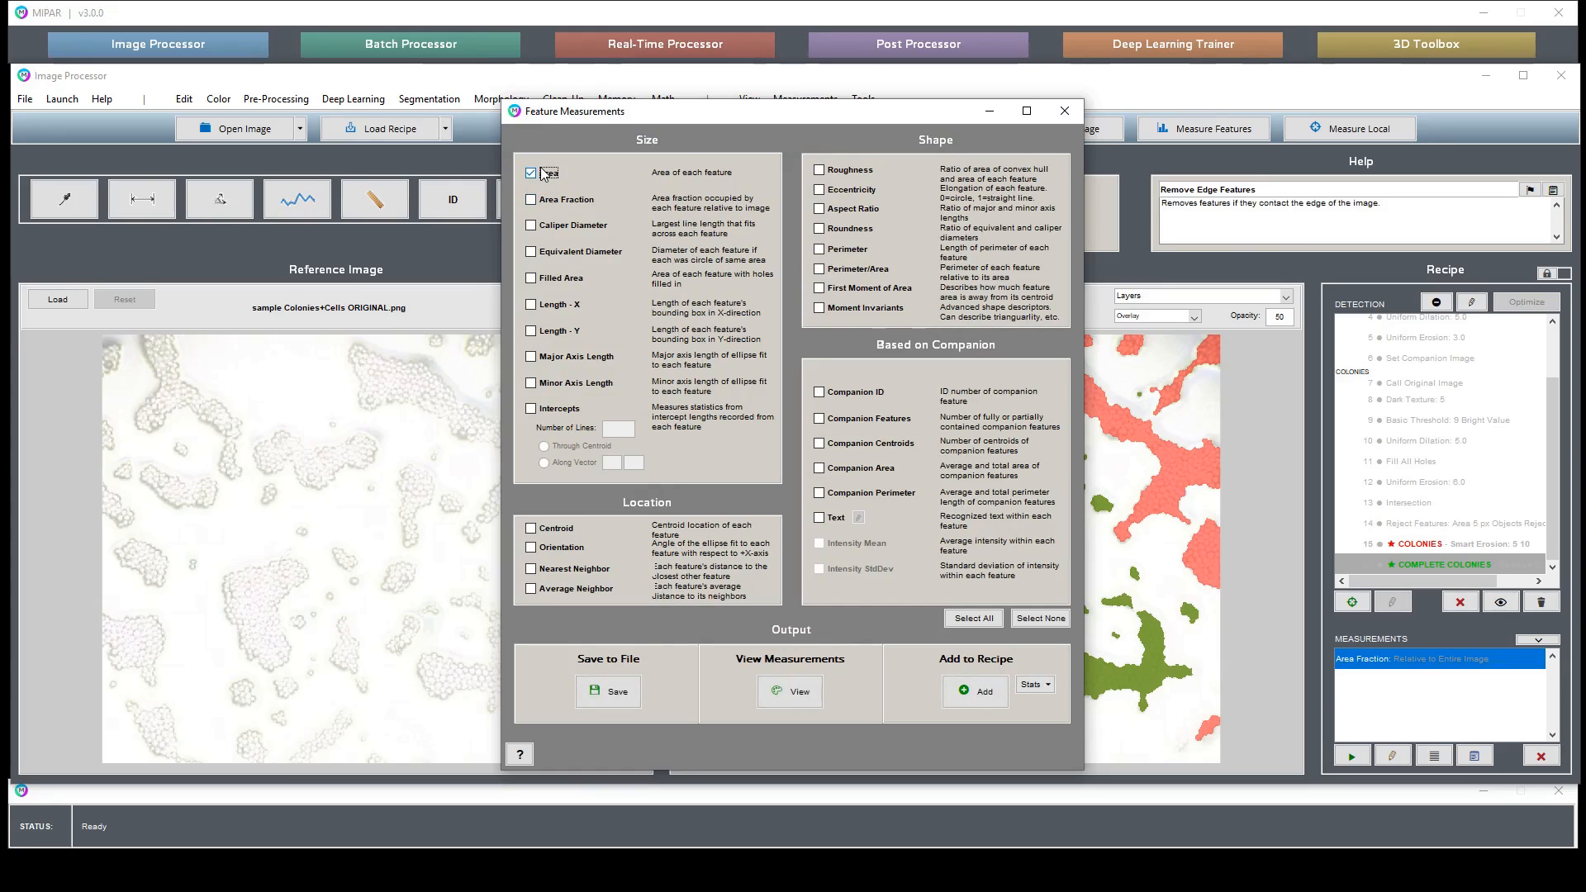
pyautogui.click(1046, 686)
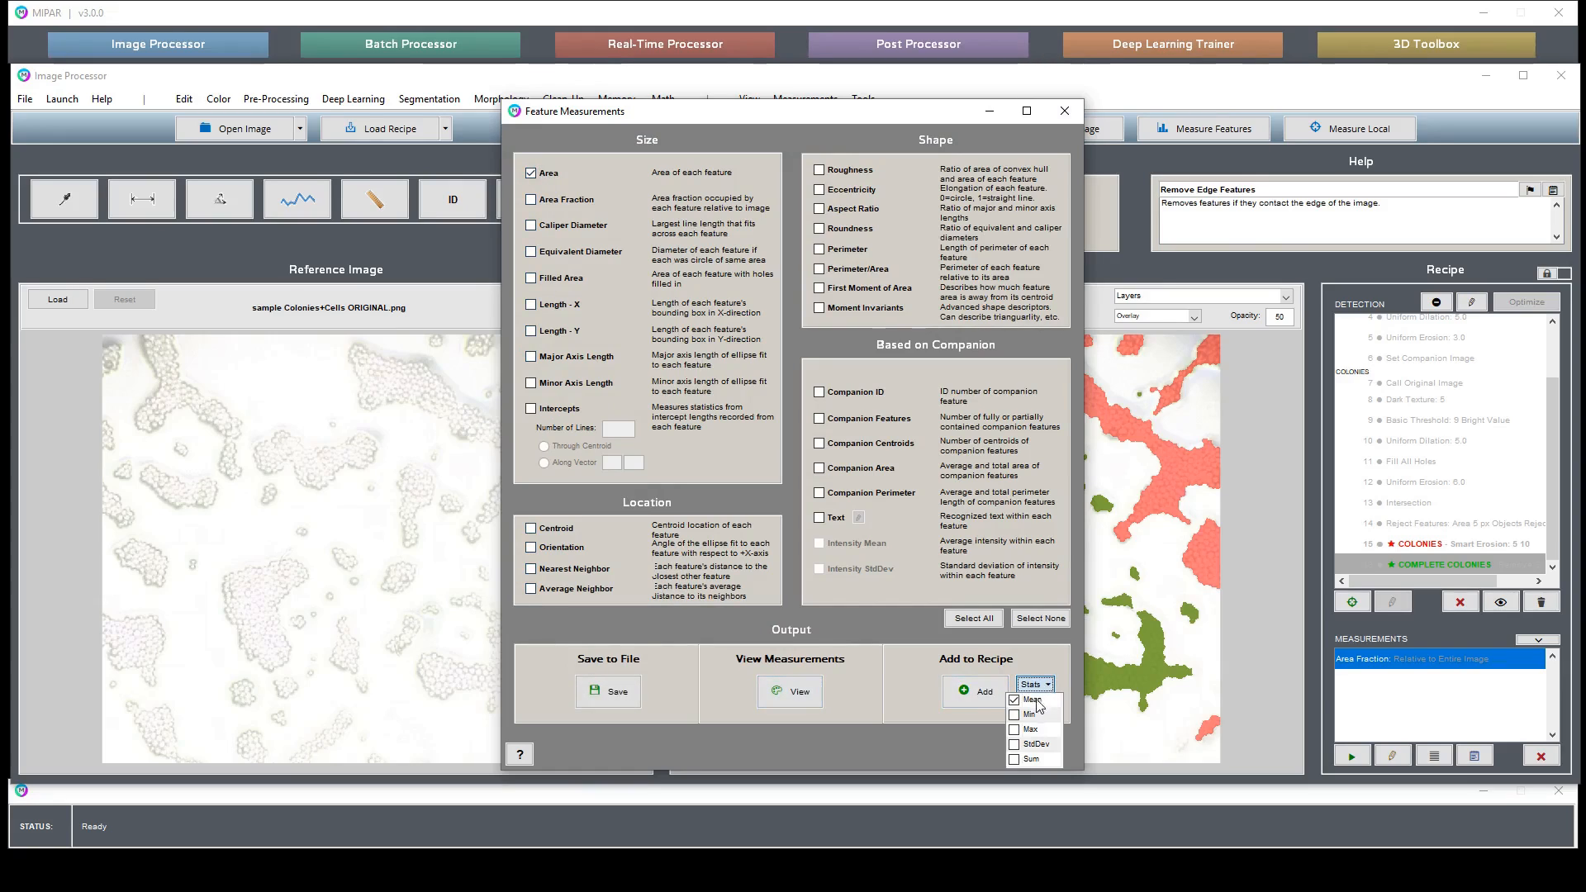
pyautogui.click(976, 692)
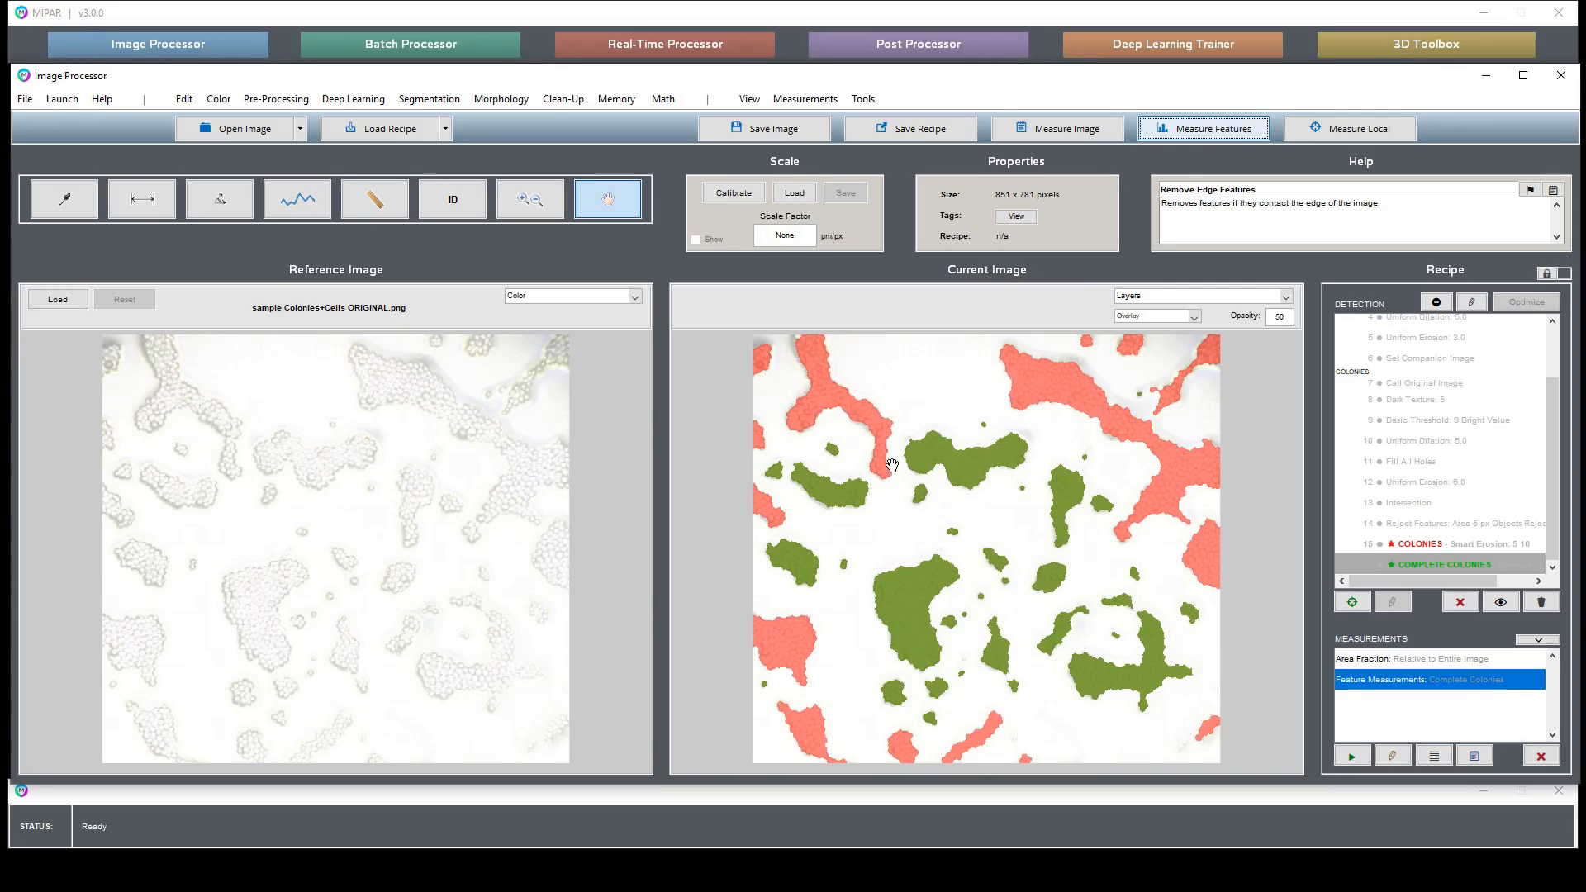
# - Store the Colonies step's result as Memory Image #1 right after that step
pyautogui.click(1474, 545)
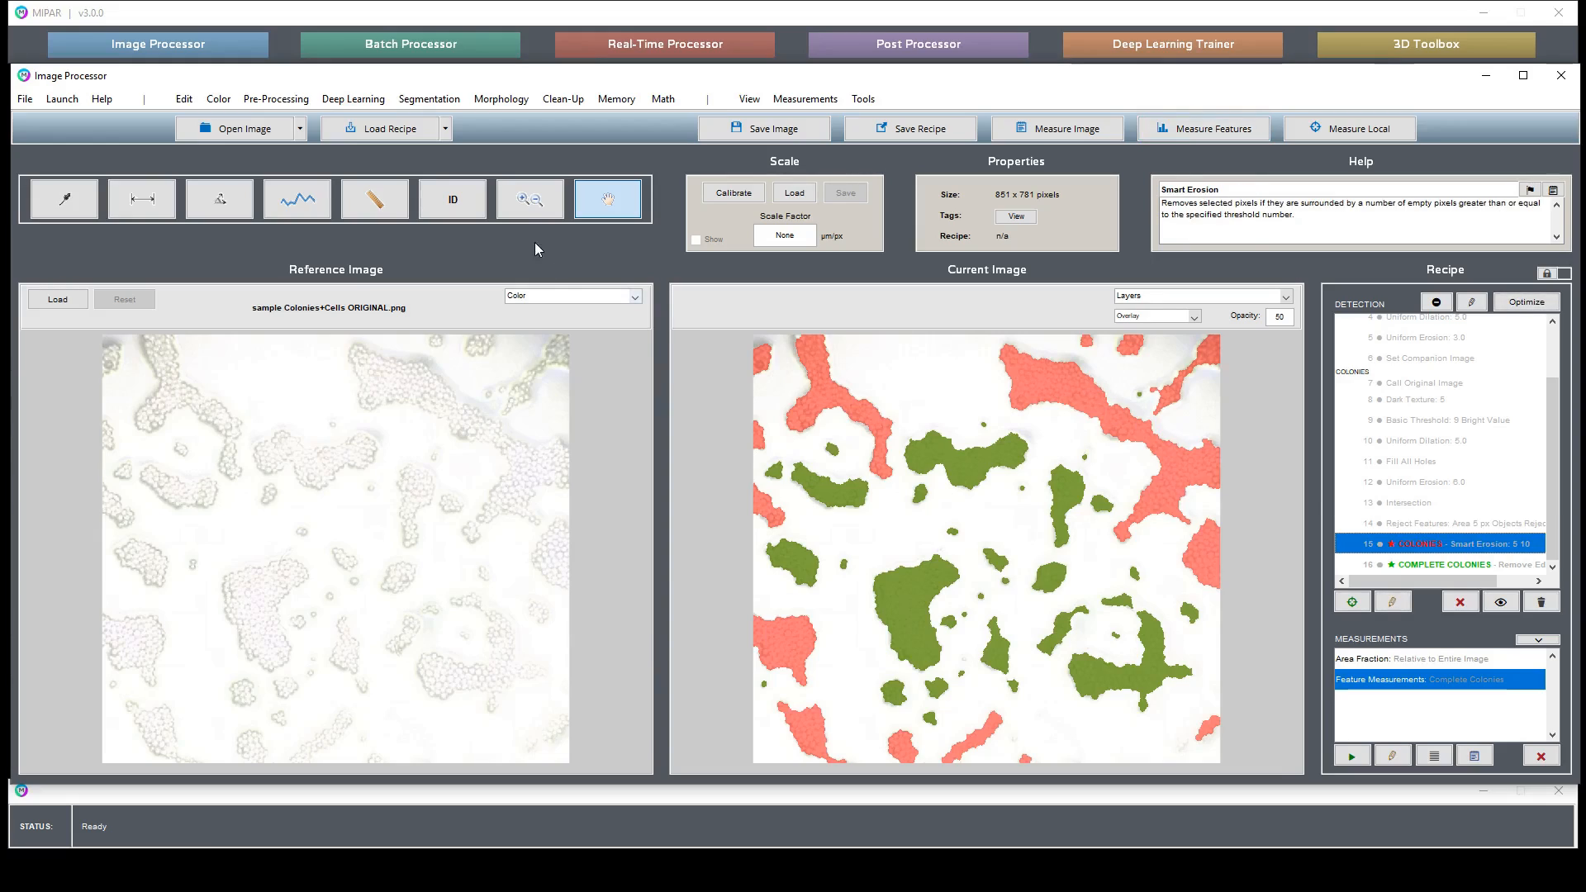
pyautogui.click(529, 199)
pyautogui.moveTo(988, 349); pyautogui.dragTo(1103, 388)
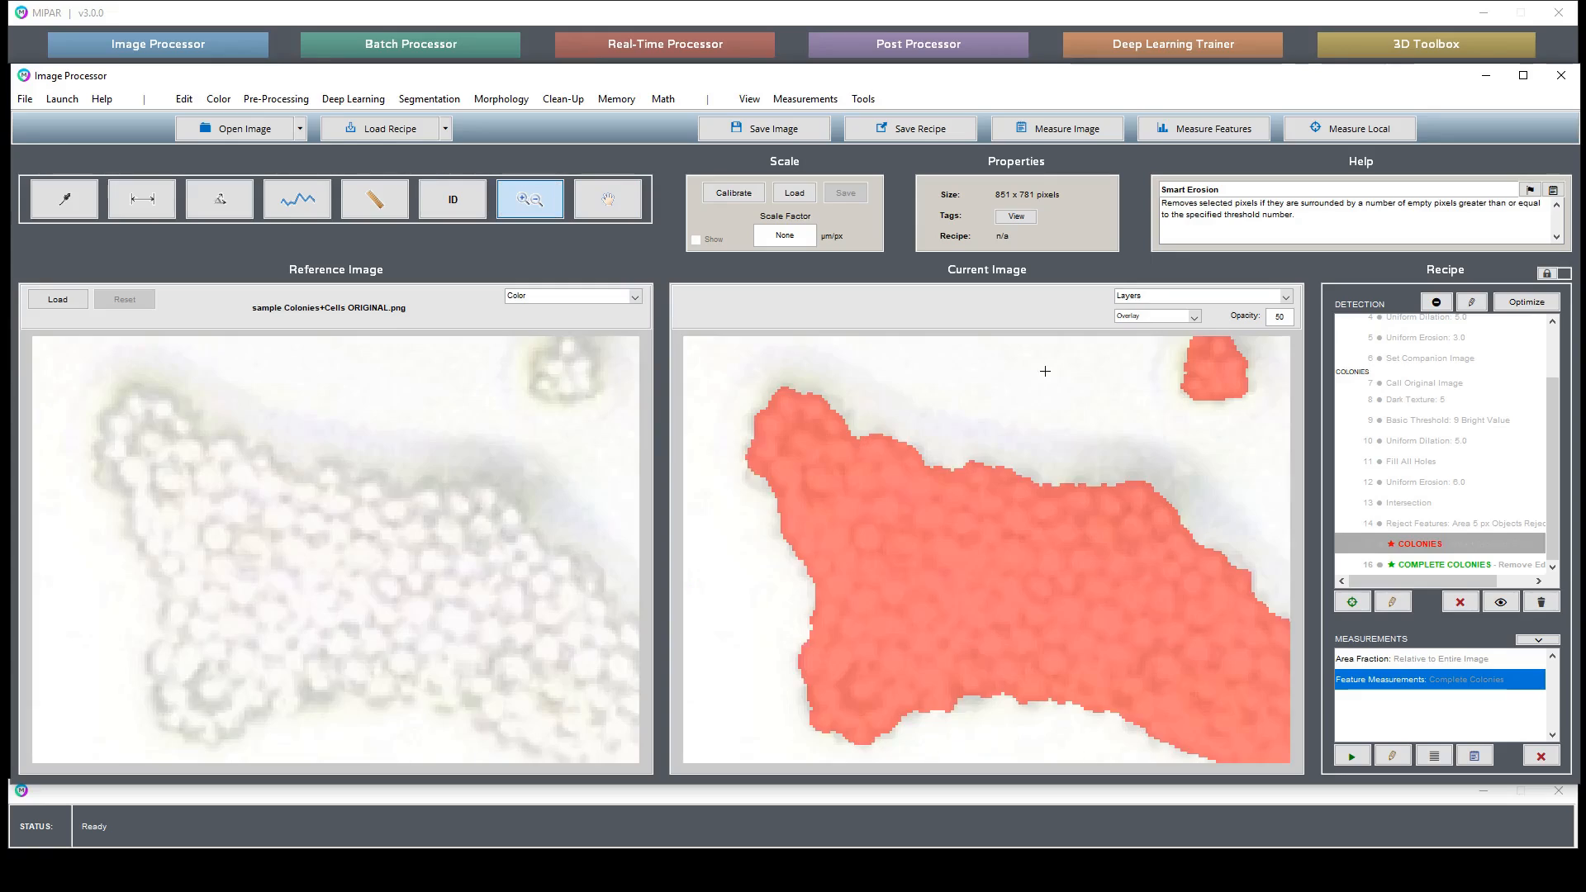
pyautogui.doubleClick(989, 575)
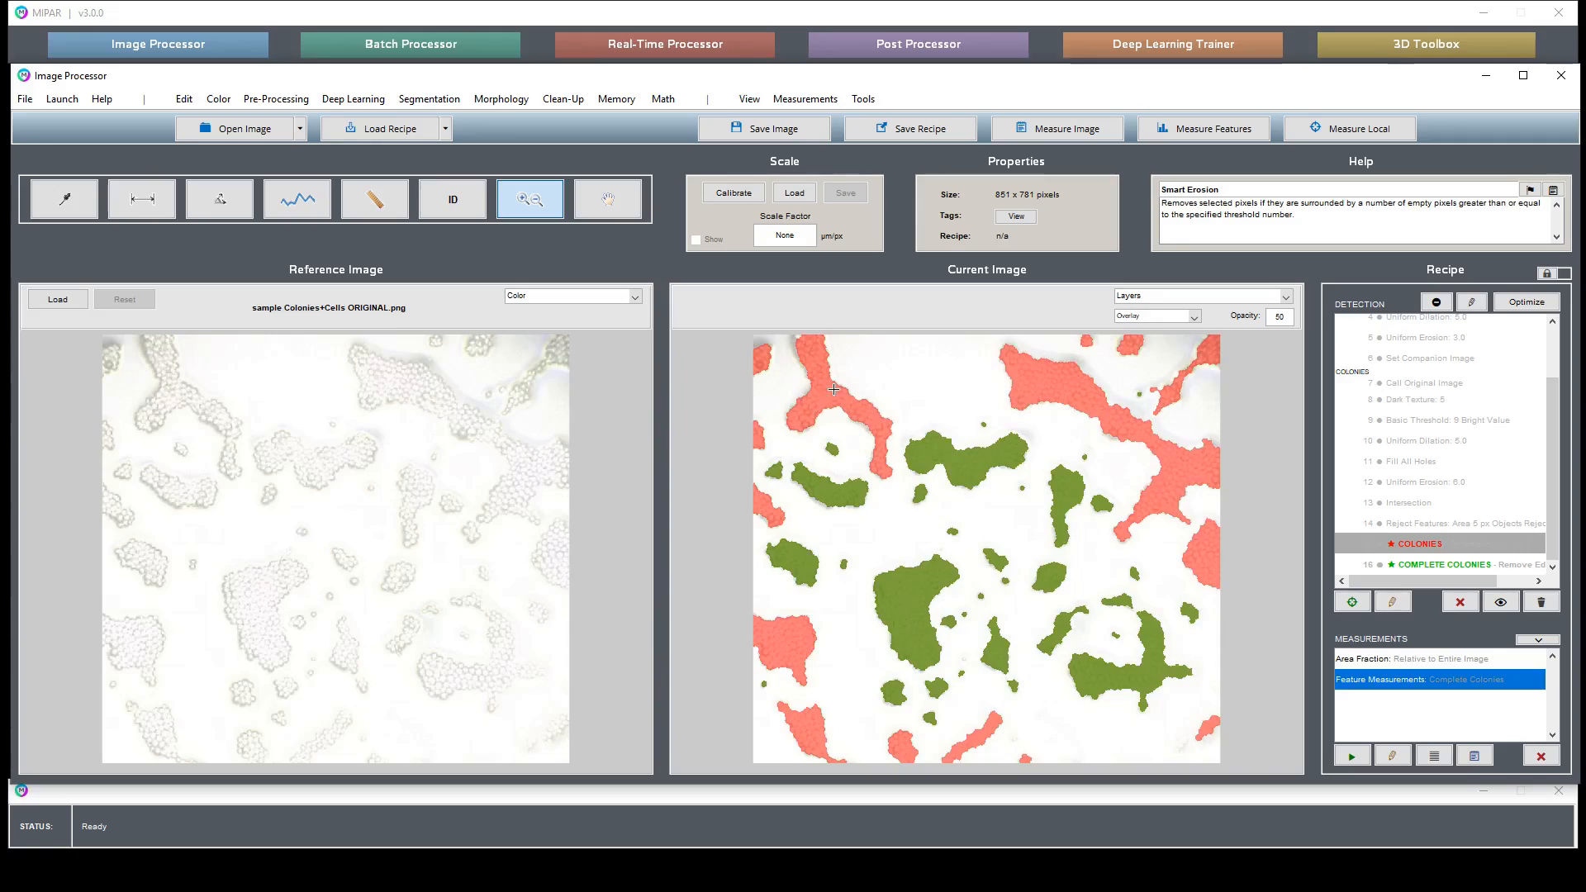
pyautogui.click(1445, 545)
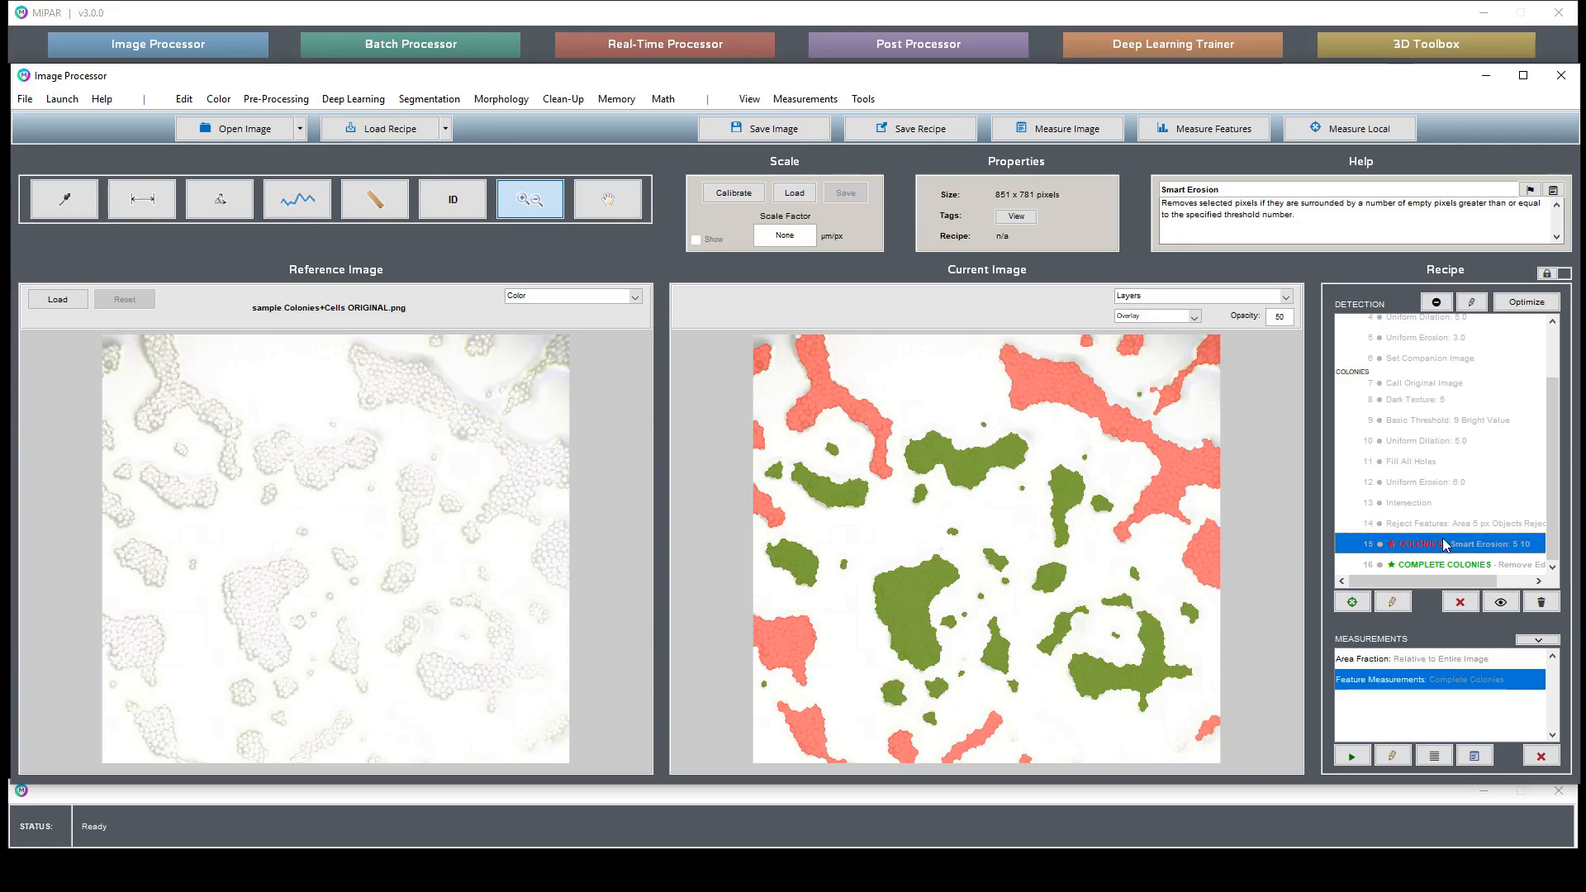
pyautogui.doubleClick(1445, 545)
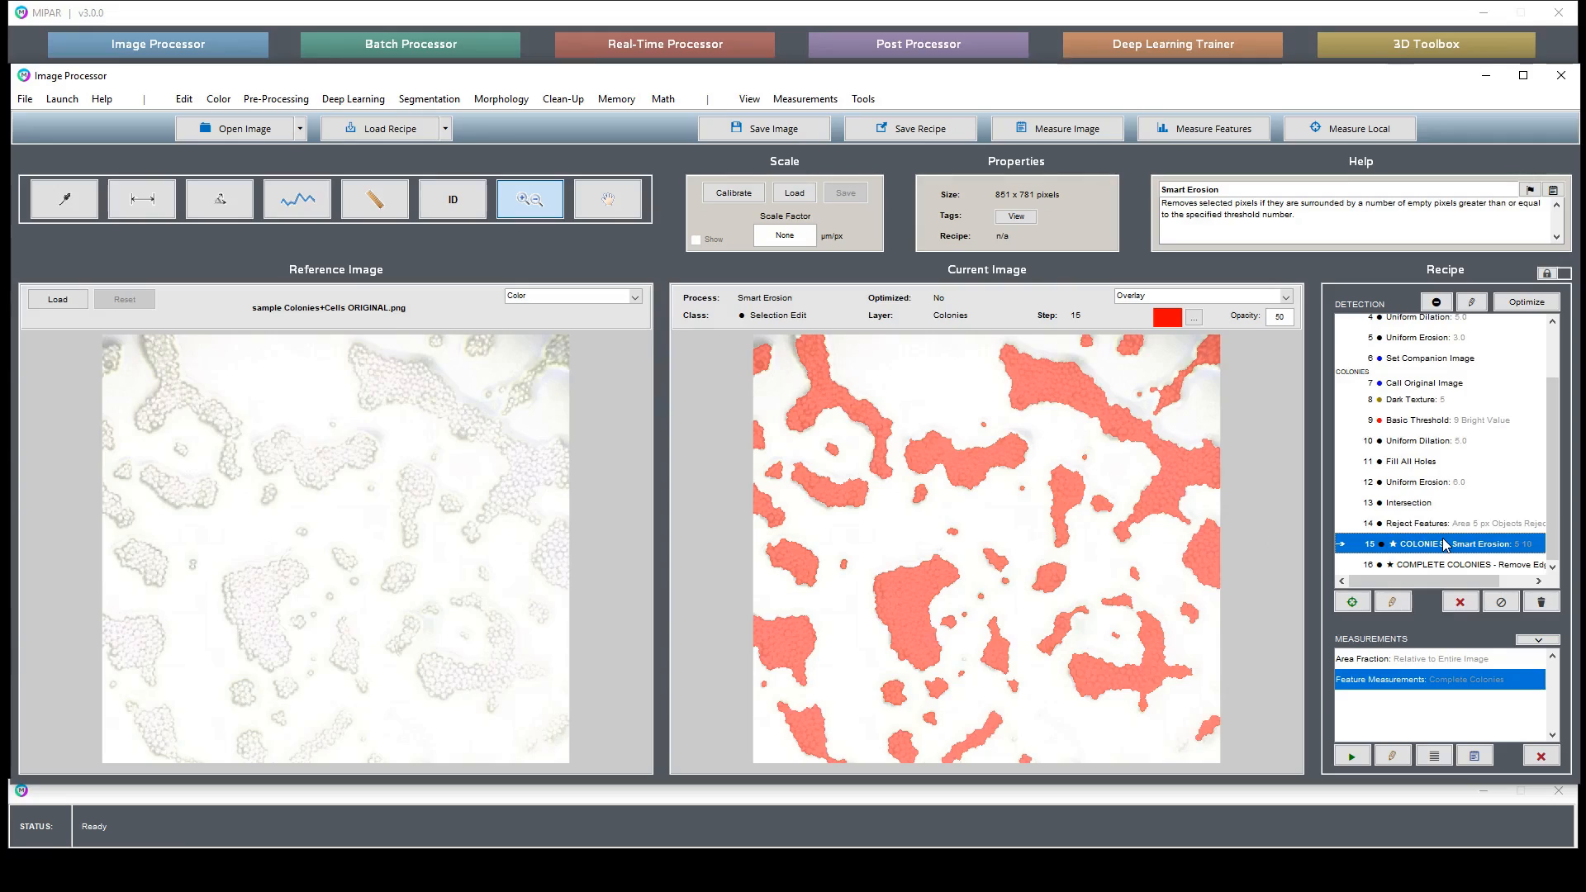
pyautogui.click(616, 100)
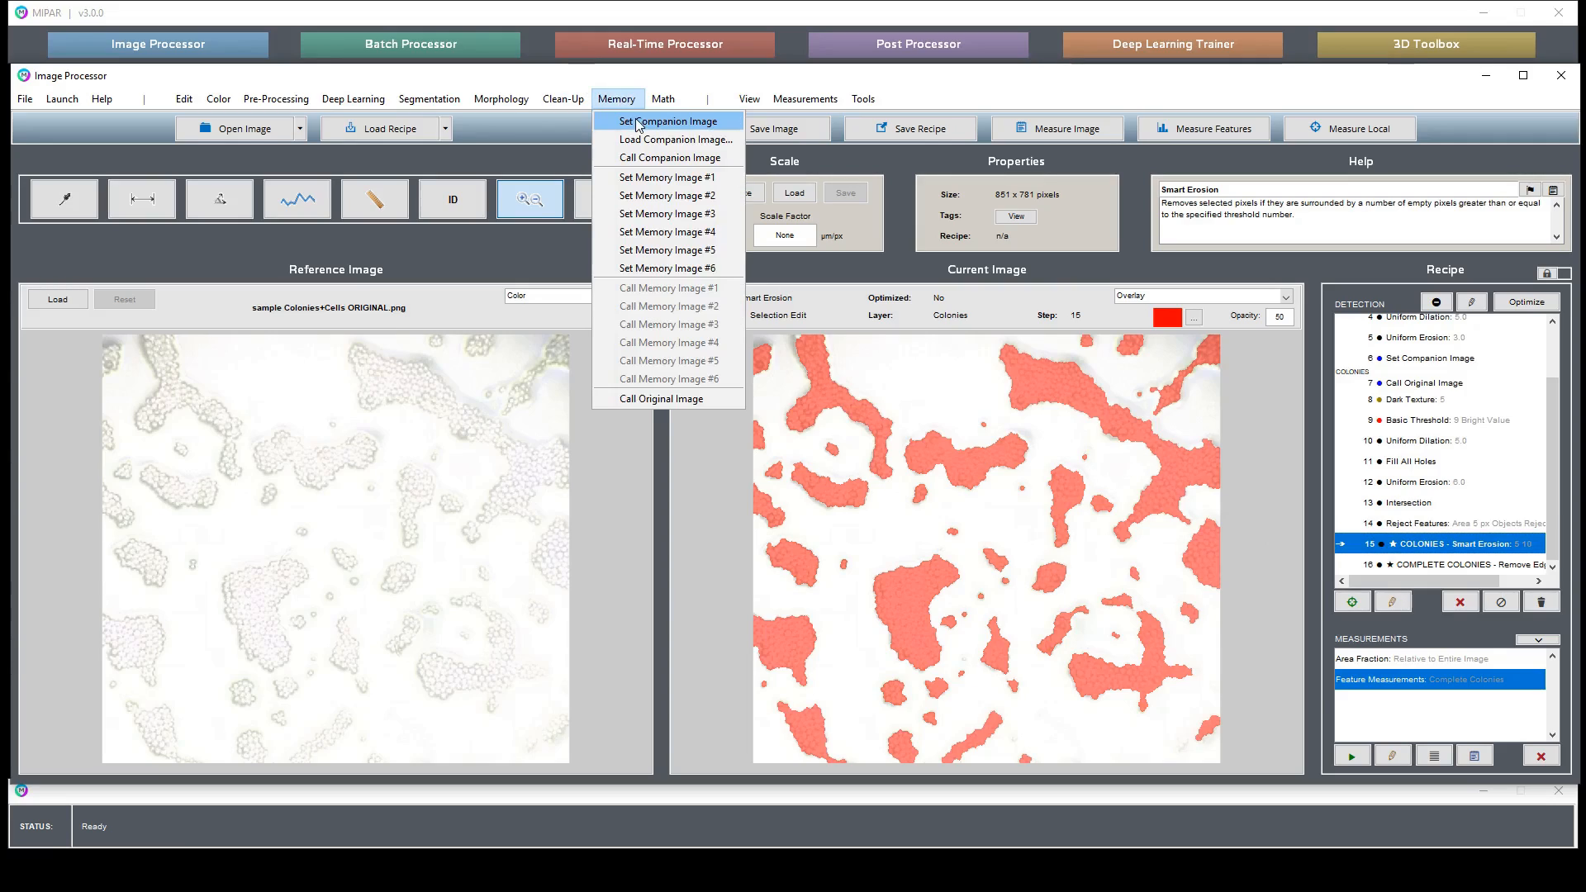
pyautogui.click(669, 178)
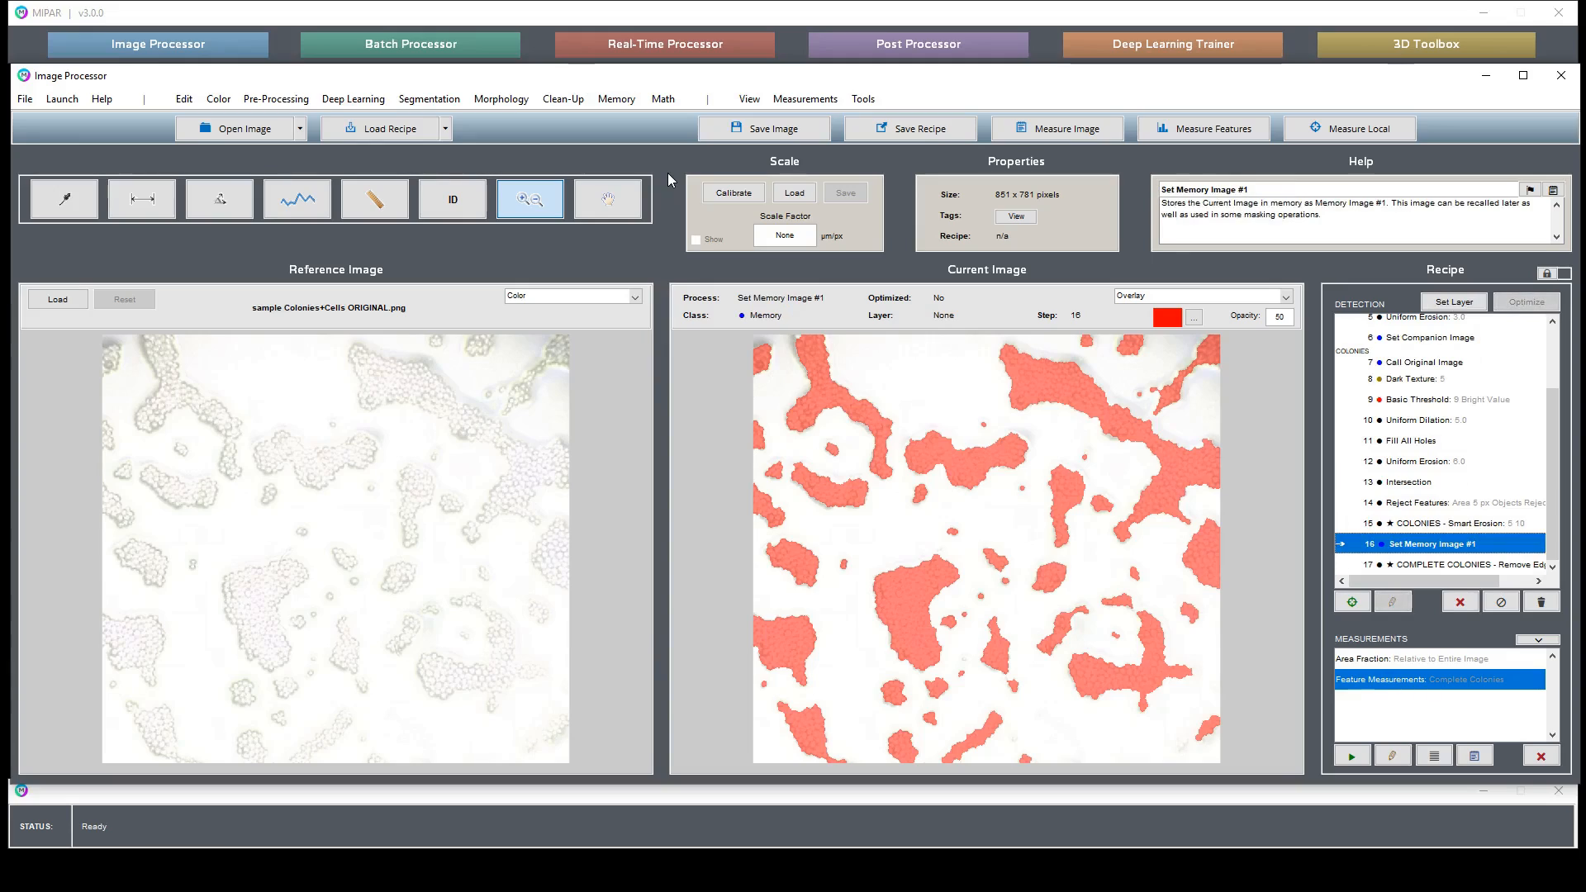
# - Append a Call Original Image step after the Complete Colonies step
pyautogui.click(1451, 565)
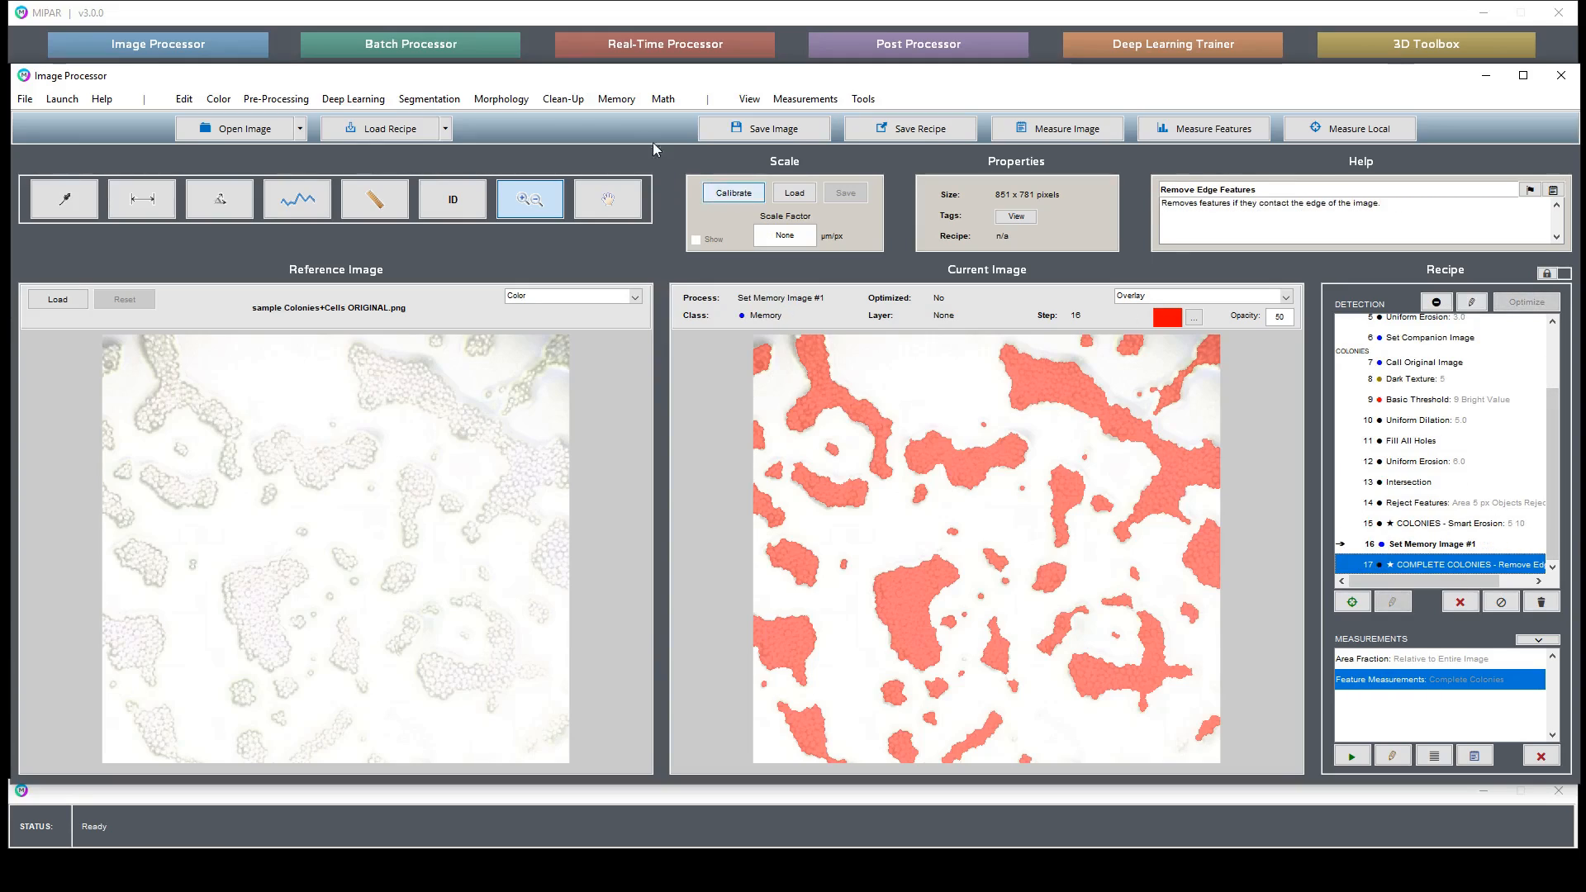
pyautogui.click(616, 99)
pyautogui.click(662, 400)
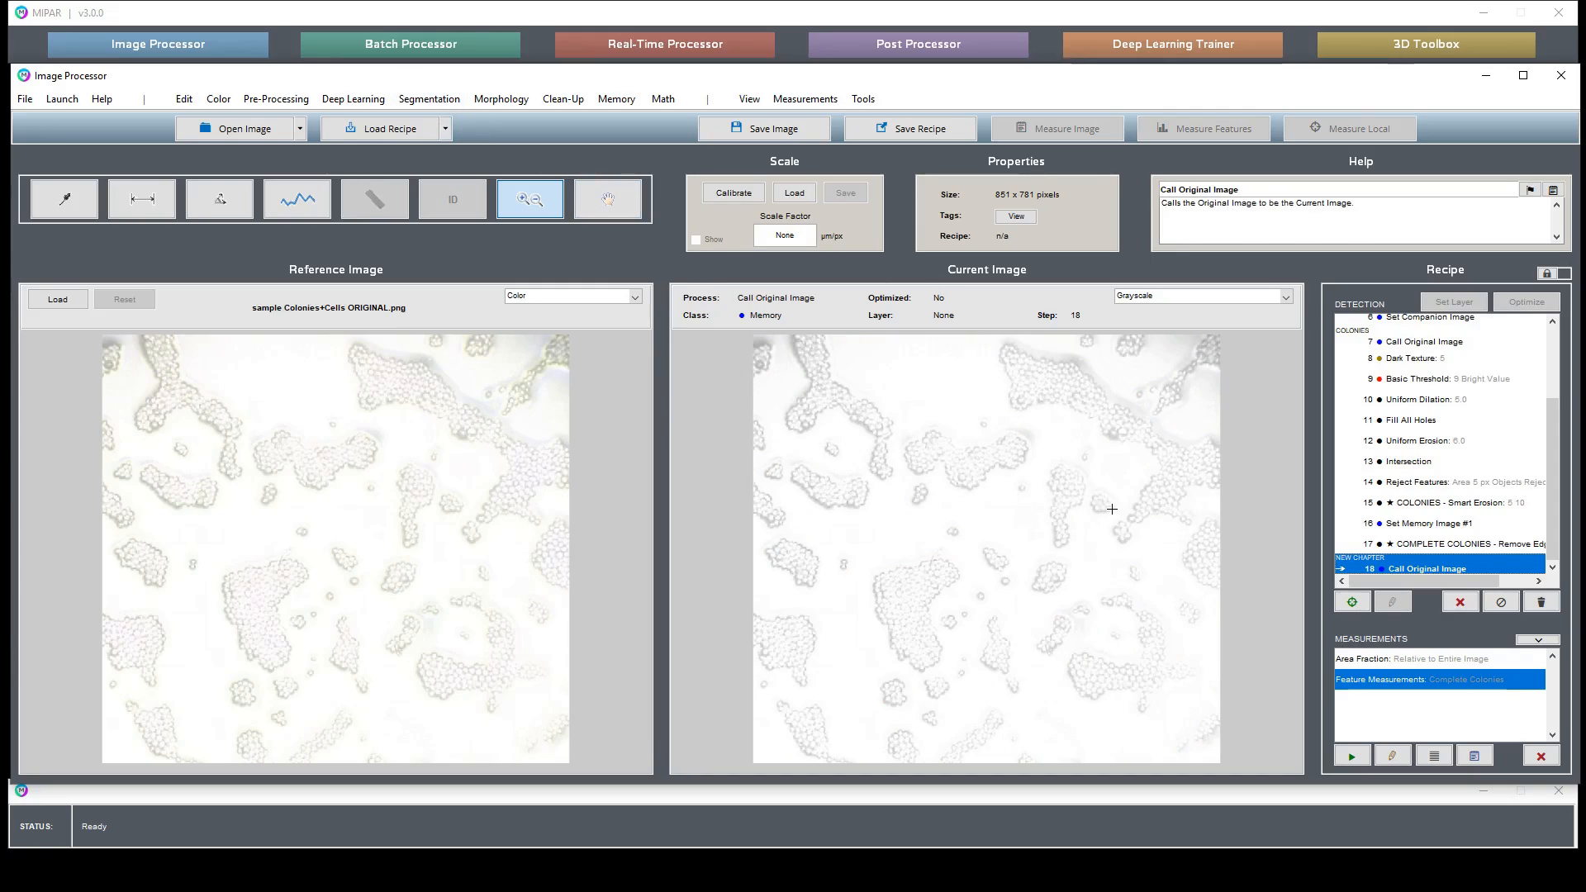
pyautogui.moveTo(867, 550); pyautogui.dragTo(955, 620)
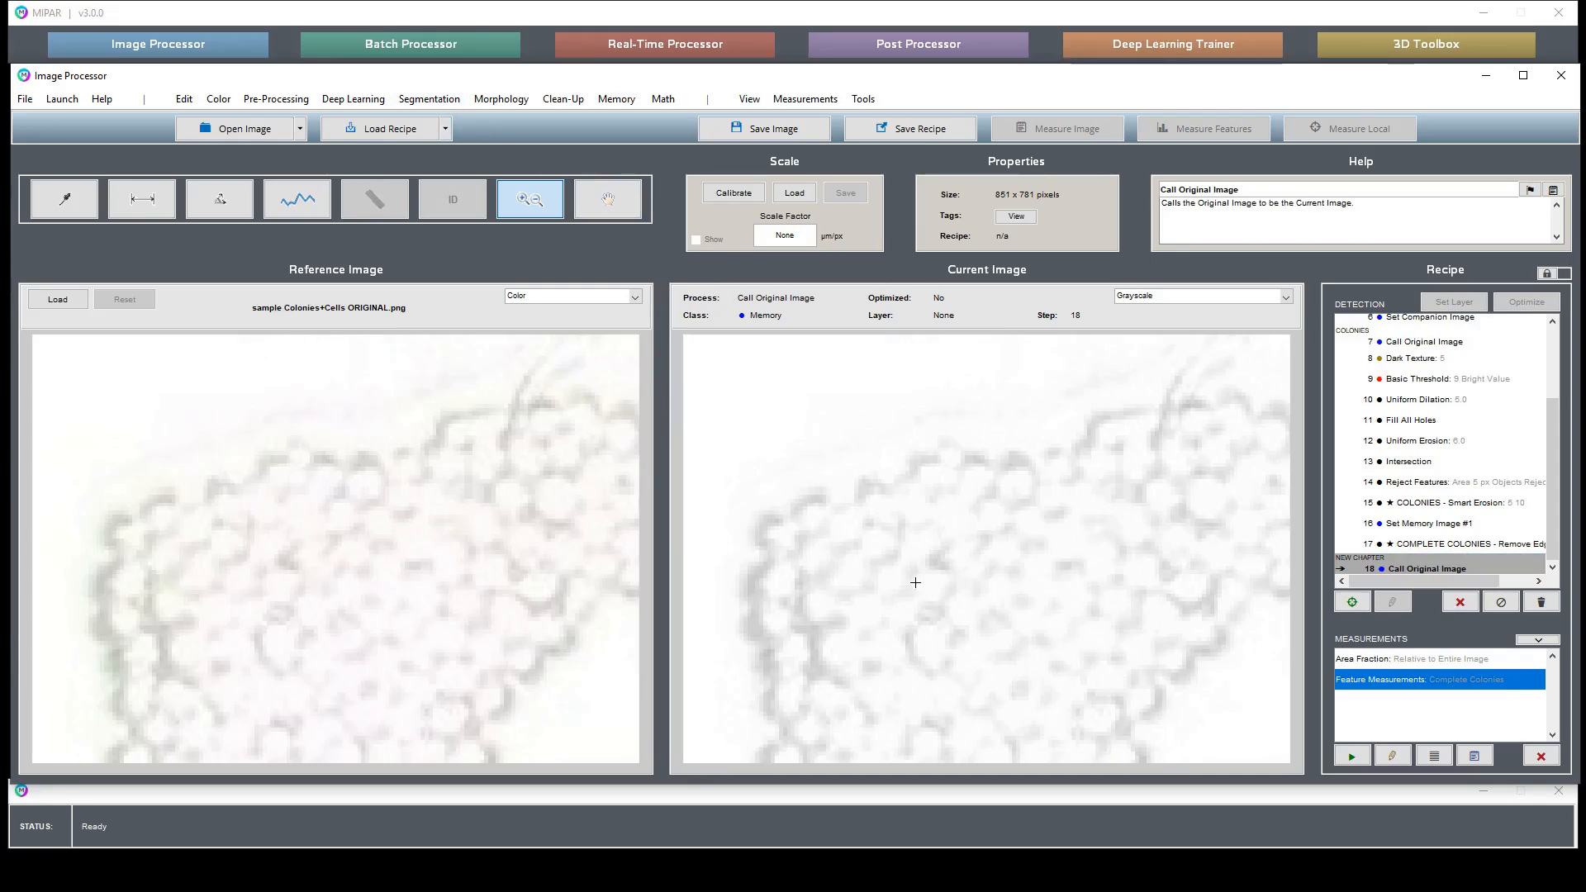
pyautogui.doubleClick(880, 545)
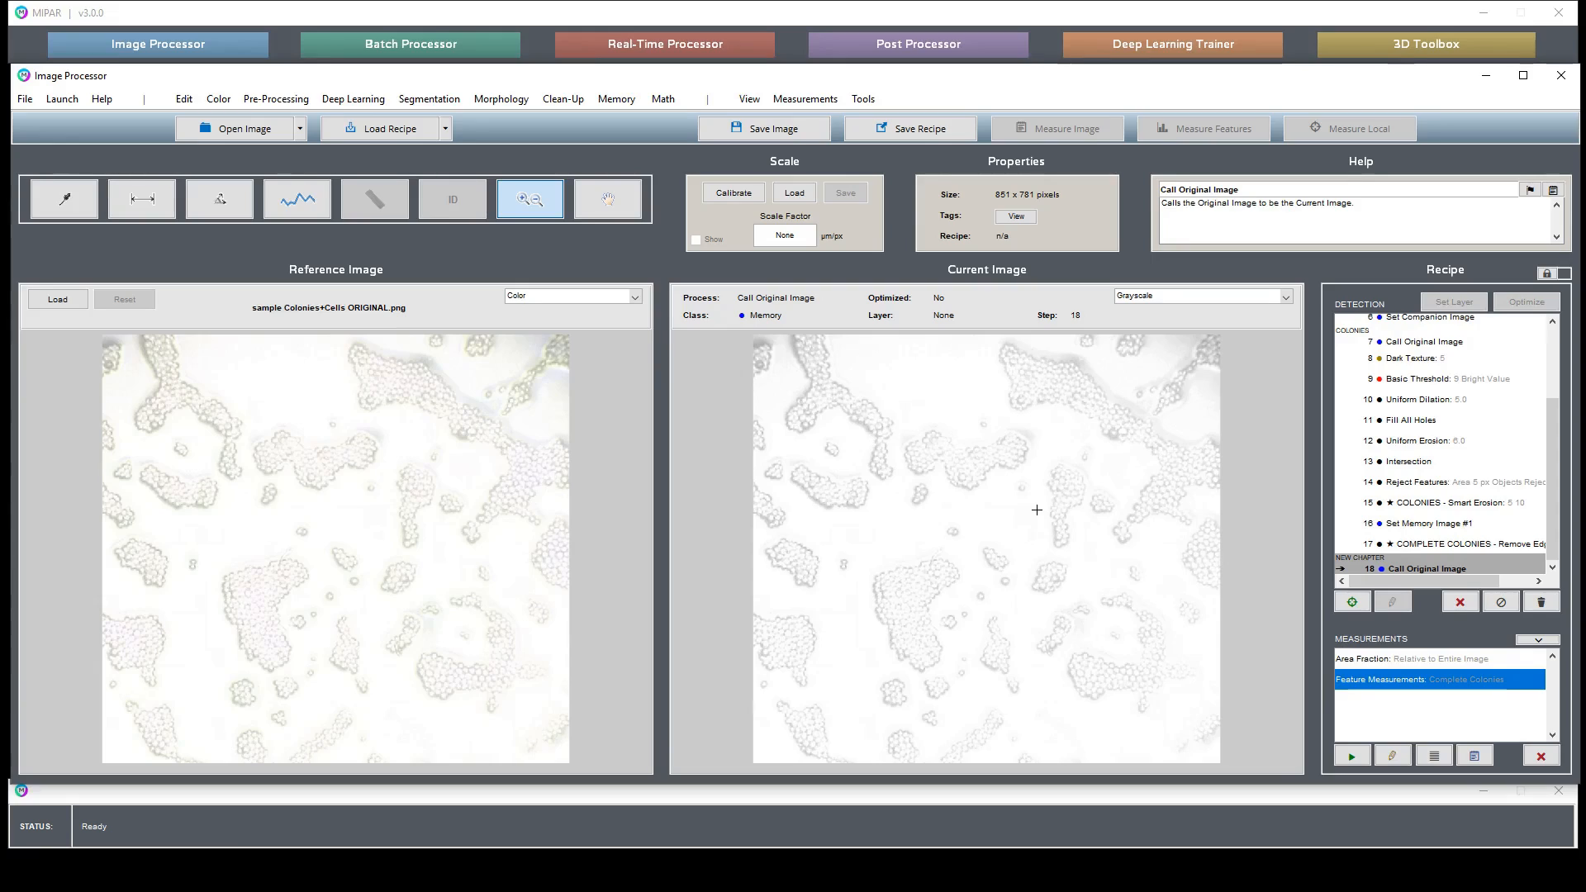
# - Open Adaptive Threshold, mask it with Memory Image #1, and set the percentage to 100
pyautogui.click(443, 103)
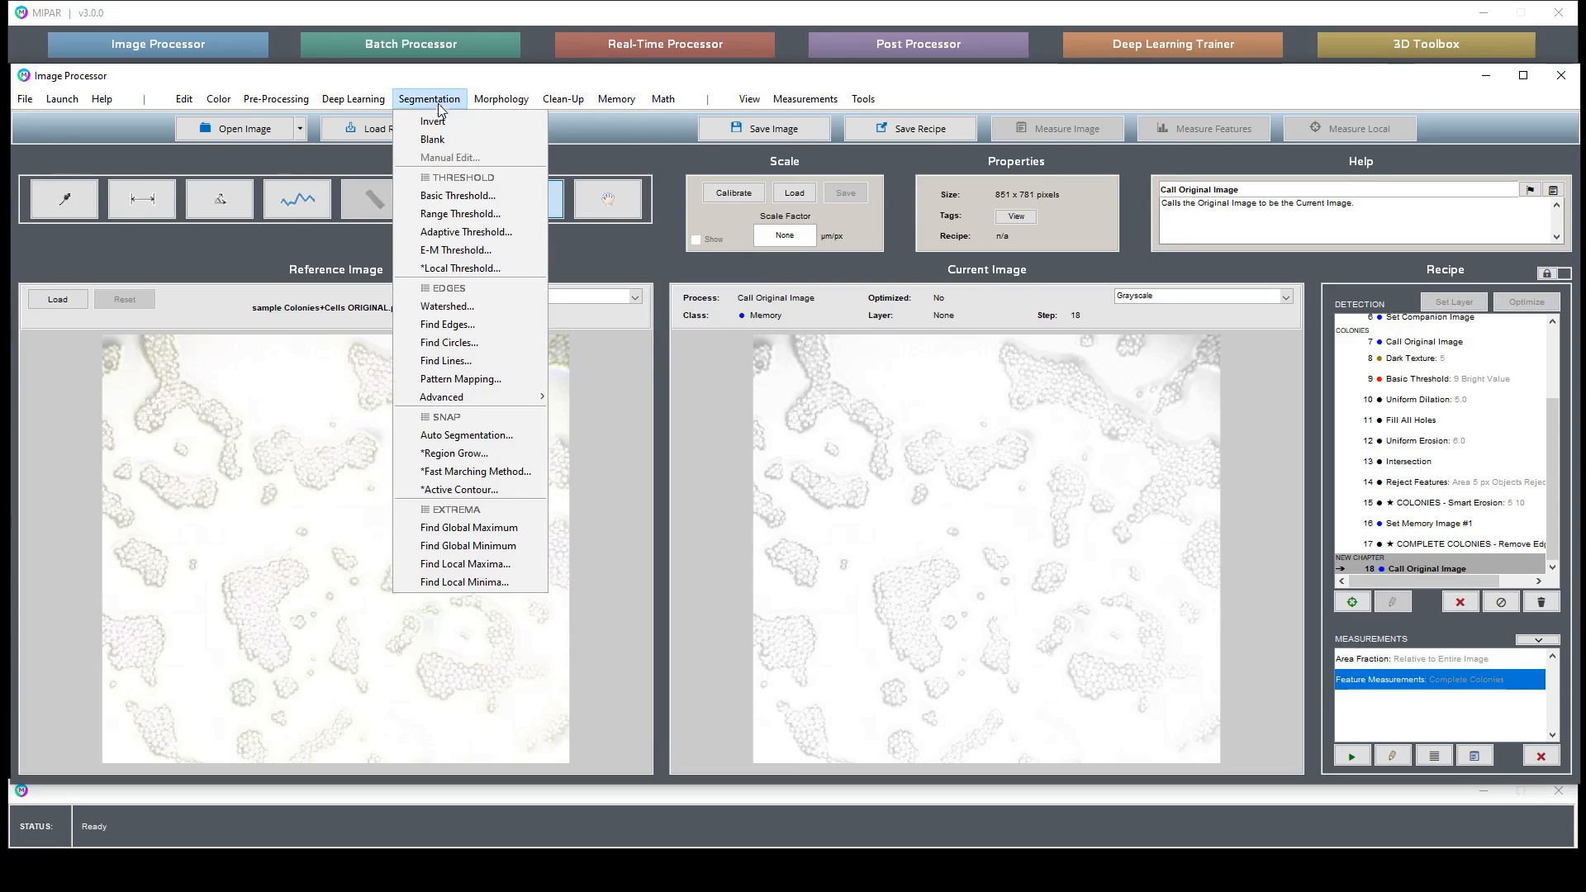
pyautogui.click(454, 234)
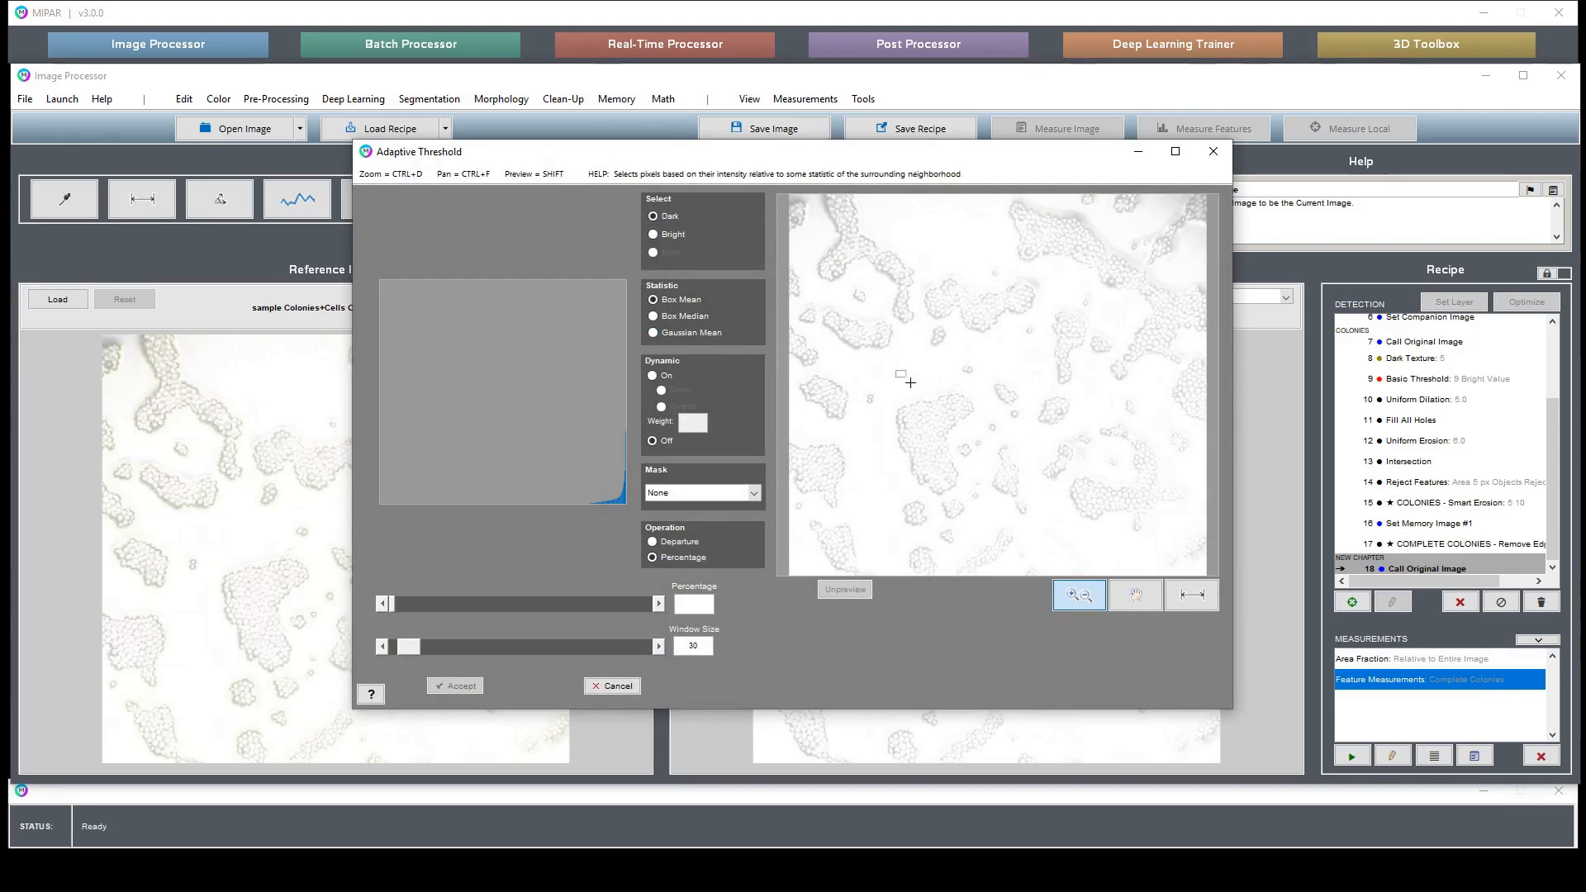
pyautogui.moveTo(897, 371); pyautogui.dragTo(957, 437)
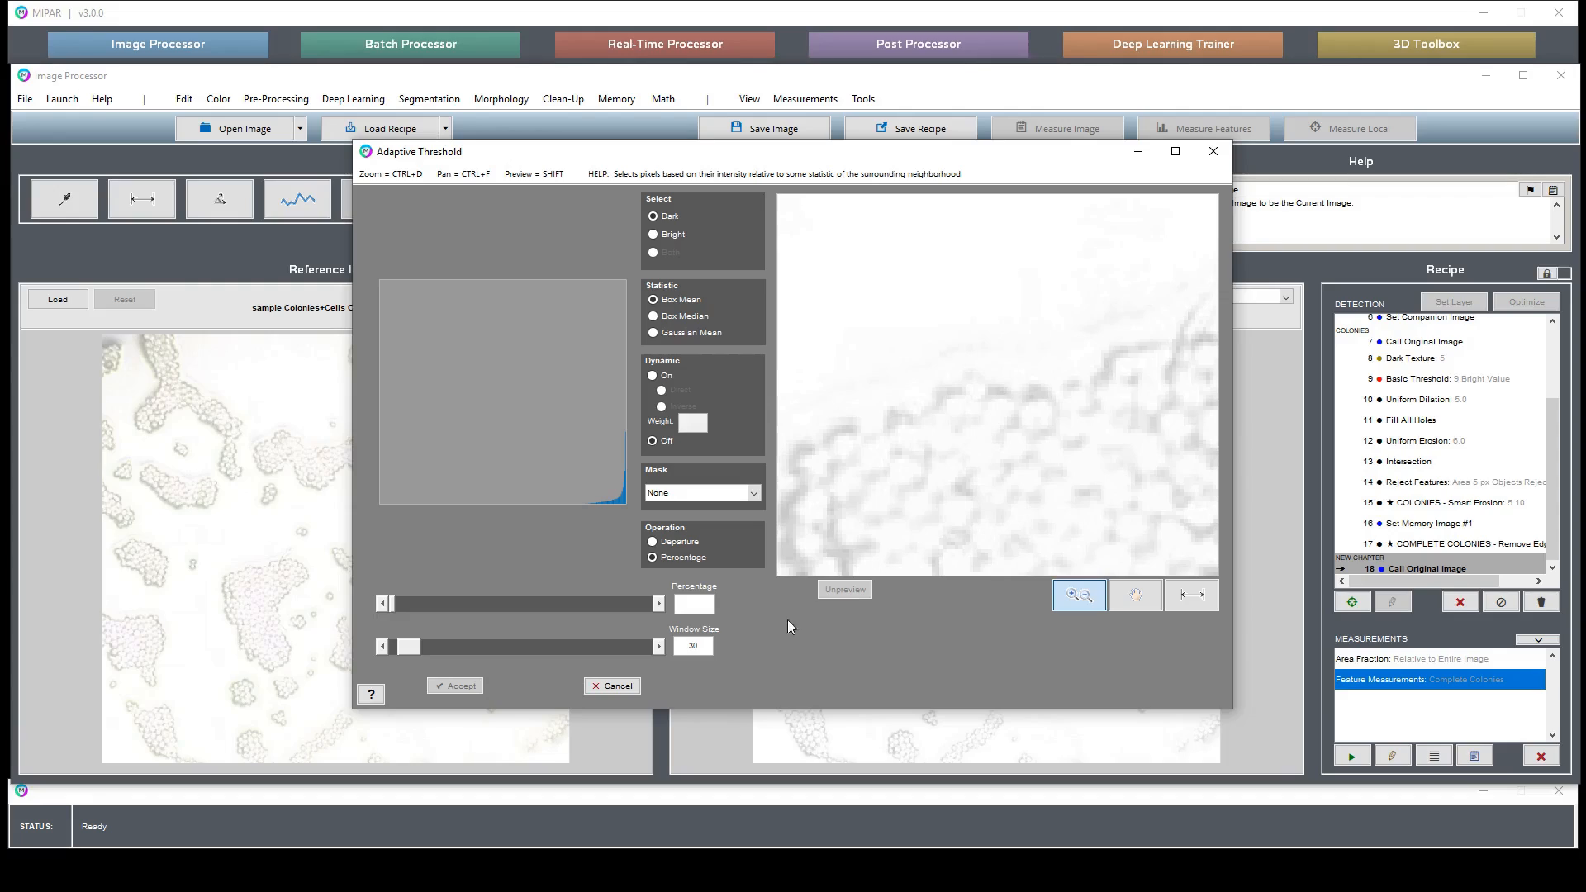
pyautogui.click(697, 496)
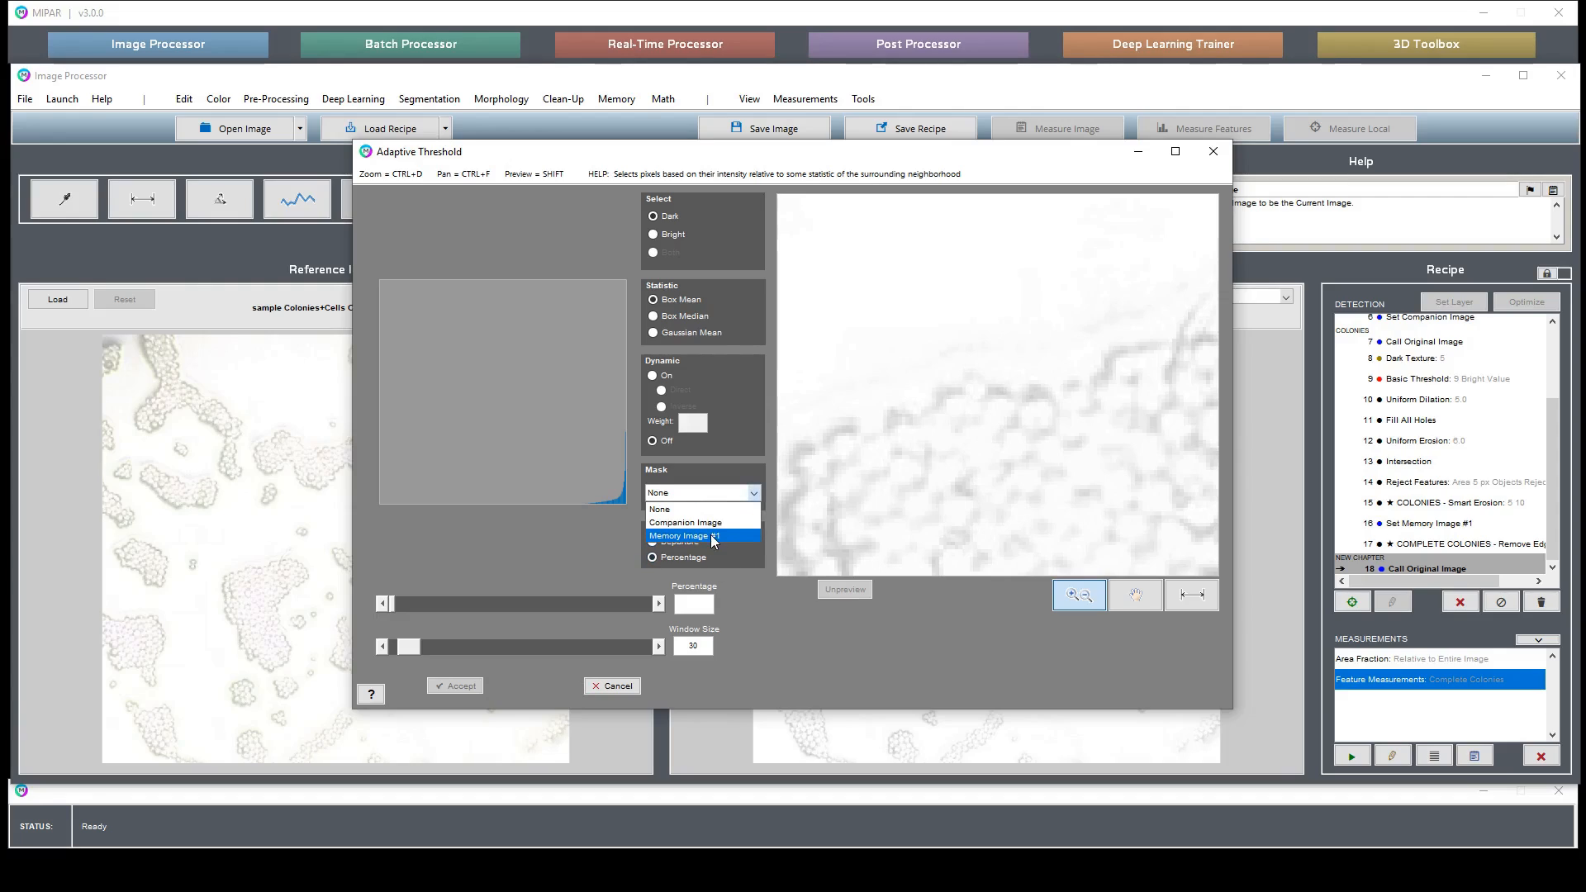
pyautogui.click(713, 538)
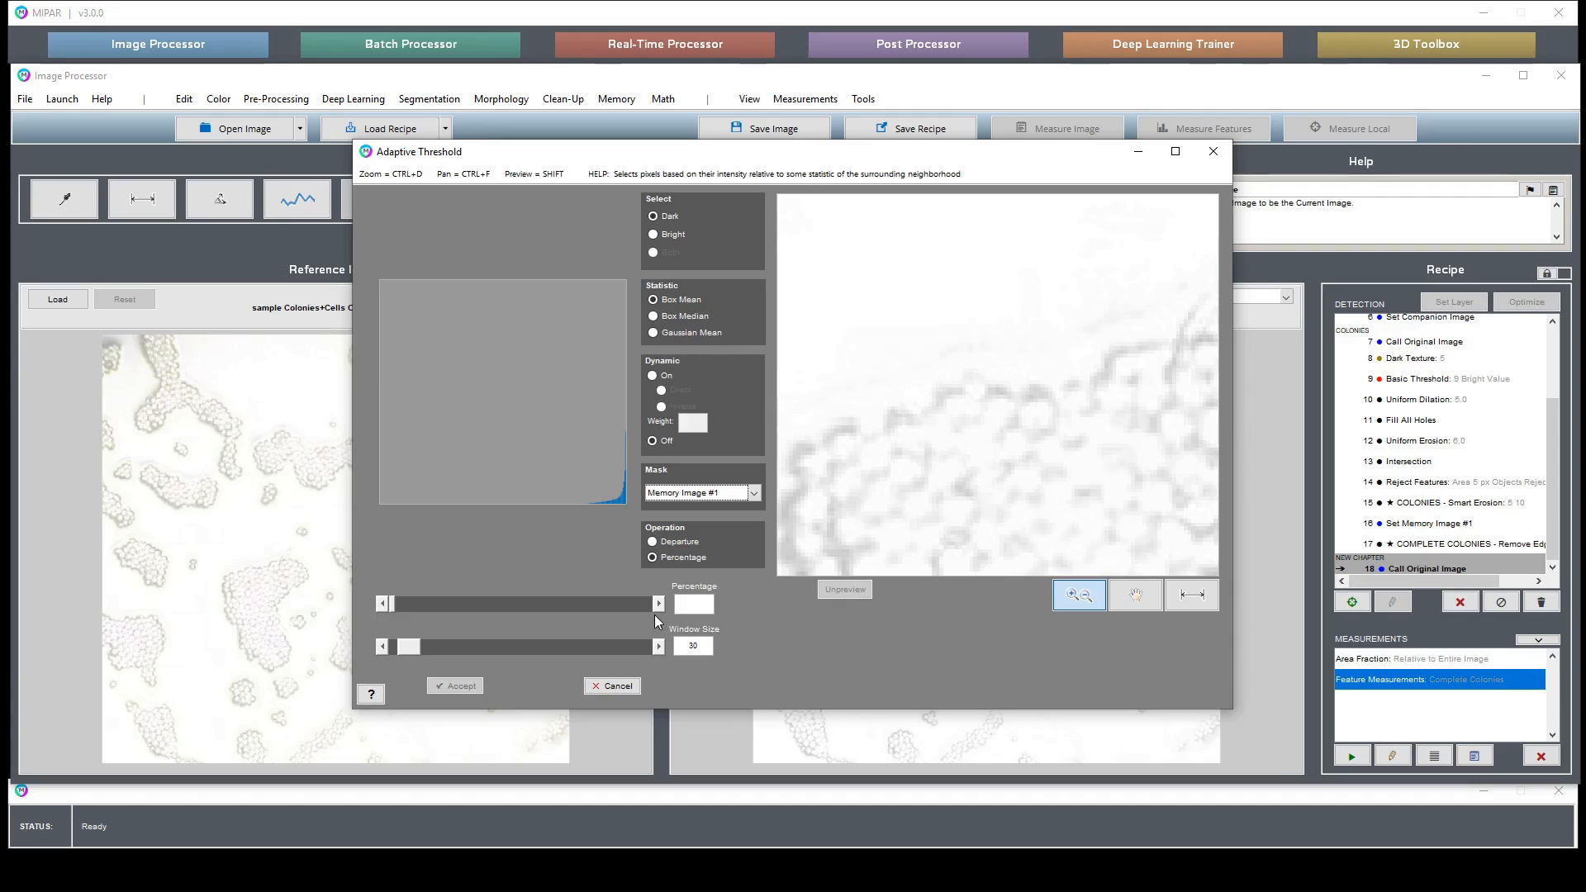
pyautogui.click(687, 594)
pyautogui.write('00')
pyautogui.press('Return')
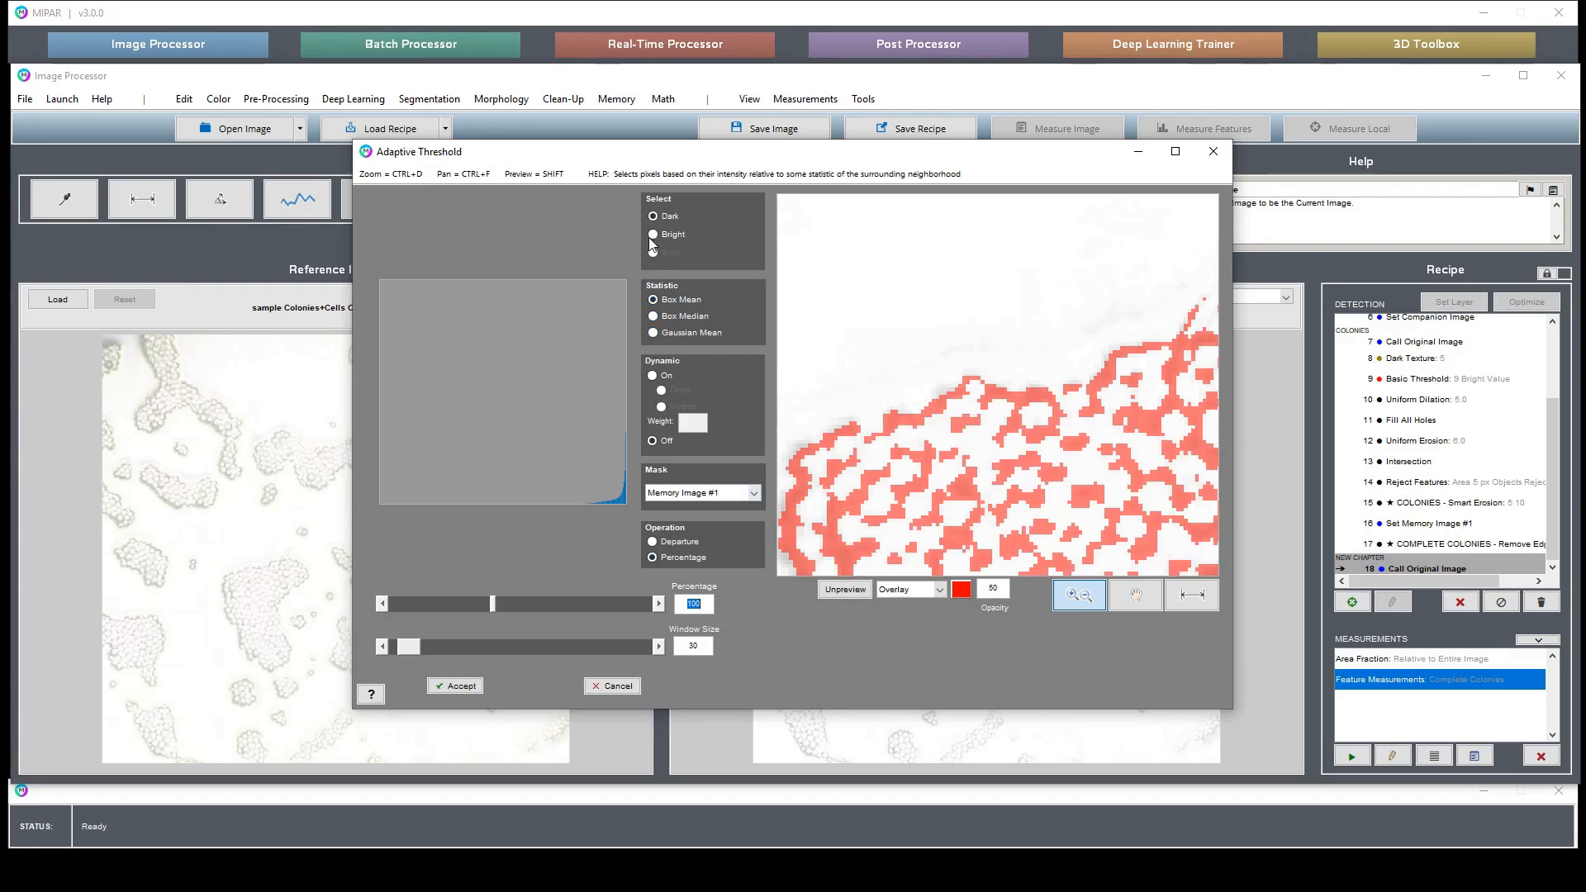
# - Switch the threshold to select bright pixels and set the percentage to 100.5
pyautogui.click(653, 234)
pyautogui.doubleClick(1055, 476)
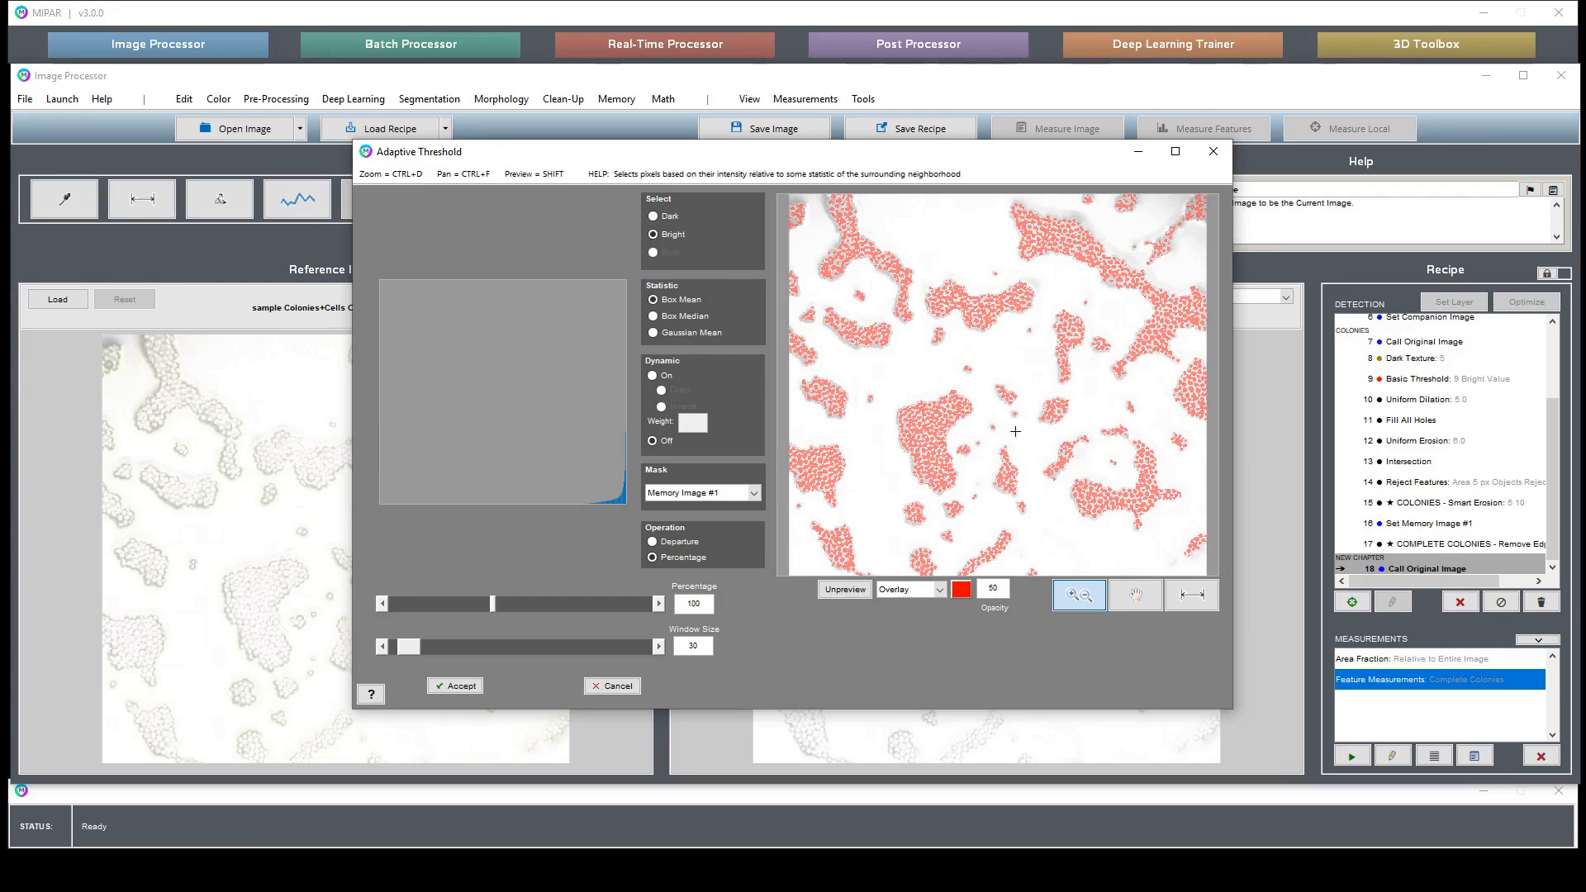
pyautogui.moveTo(893, 378); pyautogui.dragTo(1018, 487)
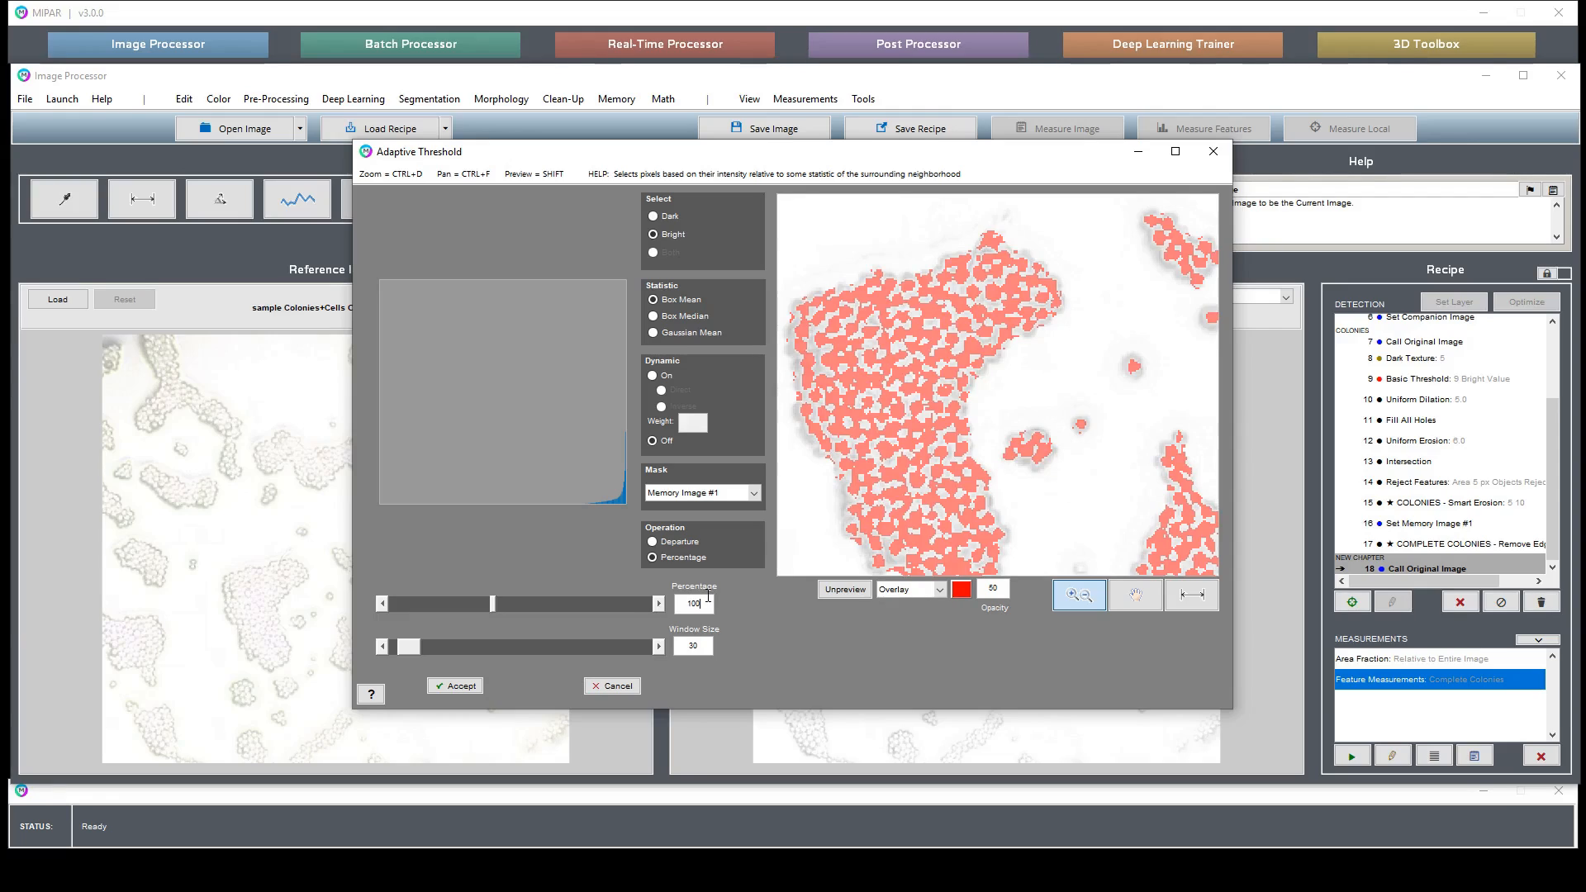
pyautogui.write('.5')
pyautogui.press('Return')
# - Step the percentage up and back down with the slider arrows while comparing the zoomed preview
pyautogui.click(659, 605)
pyautogui.click(659, 607)
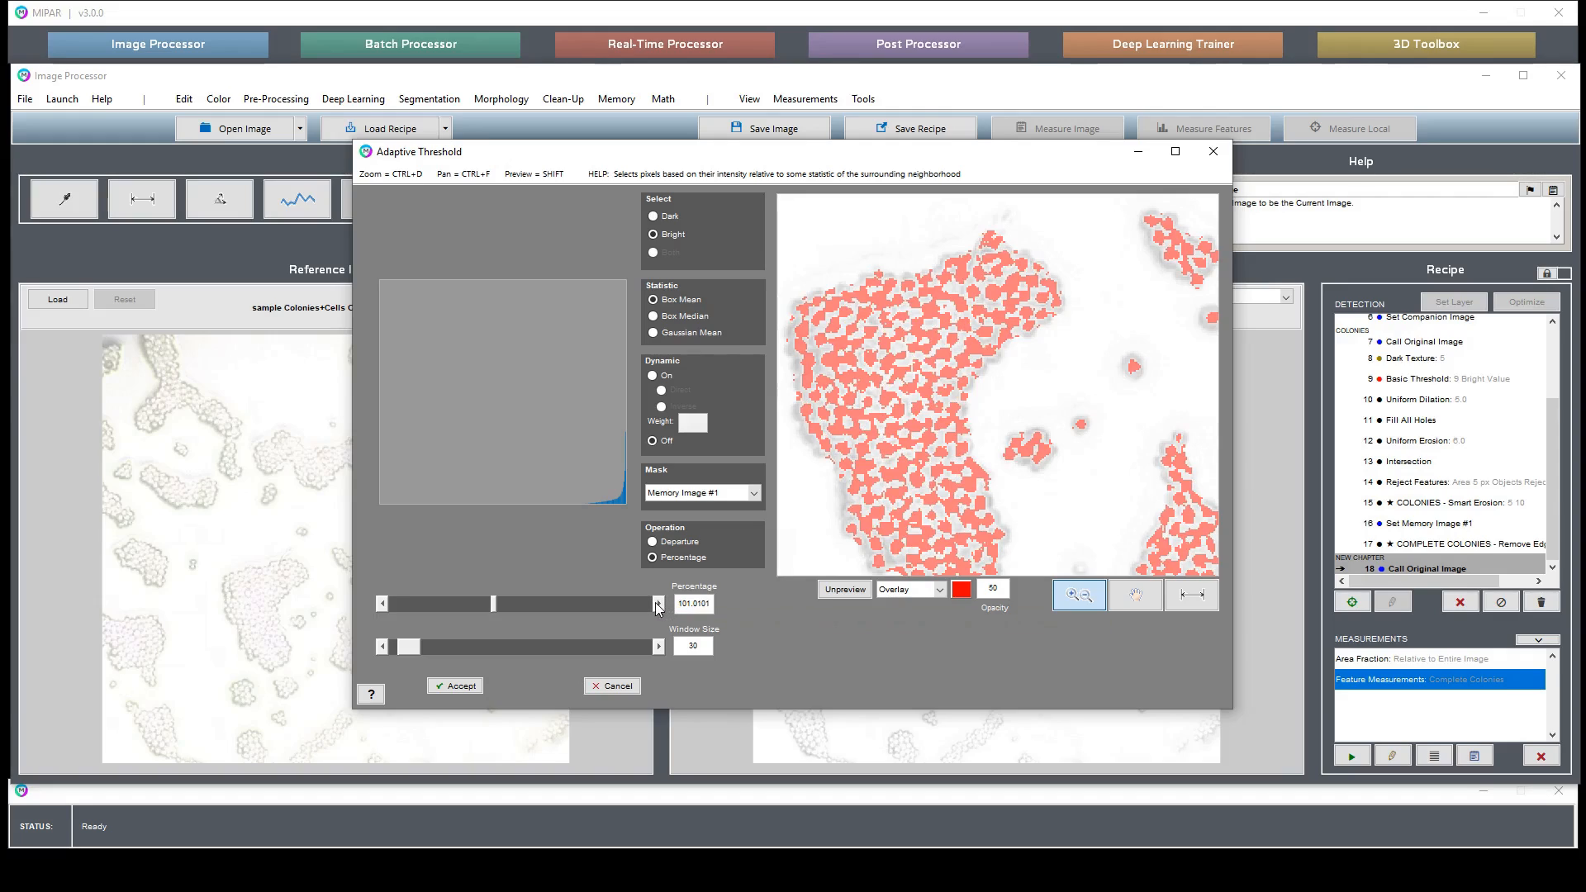
pyautogui.click(659, 608)
pyautogui.click(658, 607)
pyautogui.click(658, 608)
pyautogui.click(658, 607)
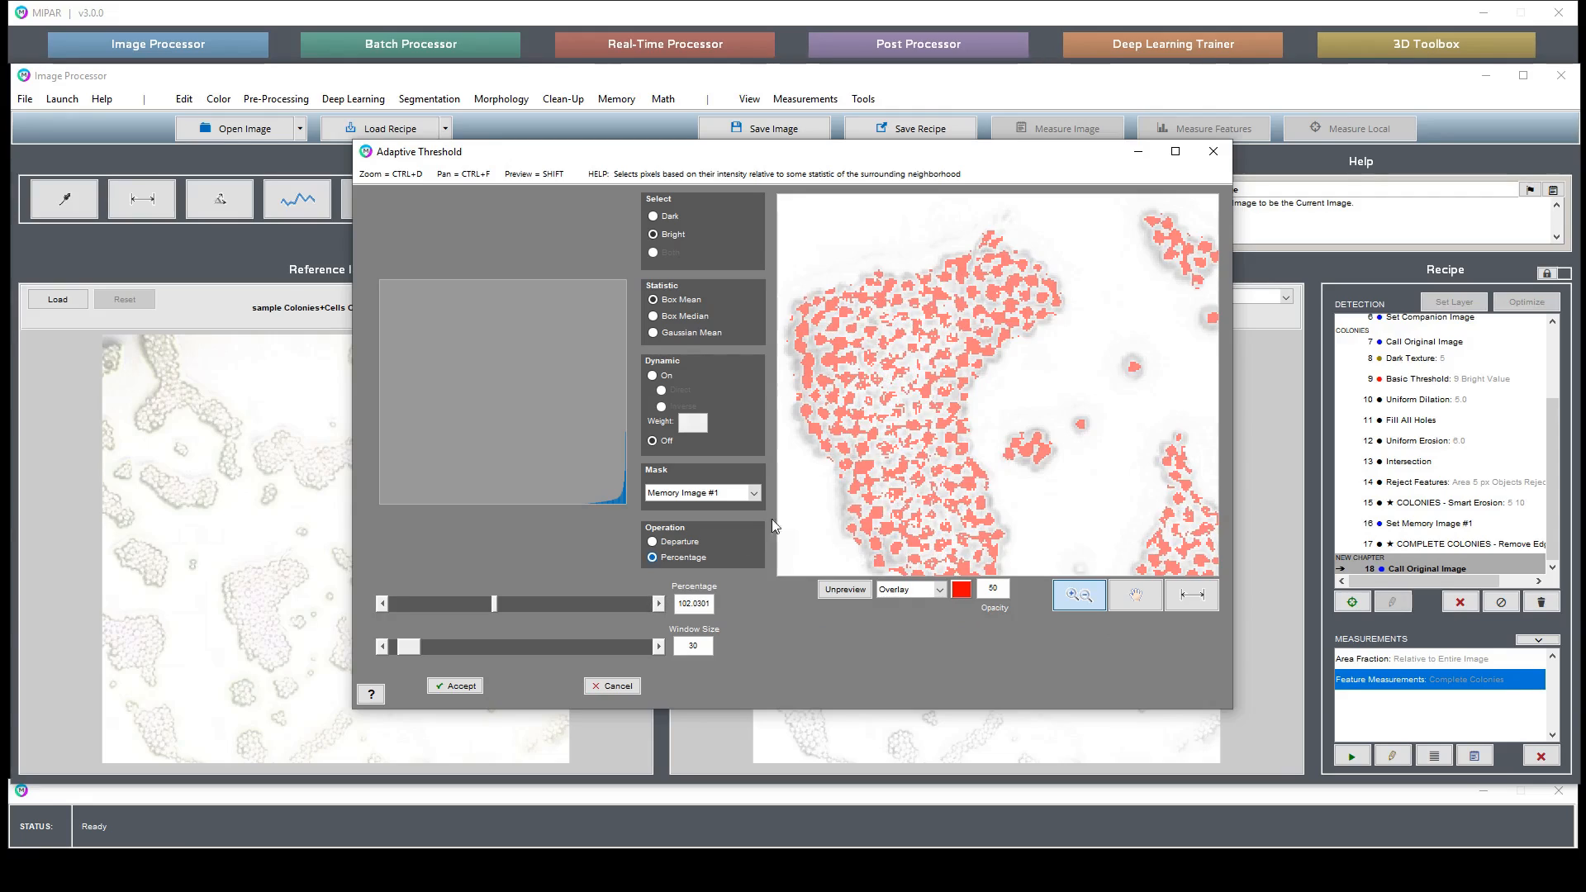
pyautogui.moveTo(822, 325); pyautogui.dragTo(947, 447)
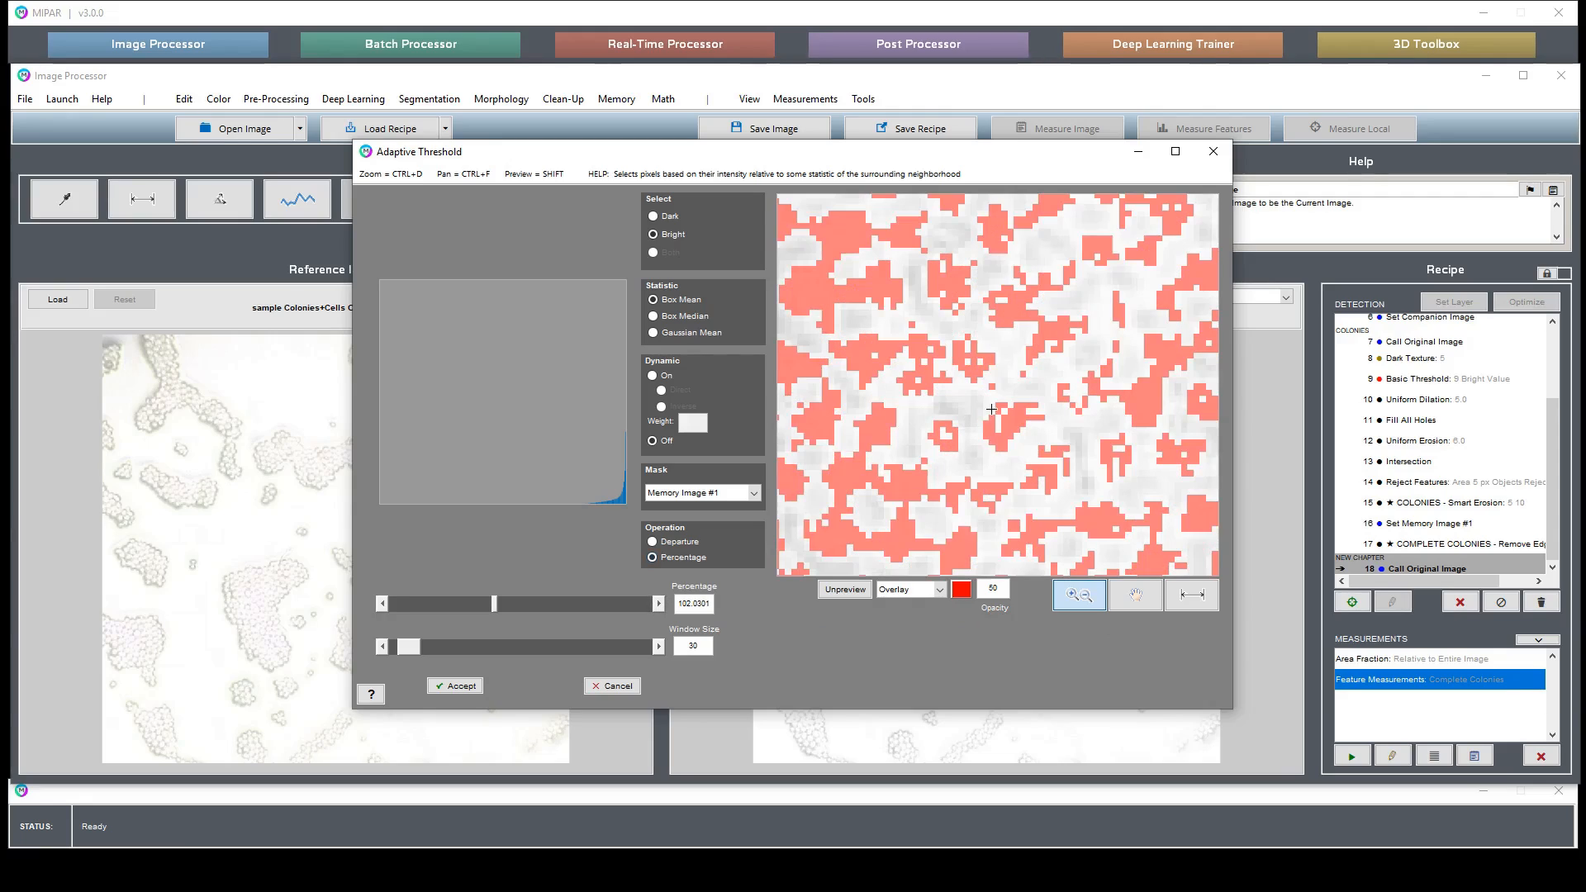
pyautogui.click(383, 605)
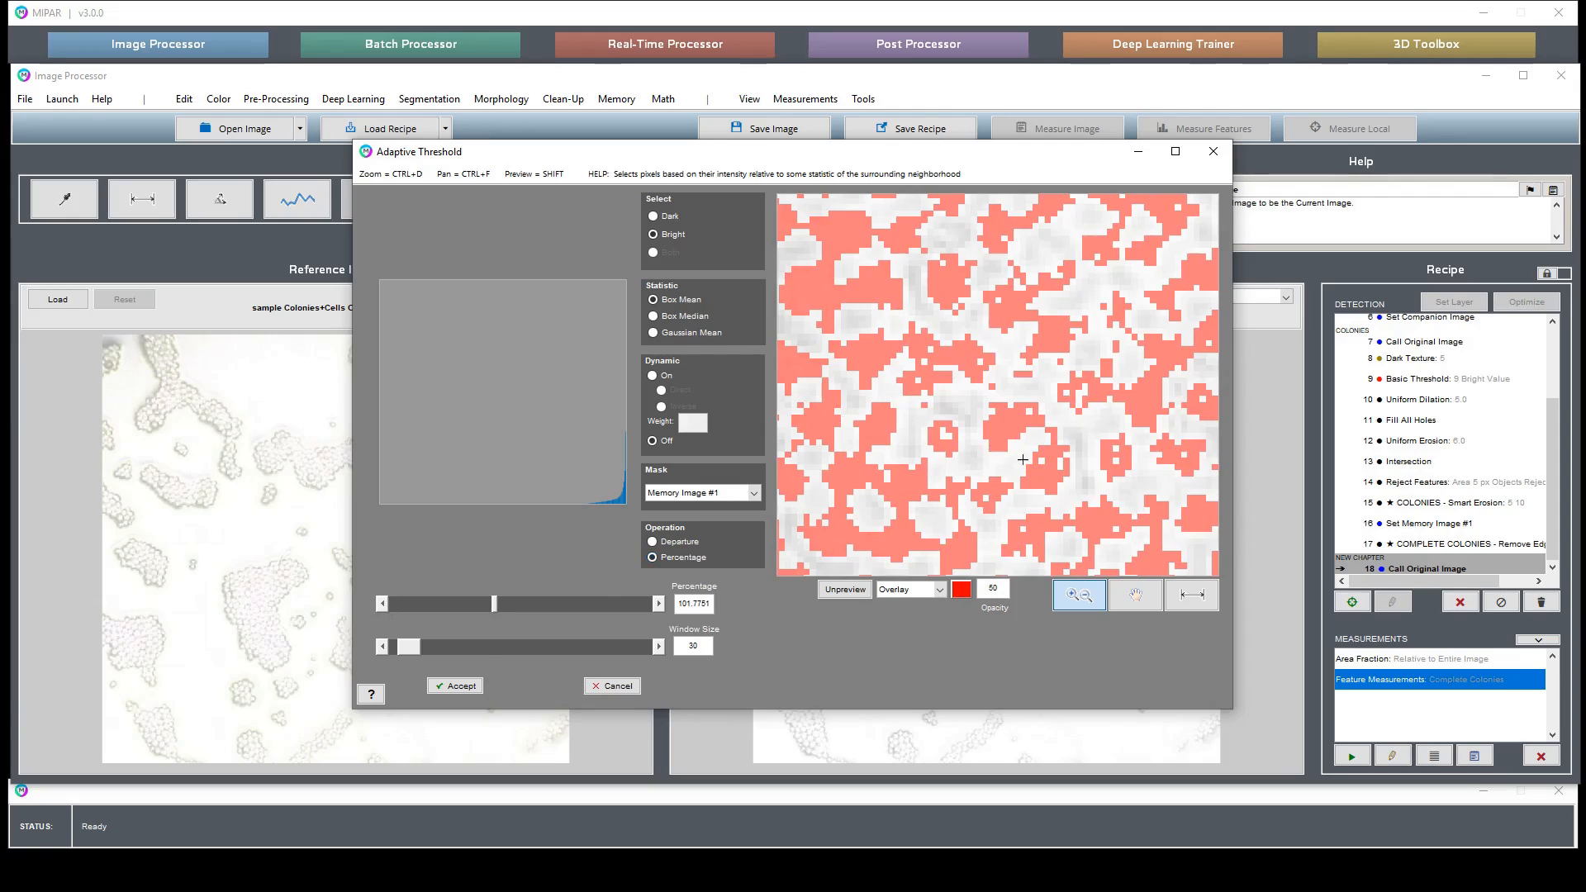
pyautogui.click(383, 604)
pyautogui.click(383, 605)
pyautogui.click(383, 605)
pyautogui.click(383, 604)
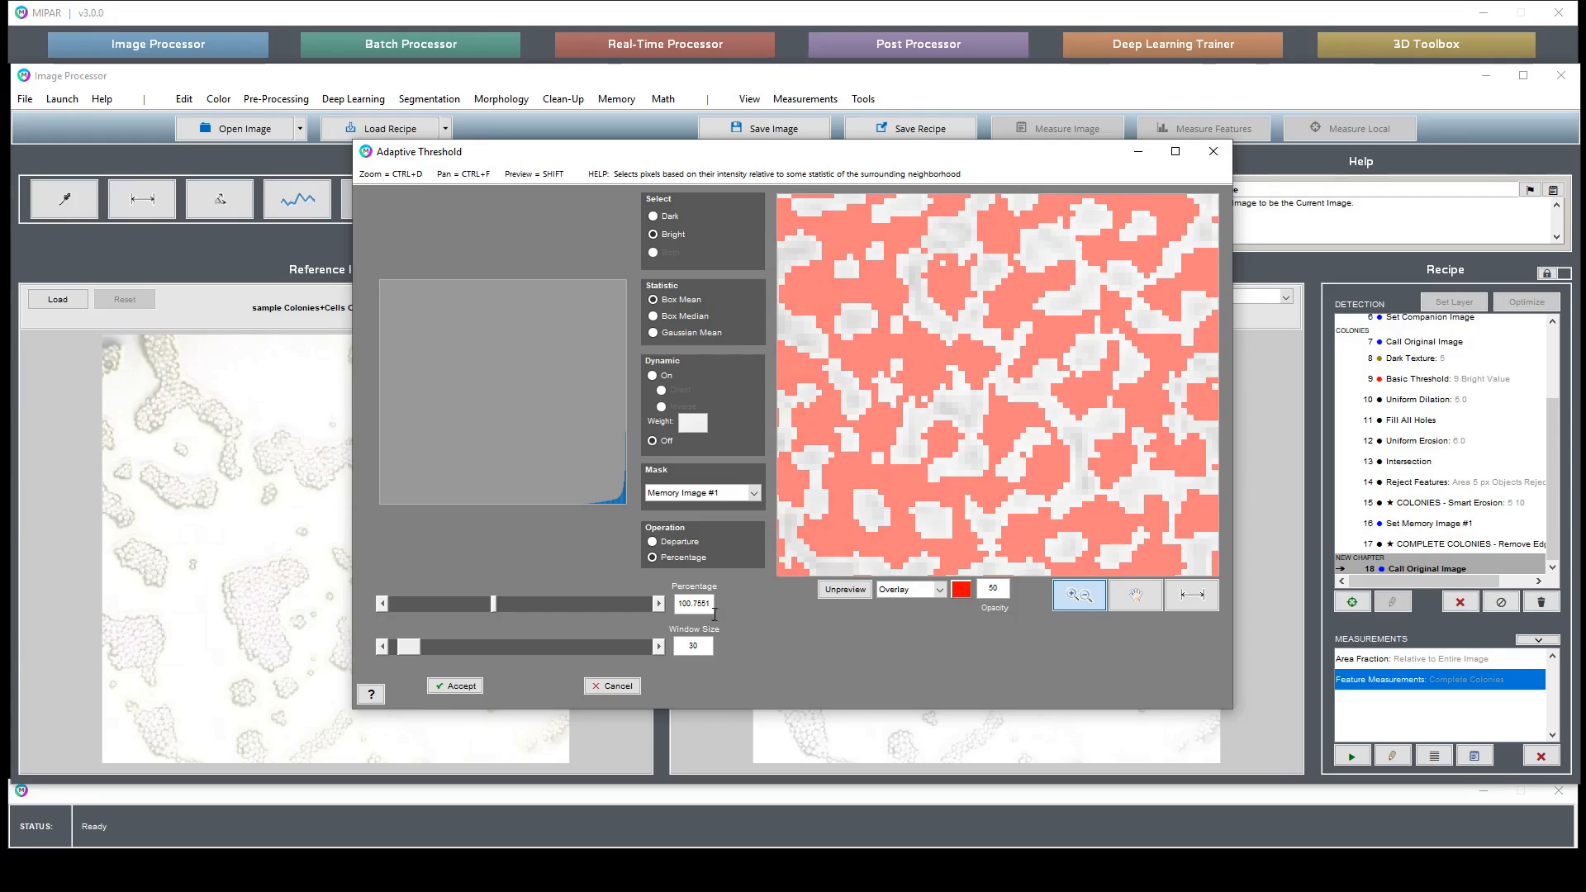
pyautogui.click(385, 604)
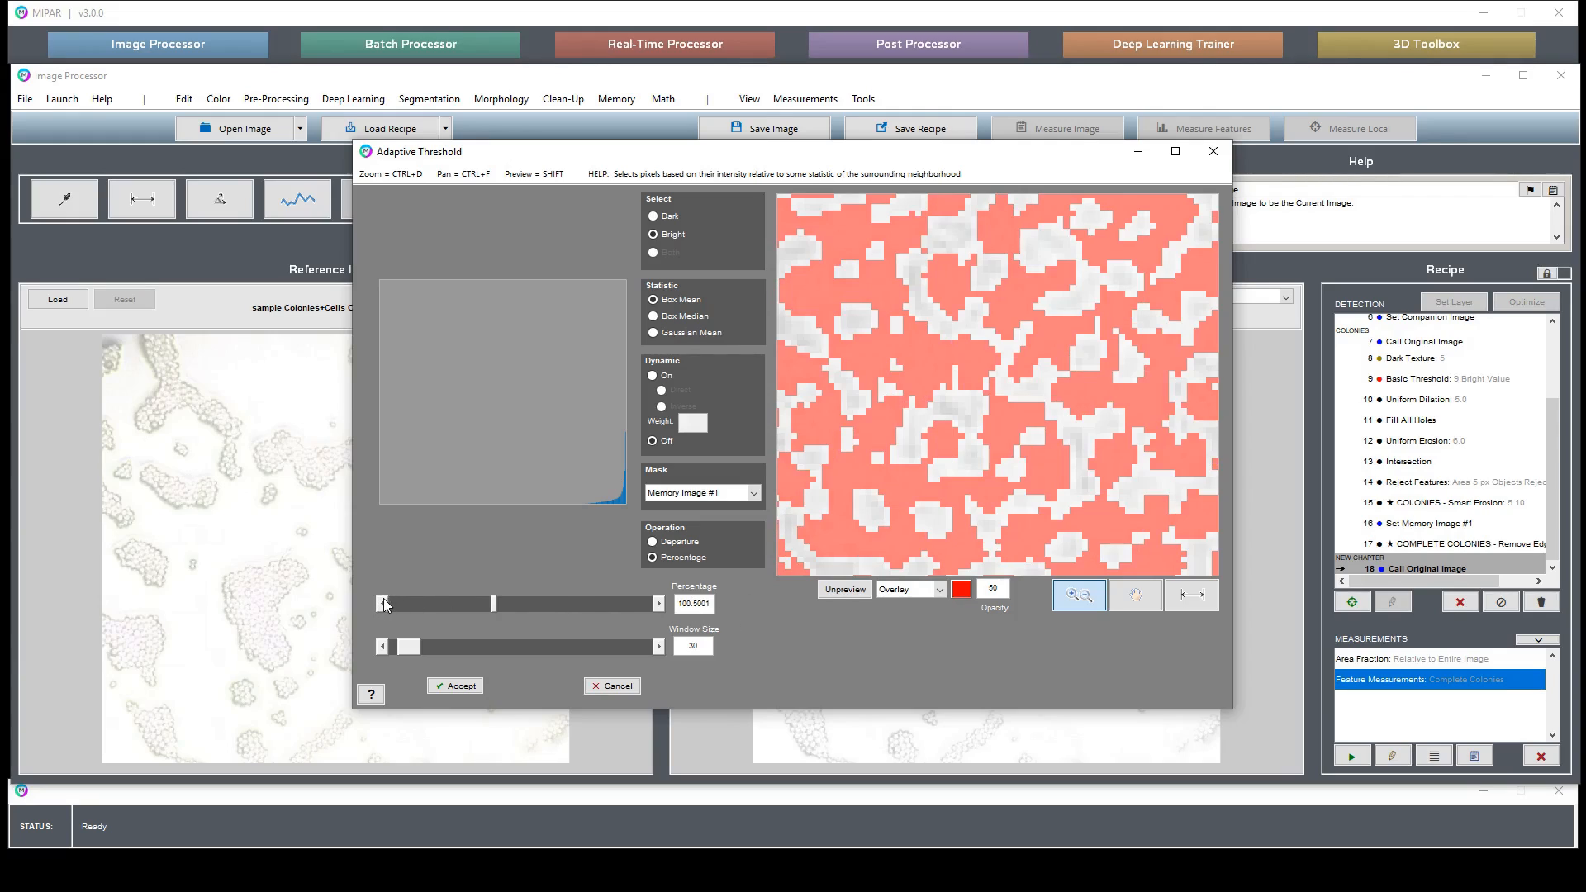
# - Set the adaptive threshold percentage to 100.5 and inspect the preview
pyautogui.doubleClick(692, 600)
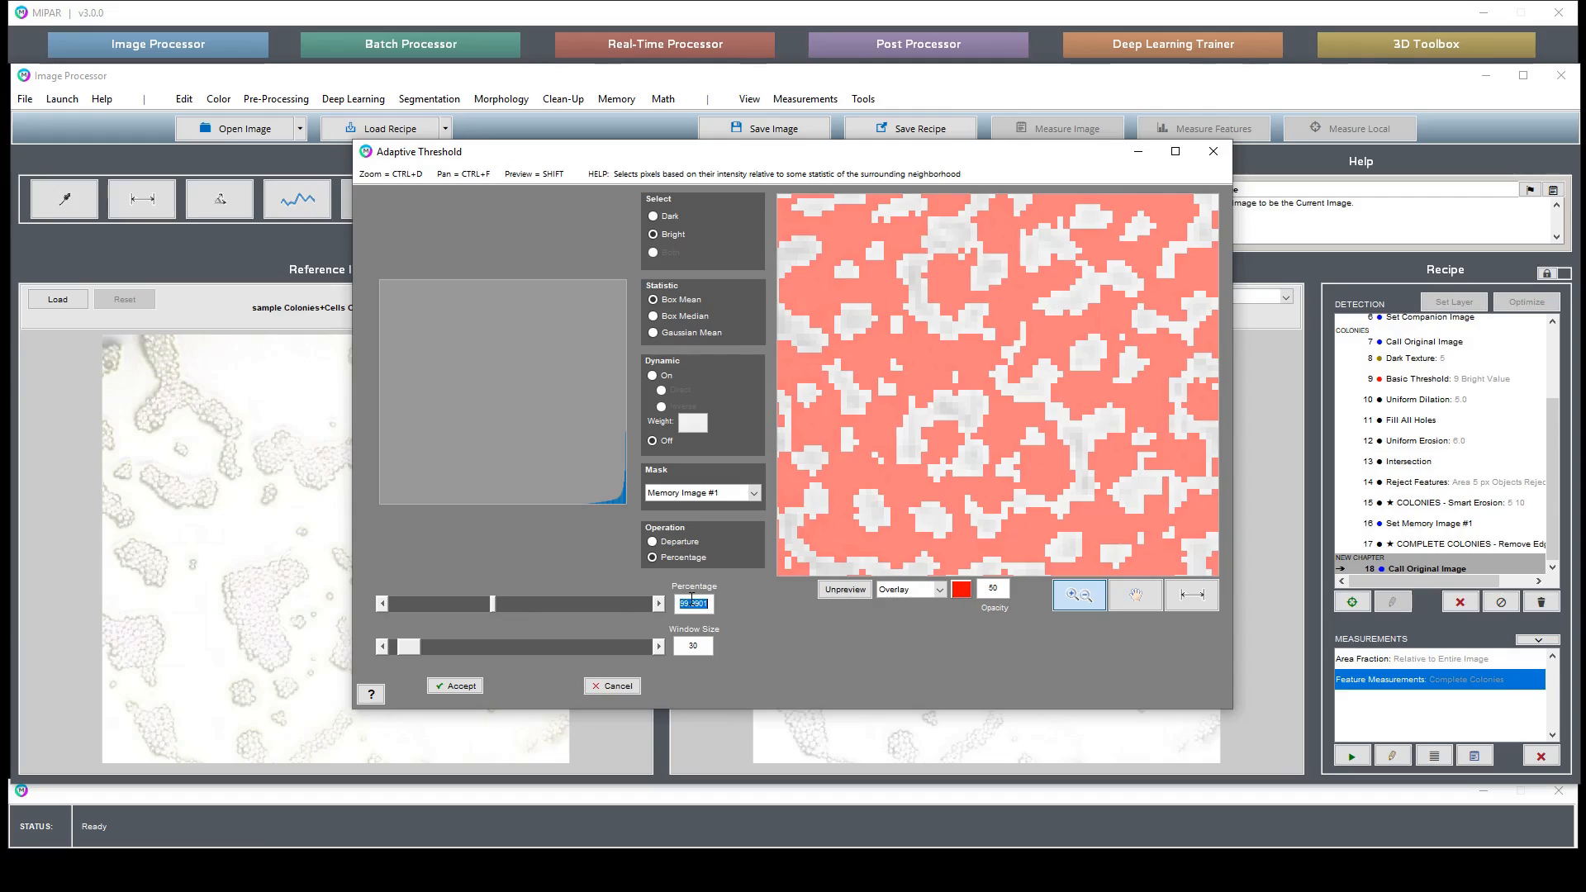
pyautogui.write('30.01')
pyautogui.press('Return')
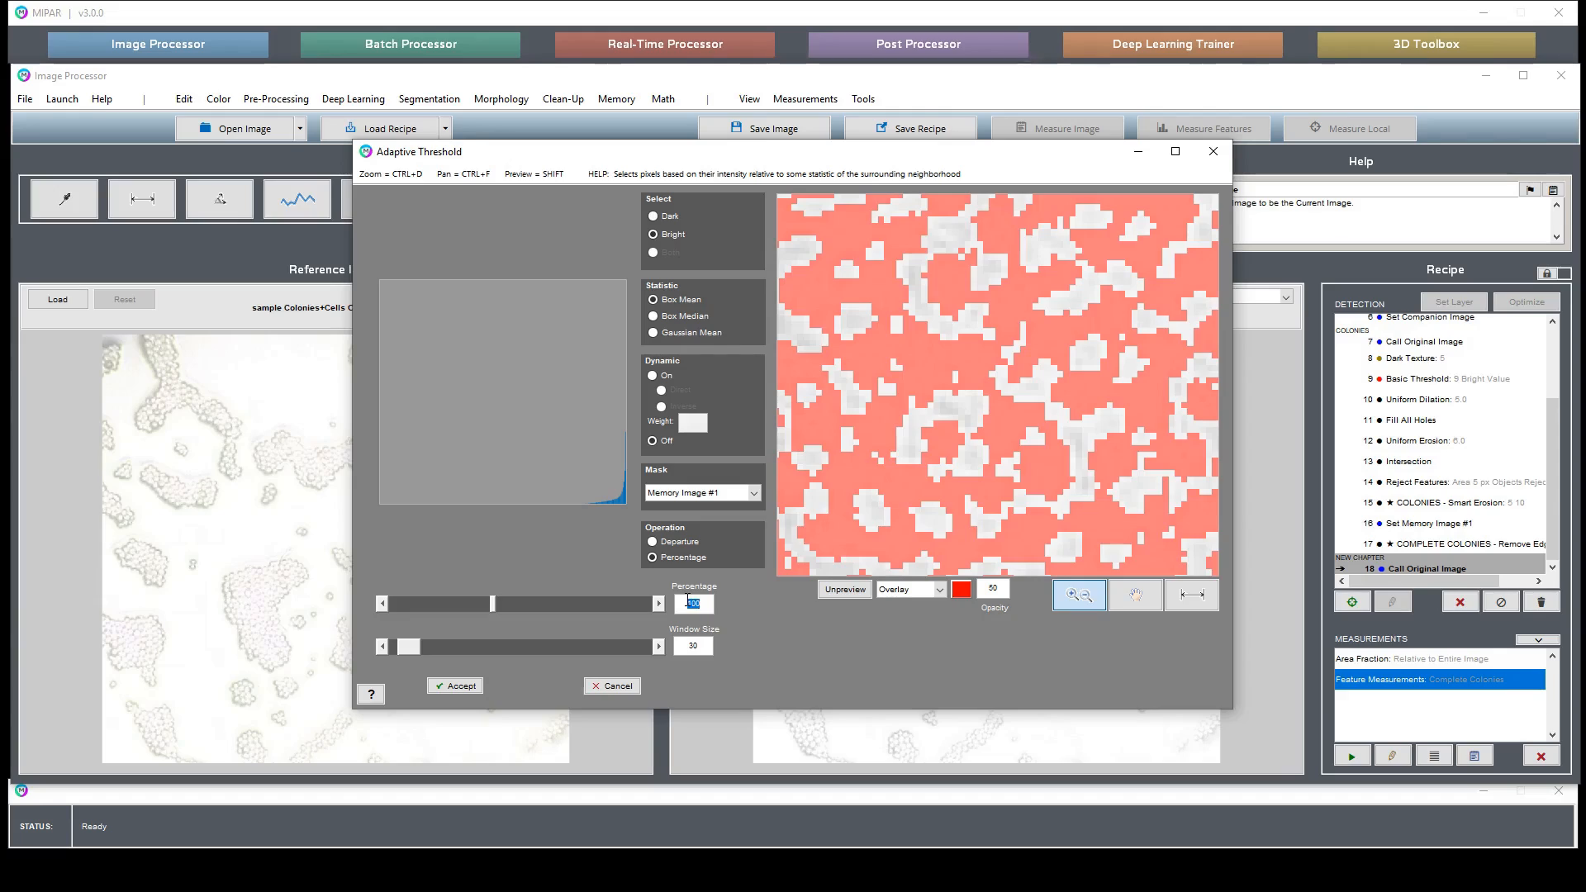
pyautogui.write('400.5')
pyautogui.press('Return')
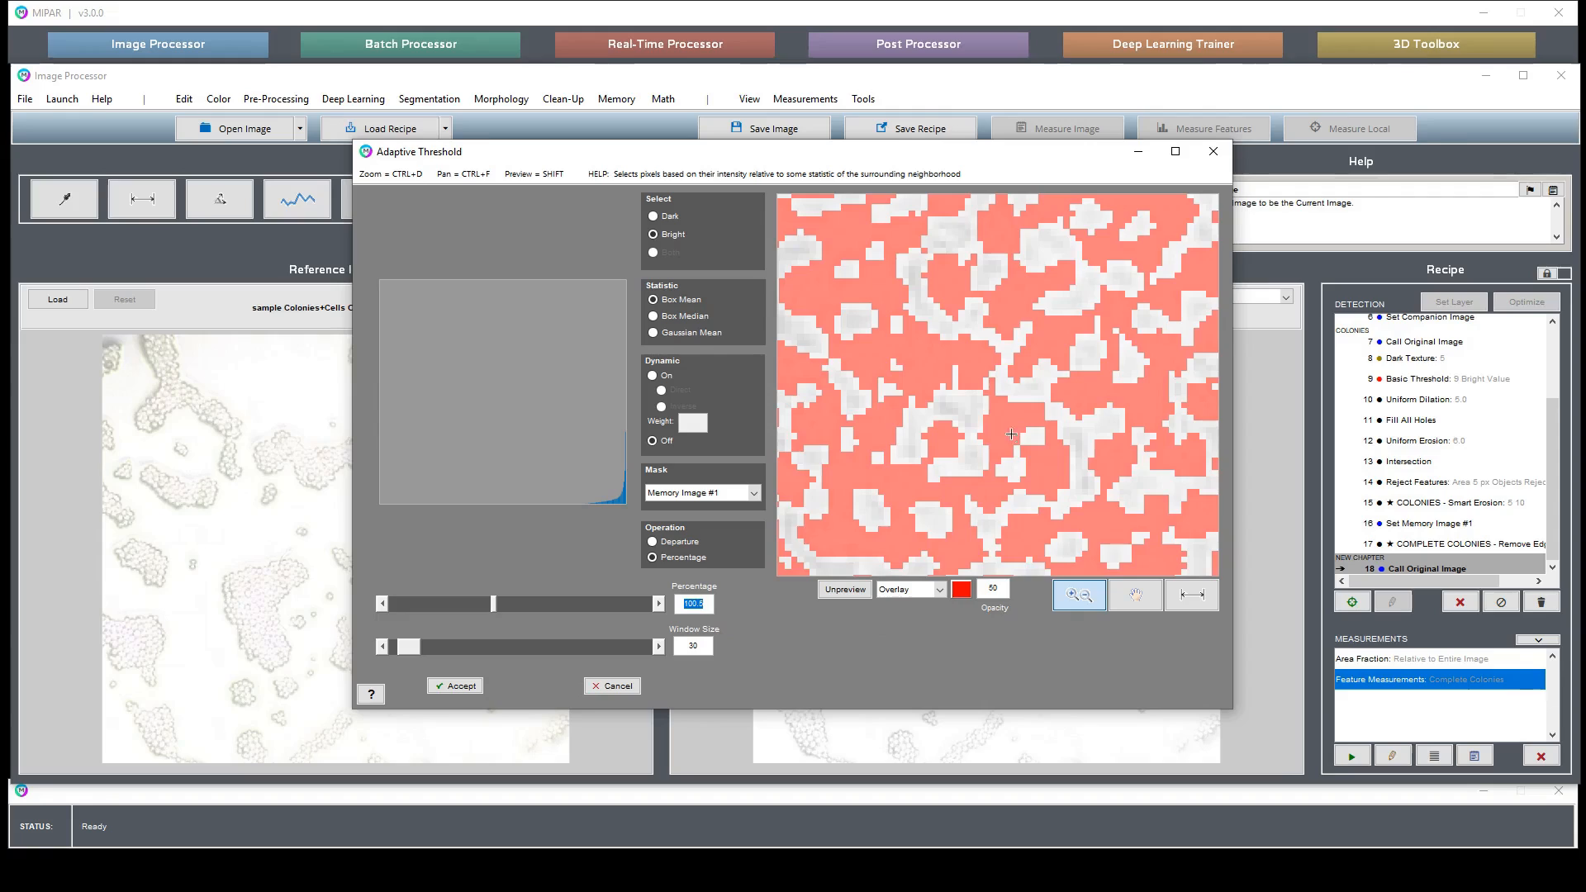
pyautogui.doubleClick(1064, 330)
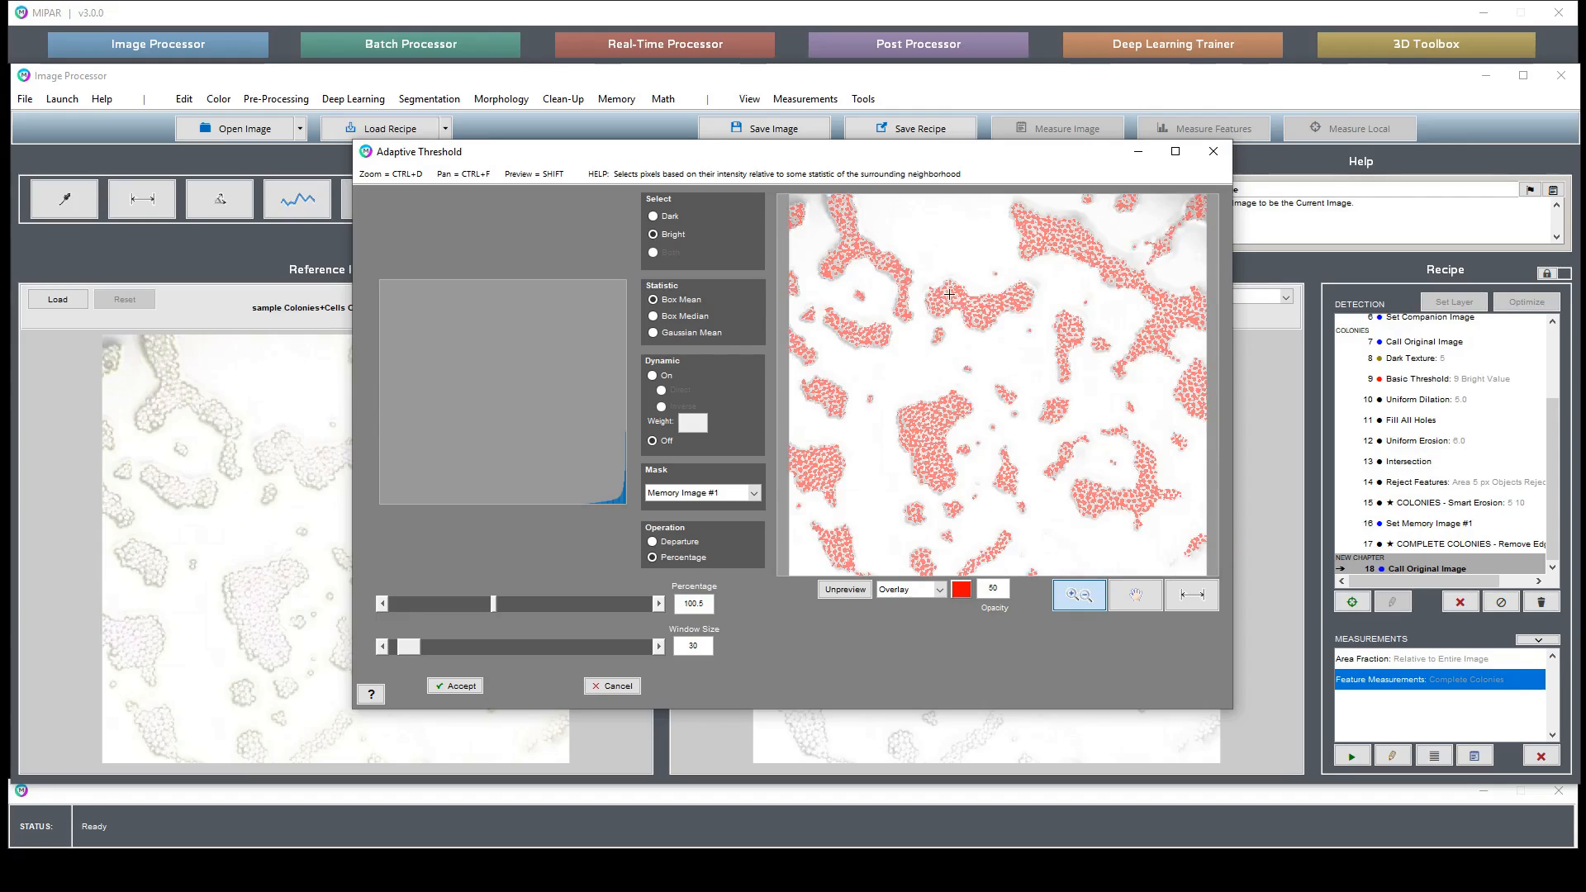
pyautogui.click(943, 322)
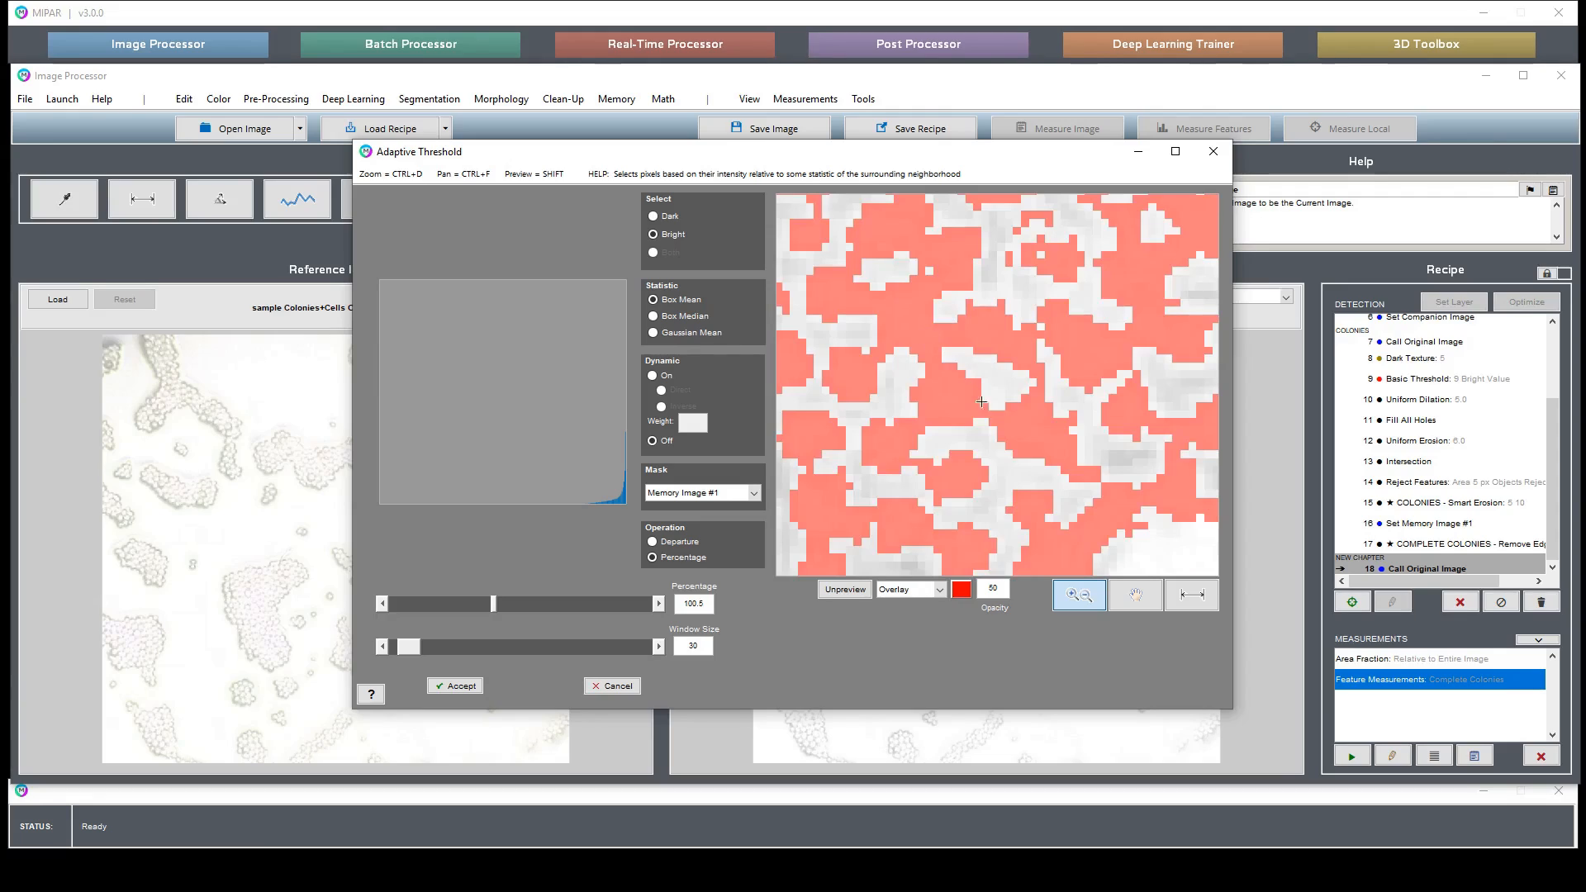
# - Accept the adaptive threshold, then apply Separate Features with a separation of 0.5 to split touching cells
pyautogui.click(462, 683)
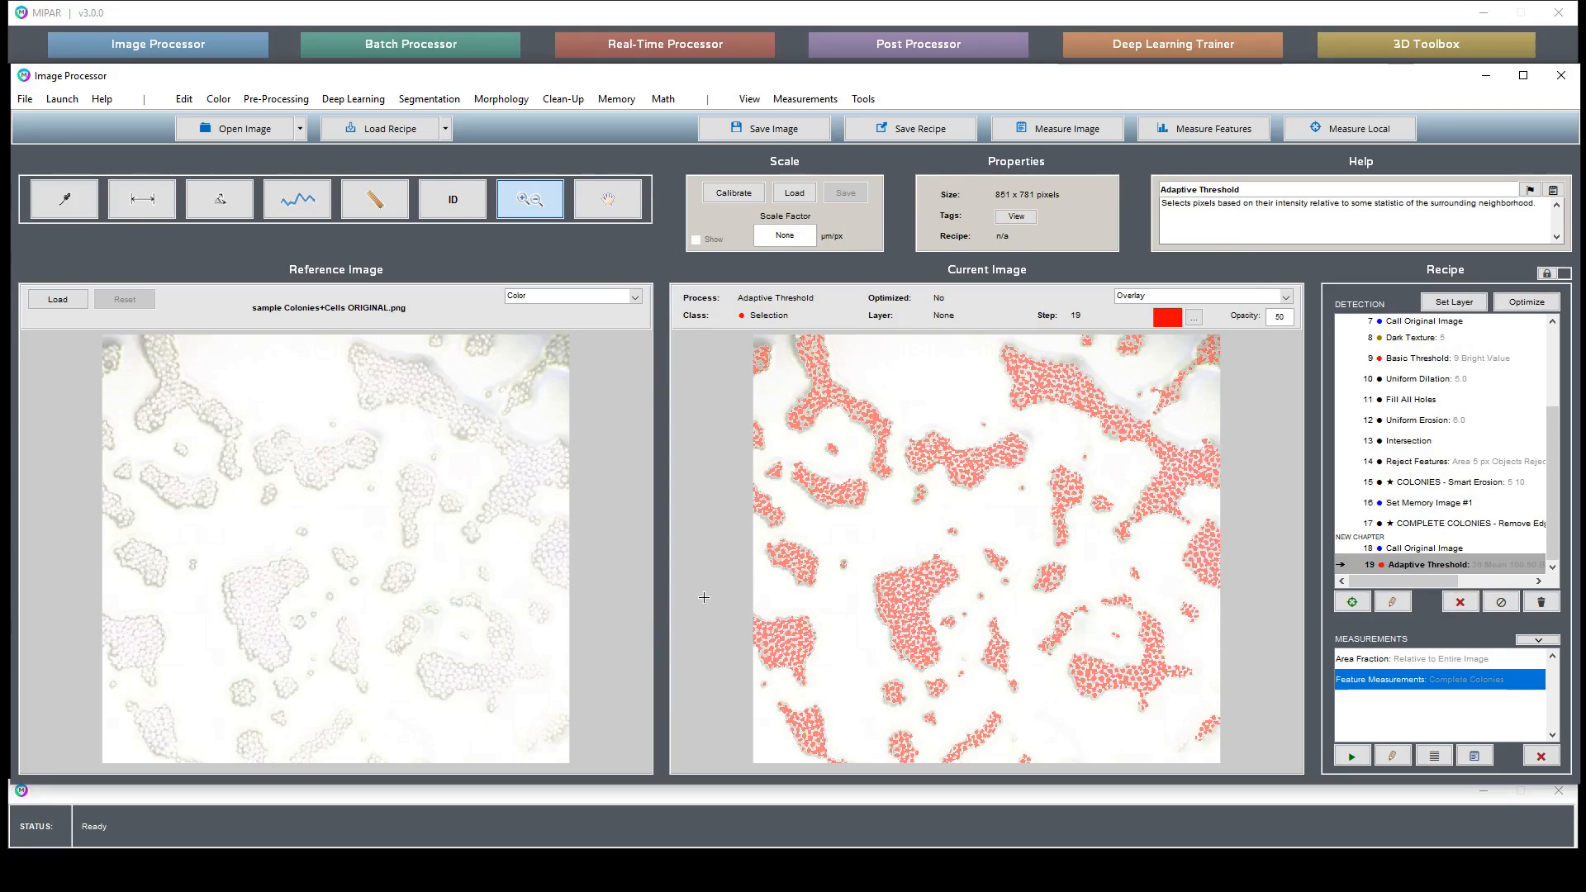
pyautogui.click(429, 98)
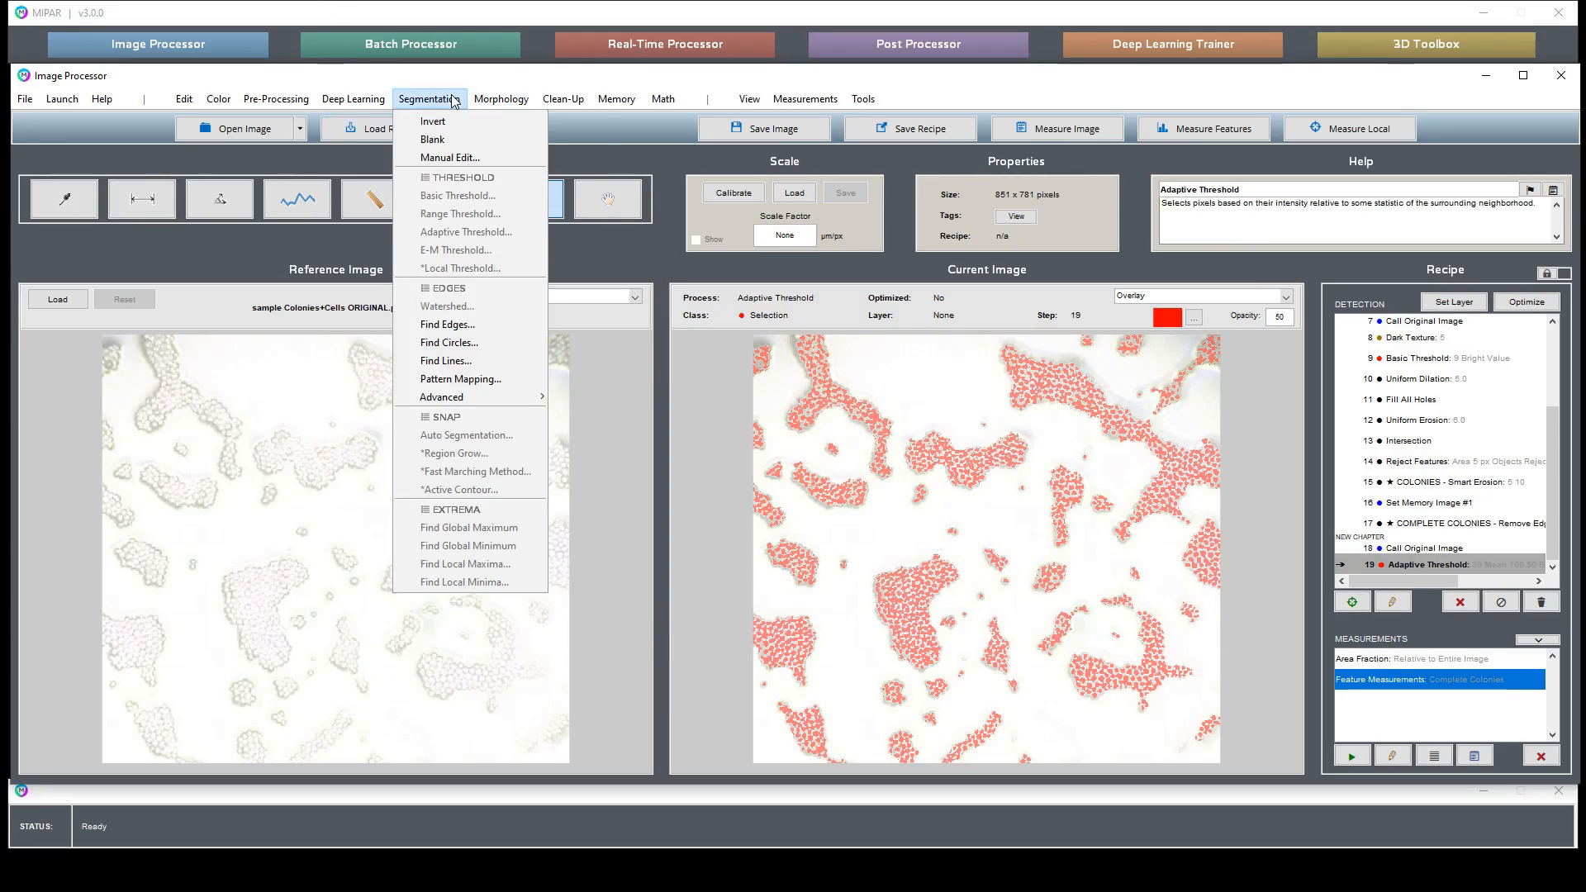
pyautogui.moveTo(523, 95)
pyautogui.click(541, 178)
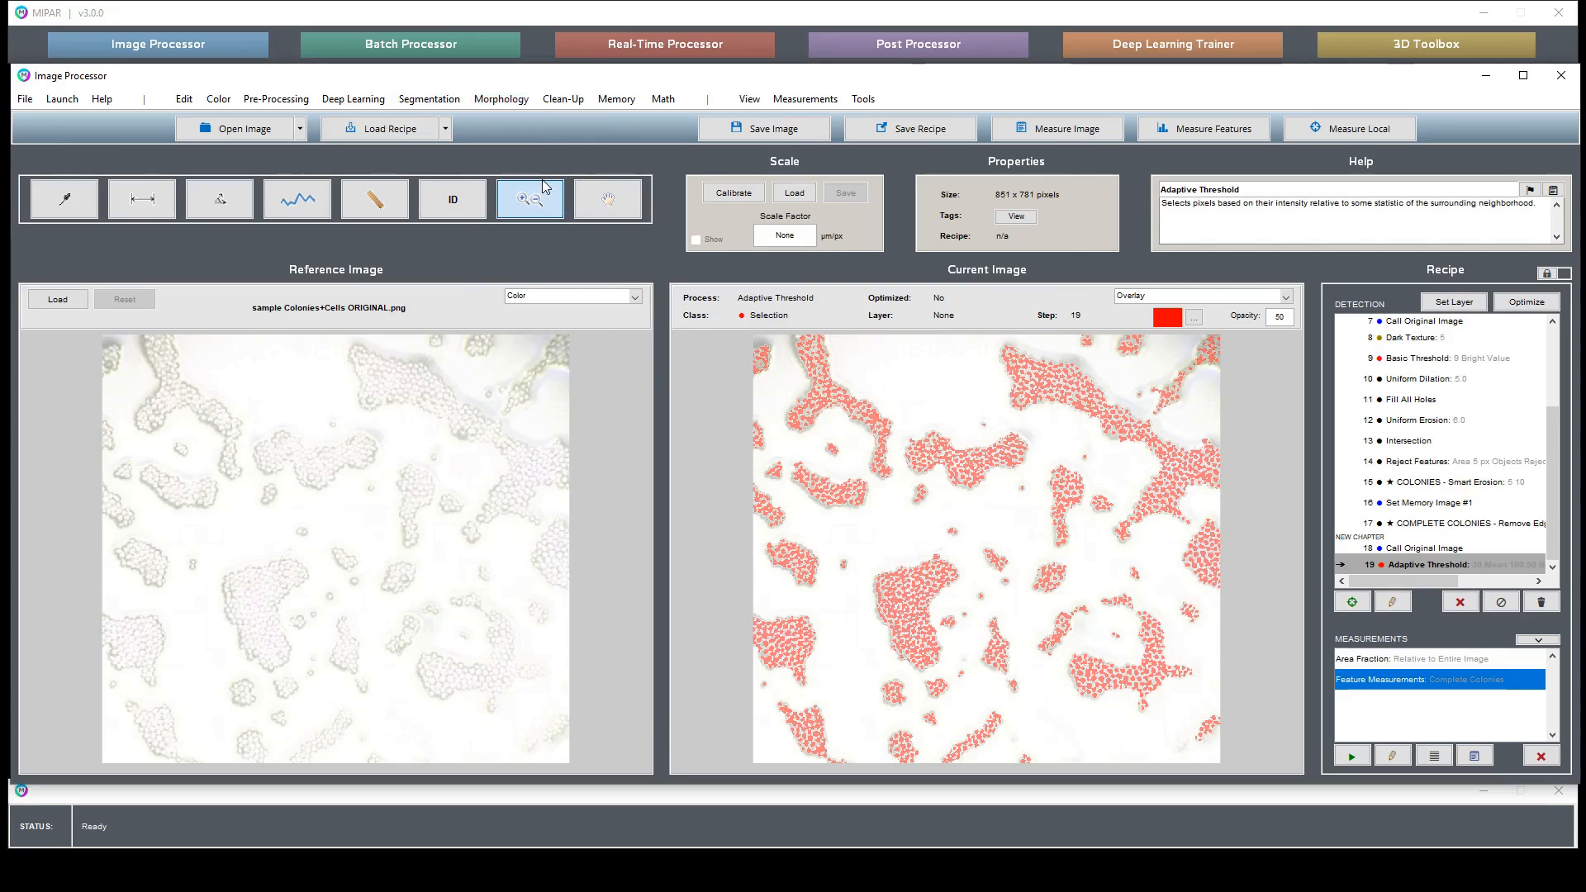
pyautogui.press('Return')
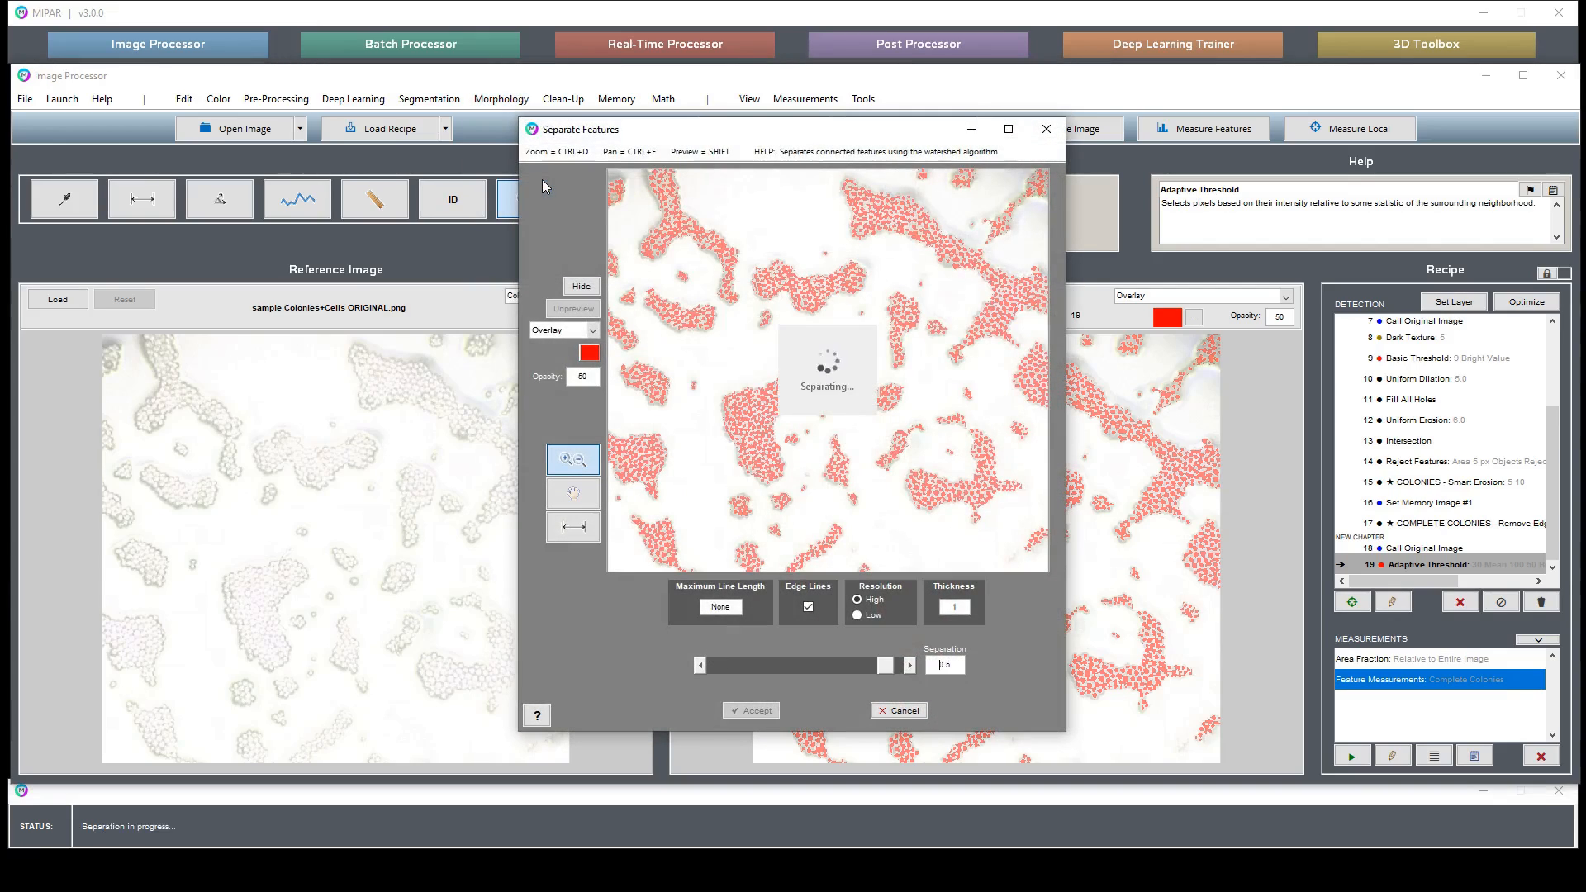
pyautogui.moveTo(723, 382); pyautogui.dragTo(798, 449)
pyautogui.press('shift')
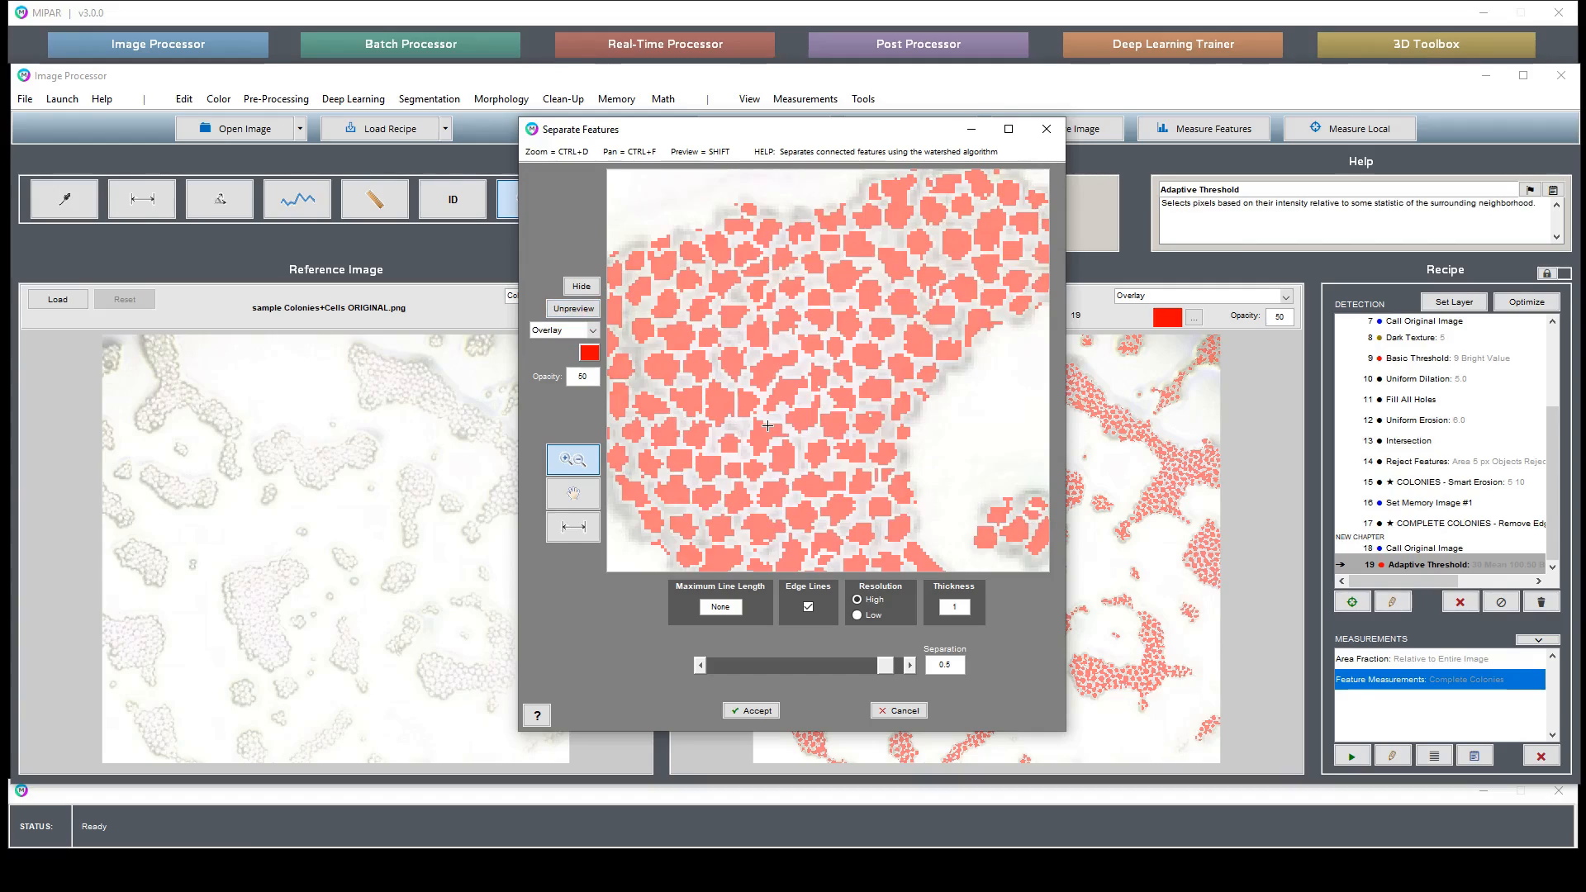
pyautogui.press('shift')
pyautogui.click(763, 709)
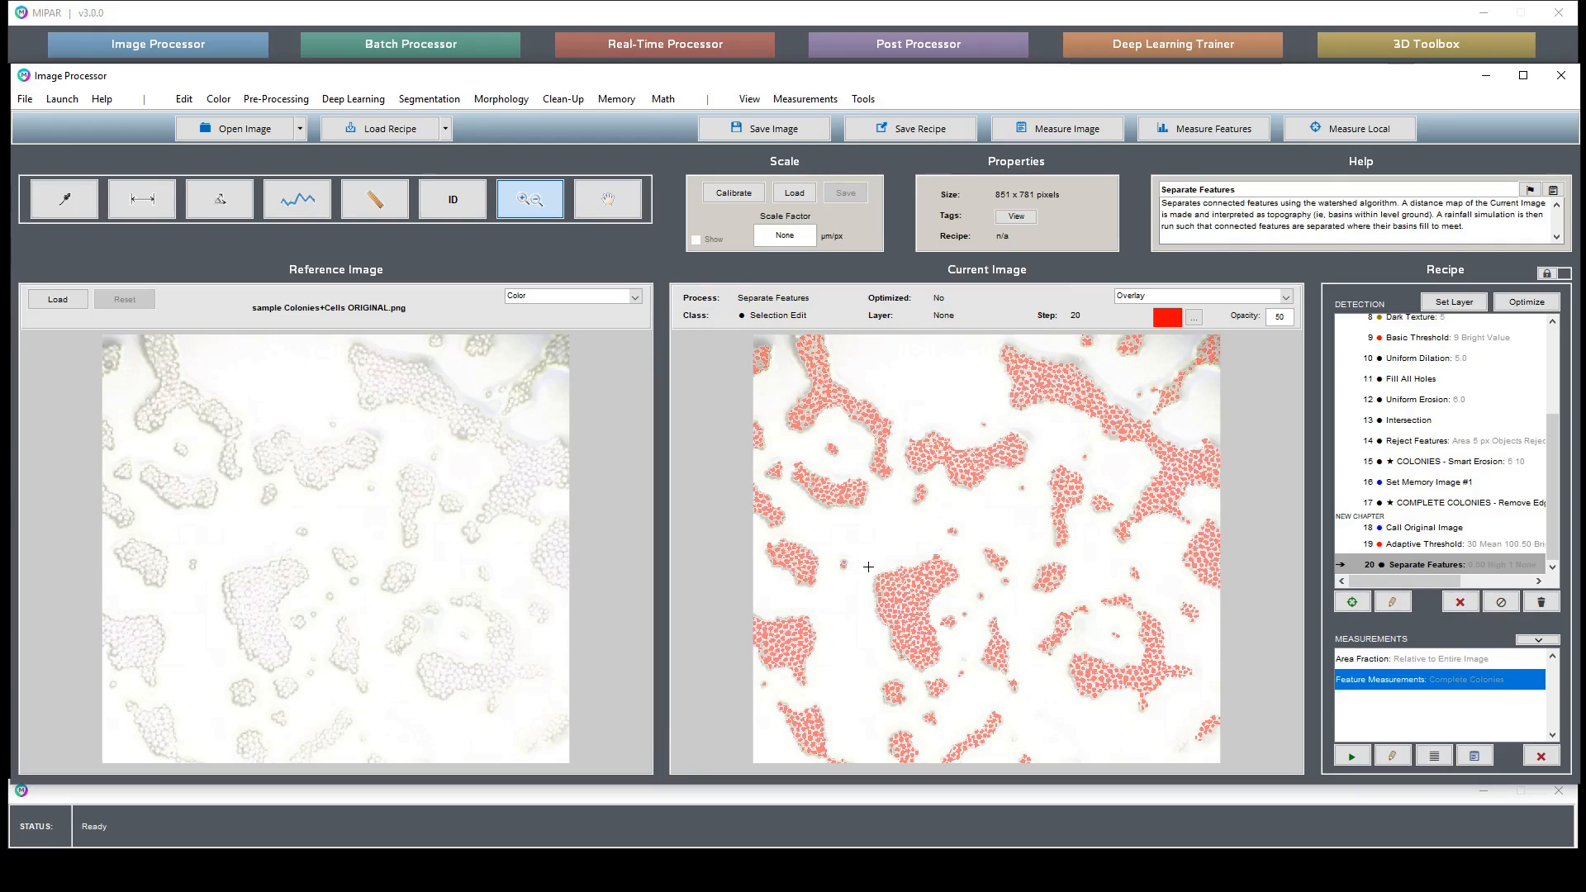
# - Remove small specks with Reject Features, rejecting objects under 5 px in area
pyautogui.moveTo(869, 567); pyautogui.dragTo(940, 616)
pyautogui.scroll(-3, 943, 427)
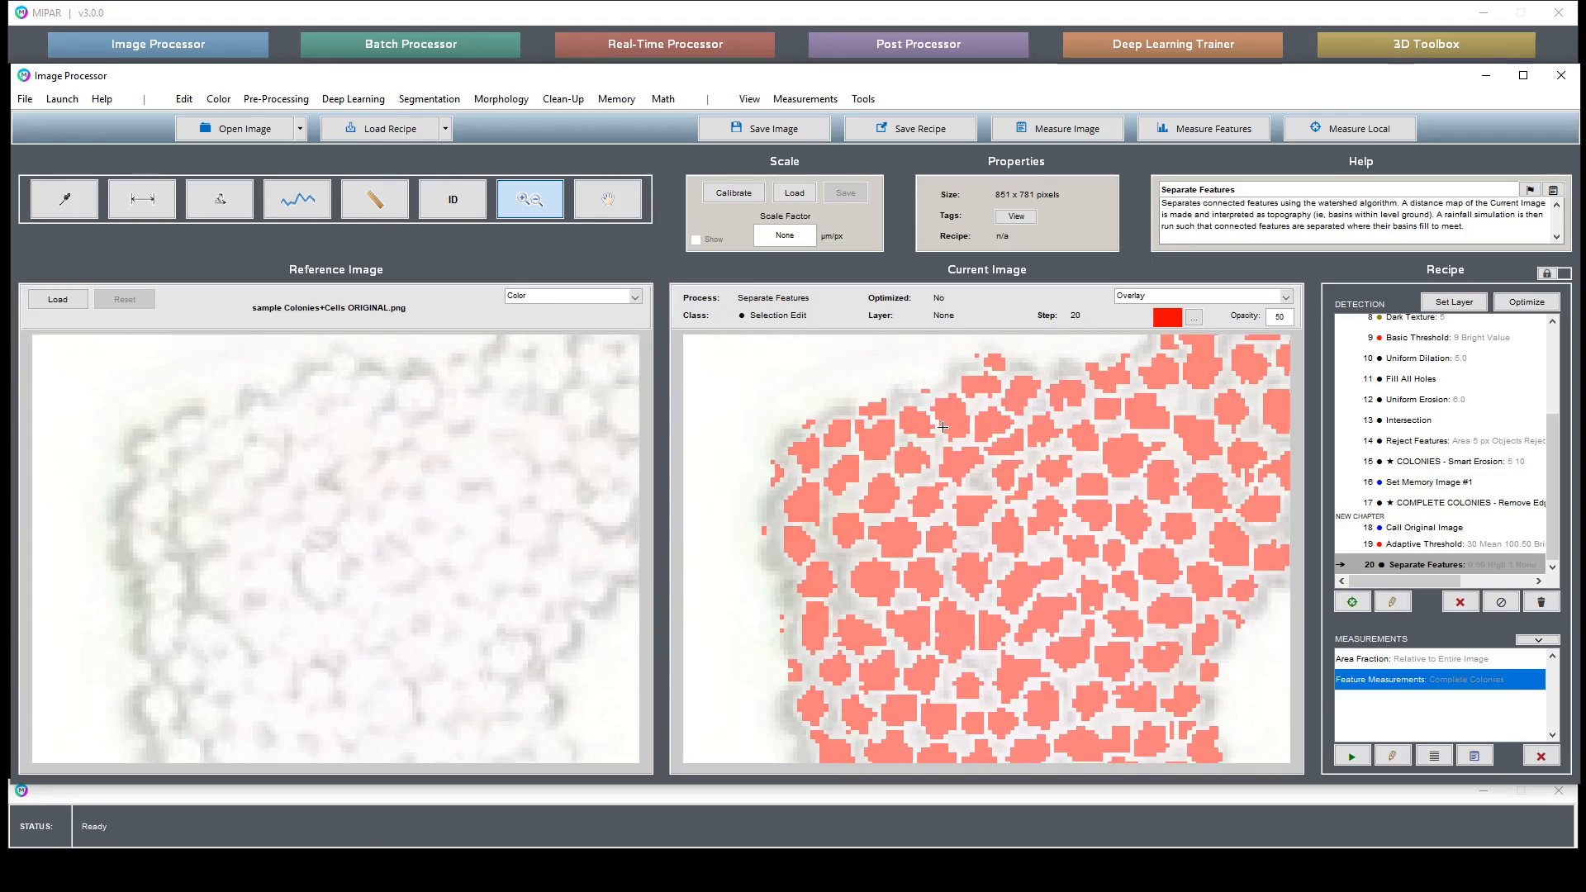
pyautogui.scroll(-1, 999, 404)
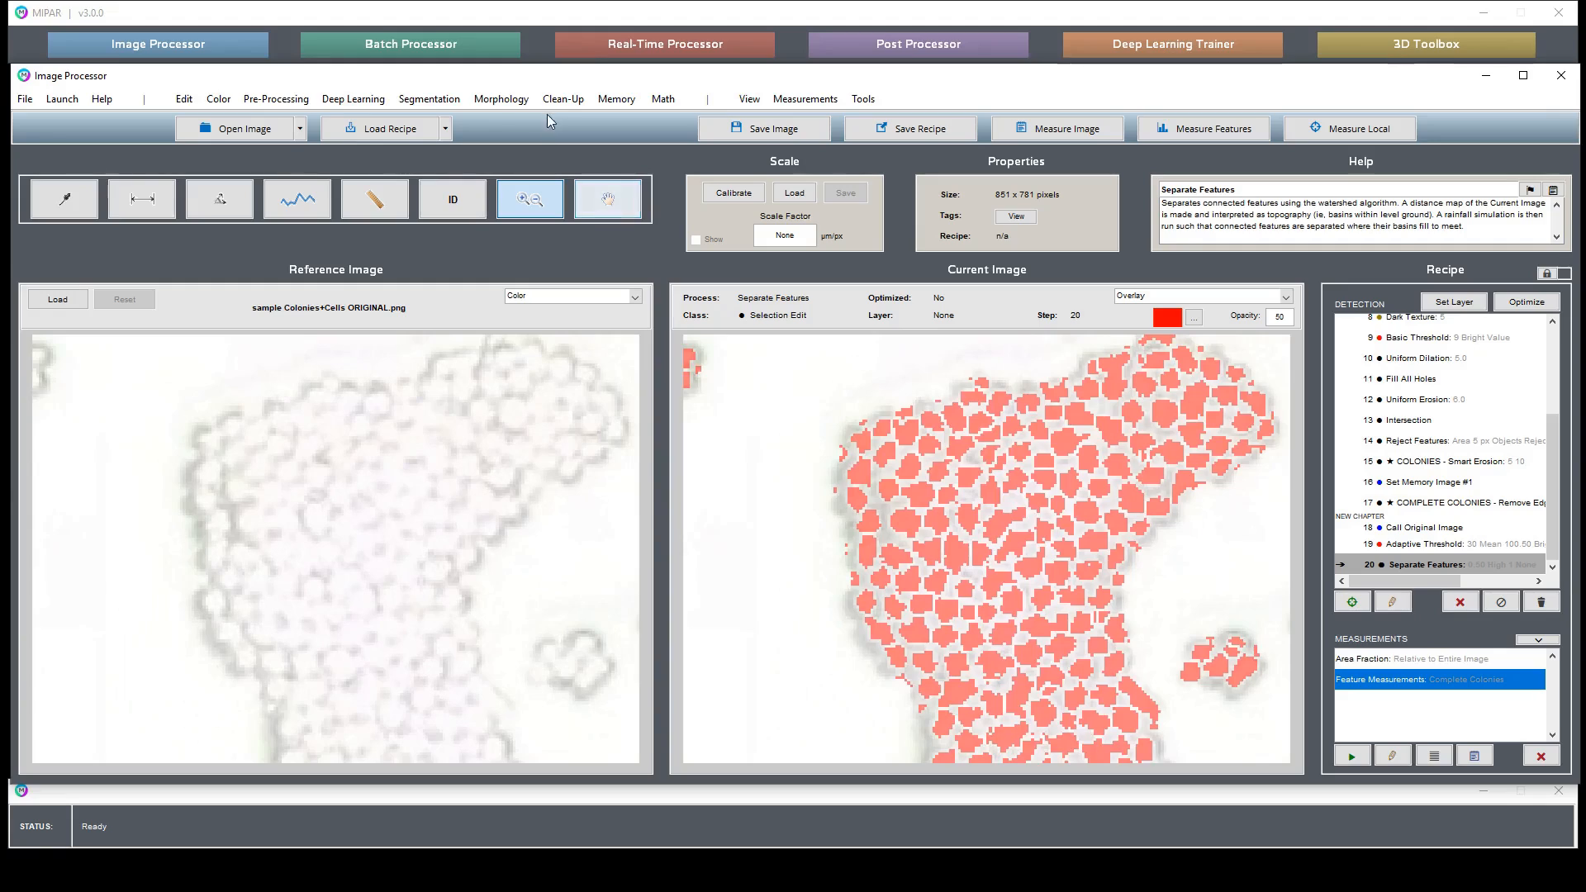
pyautogui.click(563, 99)
pyautogui.click(581, 138)
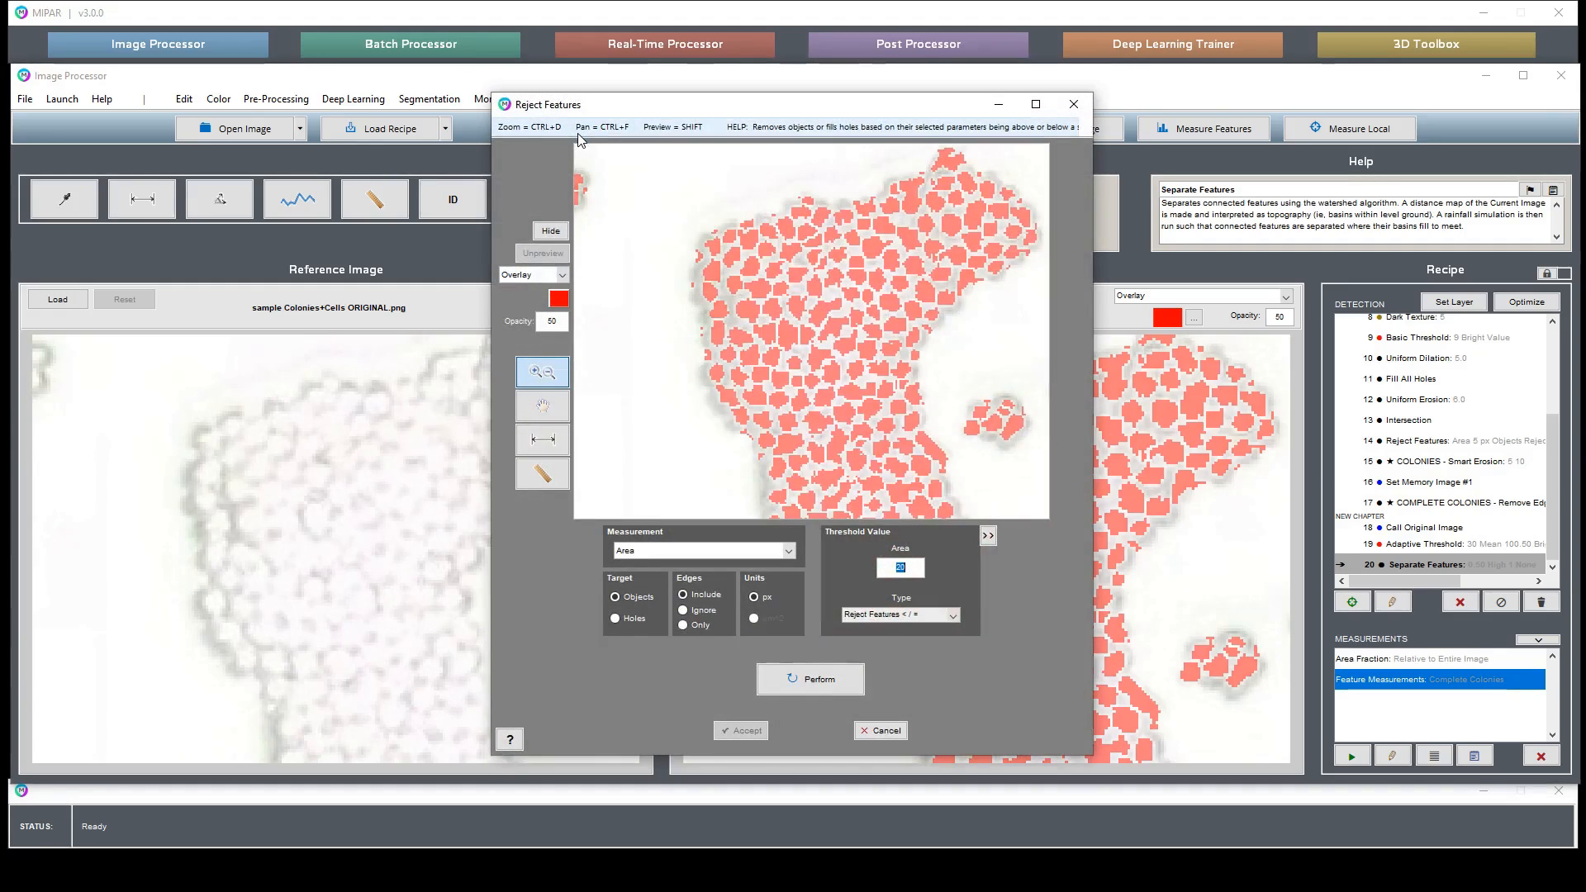
pyautogui.press('Return')
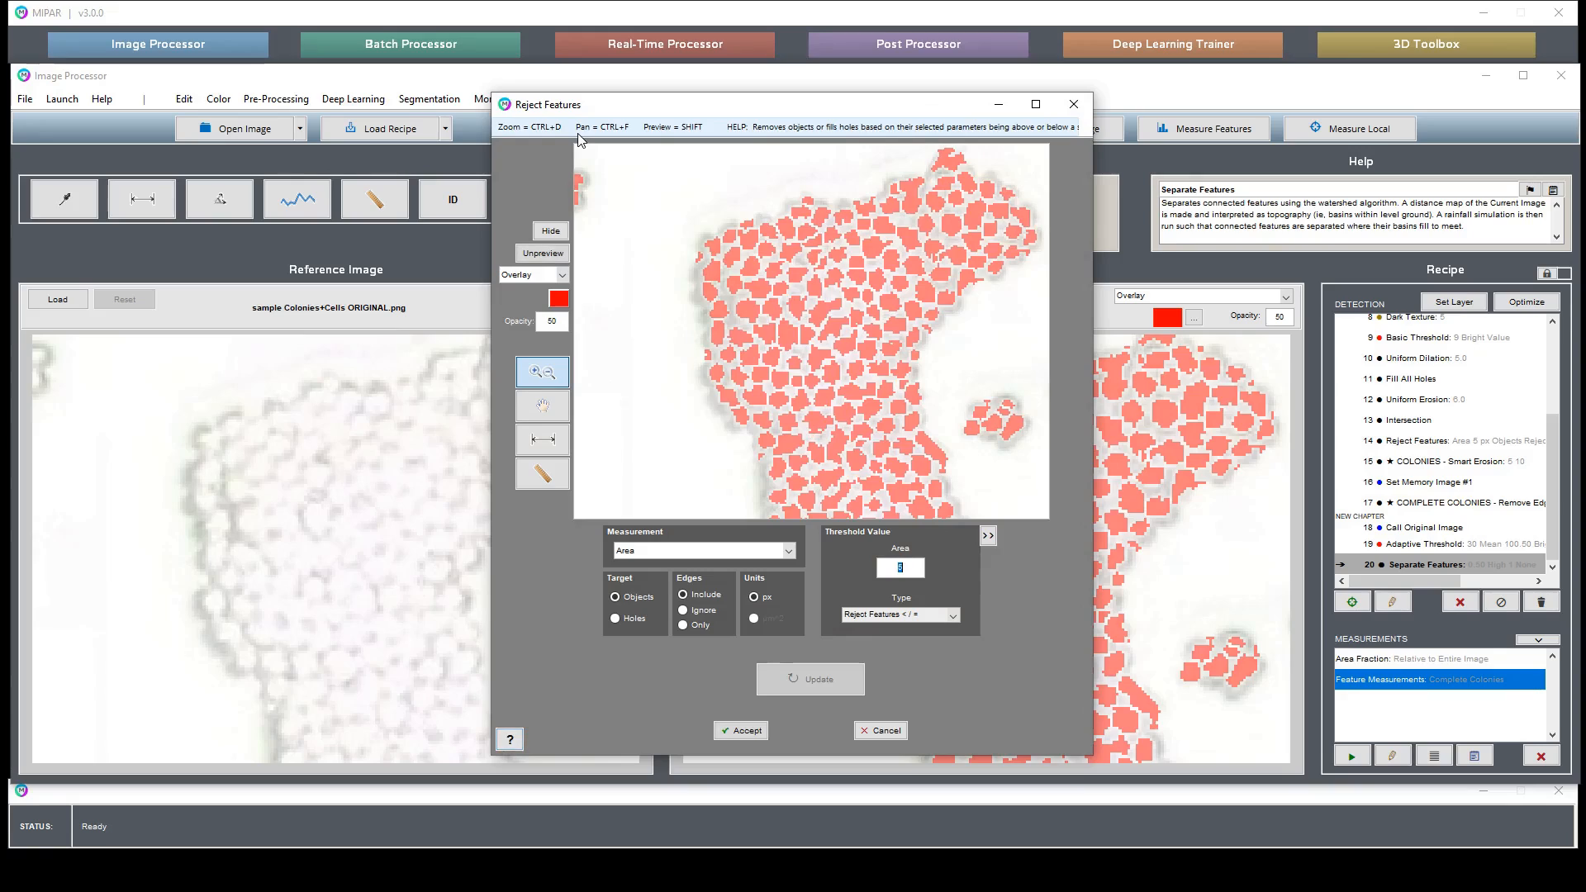
pyautogui.press('Return')
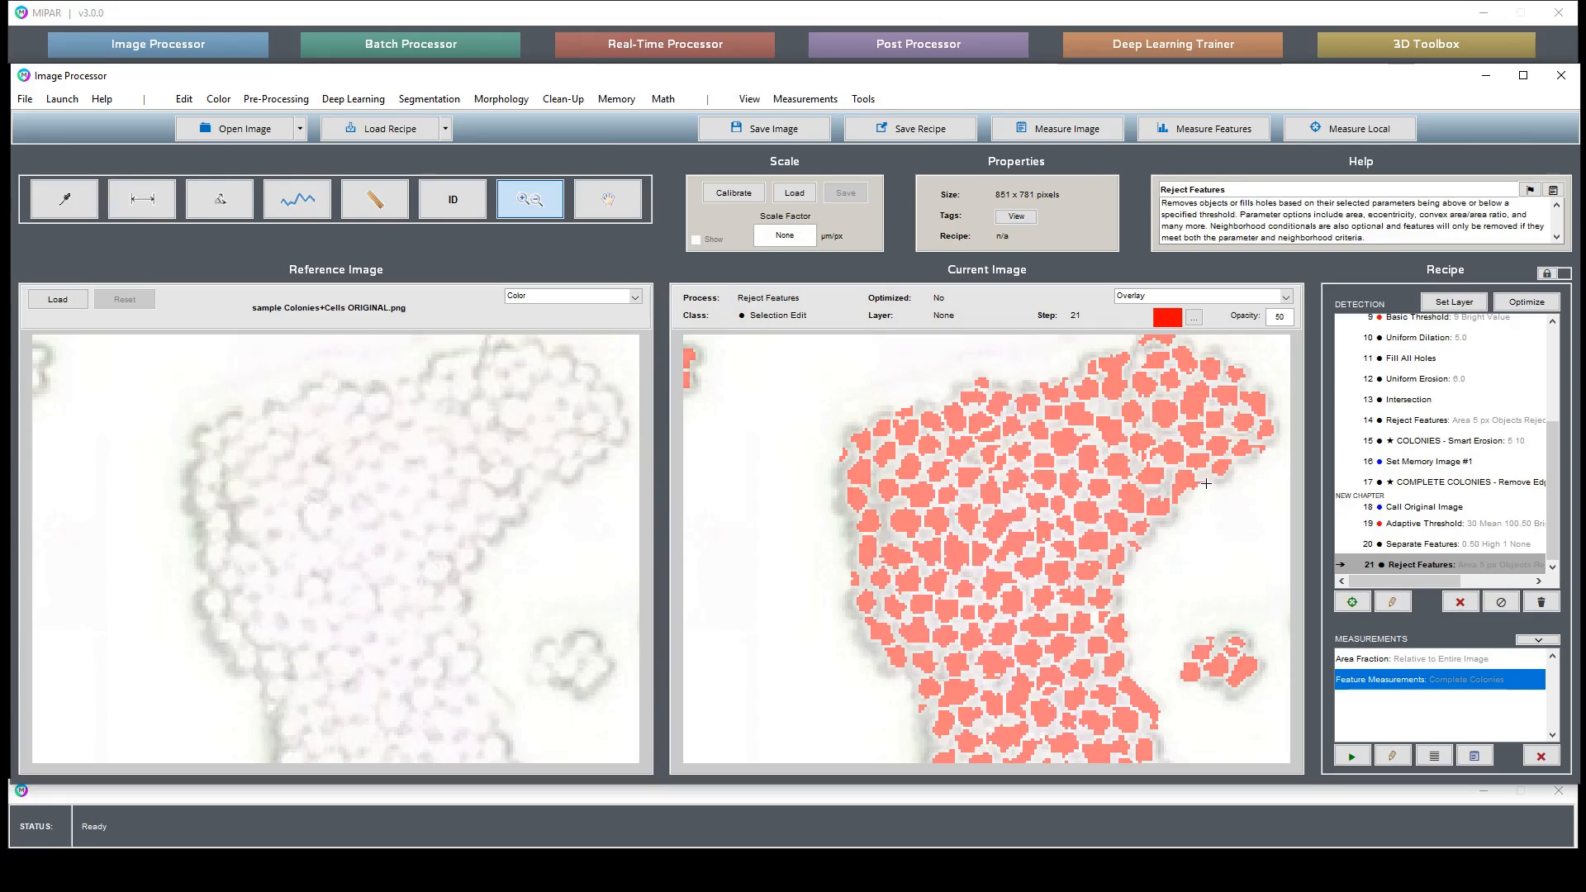
# - Apply Smart Erosion with threshold 5 and 10 iterations to separate the cells
pyautogui.click(562, 99)
pyautogui.moveTo(501, 98)
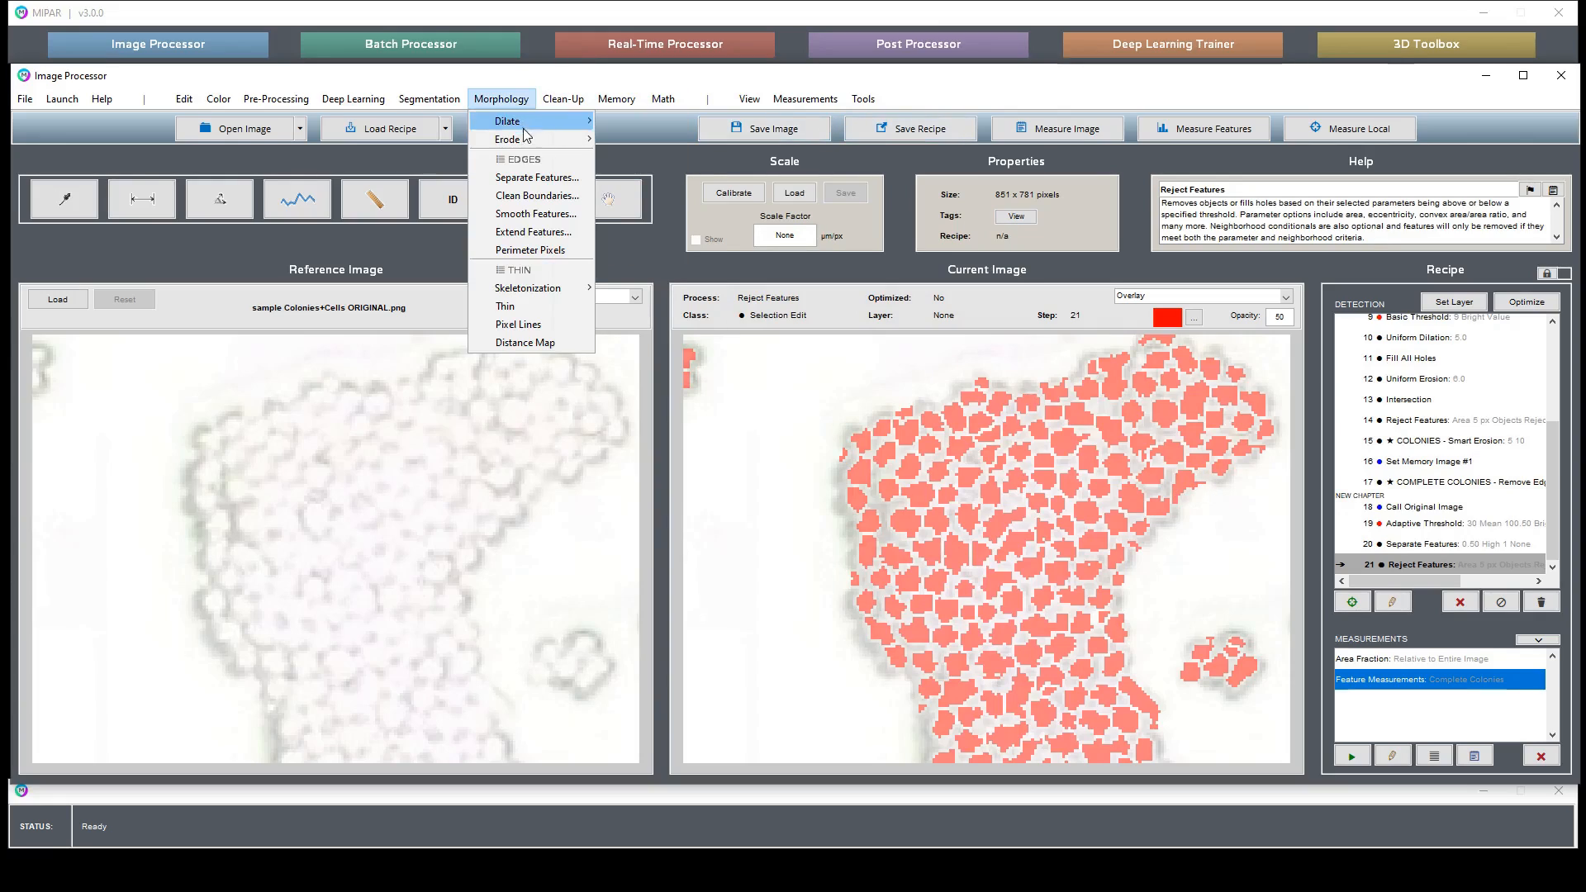
pyautogui.moveTo(537, 139)
pyautogui.click(647, 166)
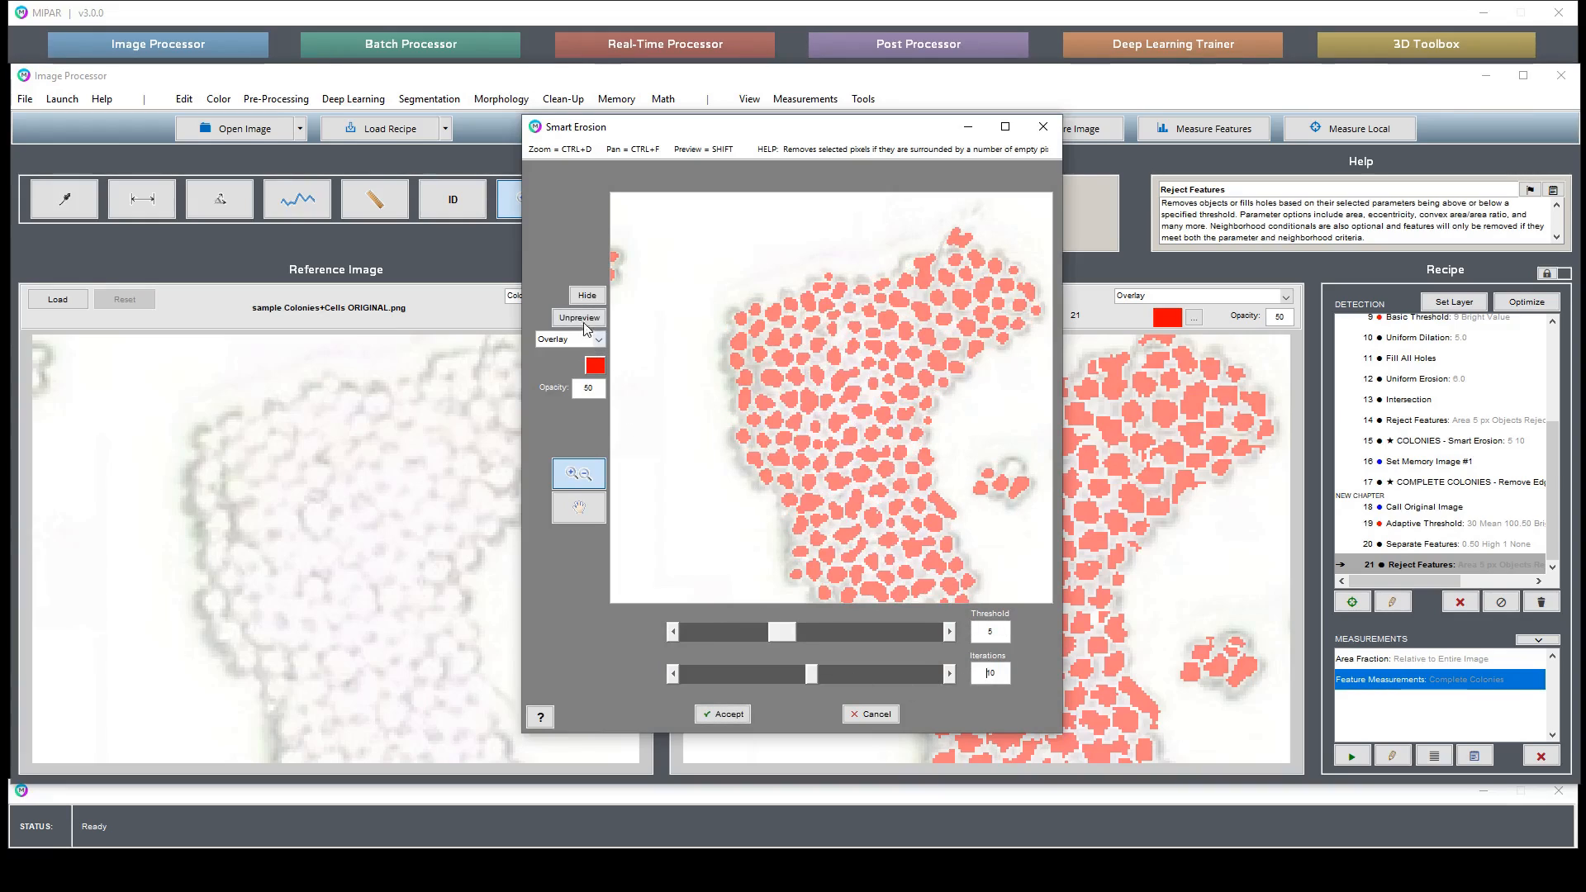
pyautogui.click(583, 319)
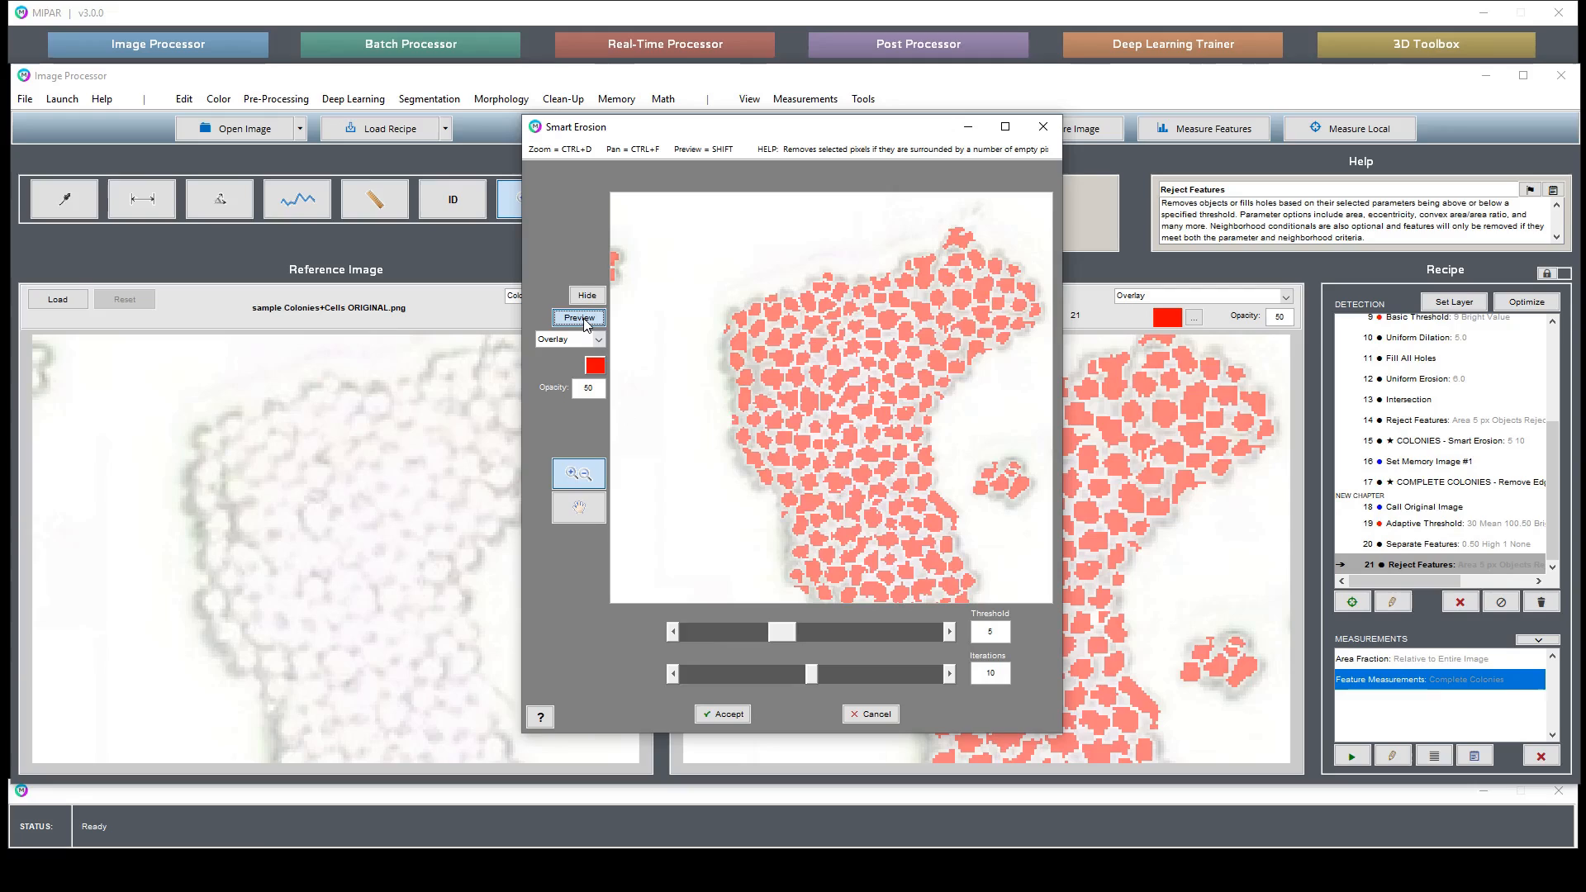
pyautogui.click(720, 715)
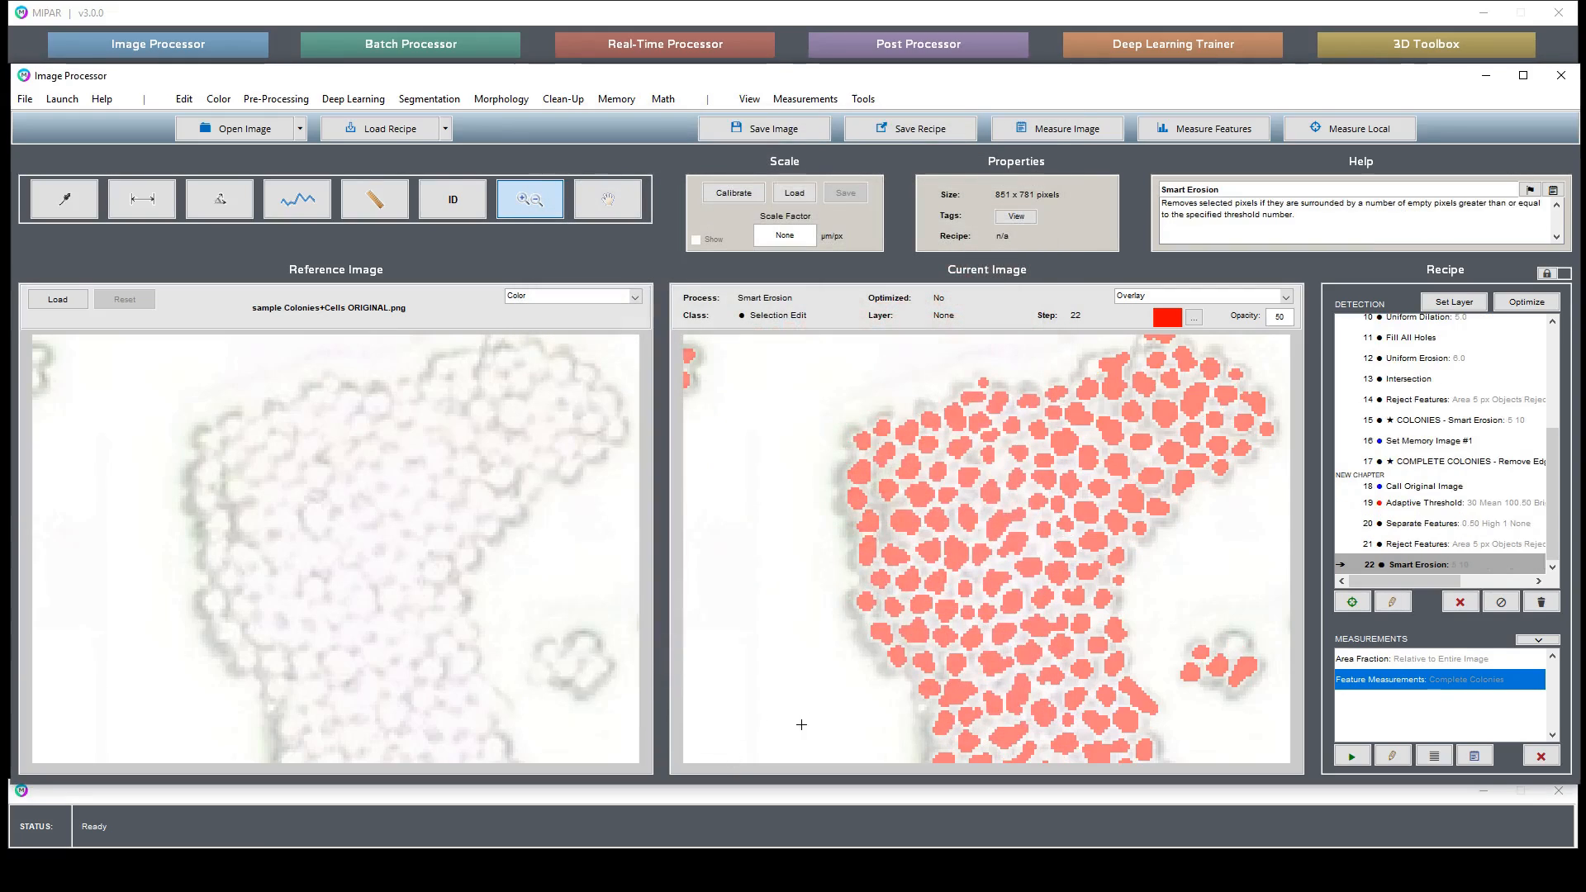
# - Set the current result as a new recipe layer named Cells
pyautogui.click(1456, 303)
pyautogui.write('Cells')
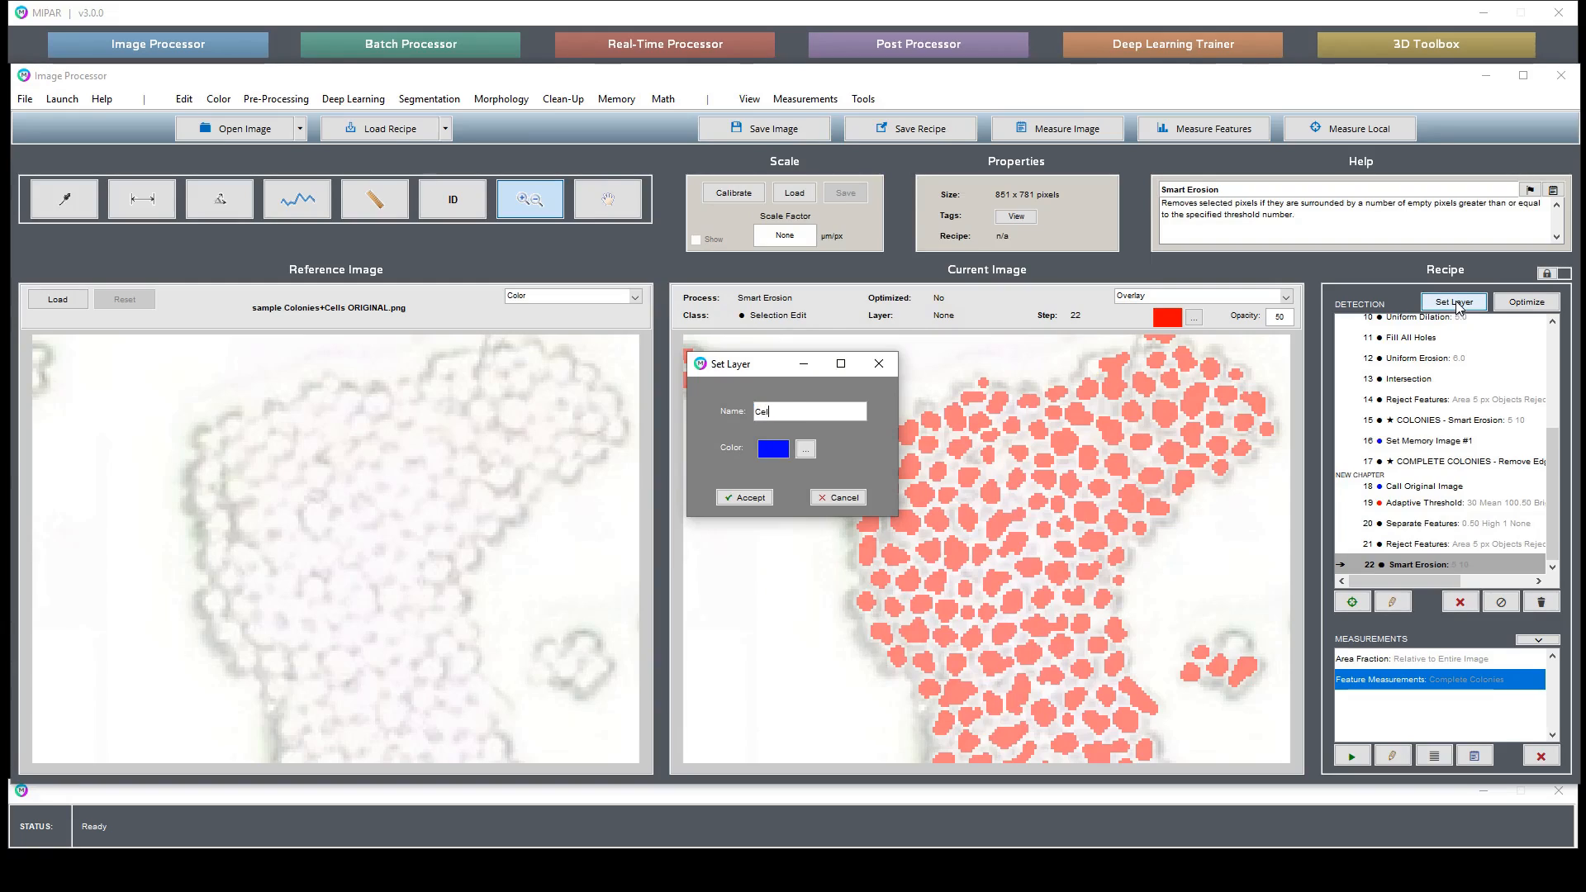
pyautogui.press('Tab')
pyautogui.press('Return')
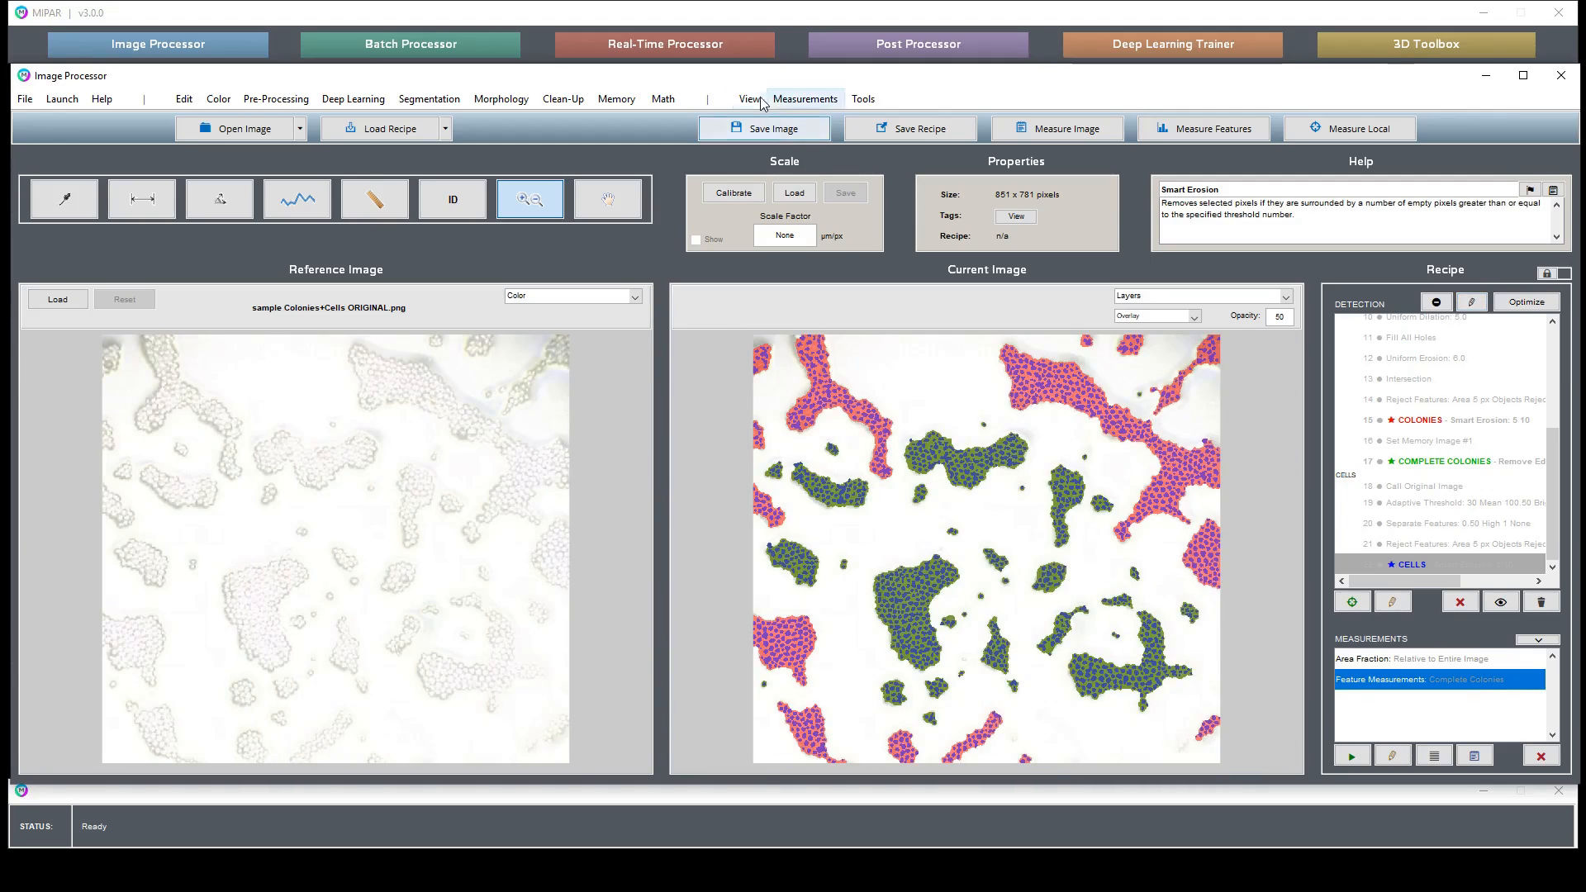
# - Add a global Count measurement to the recipe
pyautogui.click(803, 99)
pyautogui.click(810, 175)
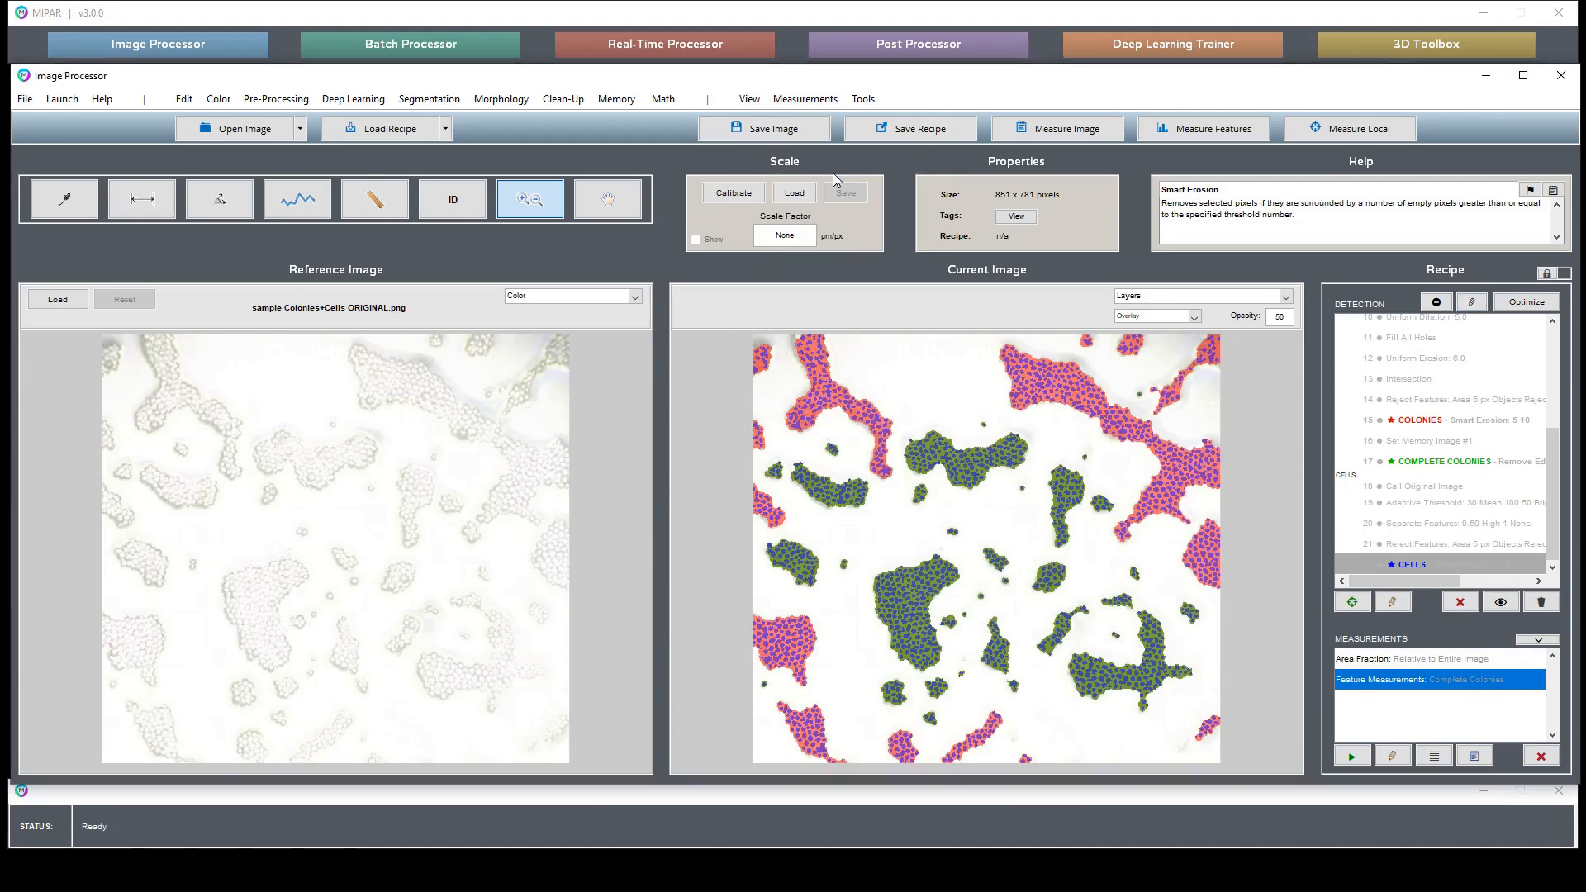
pyautogui.click(651, 334)
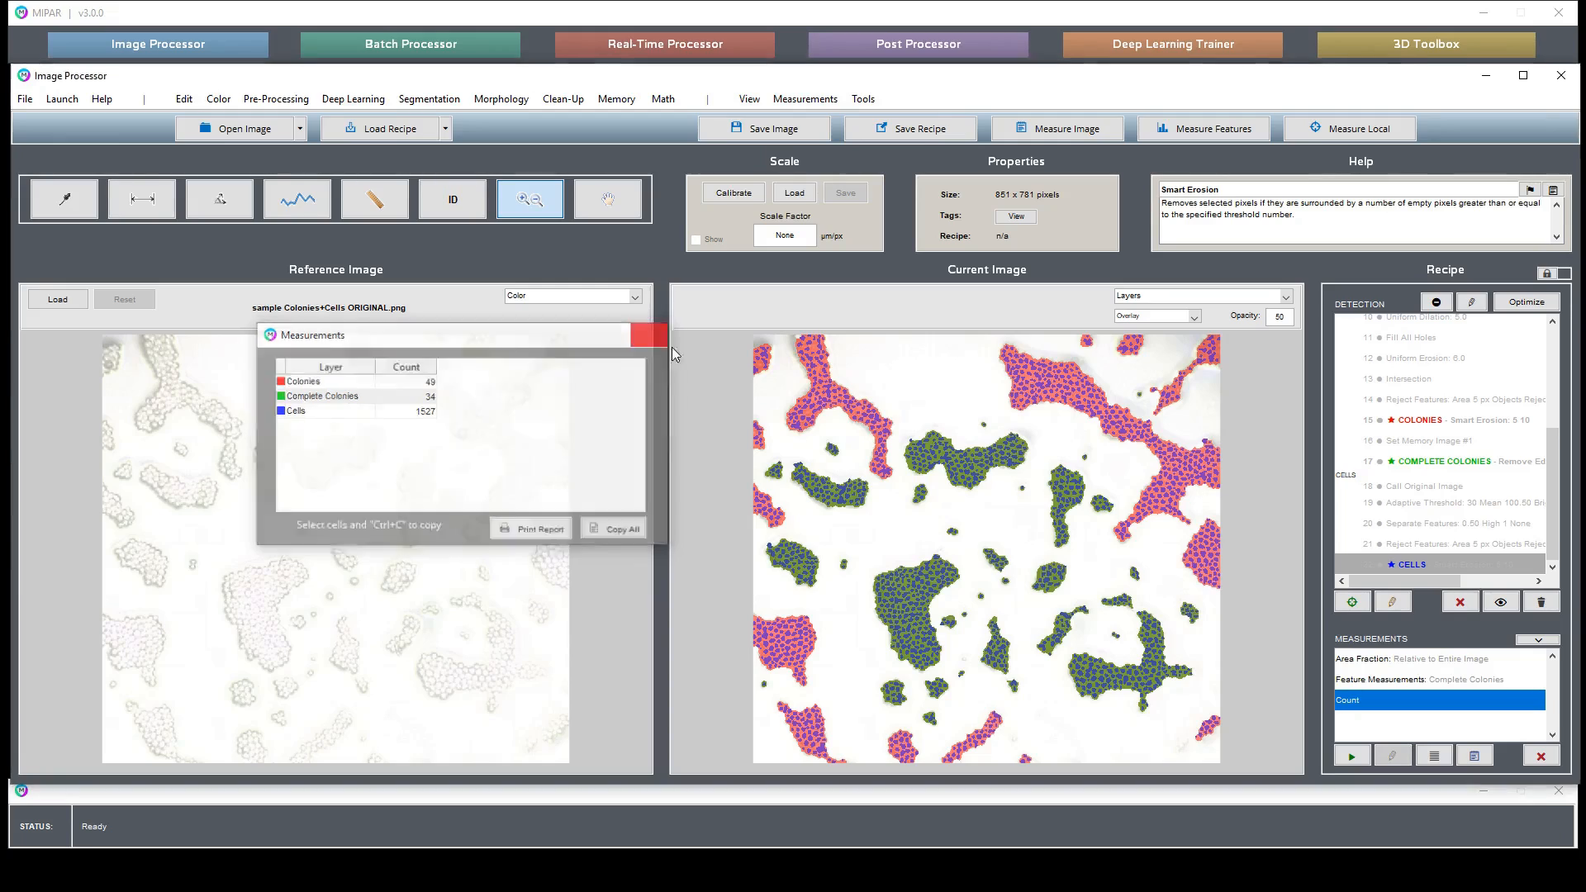
# - Choose global measurement layers: keep Area Fraction only for Colonies and Count only for Cells
pyautogui.click(1434, 756)
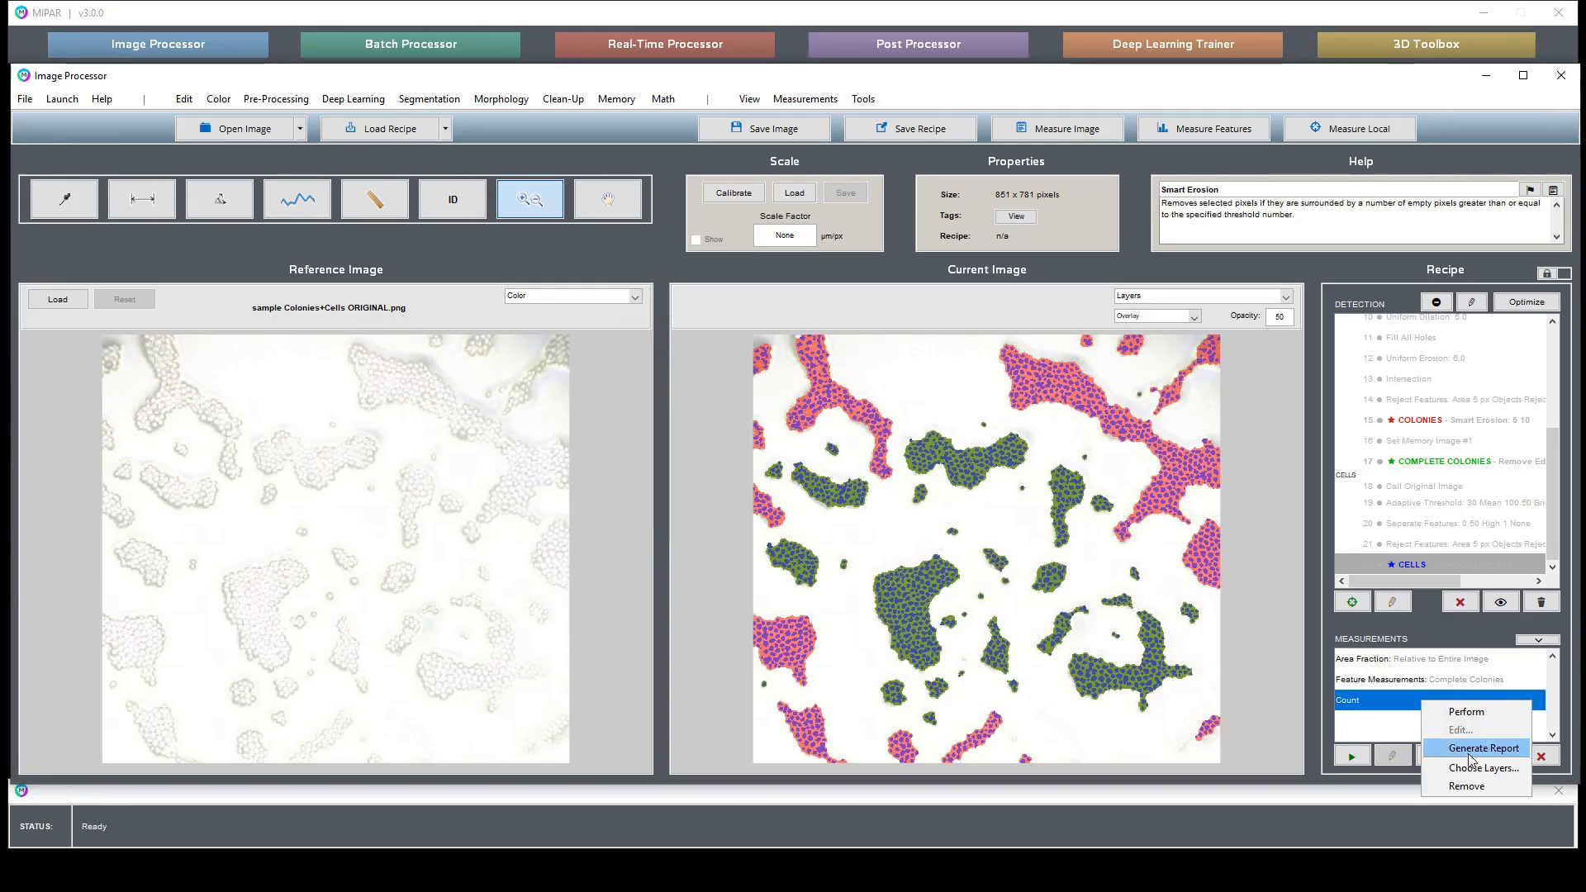
pyautogui.click(1466, 767)
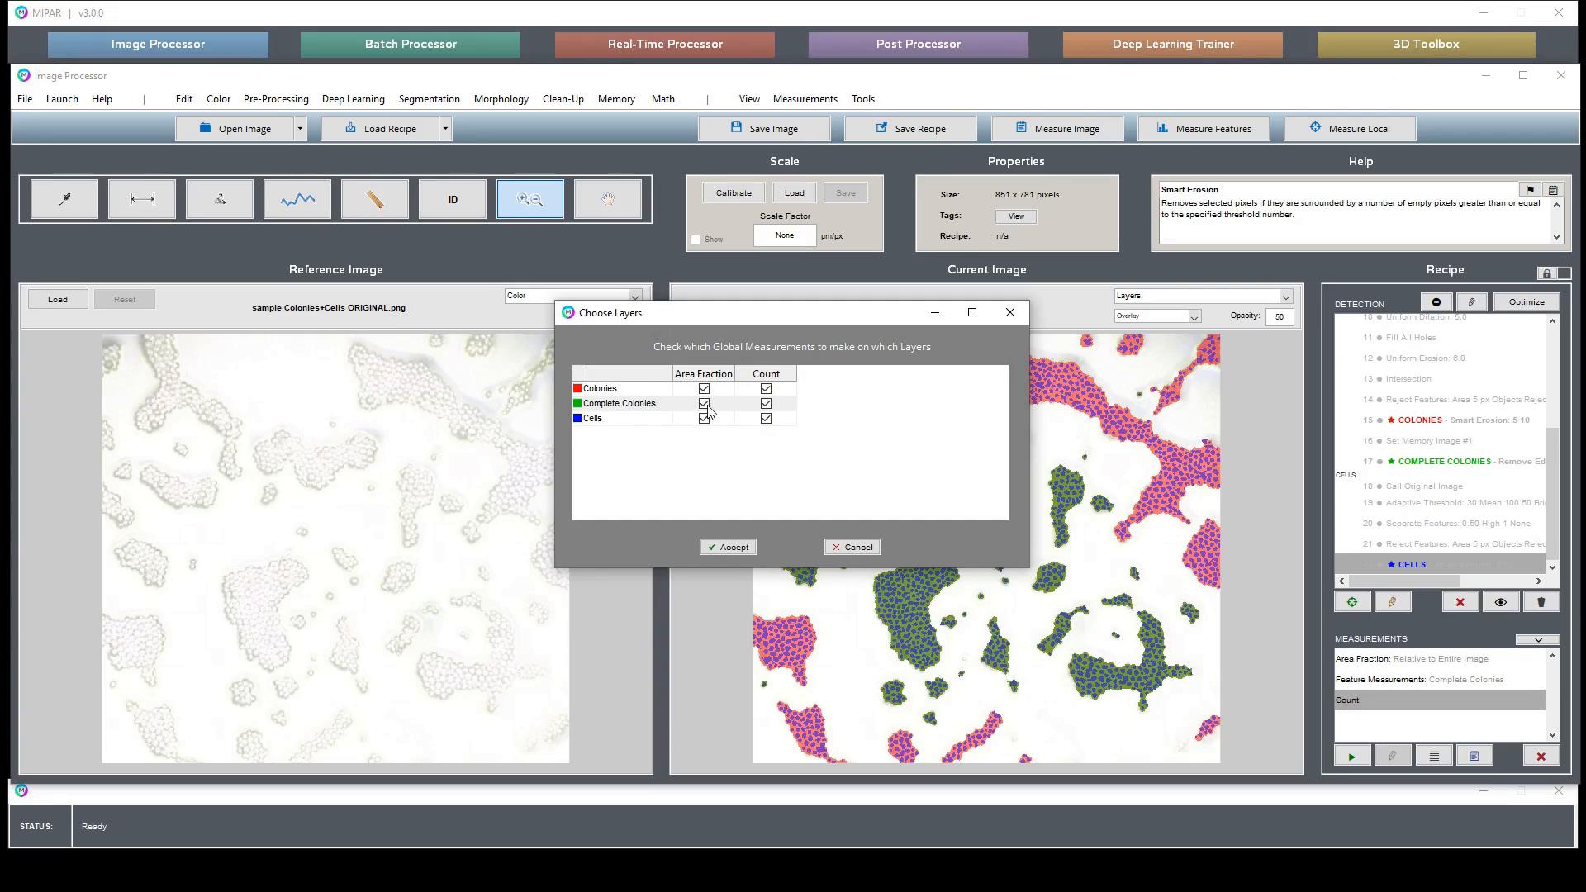
pyautogui.click(765, 388)
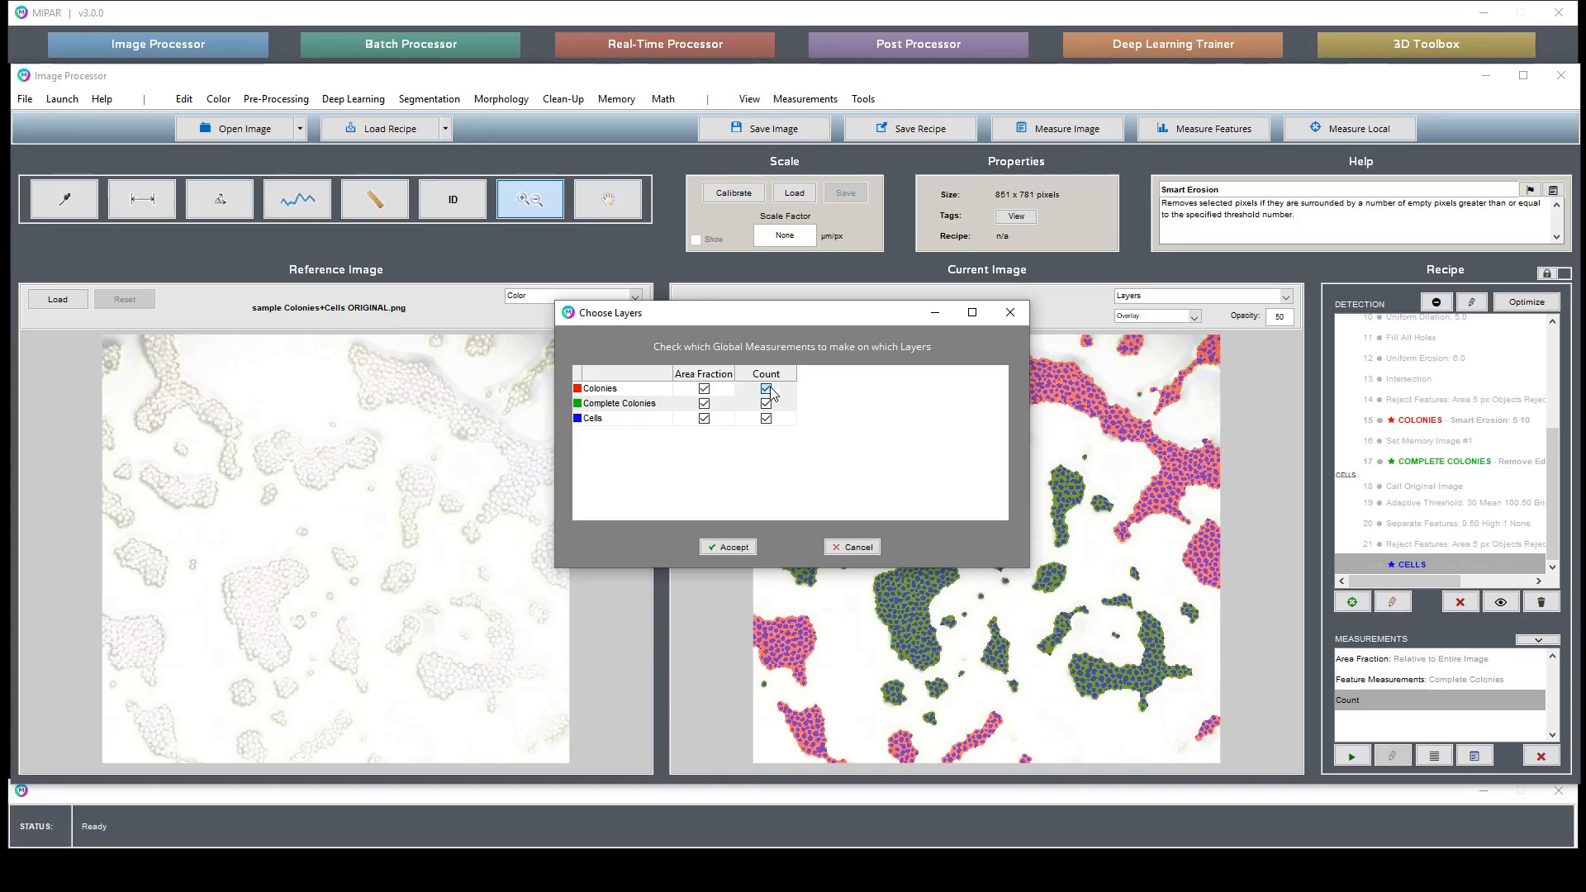
pyautogui.click(704, 403)
pyautogui.click(704, 419)
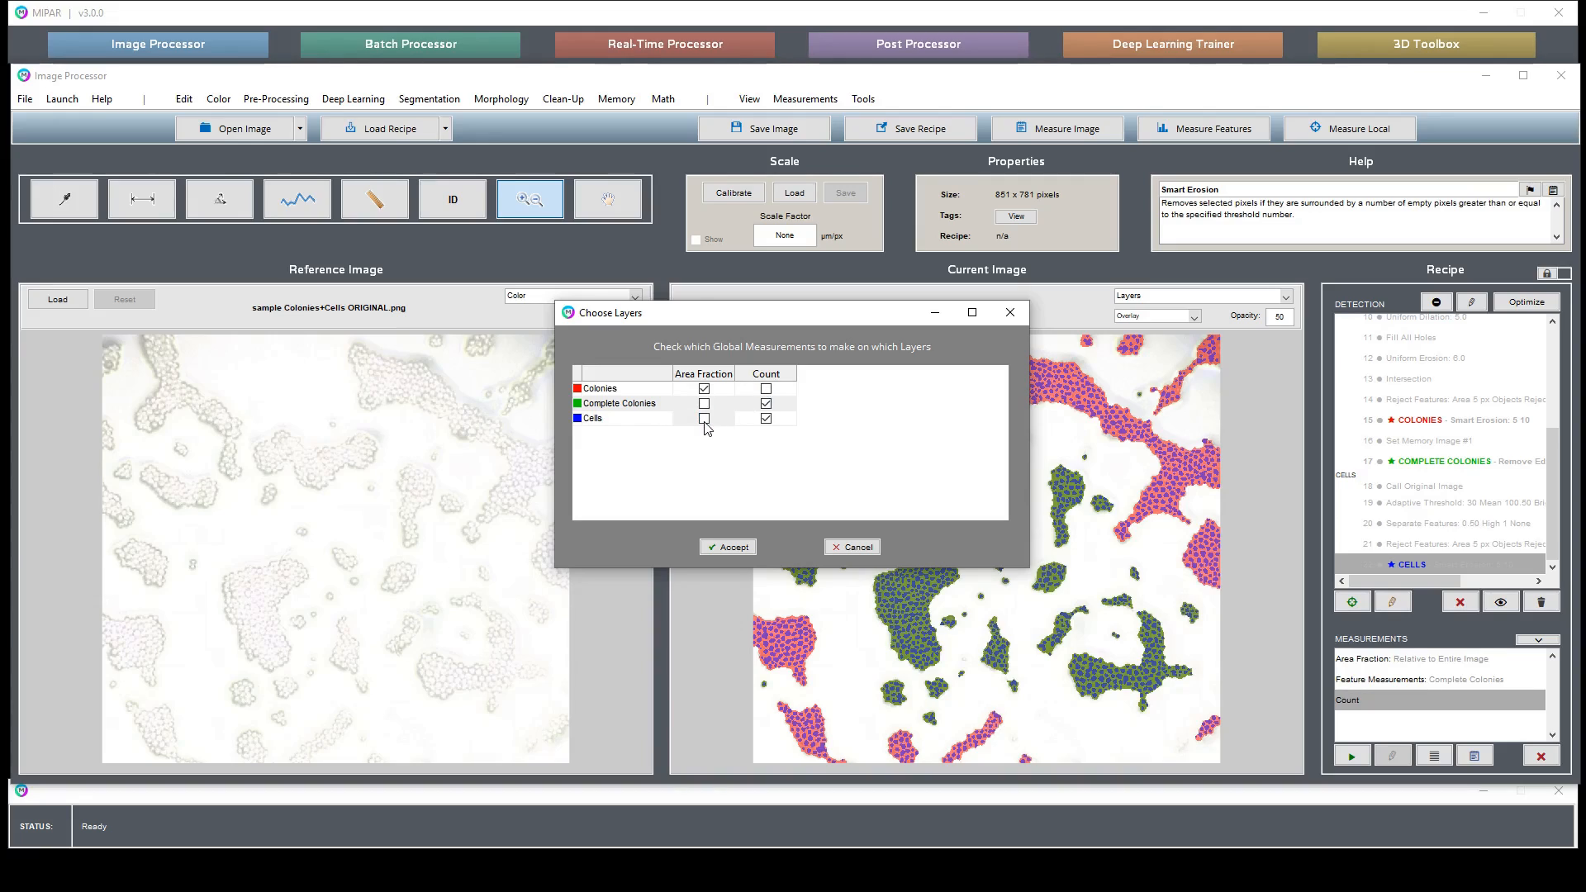
pyautogui.click(765, 404)
pyautogui.click(733, 548)
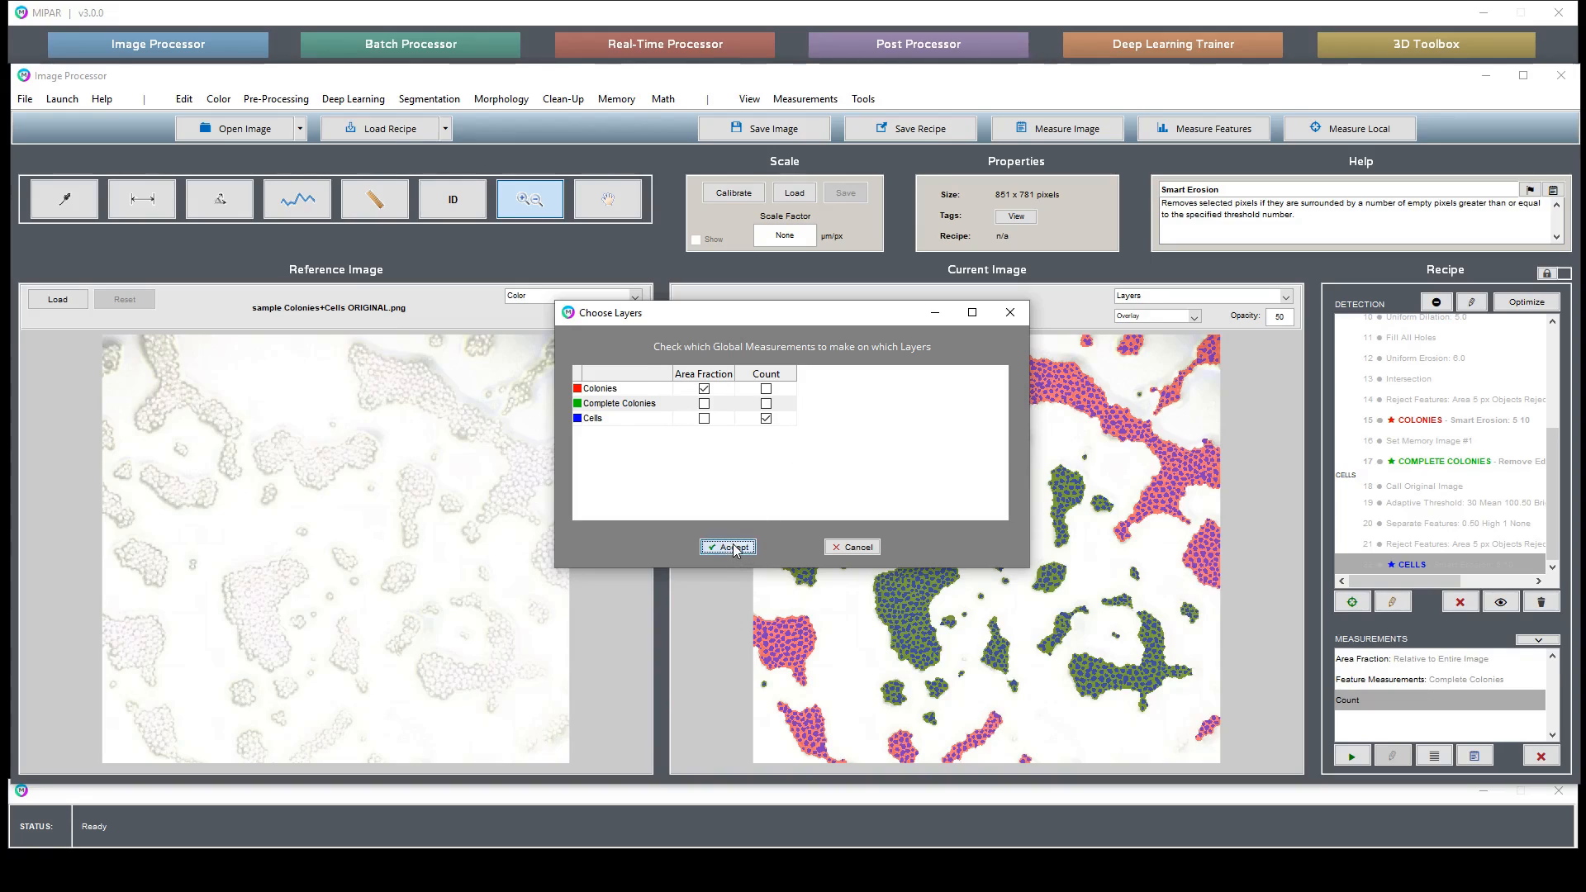
# - Open the feature measurement settings for the Complete Colonies layer and close them unchanged
pyautogui.rightClick(1390, 681)
pyautogui.click(1436, 709)
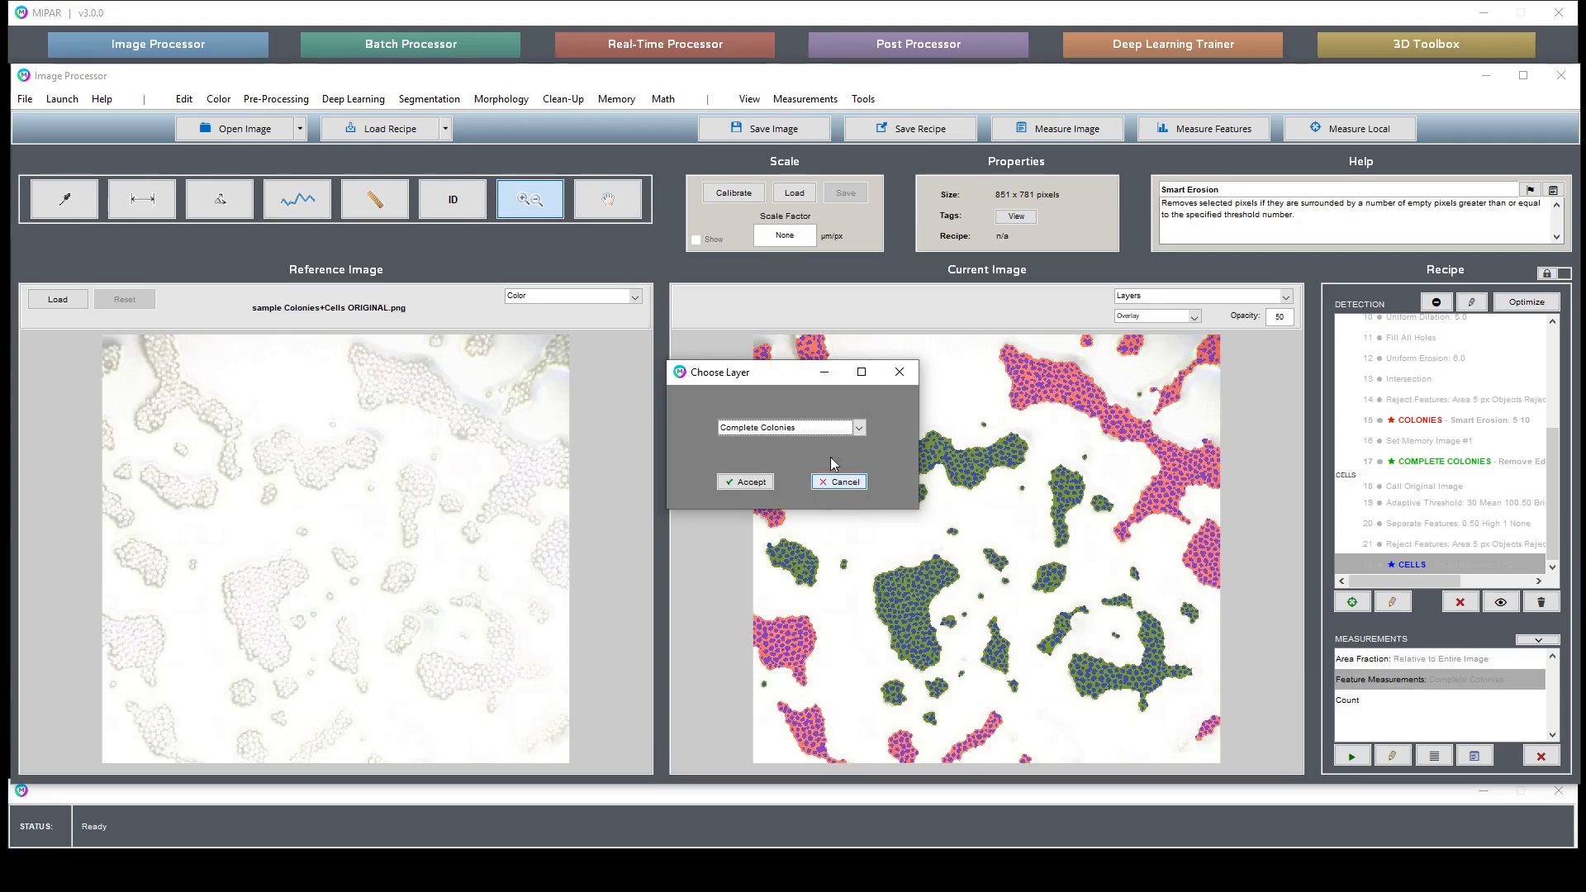
pyautogui.click(756, 484)
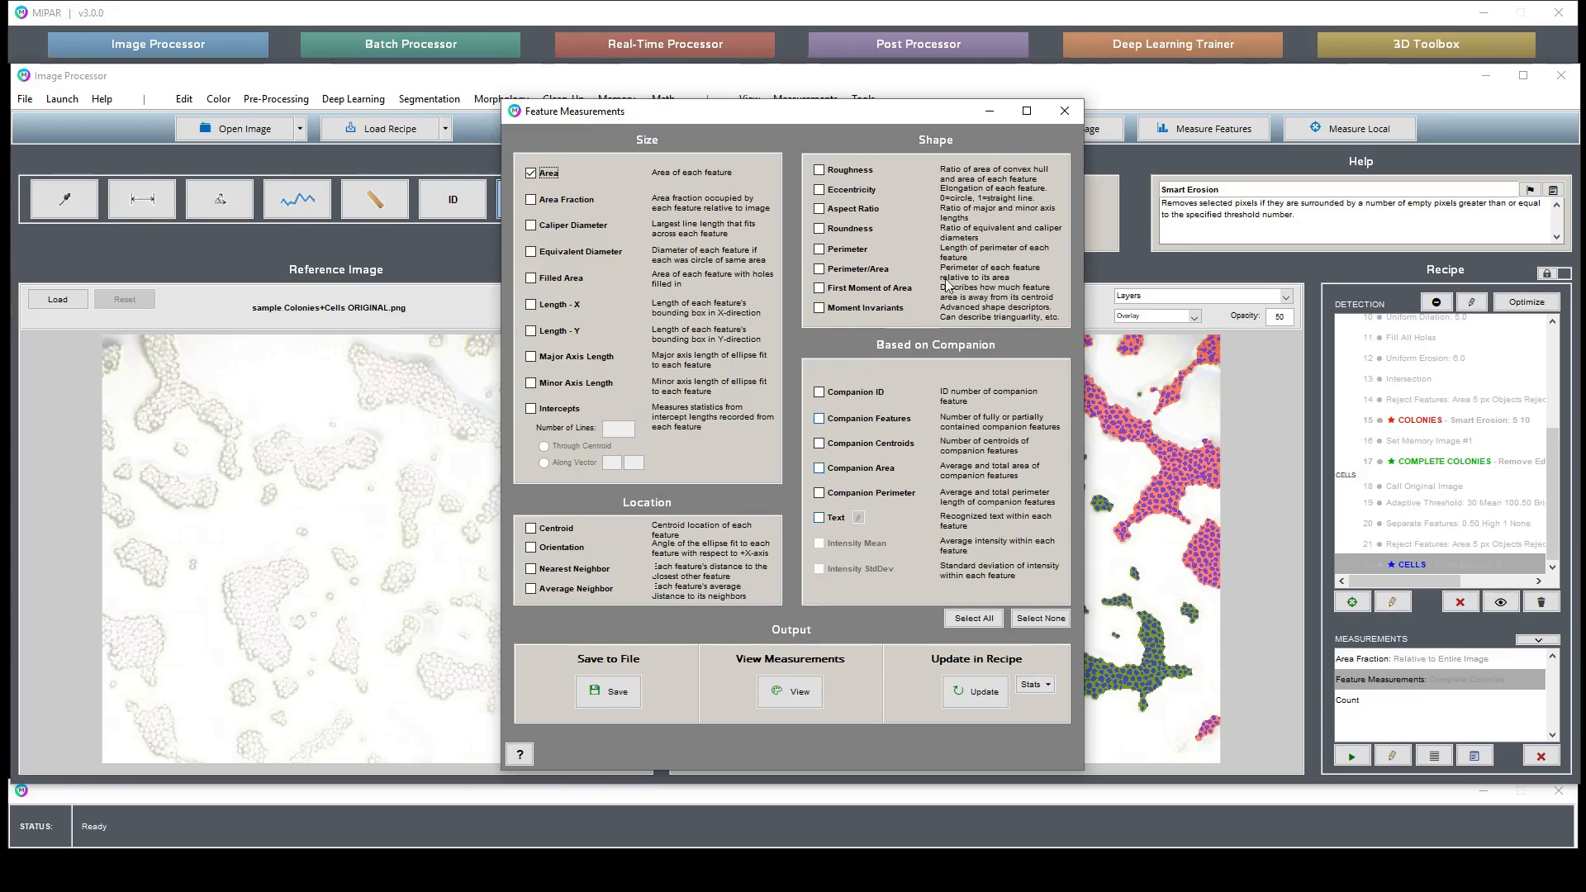
pyautogui.click(1065, 111)
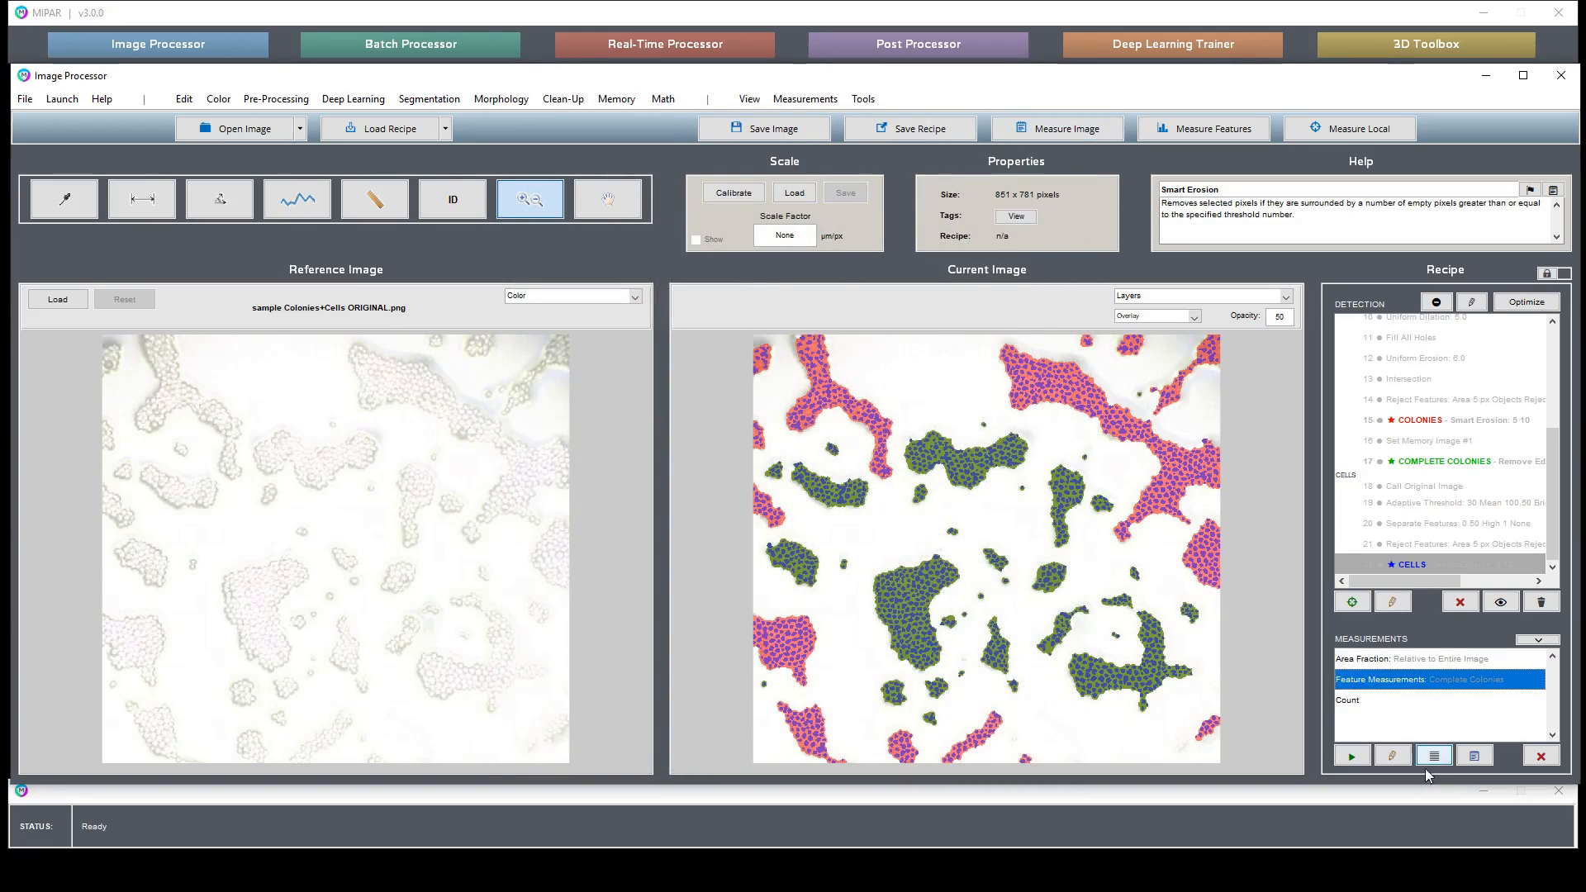
# - Generate the measurement report for all recipe measurements
pyautogui.click(1475, 756)
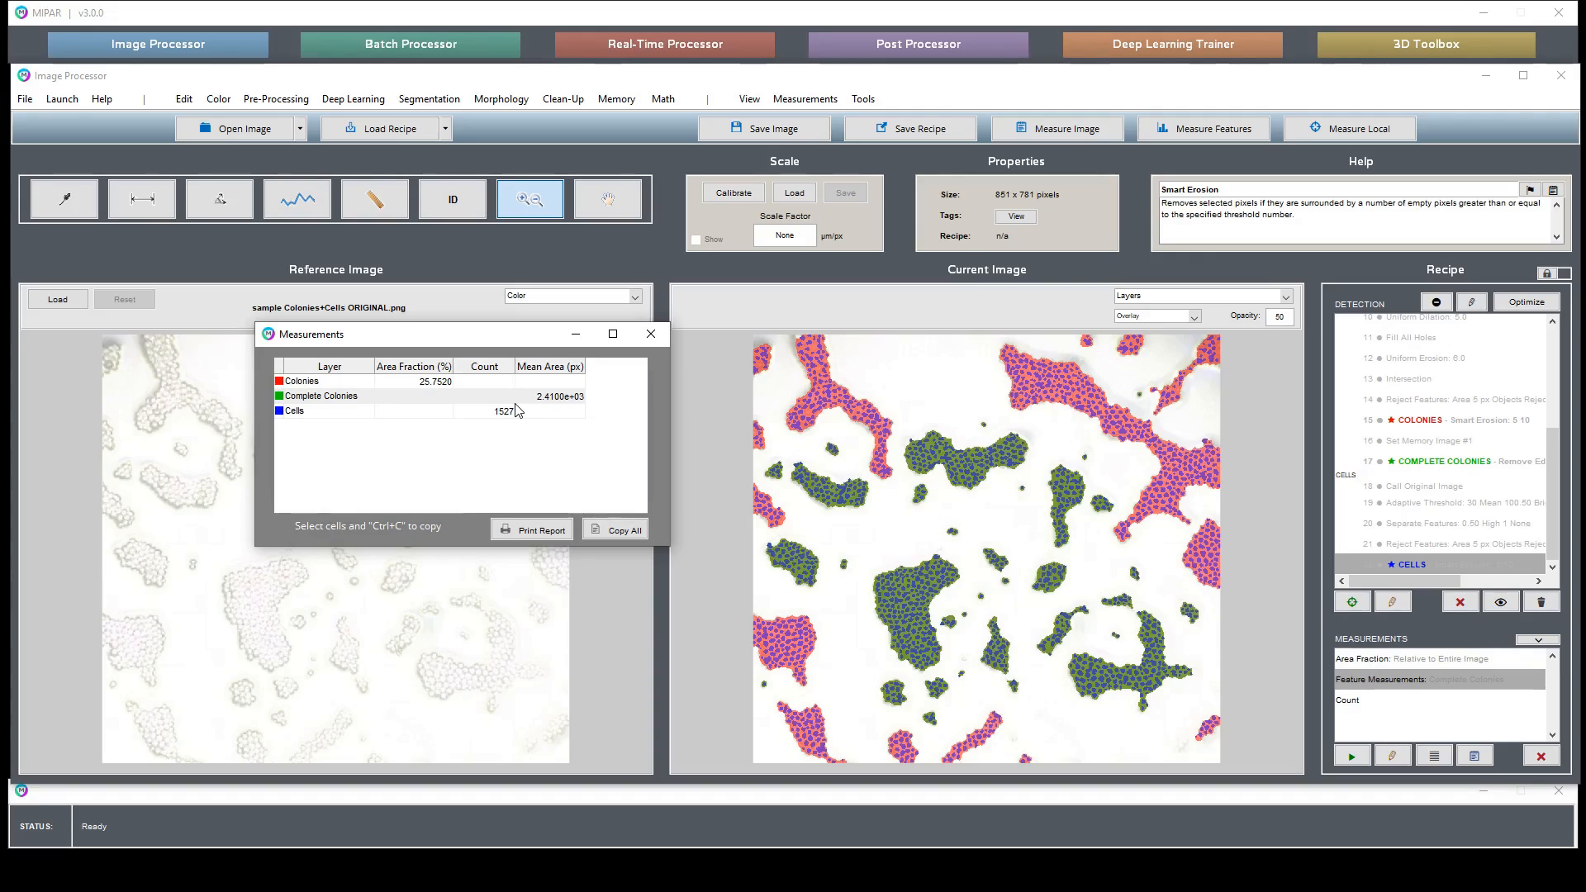
pyautogui.click(942, 544)
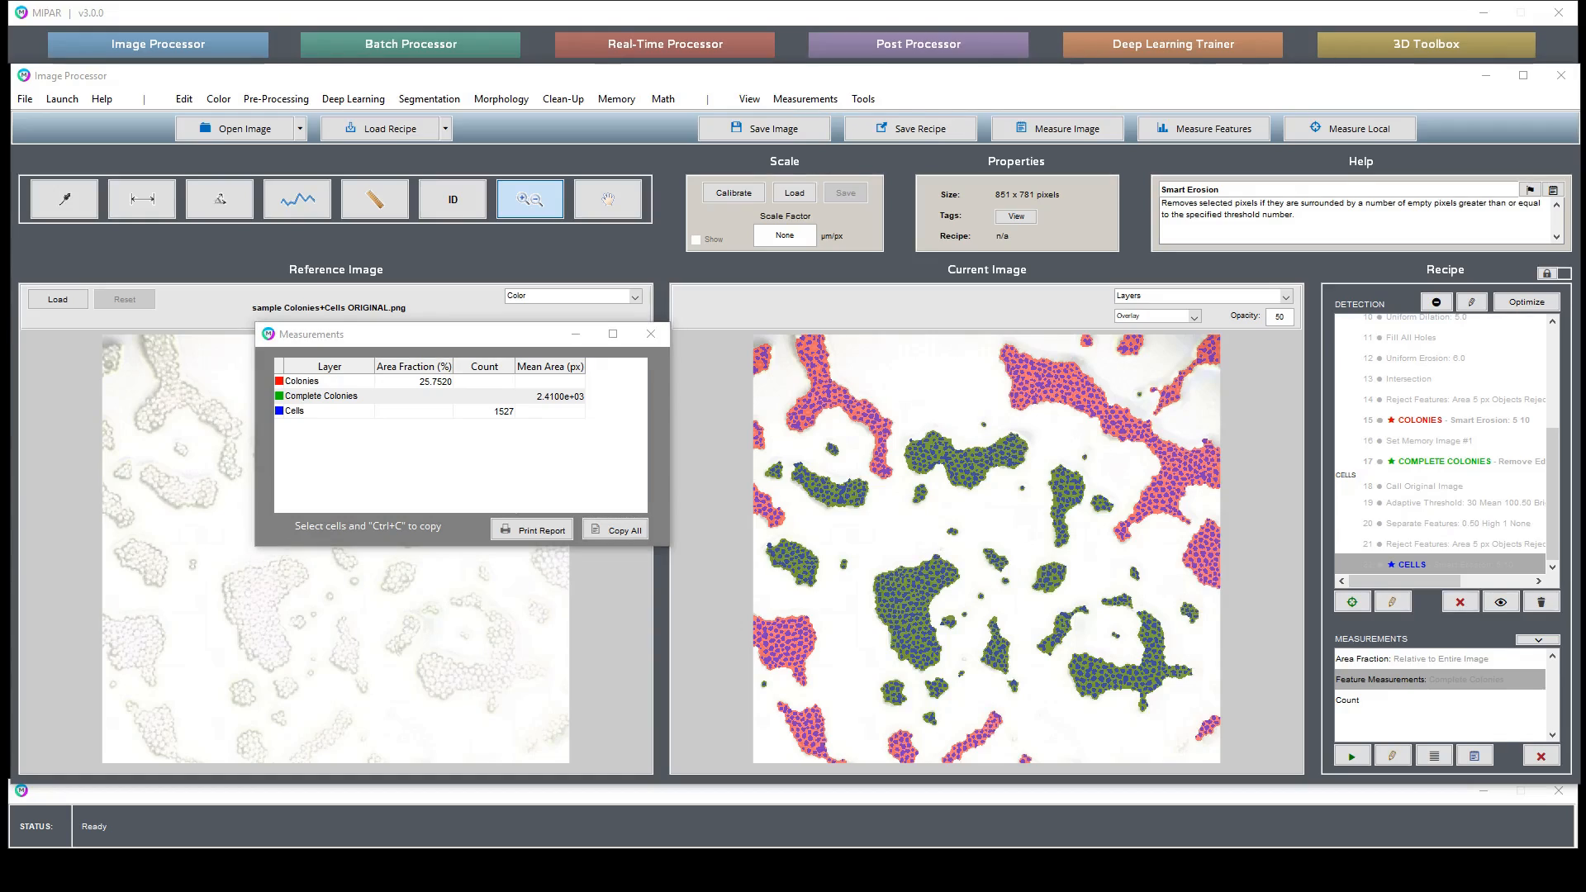